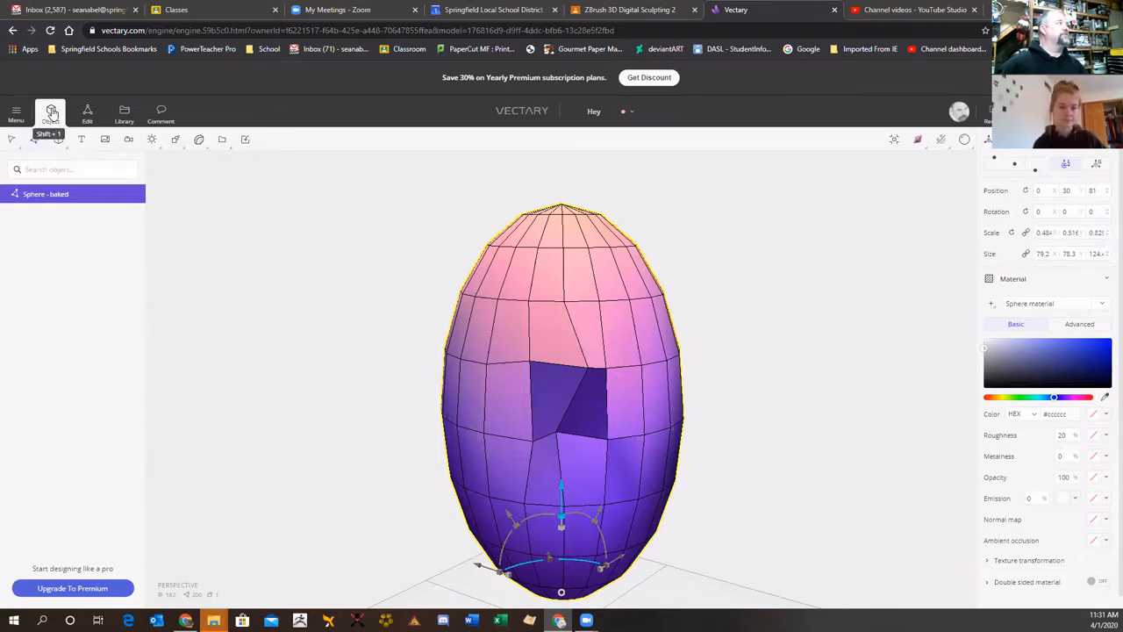
- Smooth the baked sphere with two nested Subdivision Surface generators and check its mesh from several sides
{"action": "mouse_move", "coordinate": [201, 143]}
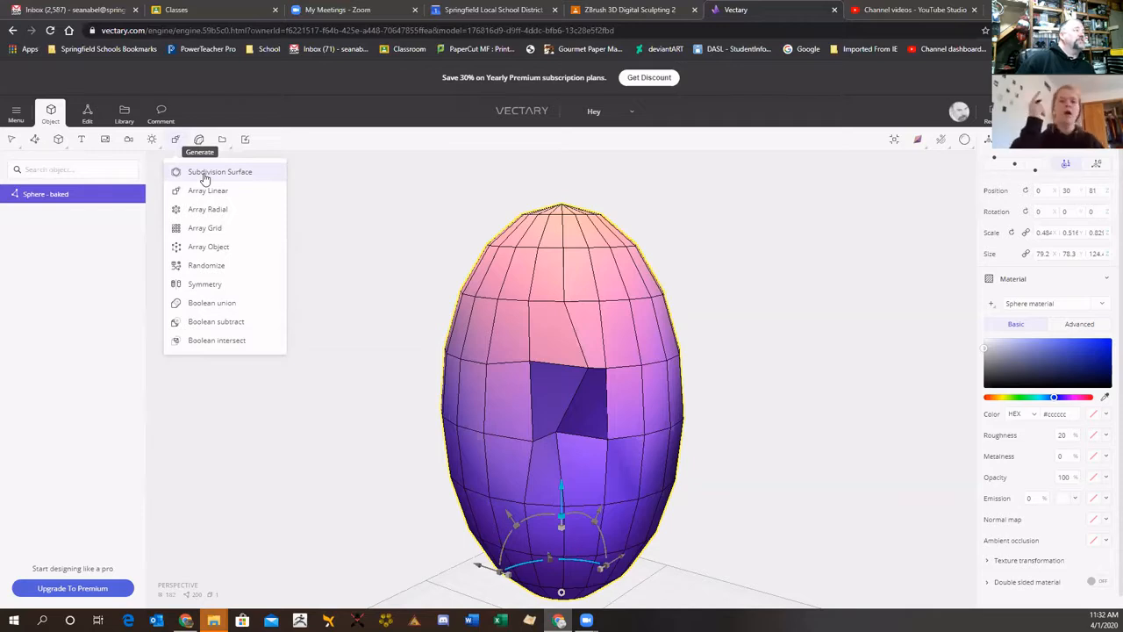
{"action": "left_click", "coordinate": [211, 173]}
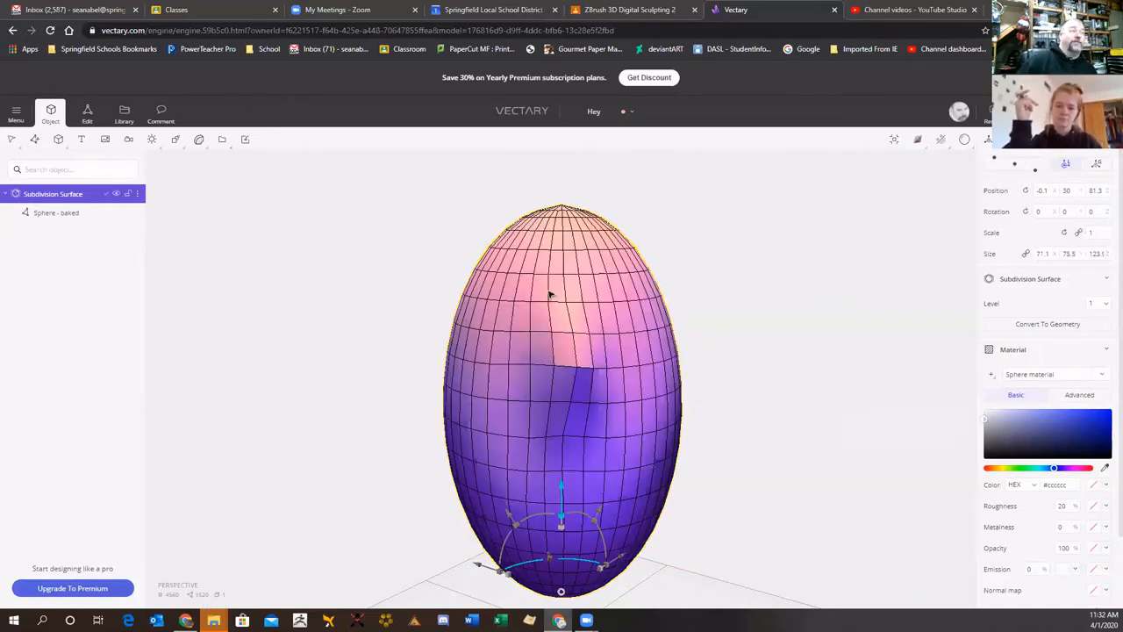
{"action": "left_click", "coordinate": [199, 139]}
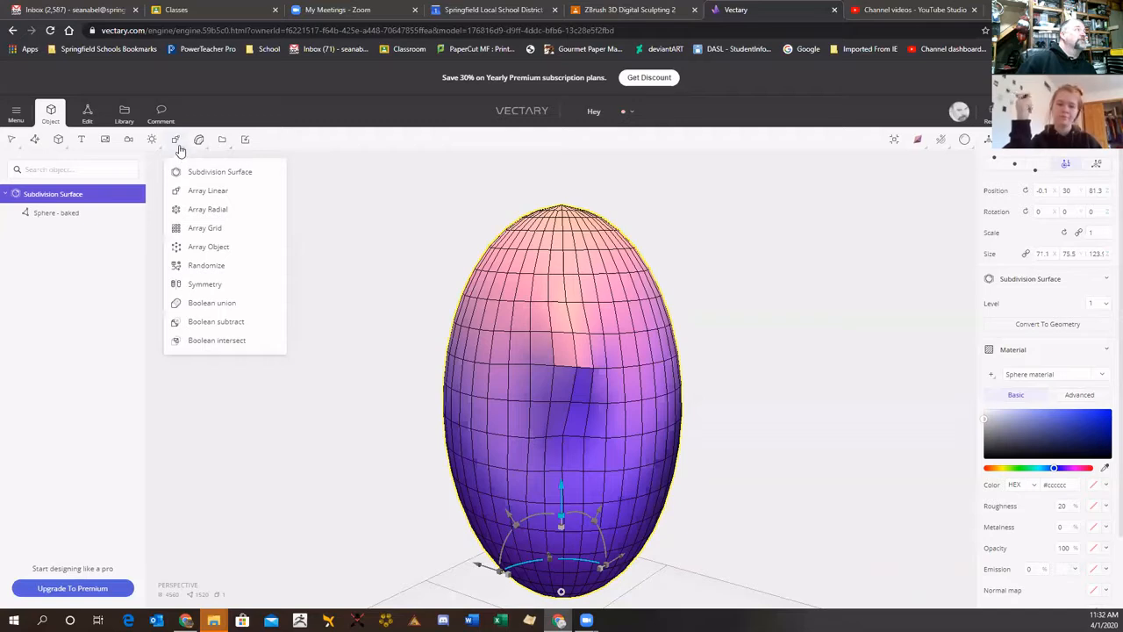
{"action": "left_click", "coordinate": [191, 175]}
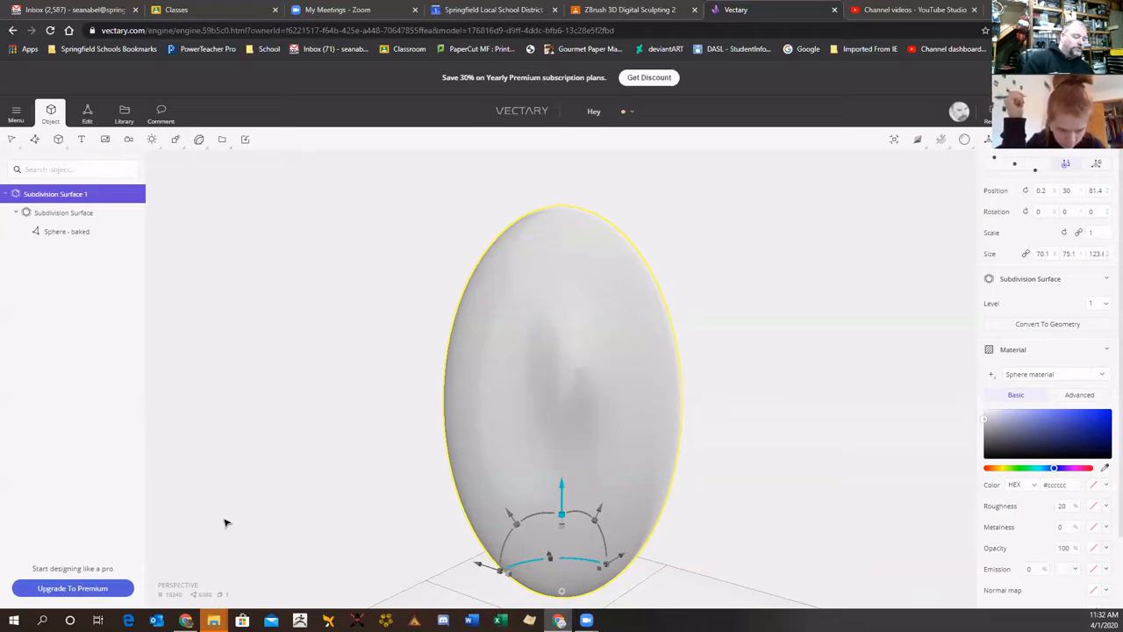
{"action": "key", "text": "w"}
{"action": "right_click_drag", "start_coordinate": [794, 363], "coordinate": [520, 295]}
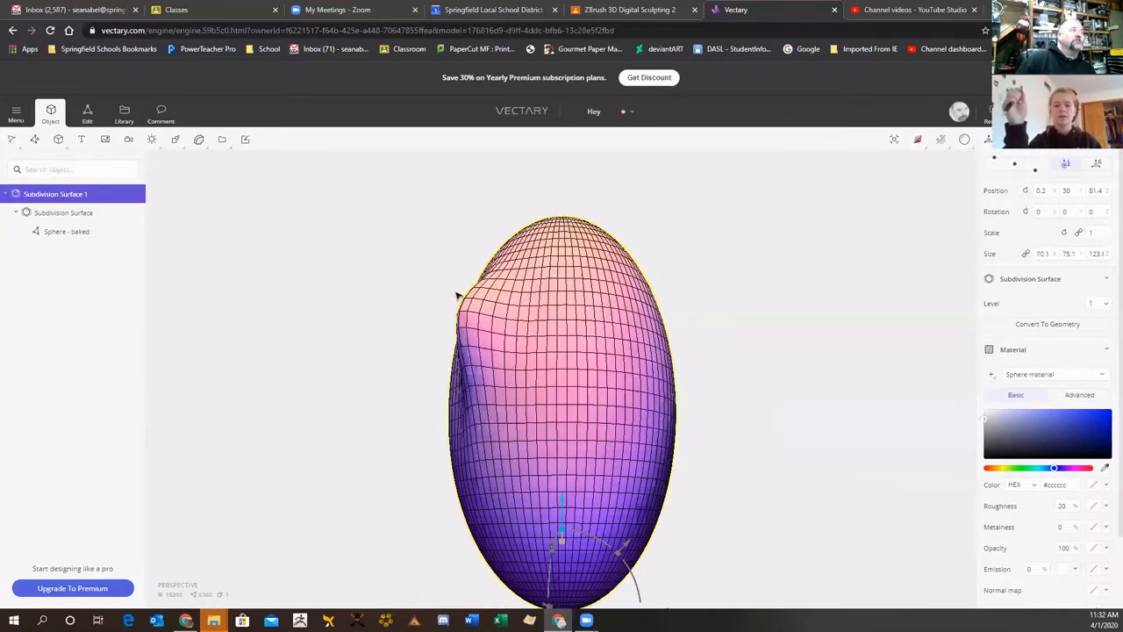
{"action": "right_click_drag", "start_coordinate": [423, 389], "coordinate": [487, 279]}
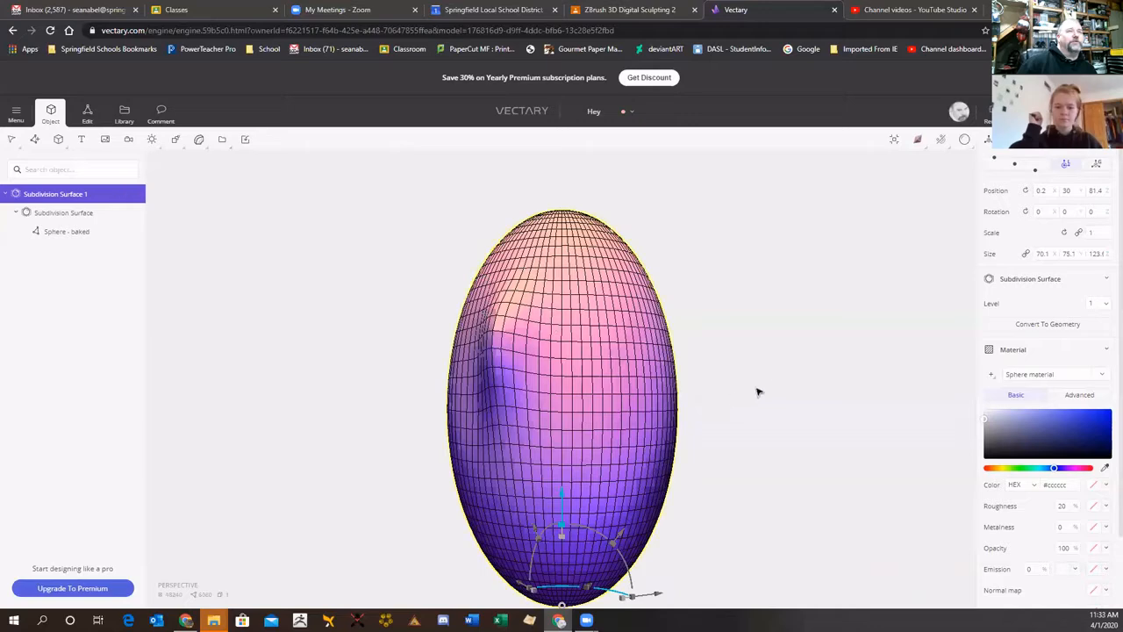
{"action": "right_click_drag", "start_coordinate": [774, 371], "coordinate": [816, 323]}
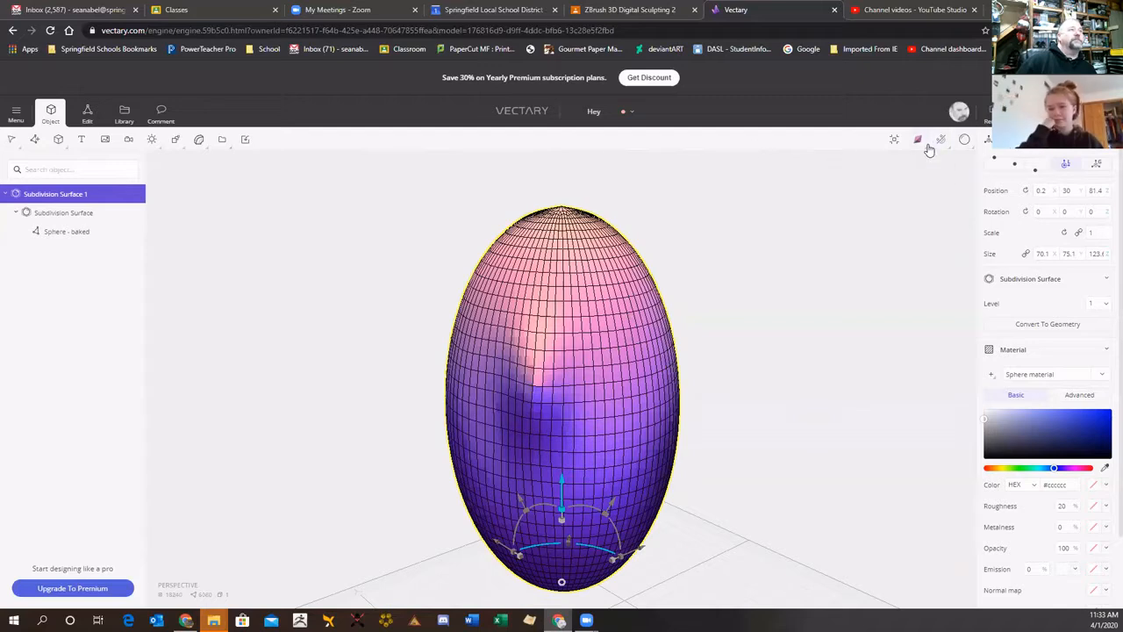
- Turn snapping on
{"action": "mouse_move", "coordinate": [943, 146]}
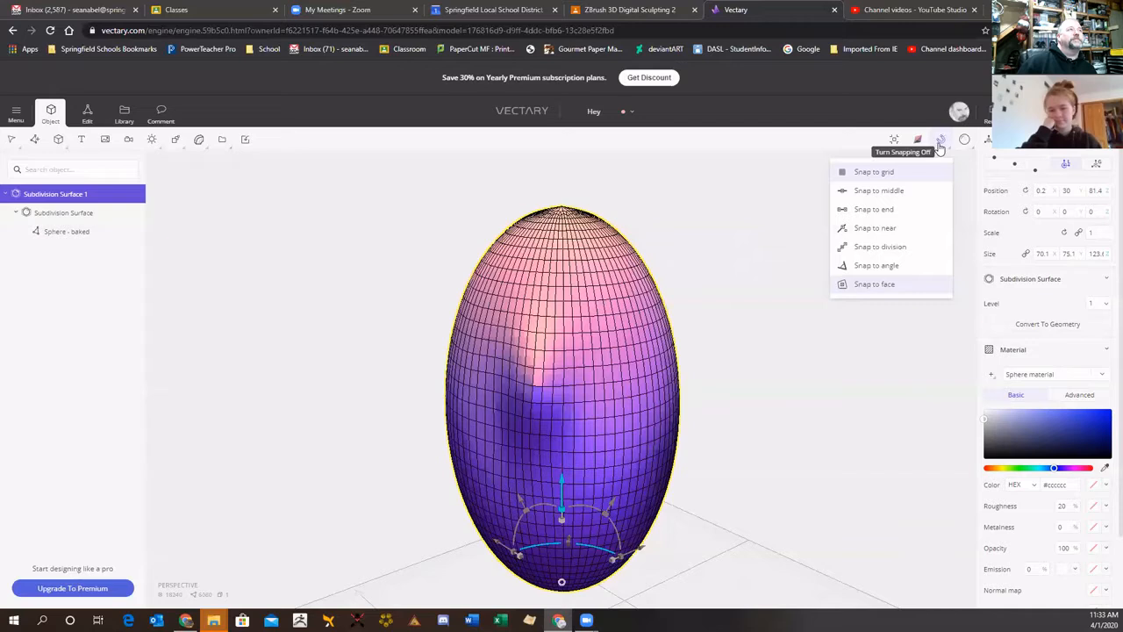
{"action": "left_click", "coordinate": [941, 142]}
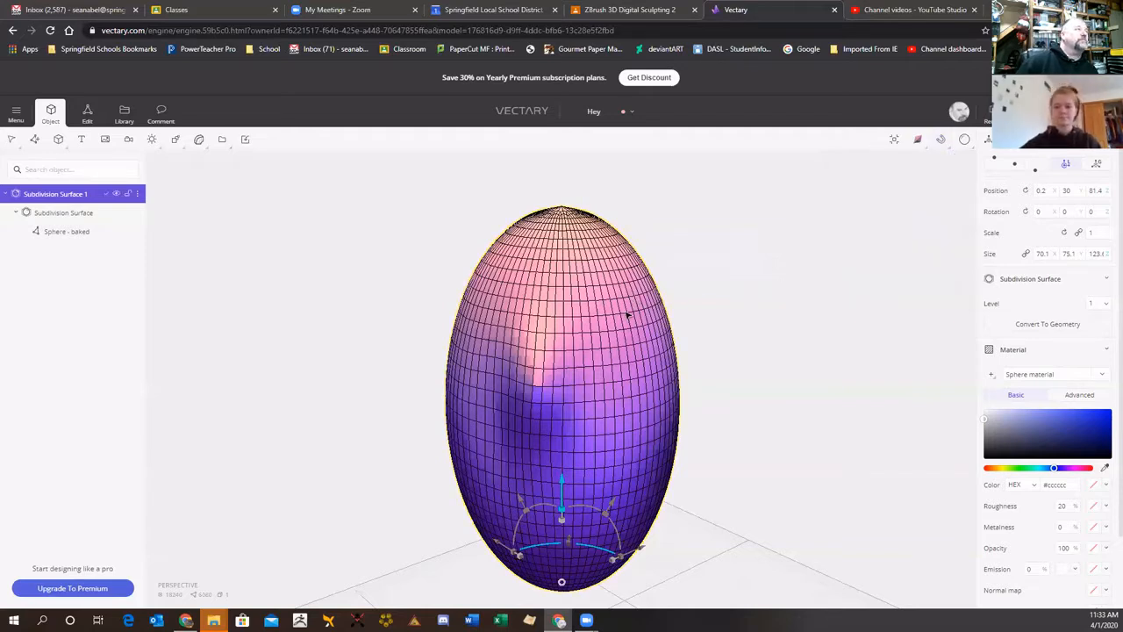
- Add a Twist deformer to the subdivided sphere with an angle of 20 degrees
{"action": "scroll", "coordinate": [626, 316], "scroll_direction": "up", "scroll_amount": 5}
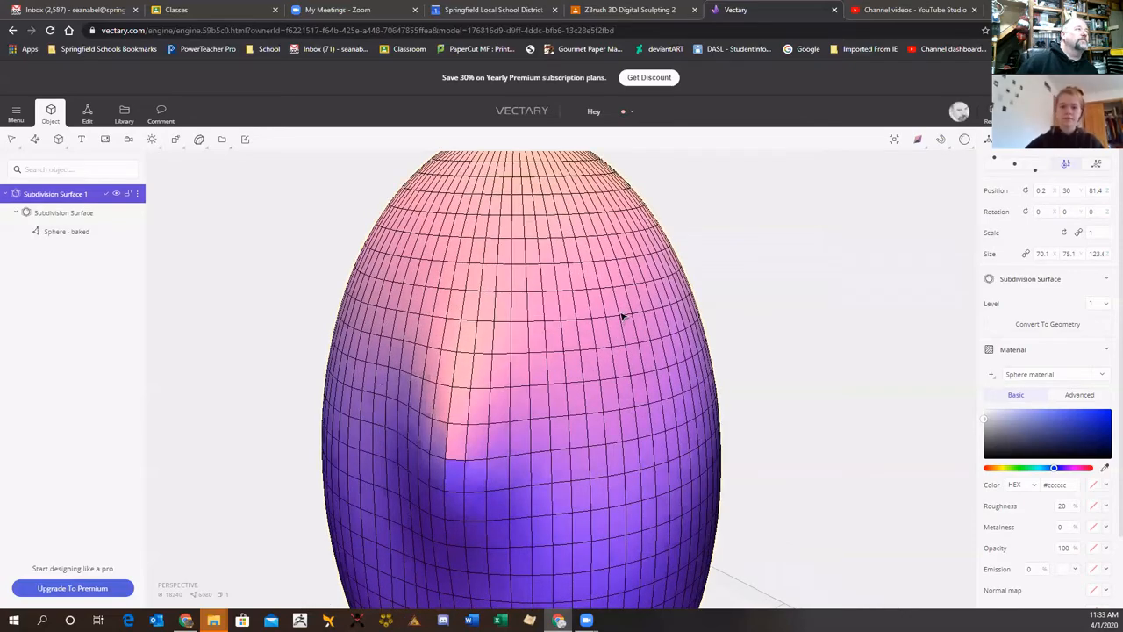
{"action": "scroll", "coordinate": [631, 323], "scroll_direction": "up", "scroll_amount": 2}
{"action": "right_click_drag", "start_coordinate": [638, 331], "coordinate": [451, 265]}
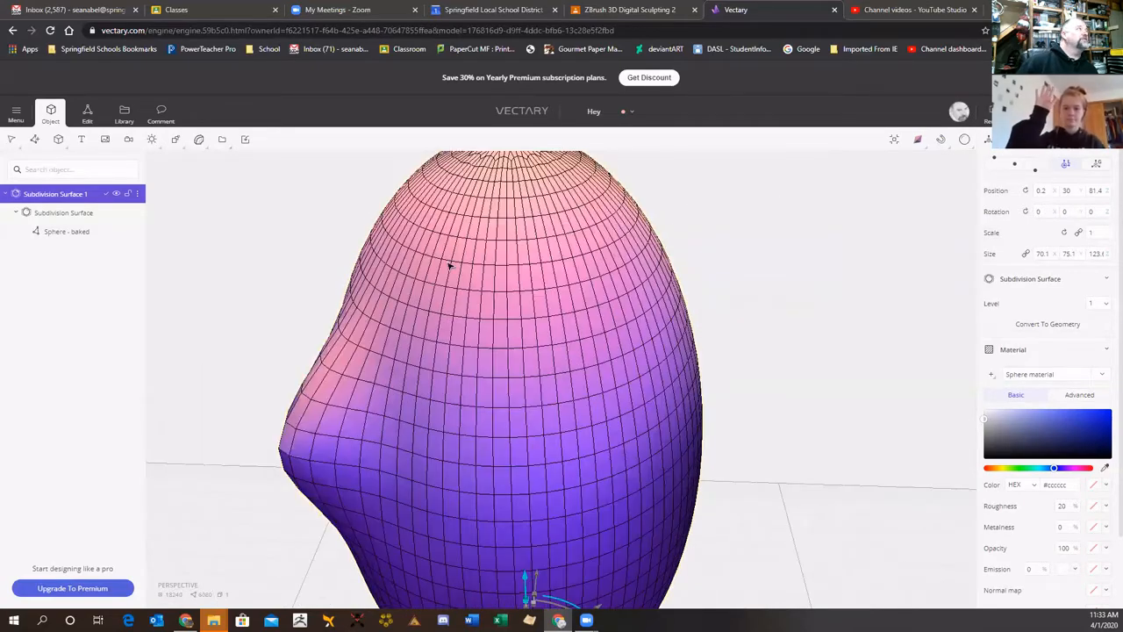
{"action": "mouse_move", "coordinate": [200, 139]}
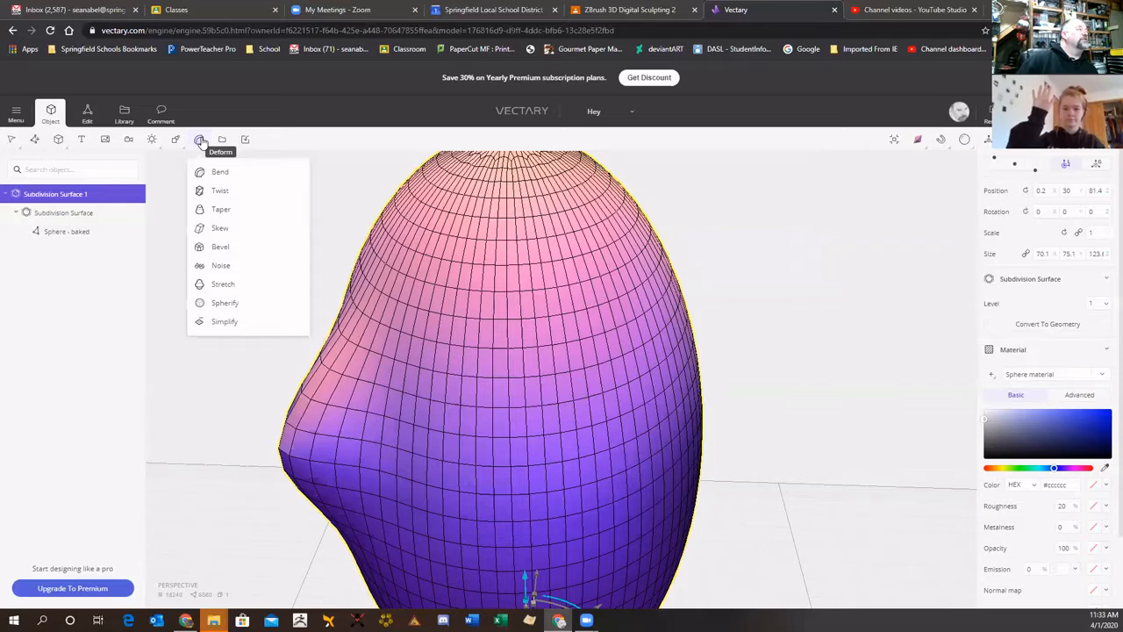
{"action": "left_click", "coordinate": [212, 192]}
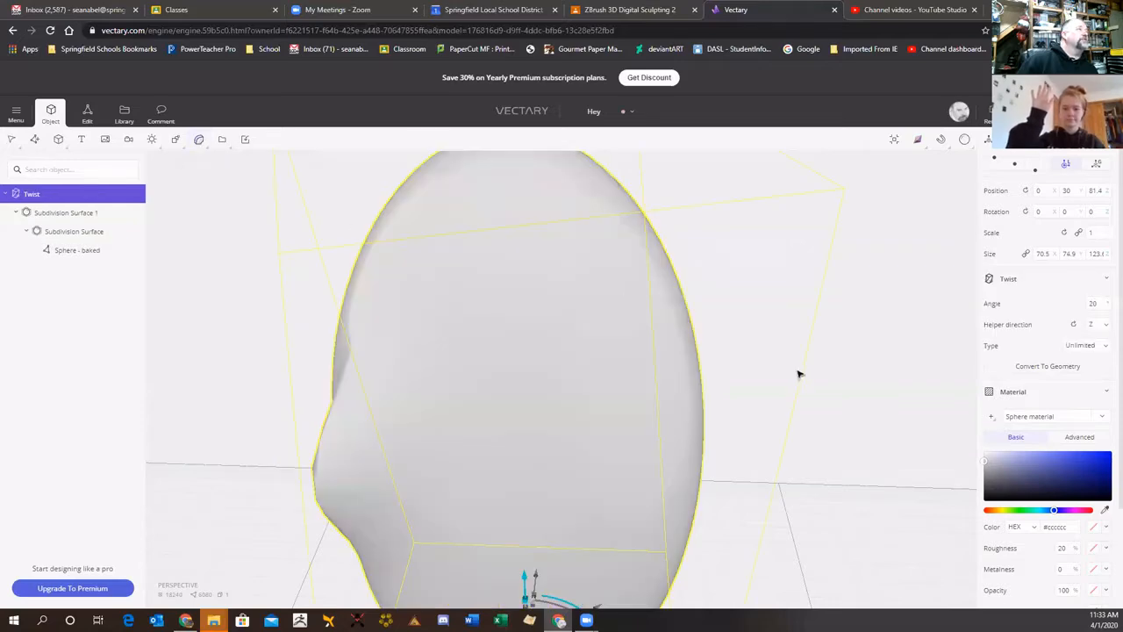
{"action": "scroll", "coordinate": [789, 366], "scroll_direction": "down", "scroll_amount": 5}
- Rotate the twisted object to about -17.5, -16.9 and -137 degrees and scale it to about 0.91 in Y and Z
{"action": "left_click_drag", "start_coordinate": [552, 371], "coordinate": [676, 350]}
{"action": "left_click_drag", "start_coordinate": [676, 296], "coordinate": [739, 290]}
{"action": "left_click_drag", "start_coordinate": [619, 452], "coordinate": [610, 519]}
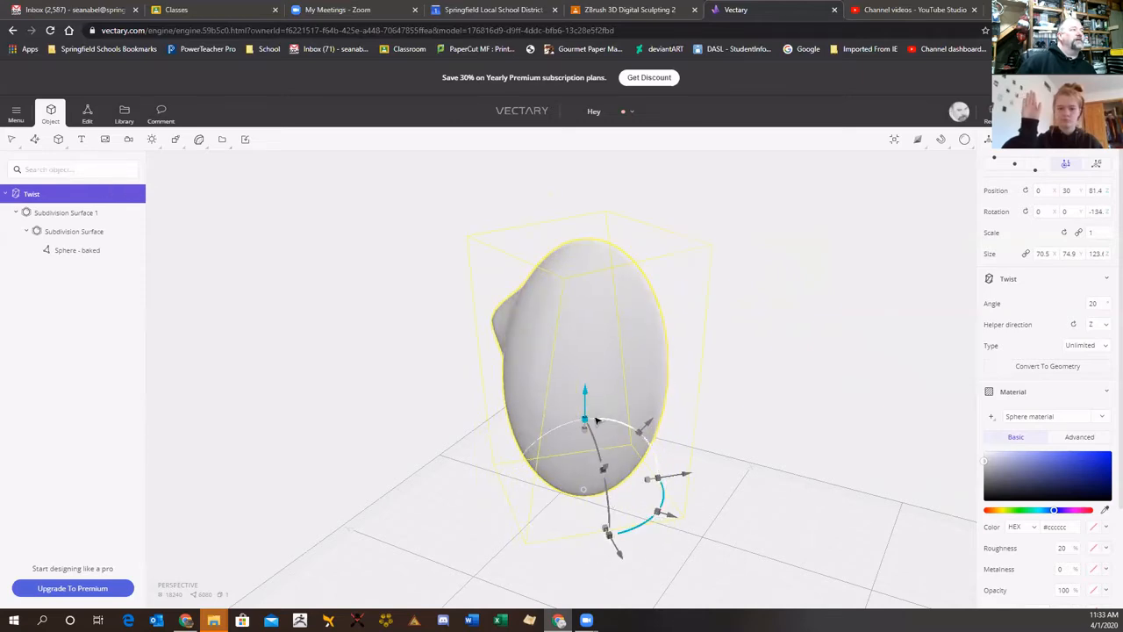
{"action": "left_click_drag", "start_coordinate": [599, 423], "coordinate": [552, 255]}
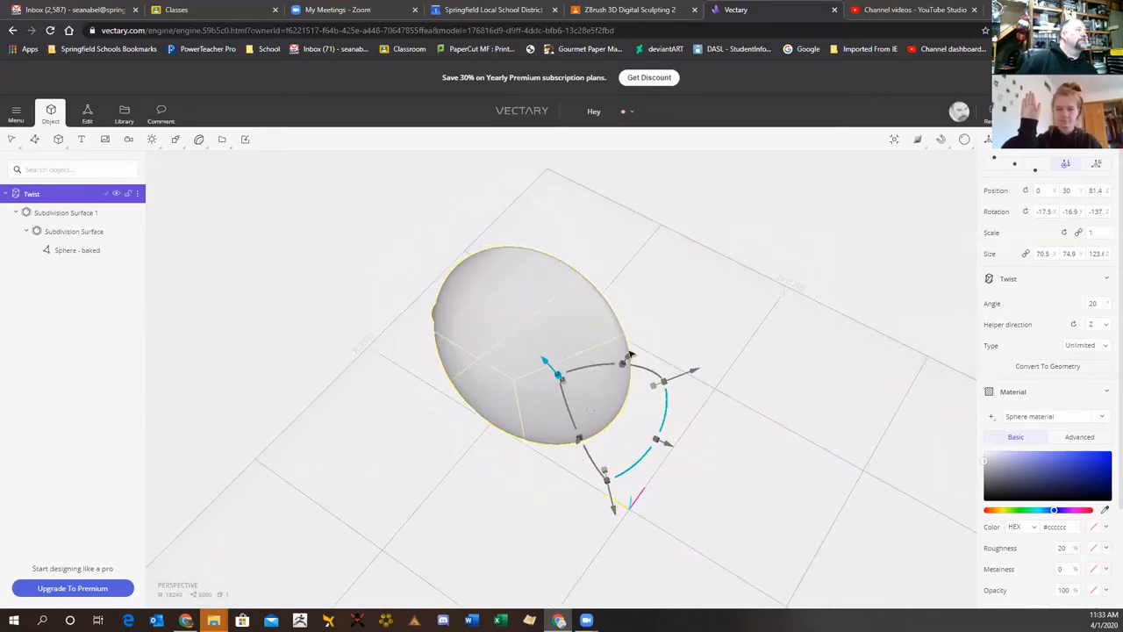
{"action": "mouse_move", "coordinate": [624, 366]}
{"action": "left_mouse_down"}
{"action": "mouse_move", "coordinate": [626, 356]}
{"action": "mouse_move", "coordinate": [605, 378]}
{"action": "mouse_move", "coordinate": [626, 379]}
{"action": "left_mouse_up"}
{"action": "left_click_drag", "start_coordinate": [720, 454], "coordinate": [597, 412]}
- Add a Taper deformer with strength 50 to the twisted object
{"action": "mouse_move", "coordinate": [202, 142]}
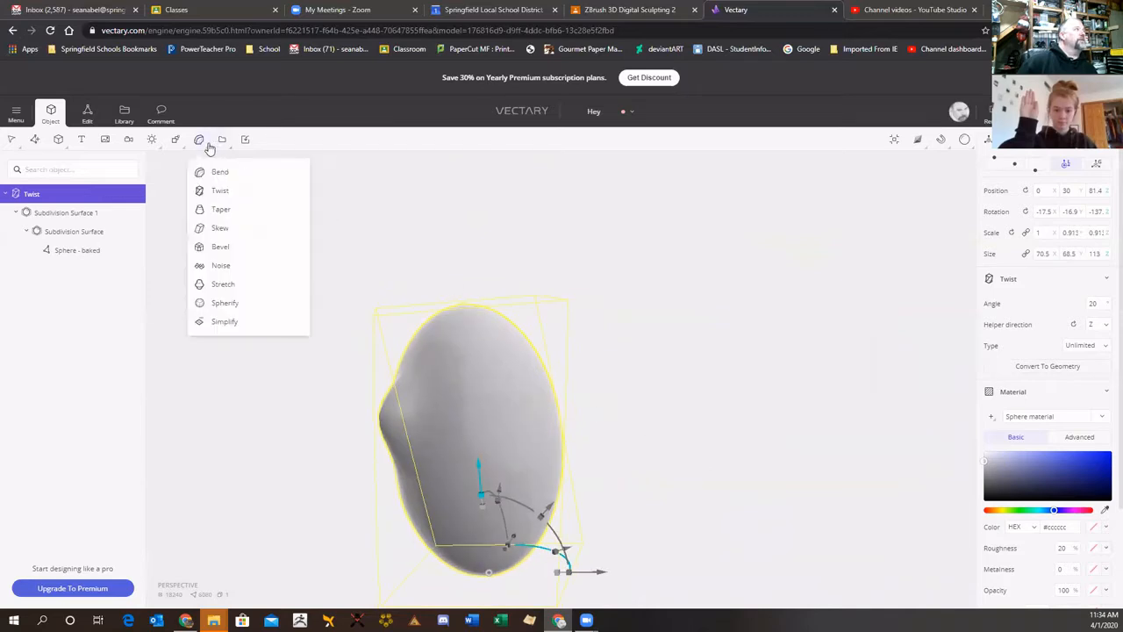
{"action": "left_click", "coordinate": [230, 213]}
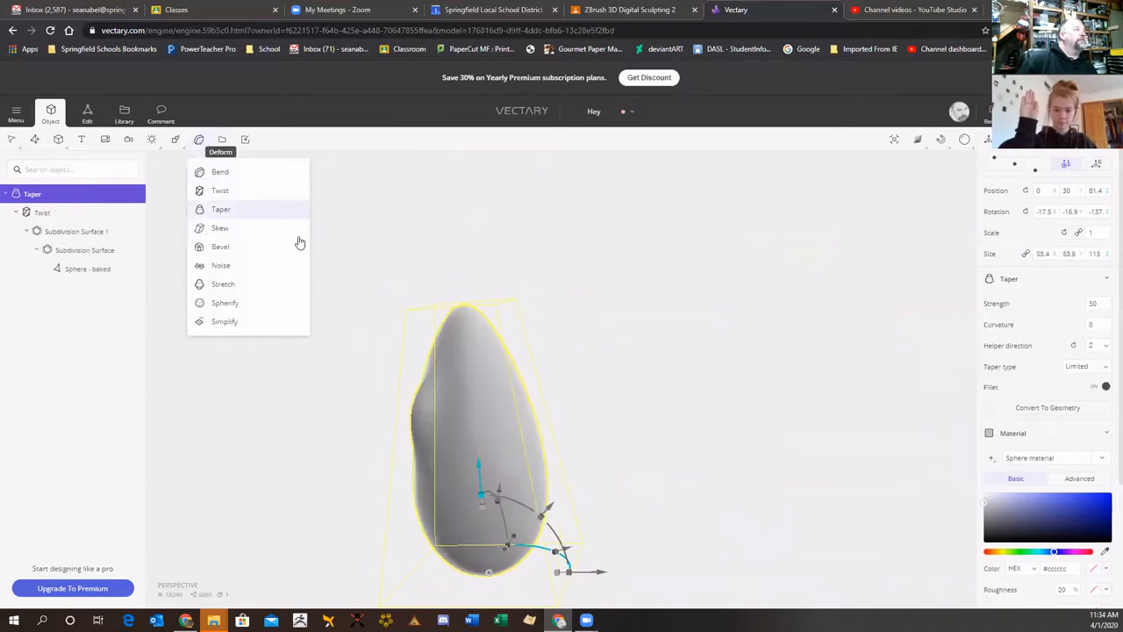
{"action": "mouse_move", "coordinate": [631, 356]}
{"action": "left_mouse_down"}
{"action": "mouse_move", "coordinate": [441, 301]}
{"action": "mouse_move", "coordinate": [458, 260]}
{"action": "mouse_move", "coordinate": [623, 306]}
{"action": "mouse_move", "coordinate": [654, 364]}
{"action": "mouse_move", "coordinate": [732, 351]}
{"action": "mouse_move", "coordinate": [709, 345]}
{"action": "left_mouse_up"}
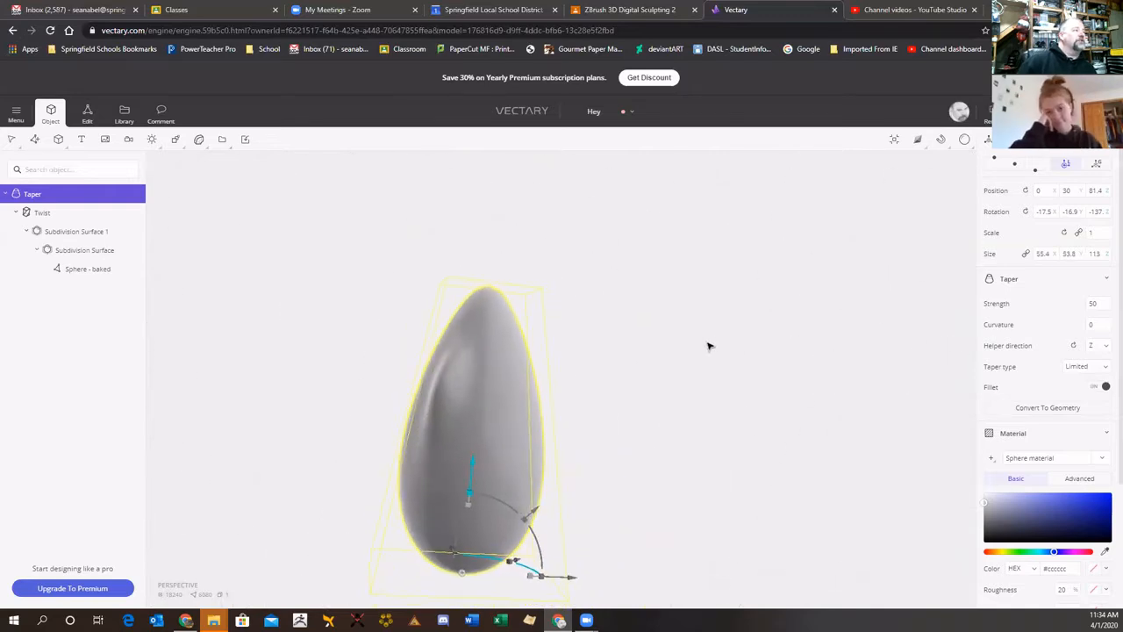
- Examine the tapered shape's mesh from several sides in the Shaded display mode
{"action": "mouse_move", "coordinate": [917, 143]}
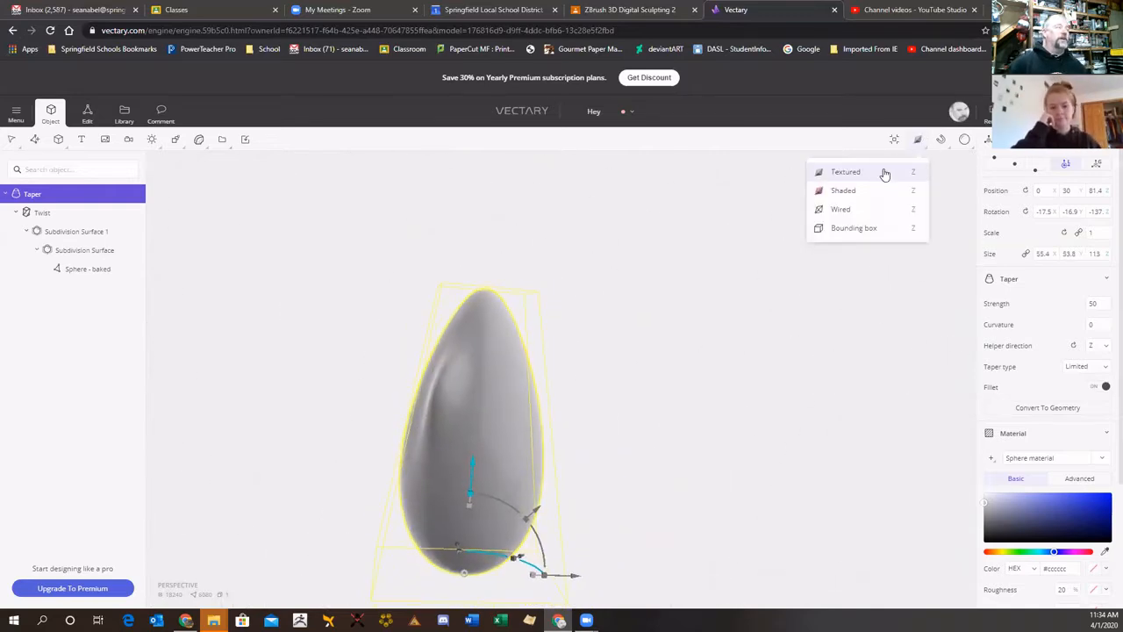
{"action": "left_click", "coordinate": [838, 212]}
{"action": "mouse_move", "coordinate": [665, 316]}
{"action": "left_mouse_down"}
{"action": "mouse_move", "coordinate": [623, 309]}
{"action": "mouse_move", "coordinate": [699, 296]}
{"action": "mouse_move", "coordinate": [666, 400]}
{"action": "mouse_move", "coordinate": [566, 409]}
{"action": "mouse_move", "coordinate": [521, 361]}
{"action": "mouse_move", "coordinate": [600, 381]}
{"action": "mouse_move", "coordinate": [637, 372]}
{"action": "mouse_move", "coordinate": [627, 373]}
{"action": "left_mouse_up"}
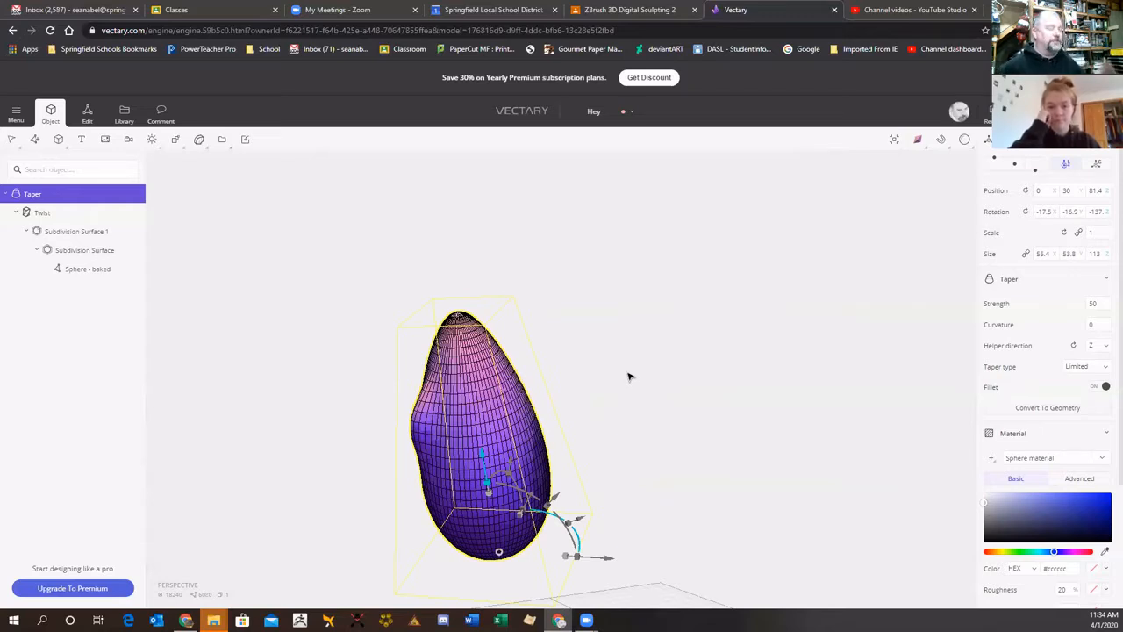
{"action": "left_click_drag", "start_coordinate": [624, 385], "coordinate": [602, 378]}
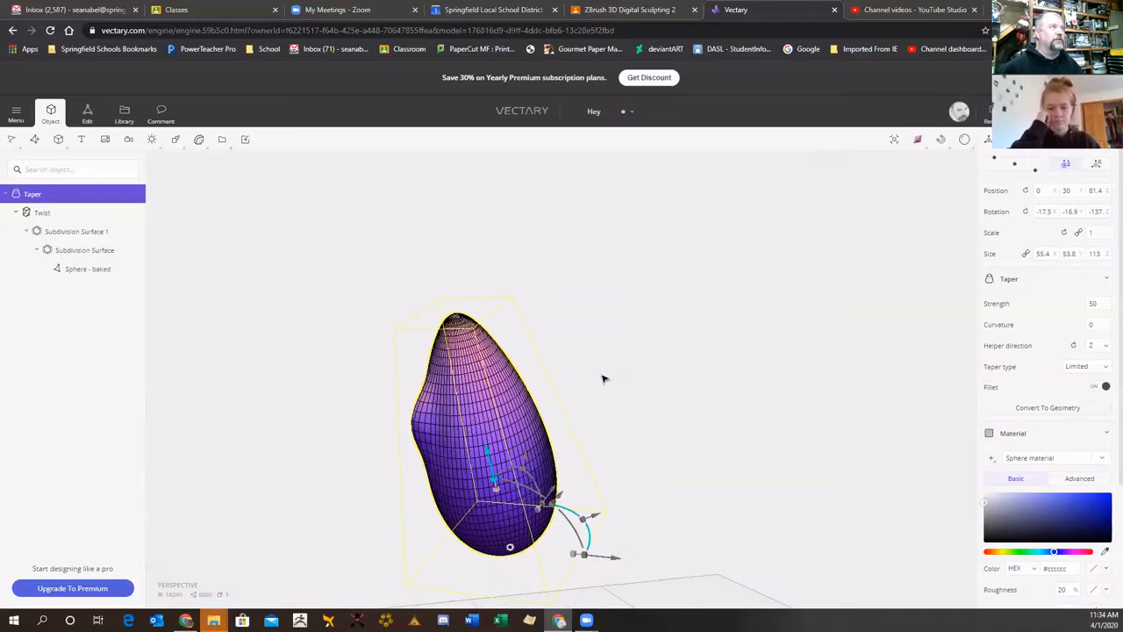
{"action": "left_click_drag", "start_coordinate": [670, 453], "coordinate": [688, 414]}
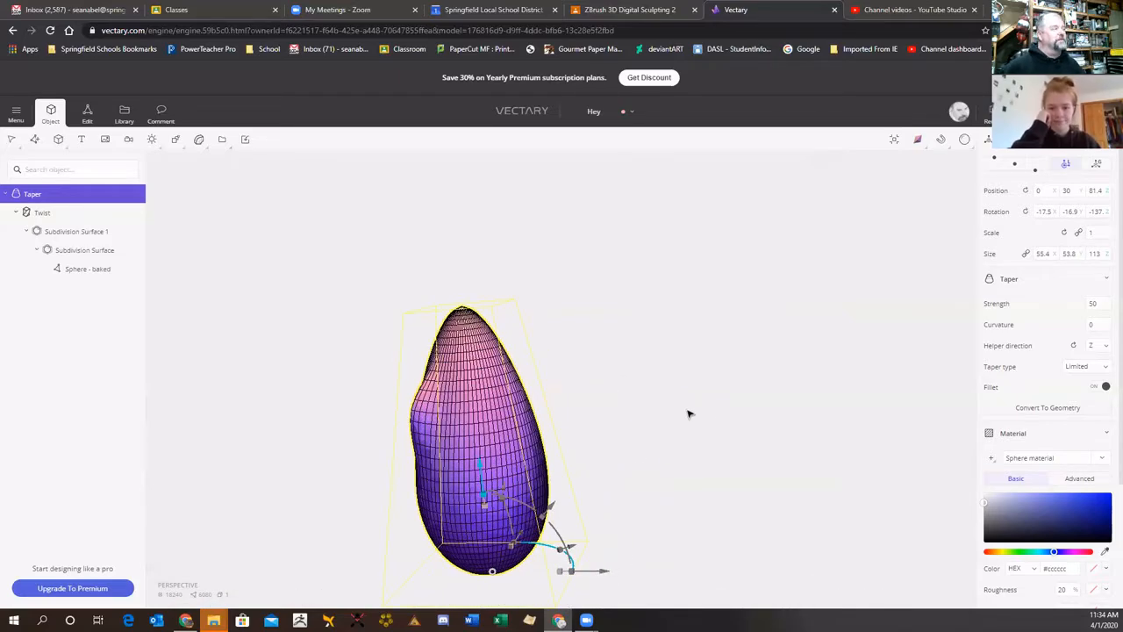
- Add a Skew deformer with strength 50 to the tapered object
{"action": "left_click", "coordinate": [198, 139]}
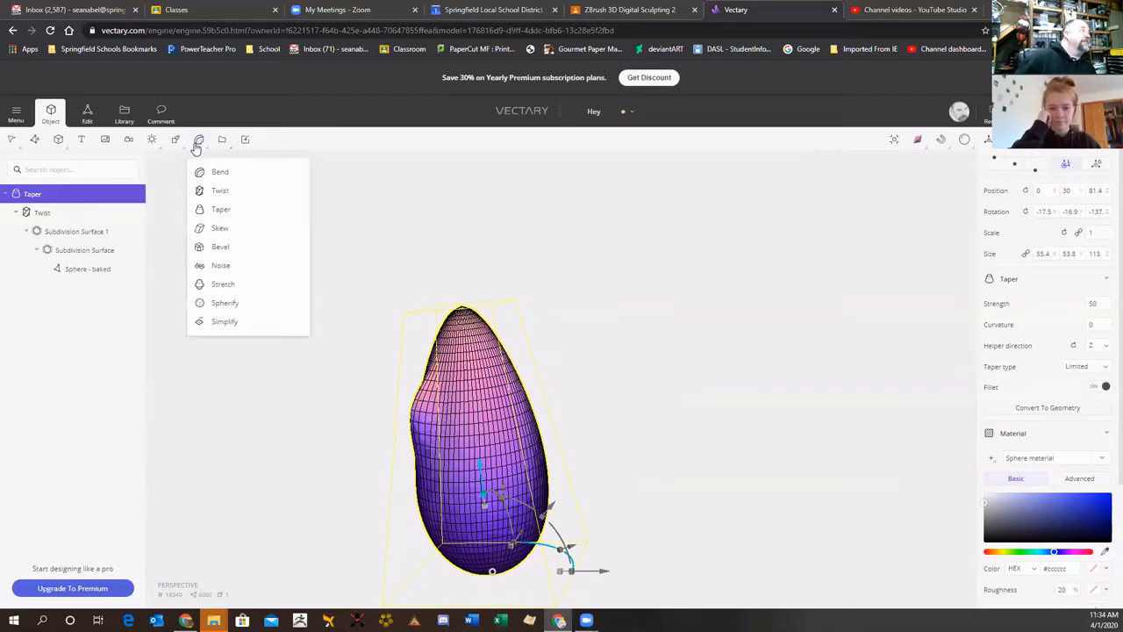
{"action": "left_click", "coordinate": [221, 230]}
{"action": "left_click_drag", "start_coordinate": [692, 397], "coordinate": [711, 454]}
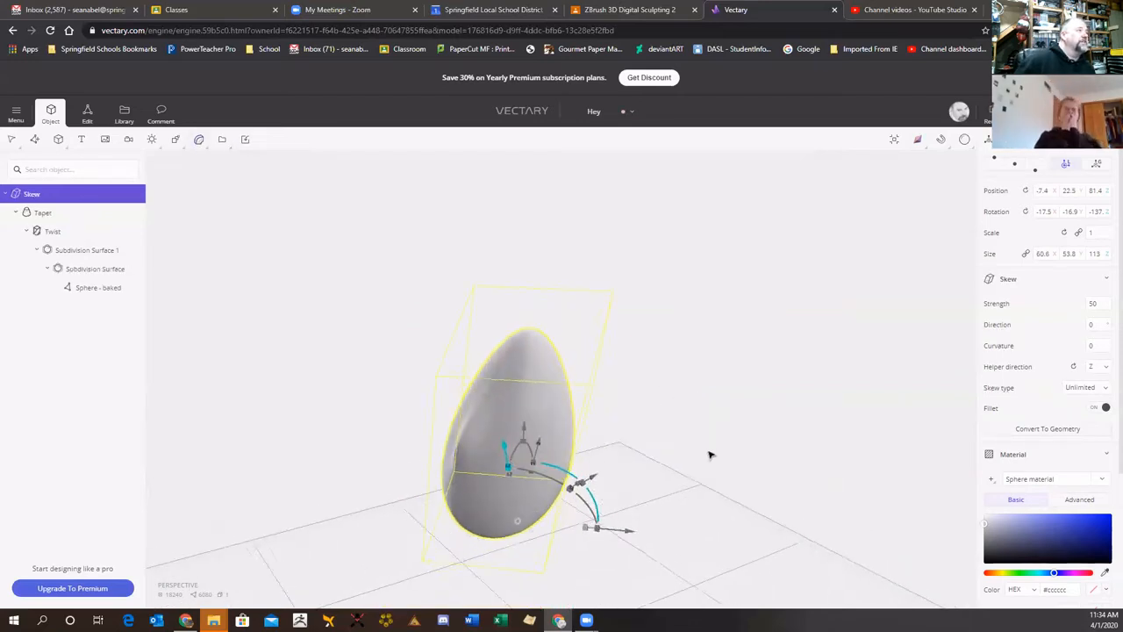
- Add a Bend deformer and a second Twist deformer with a 20-degree angle on top of the skewed object
{"action": "left_click", "coordinate": [201, 141]}
{"action": "left_click", "coordinate": [218, 172]}
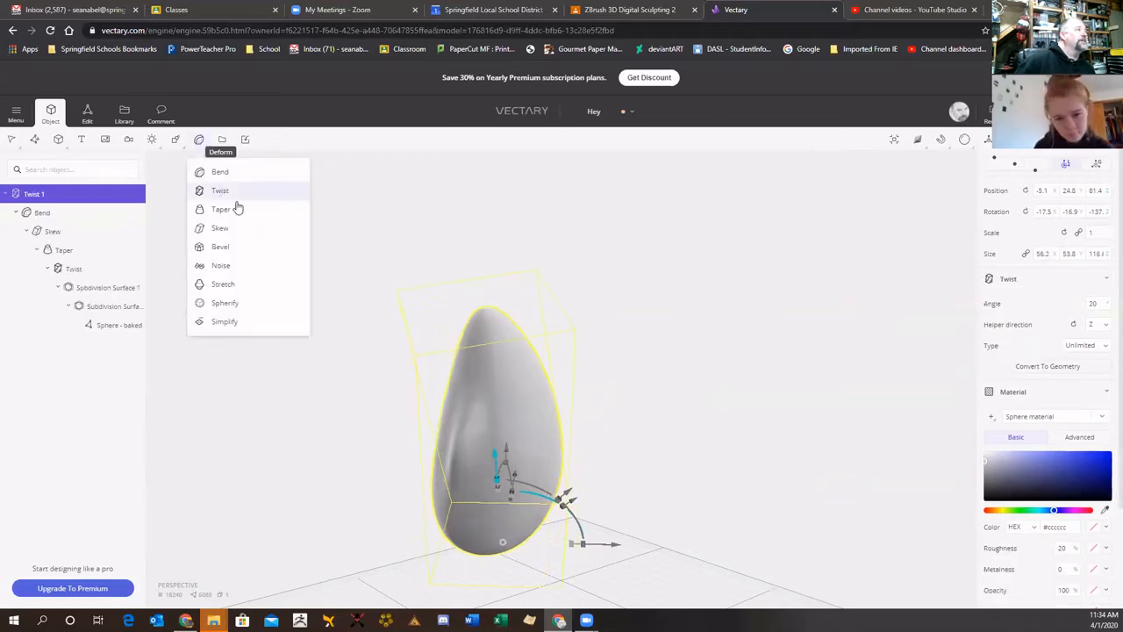
{"action": "left_click", "coordinate": [220, 192]}
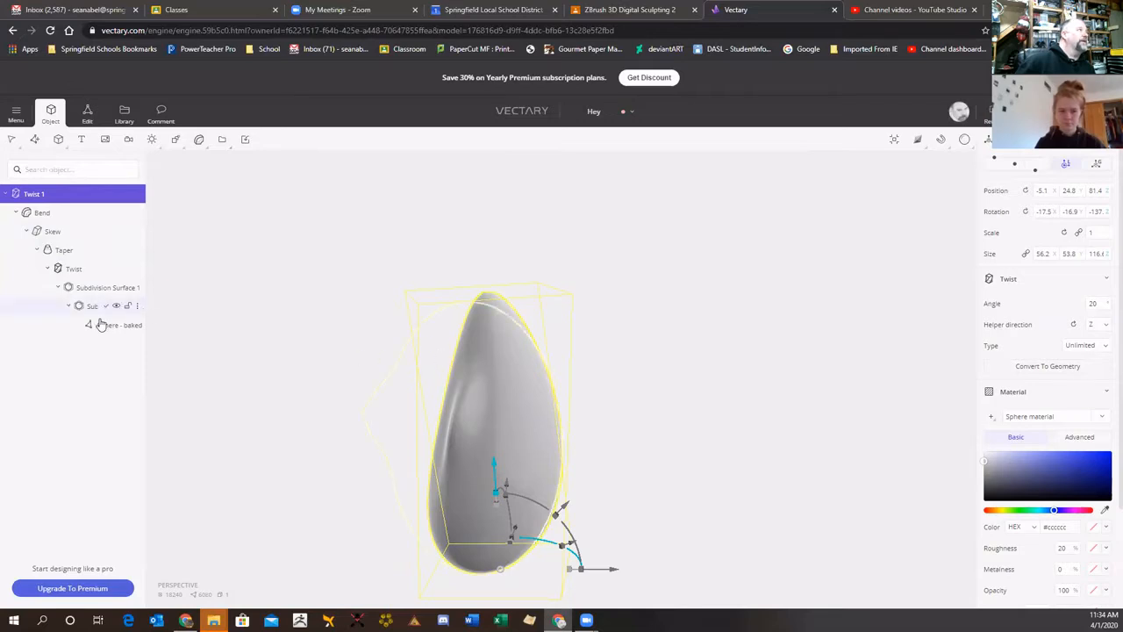
- Move the Twist nested under Taper to about 26.1, -0.3, 13.6 and rotate it about -24.1 degrees around X
{"action": "left_click", "coordinate": [72, 270]}
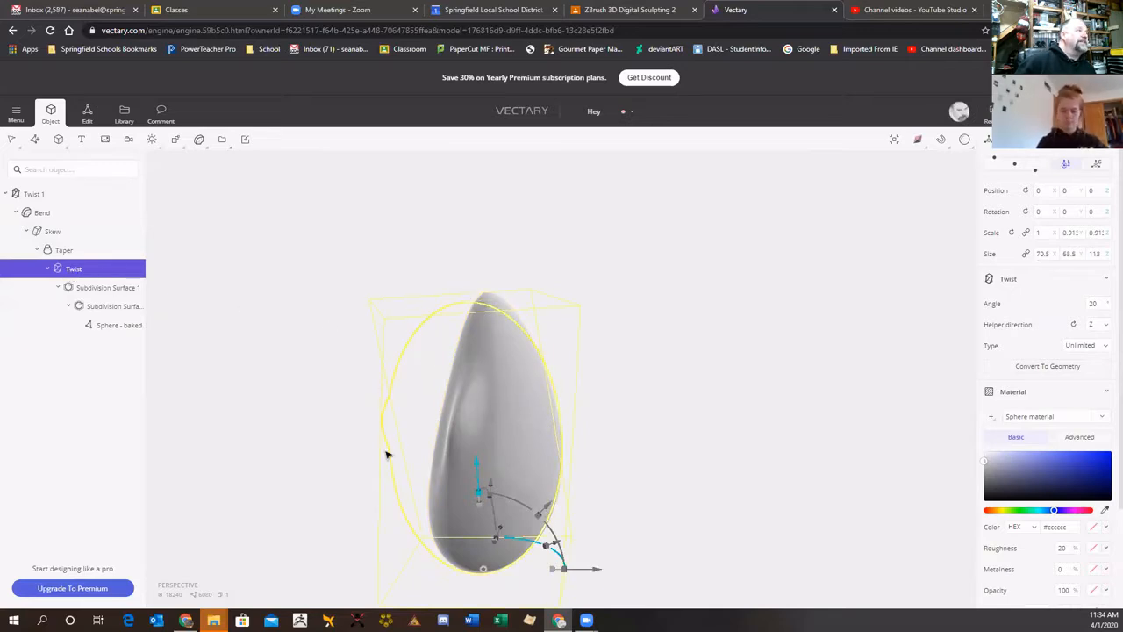
{"action": "left_click_drag", "start_coordinate": [387, 454], "coordinate": [527, 353]}
{"action": "left_click_drag", "start_coordinate": [528, 443], "coordinate": [687, 477]}
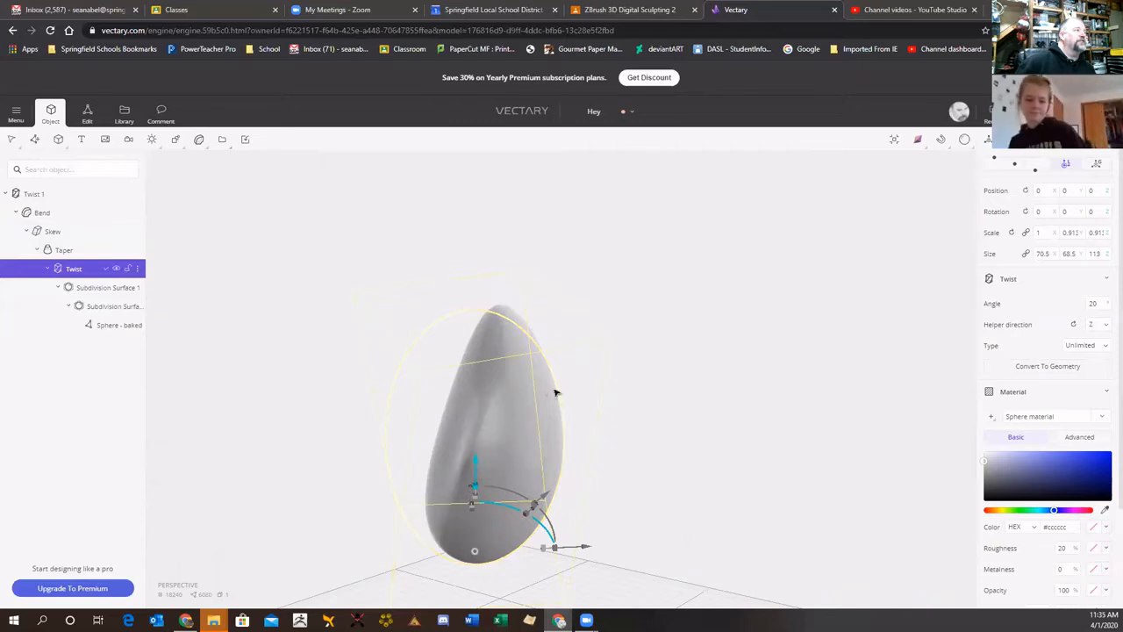
{"action": "left_click_drag", "start_coordinate": [610, 511], "coordinate": [609, 464]}
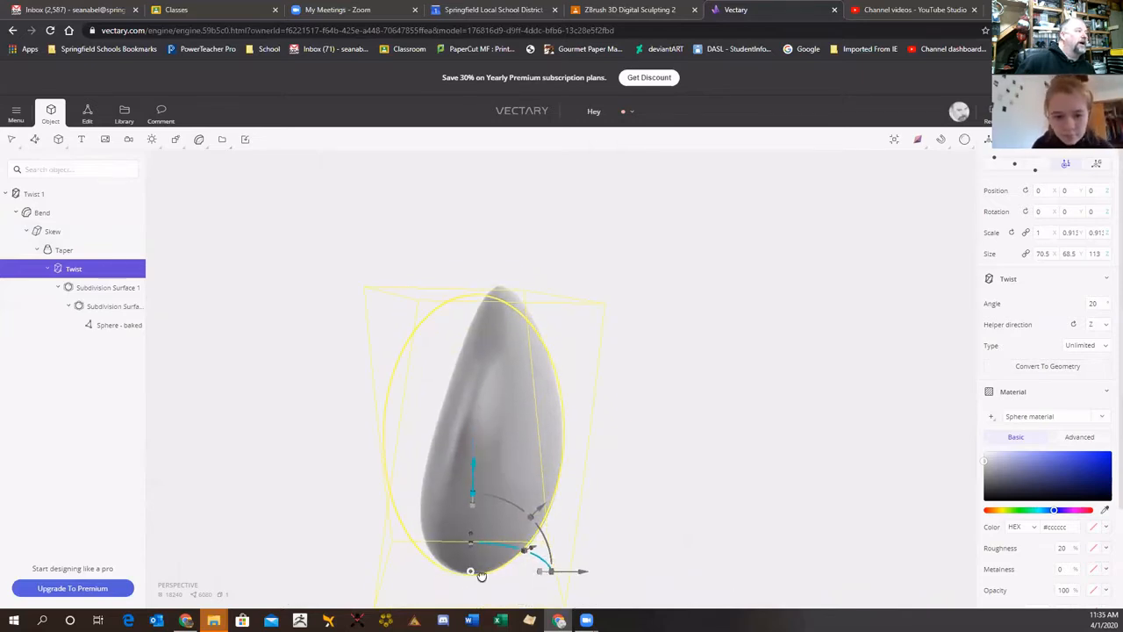
{"action": "left_click_drag", "start_coordinate": [481, 575], "coordinate": [534, 539]}
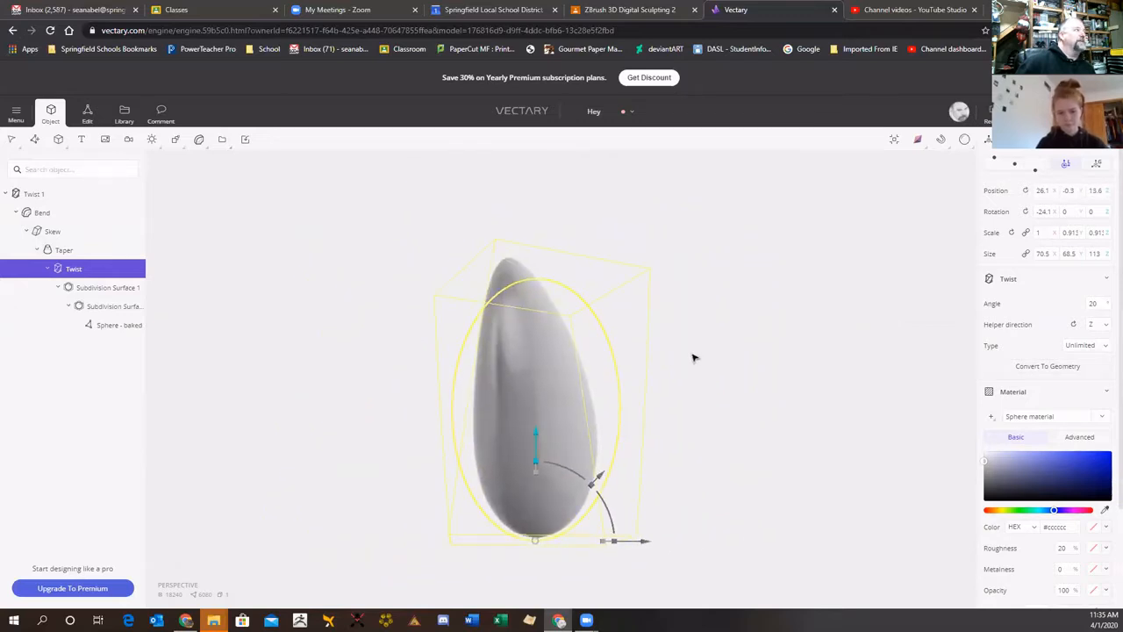
{"action": "left_click_drag", "start_coordinate": [692, 356], "coordinate": [618, 443]}
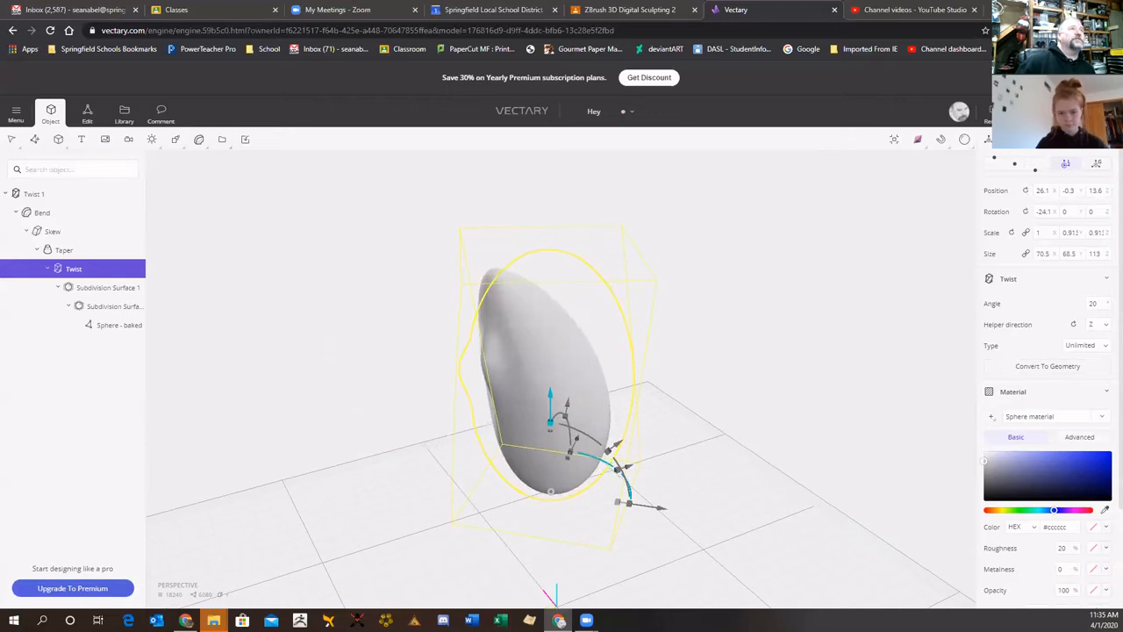
- Reposition the Twist nested under Taper to about -38.7, -8.1, 24.8
{"action": "left_click", "coordinate": [1089, 166]}
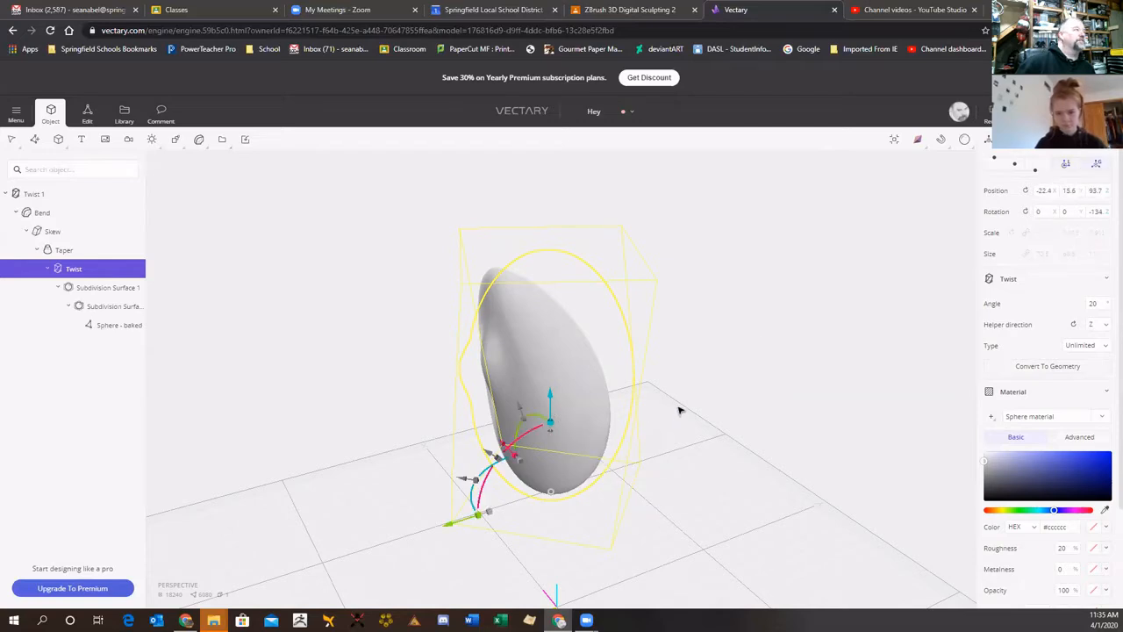
{"action": "left_click_drag", "start_coordinate": [678, 409], "coordinate": [674, 385]}
{"action": "left_click_drag", "start_coordinate": [544, 540], "coordinate": [389, 524]}
{"action": "left_click_drag", "start_coordinate": [579, 424], "coordinate": [614, 430]}
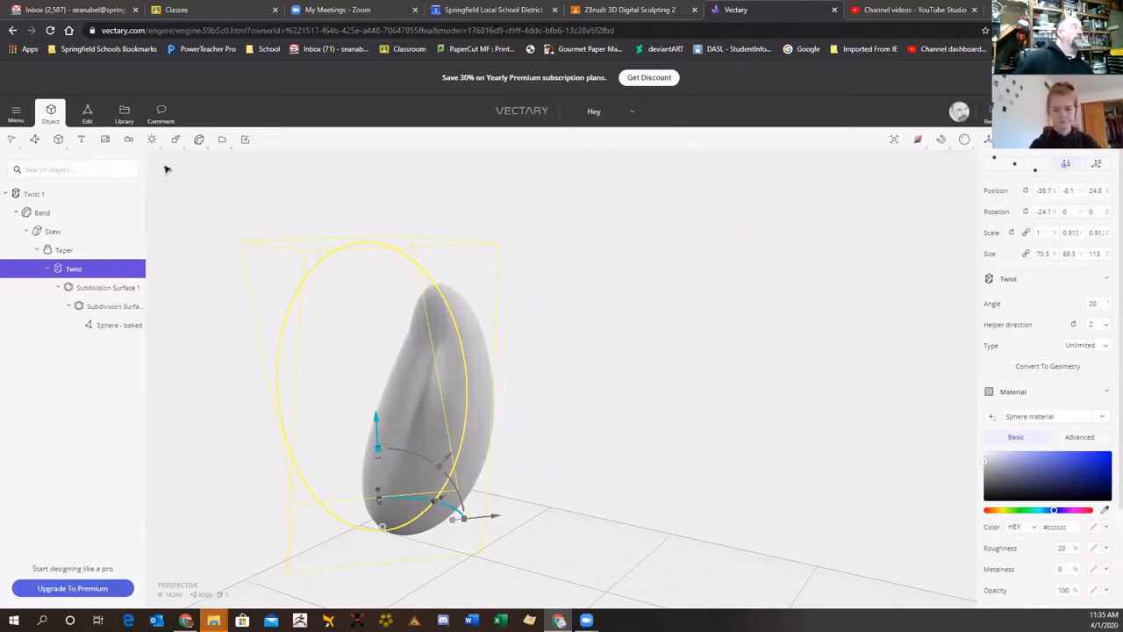
{"action": "left_click", "coordinate": [199, 140]}
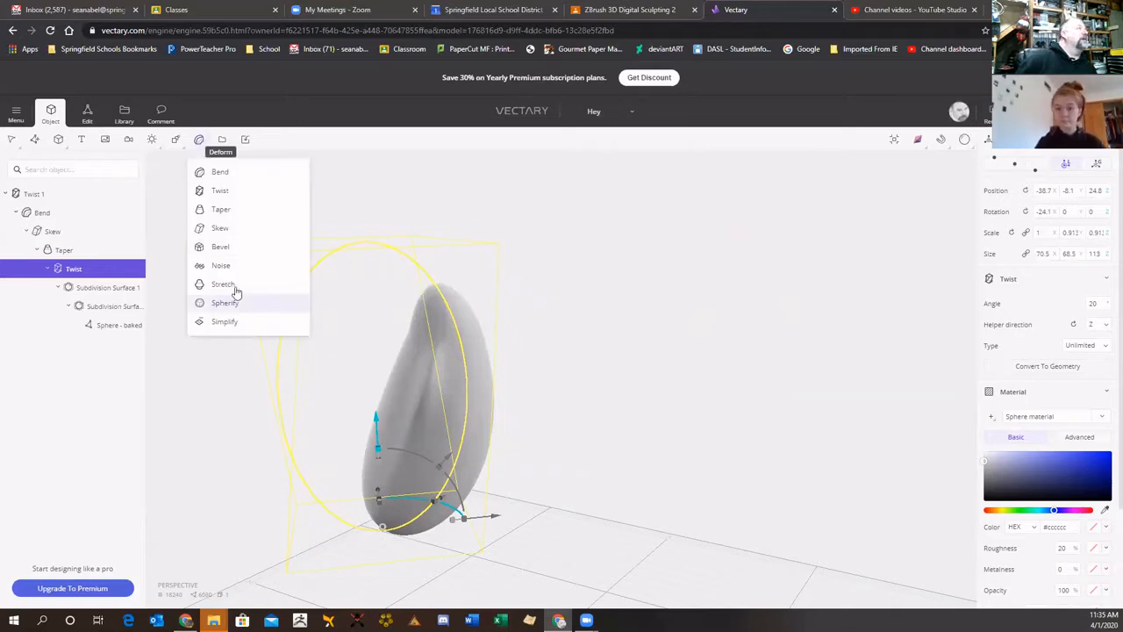
{"action": "left_click", "coordinate": [103, 327]}
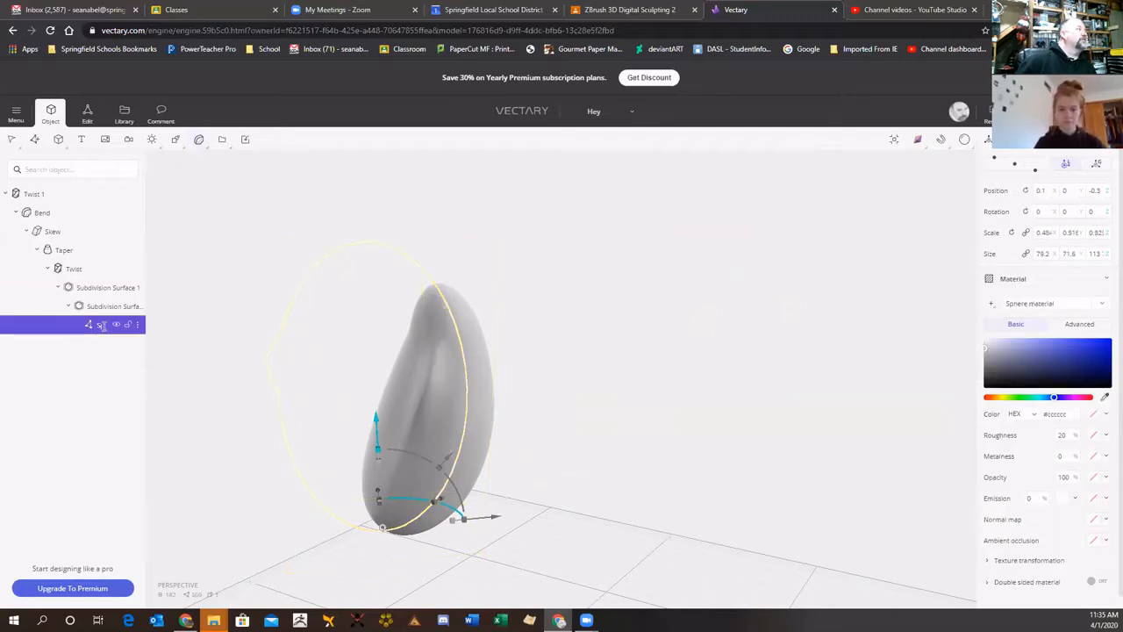
{"action": "left_click", "coordinate": [97, 347]}
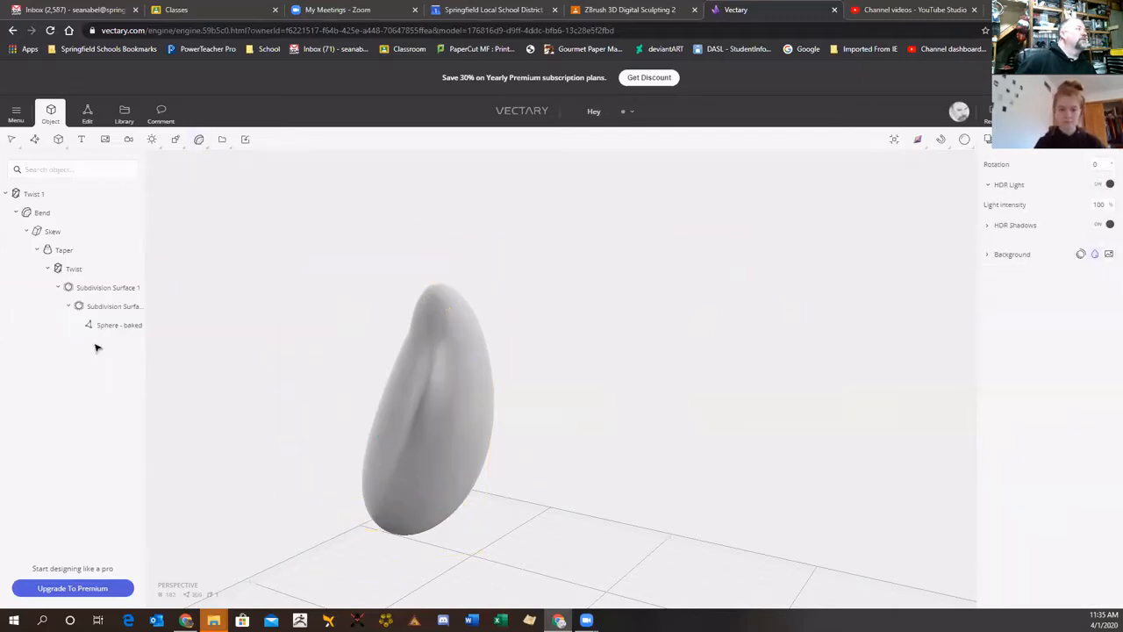
{"action": "left_click", "coordinate": [18, 213]}
{"action": "left_click", "coordinate": [18, 213]}
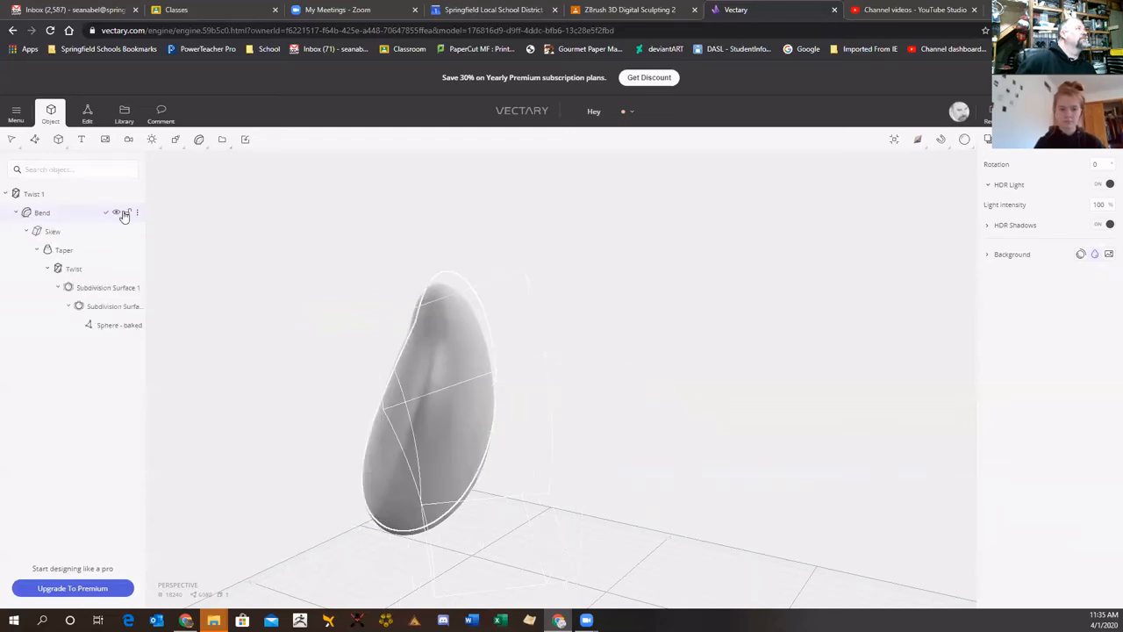
- Dissolve the Bend, the Taper and the Twist nested under the Skew, keeping their child objects
{"action": "left_click", "coordinate": [137, 212]}
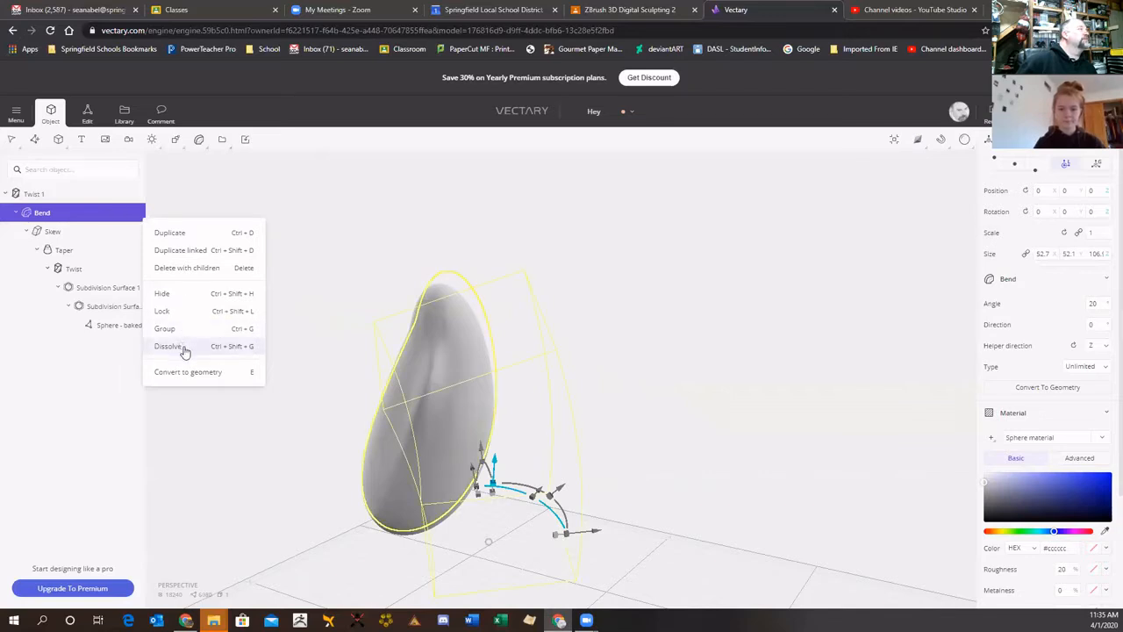
{"action": "left_click", "coordinate": [168, 347]}
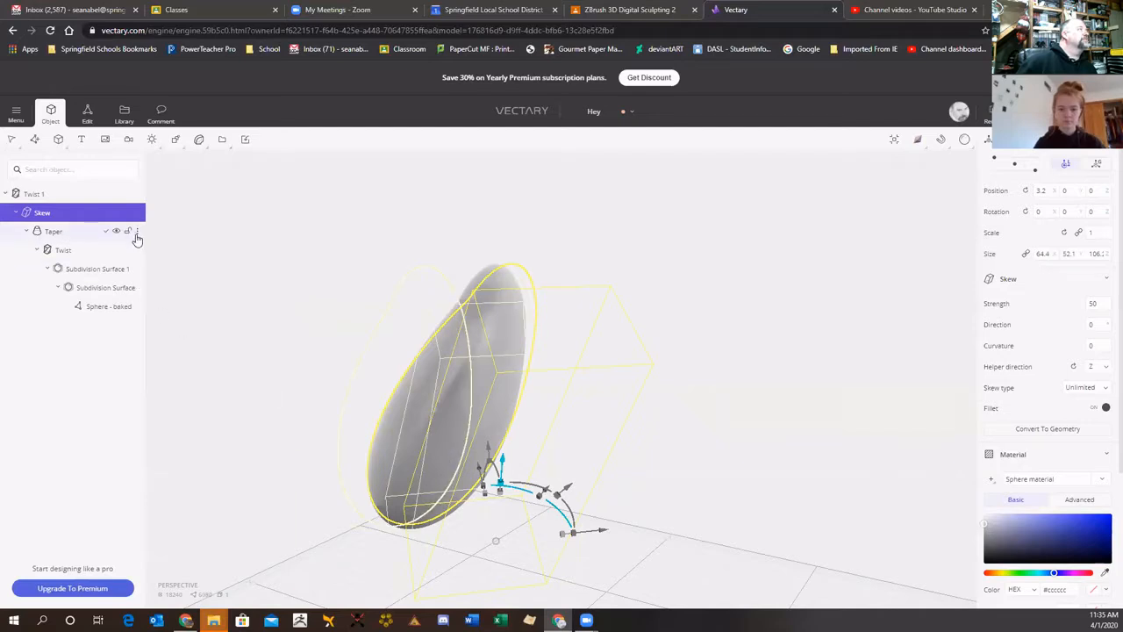
{"action": "left_click", "coordinate": [137, 232]}
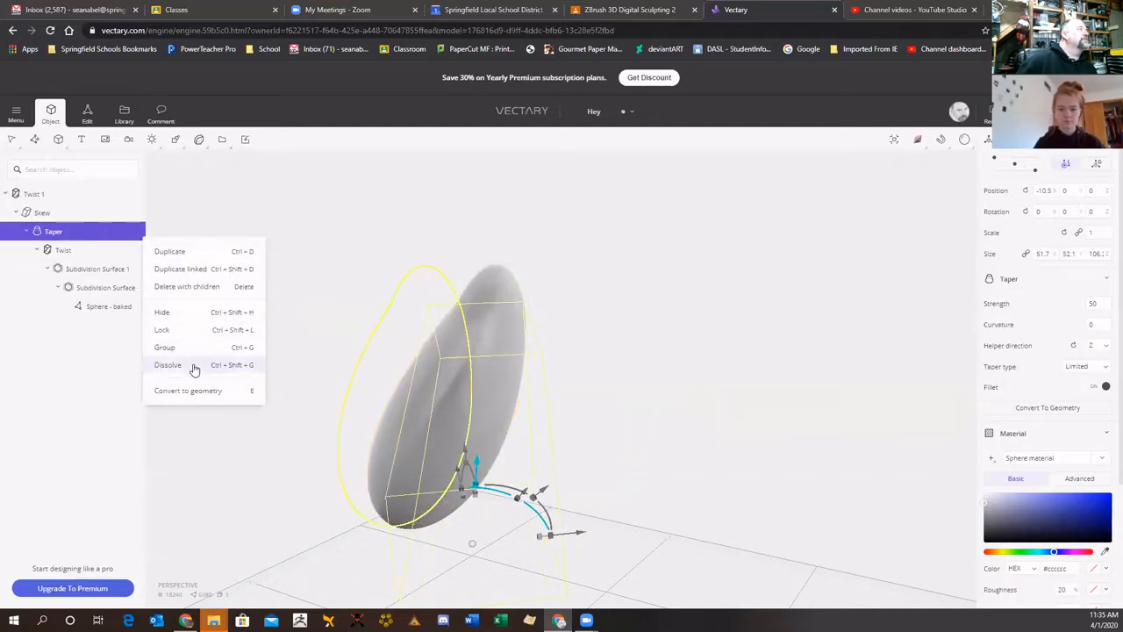
{"action": "left_click", "coordinate": [168, 364]}
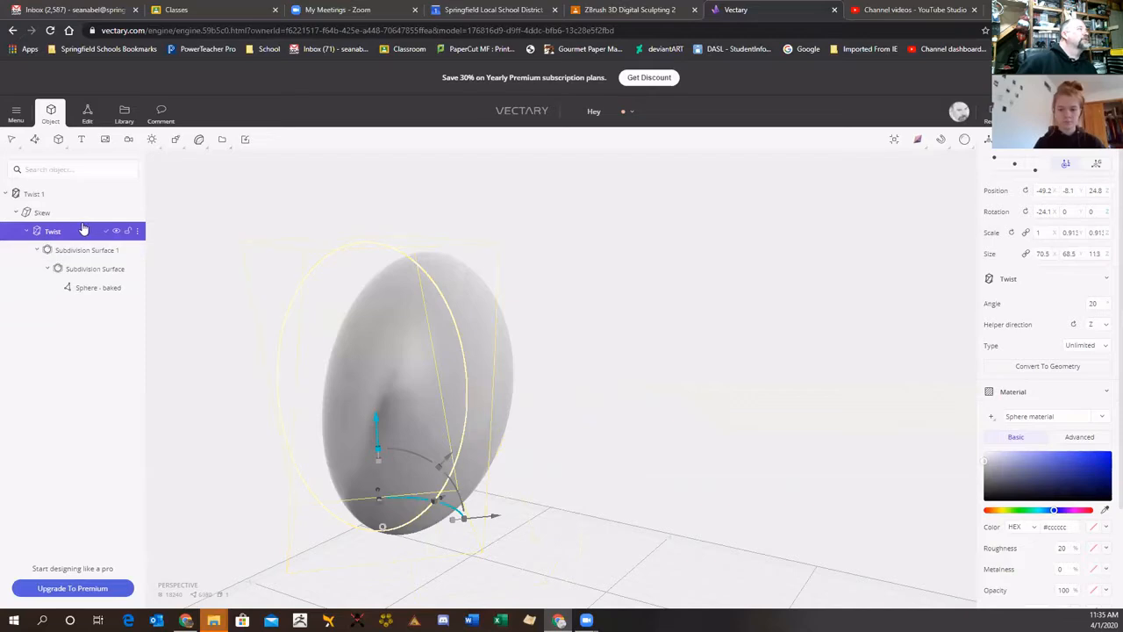
{"action": "left_click", "coordinate": [138, 232]}
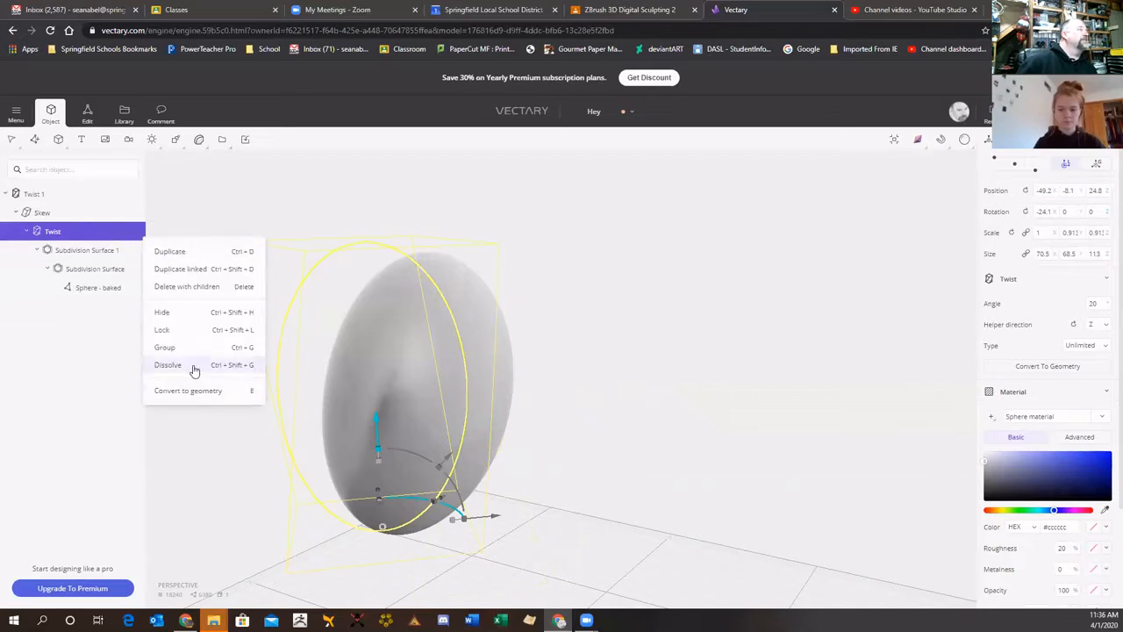
{"action": "left_click", "coordinate": [194, 365]}
{"action": "right_click_drag", "start_coordinate": [609, 404], "coordinate": [122, 269]}
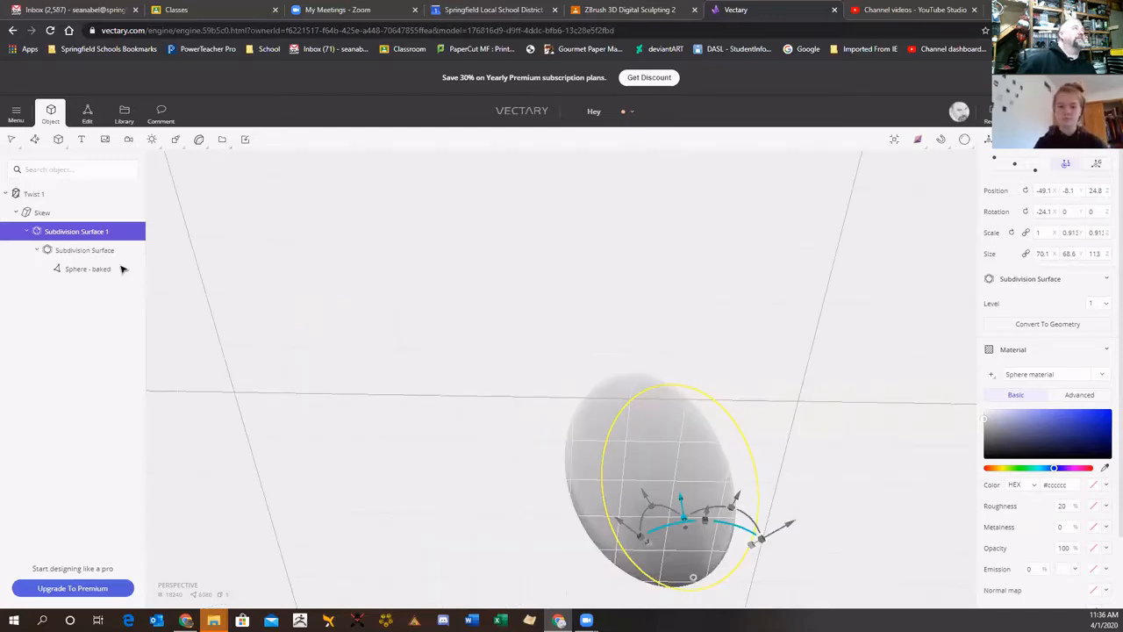
{"action": "right_click_drag", "start_coordinate": [122, 270], "coordinate": [574, 439]}
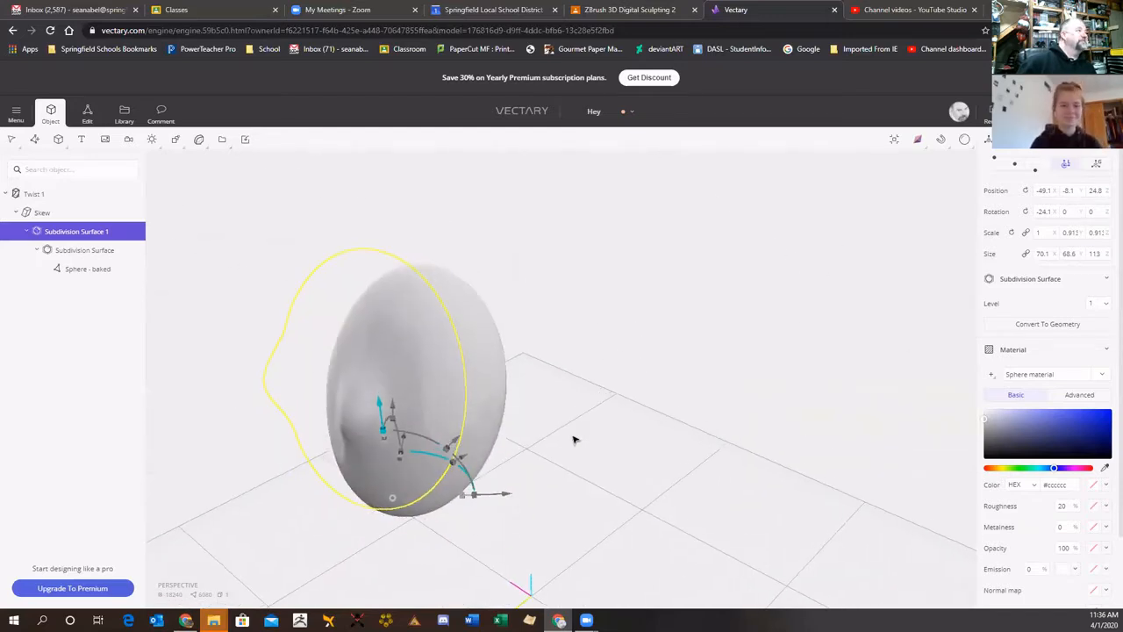
{"action": "left_click", "coordinate": [573, 440]}
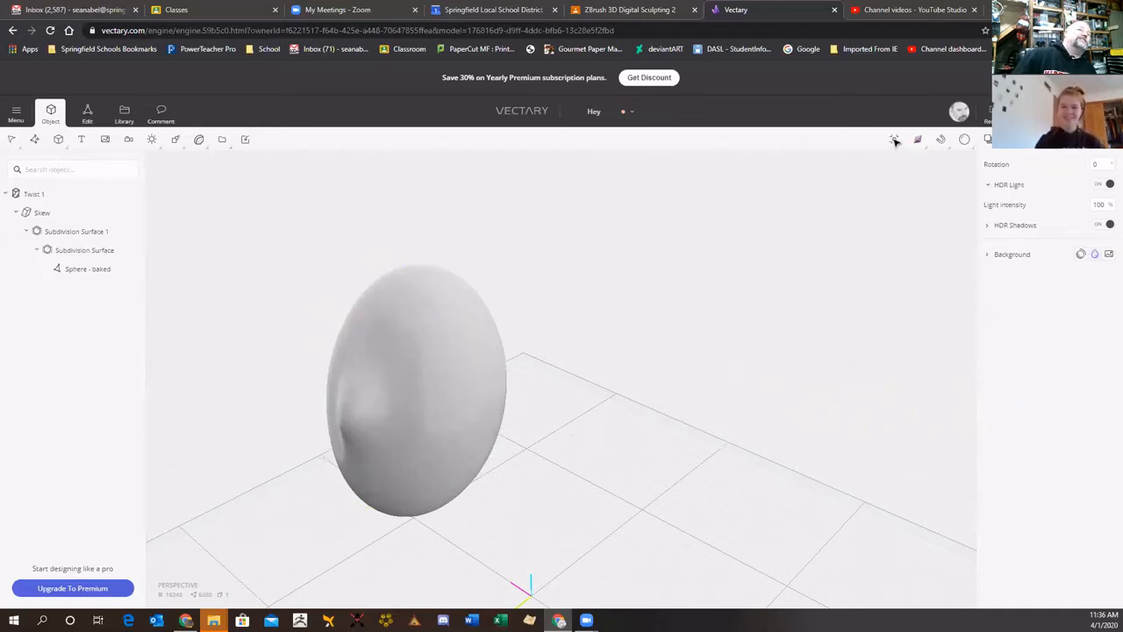
- Move the whole Twist 1 object along the ground plane to about 60, -70, 0
{"action": "left_click", "coordinate": [442, 361]}
{"action": "left_click_drag", "start_coordinate": [649, 431], "coordinate": [601, 399]}
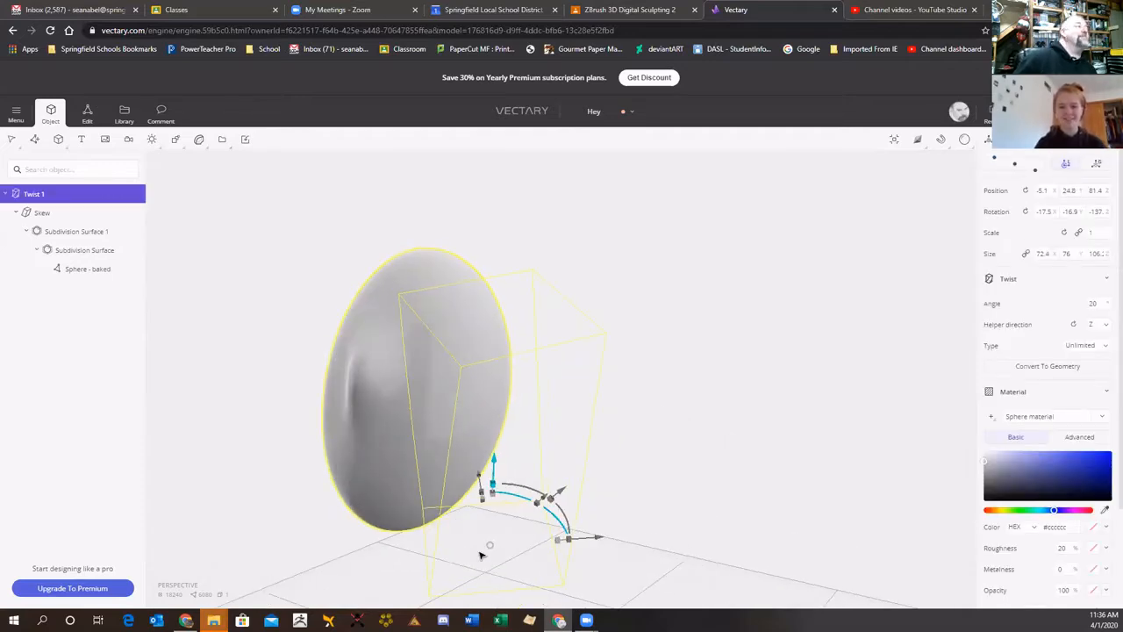
{"action": "left_click_drag", "start_coordinate": [489, 551], "coordinate": [482, 482]}
{"action": "scroll", "coordinate": [496, 464], "scroll_direction": "up", "scroll_amount": 3}
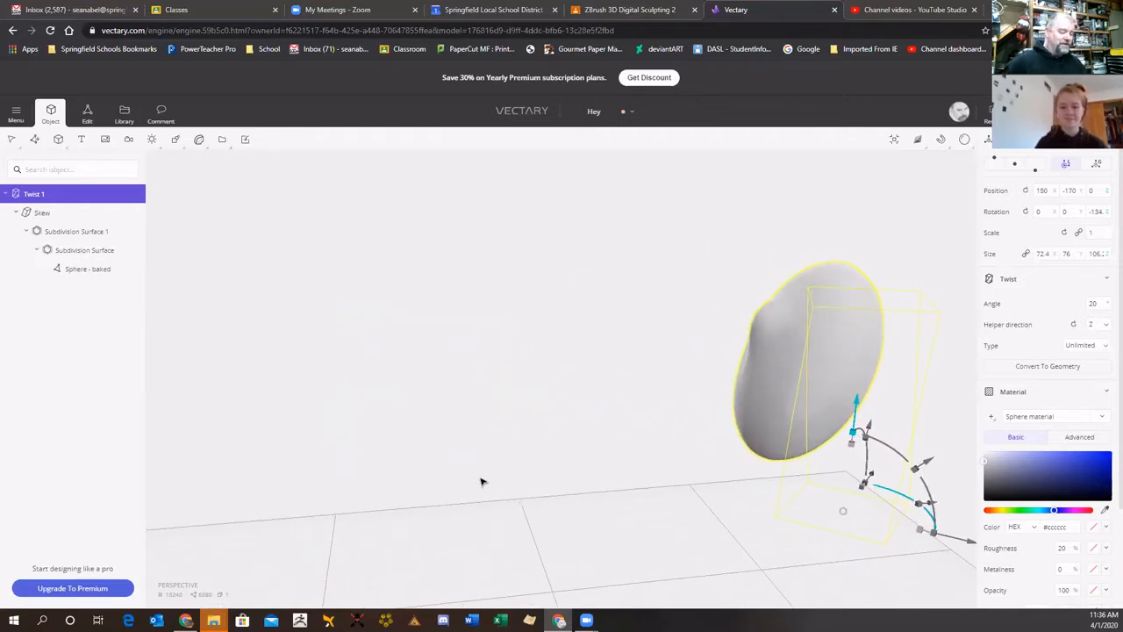
{"action": "left_click_drag", "start_coordinate": [898, 330], "coordinate": [758, 454]}
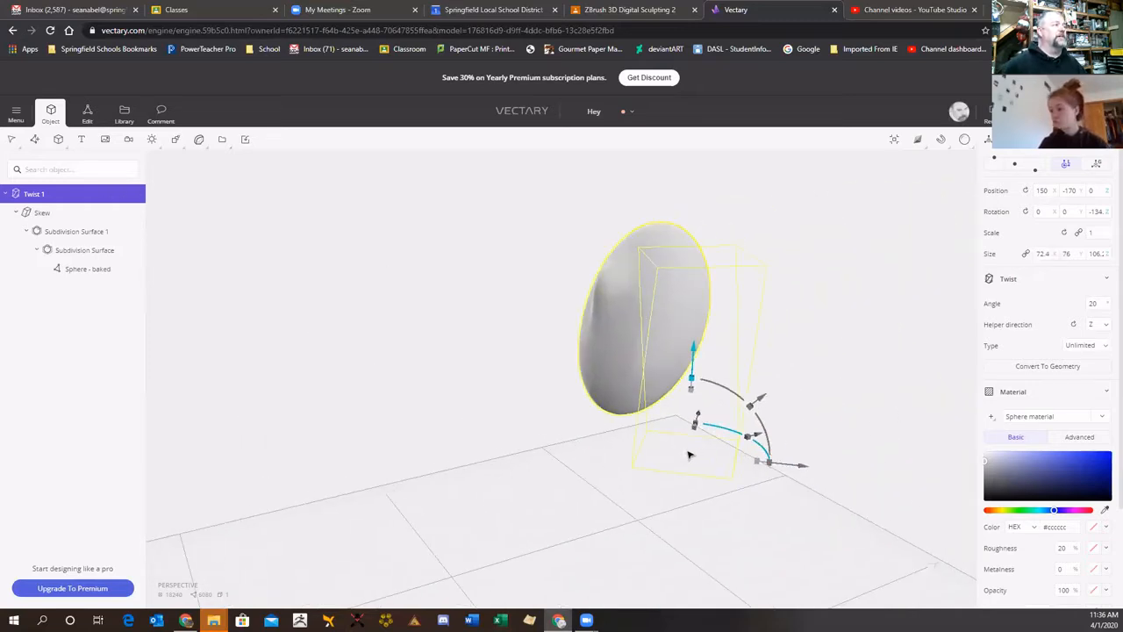
{"action": "left_click_drag", "start_coordinate": [690, 457], "coordinate": [638, 571]}
{"action": "left_click", "coordinate": [895, 137]}
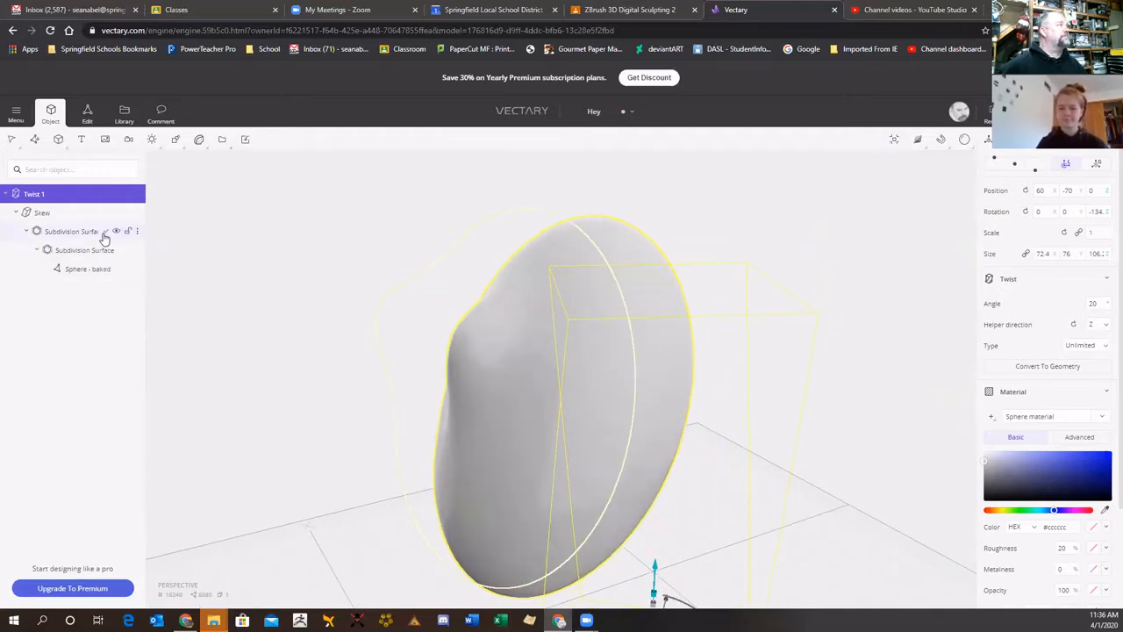
- Dissolve Subdivision Surface 1 and rotate the remaining Subdivision Surface to about -13.7 degrees around Y
{"action": "left_click", "coordinate": [137, 232]}
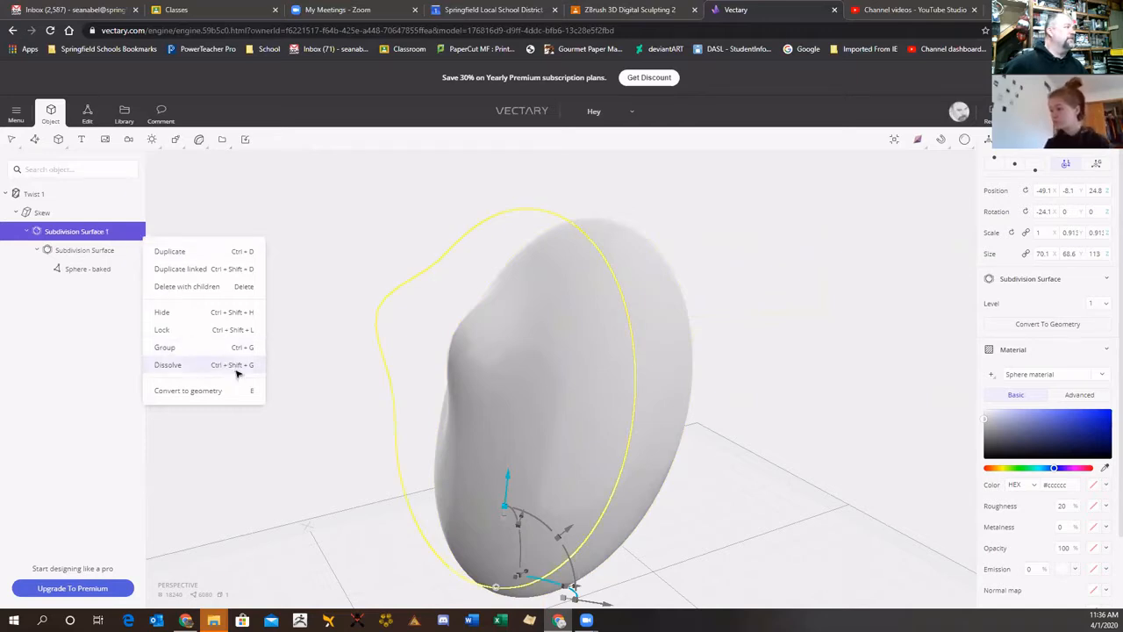
{"action": "left_click", "coordinate": [236, 374]}
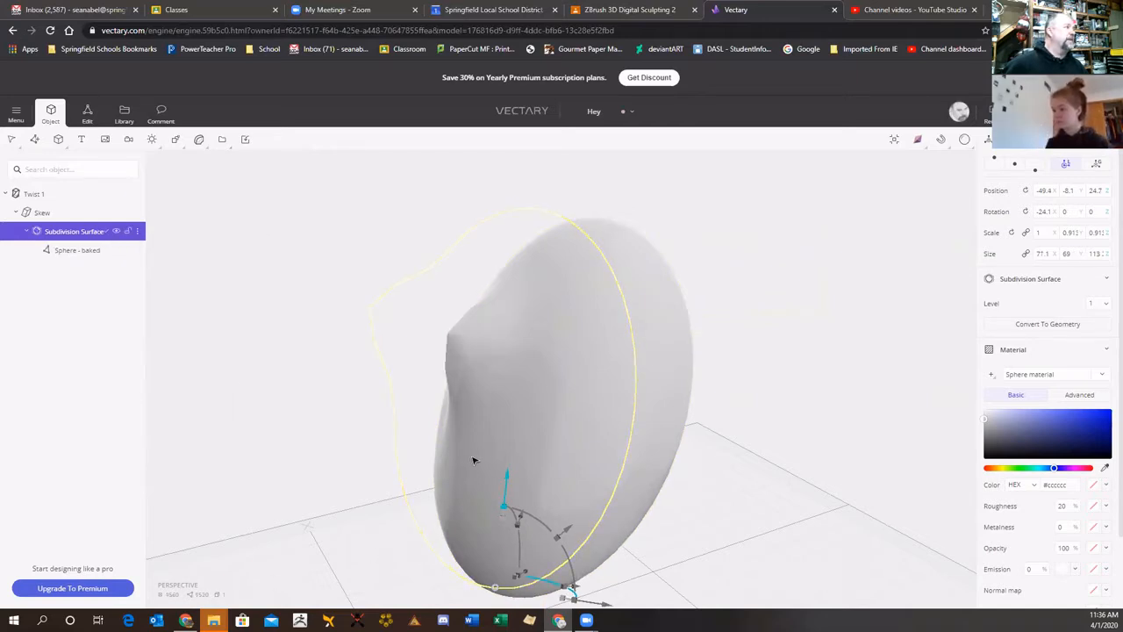
{"action": "right_click_drag", "start_coordinate": [795, 392], "coordinate": [784, 394]}
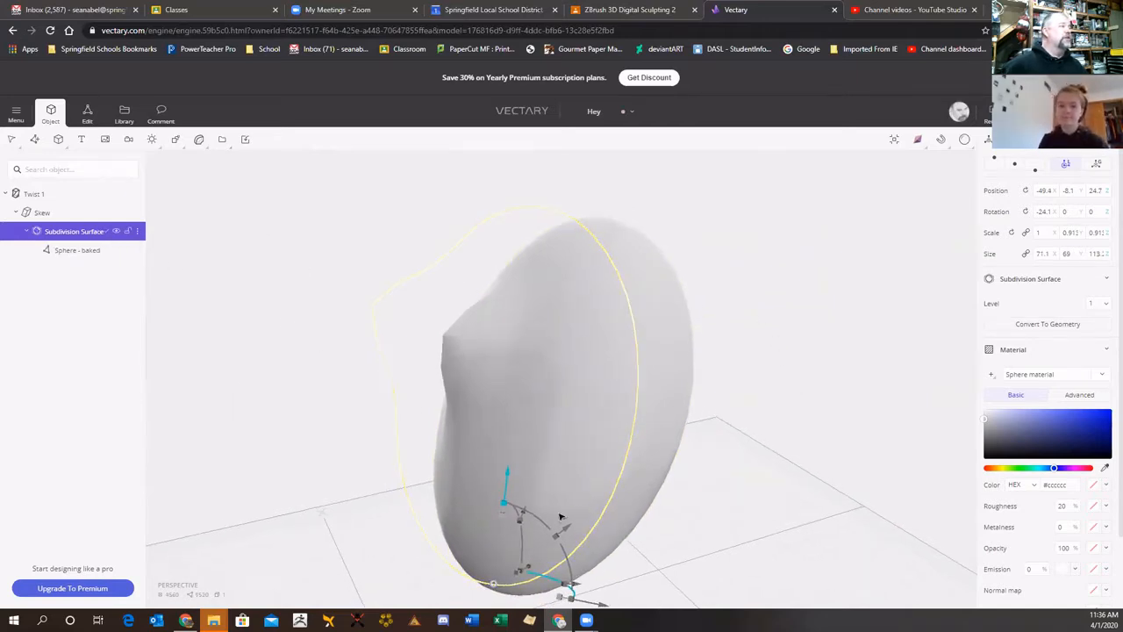
{"action": "left_click_drag", "start_coordinate": [539, 518], "coordinate": [509, 514]}
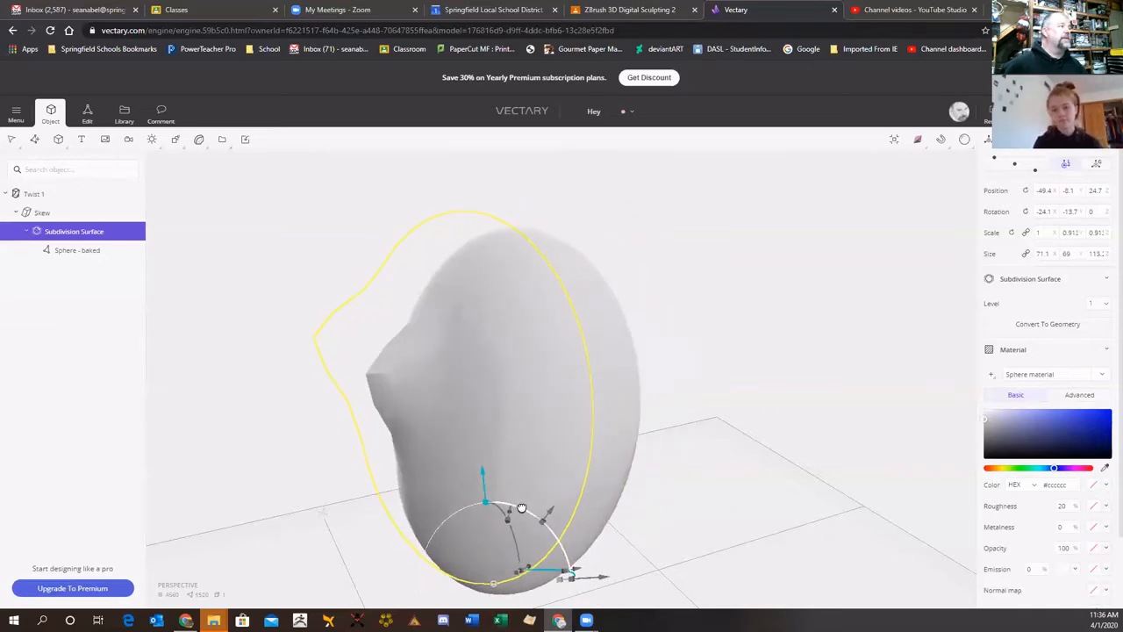
- Examine the subdivided sphere head from several angles, switching its wireframe display on and off again
{"action": "right_click_drag", "start_coordinate": [792, 431], "coordinate": [831, 417]}
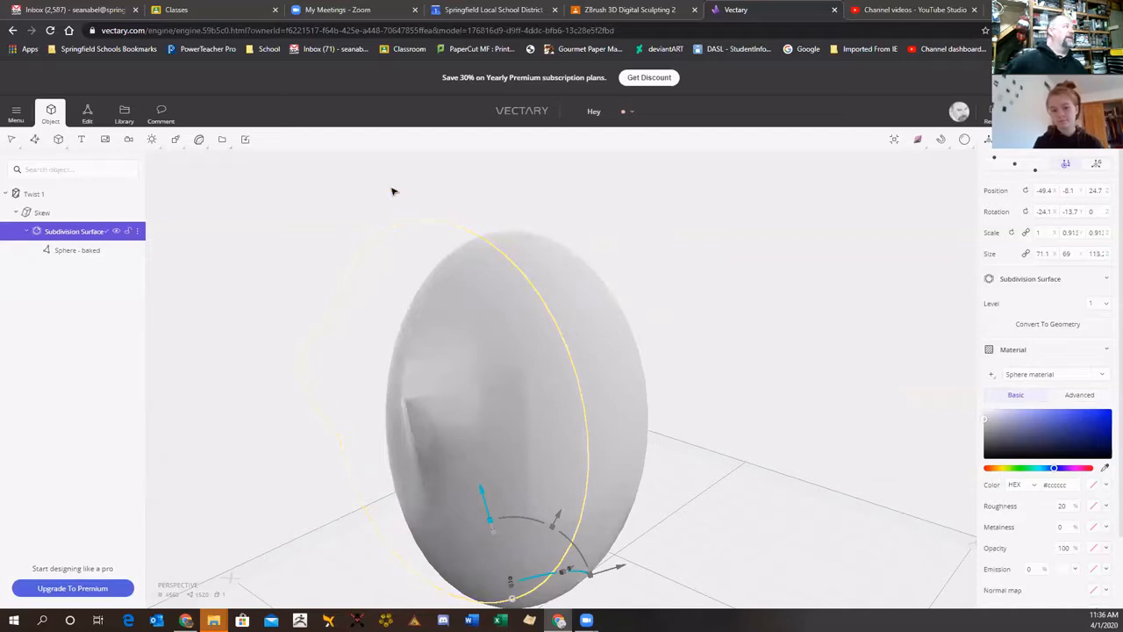
{"action": "scroll", "coordinate": [756, 379], "scroll_direction": "down", "scroll_amount": 1}
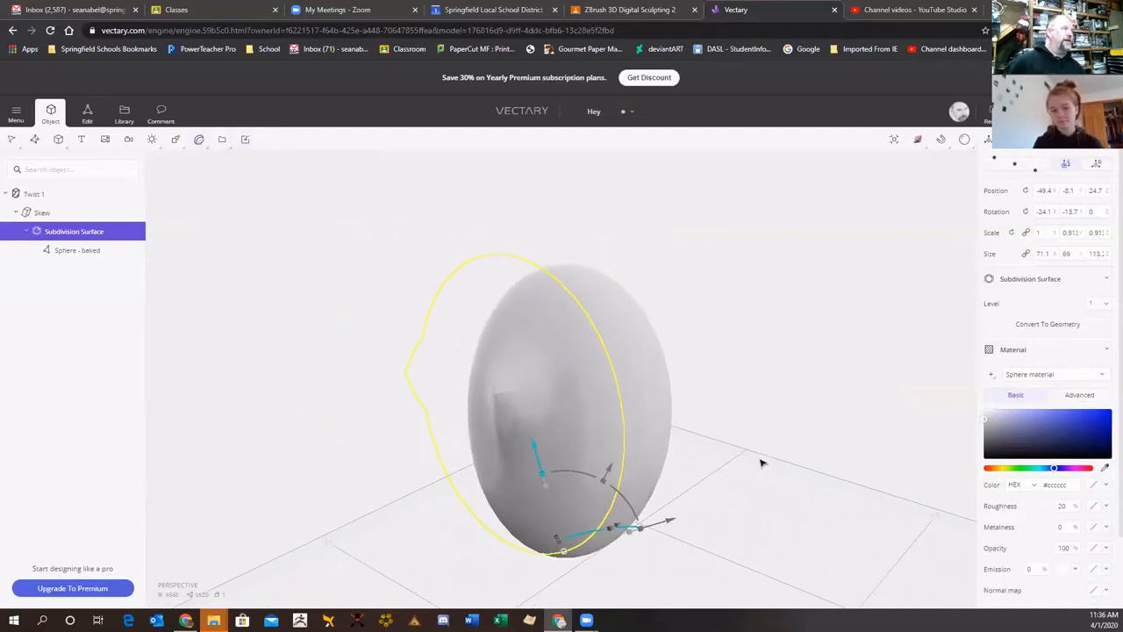
{"action": "right_click_drag", "start_coordinate": [763, 461], "coordinate": [802, 461]}
{"action": "mouse_move", "coordinate": [200, 140]}
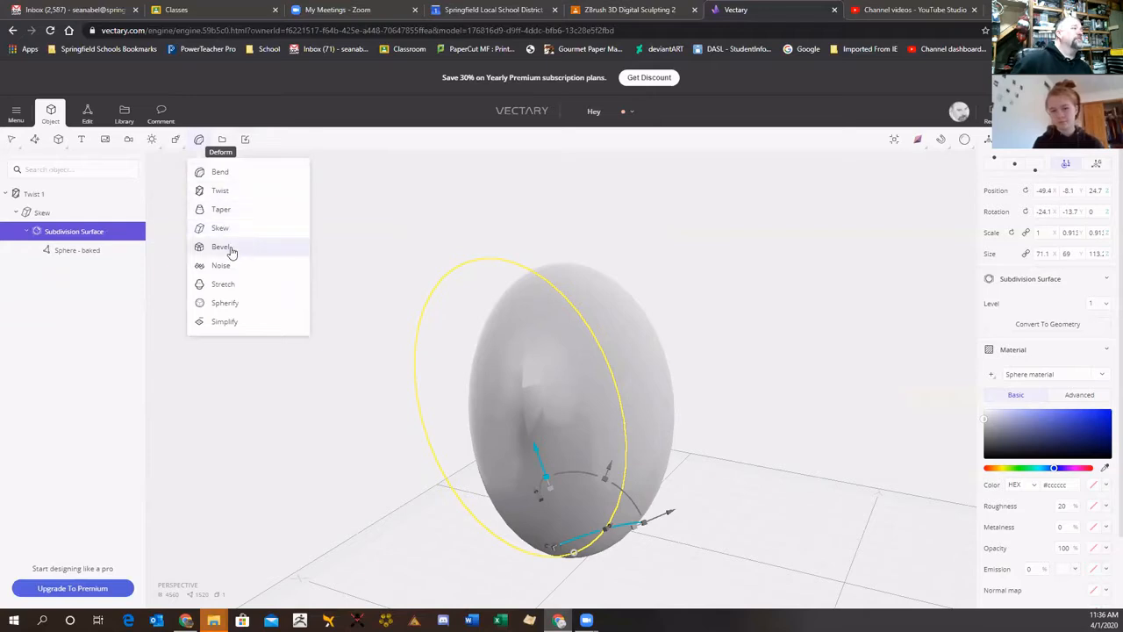
{"action": "key", "text": "w"}
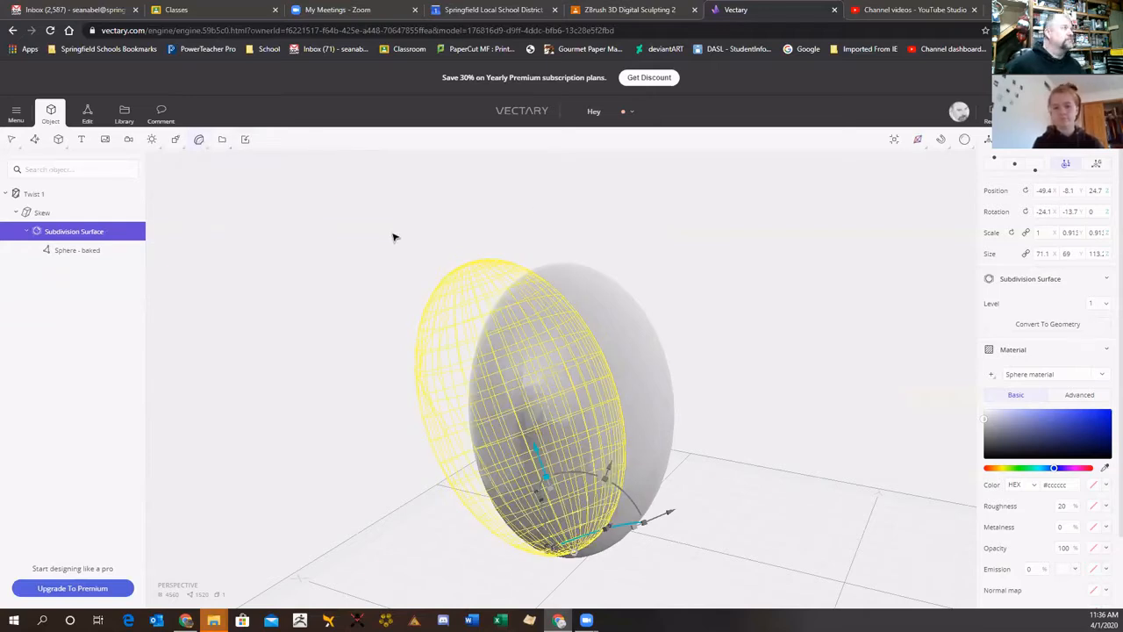
{"action": "key", "text": "w"}
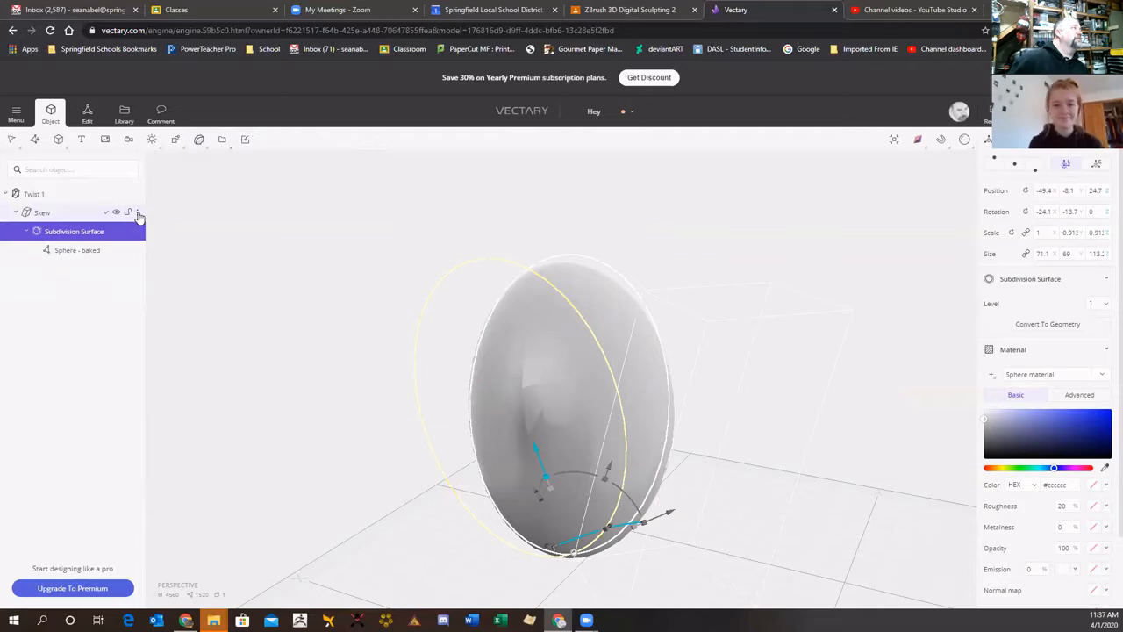
- Dissolve the Skew deformer so the Subdivision Surface sits directly under Twist 1
{"action": "left_click", "coordinate": [138, 214]}
{"action": "left_click", "coordinate": [198, 342]}
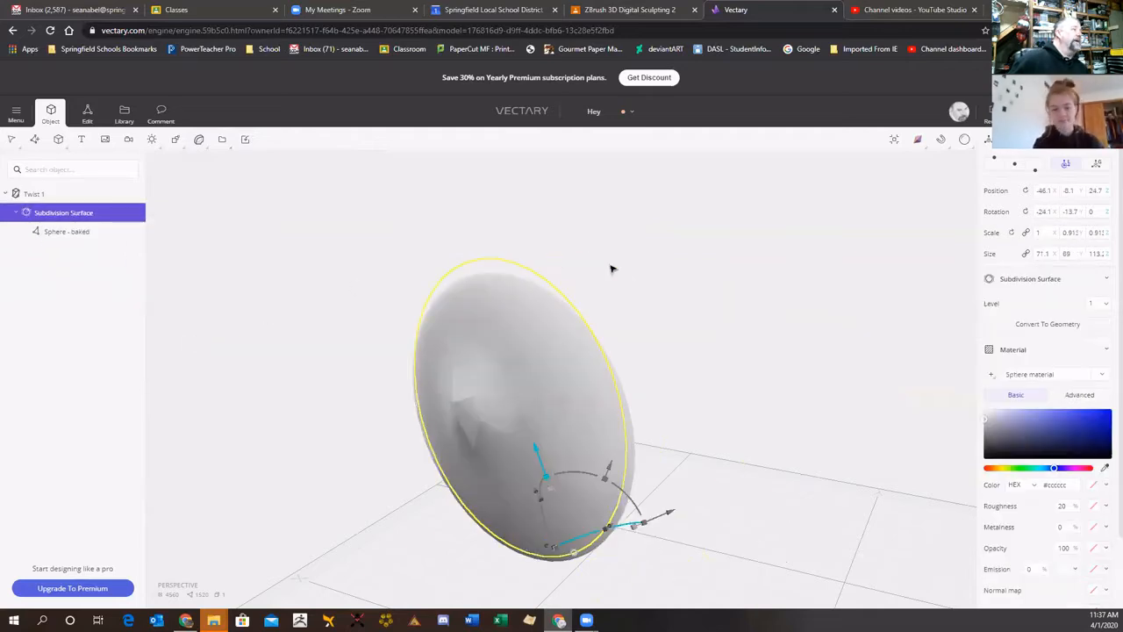
{"action": "left_click_drag", "start_coordinate": [611, 268], "coordinate": [692, 261]}
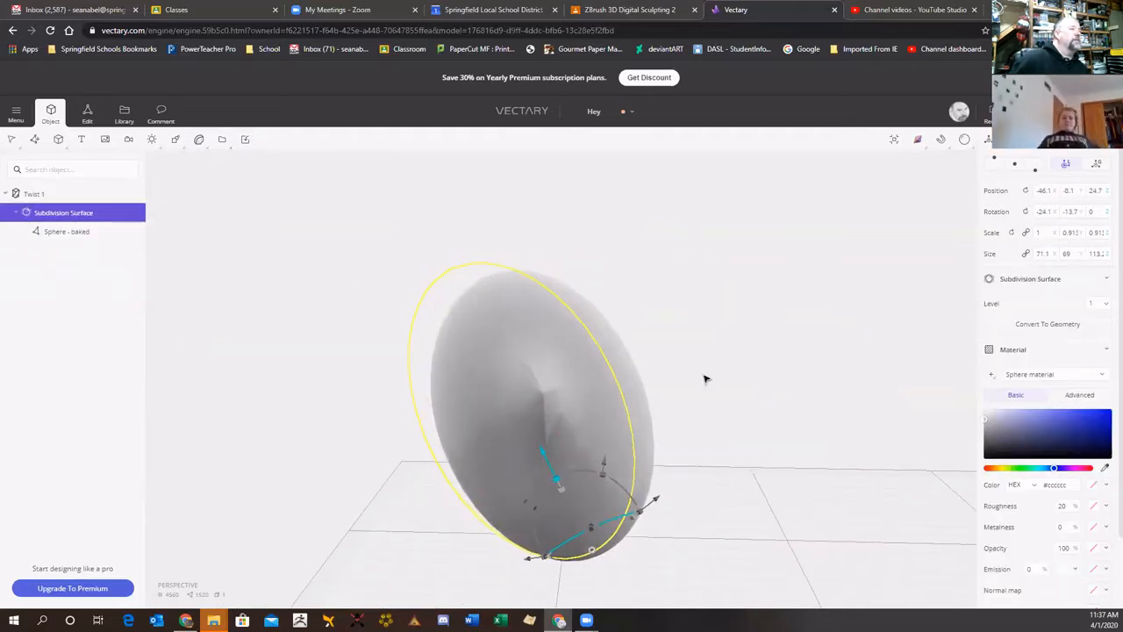
- Stack a Bend, a Stretch, a second Bend and a Noise deformer, in that order, on the Subdivision Surface
{"action": "left_click", "coordinate": [202, 142]}
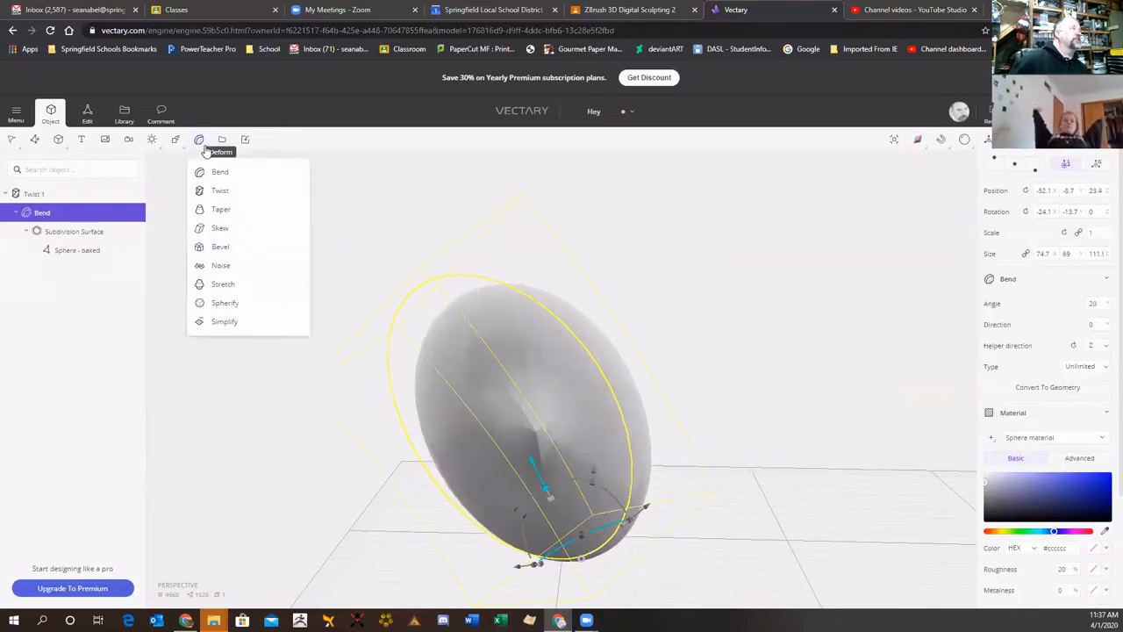
{"action": "left_click", "coordinate": [223, 285]}
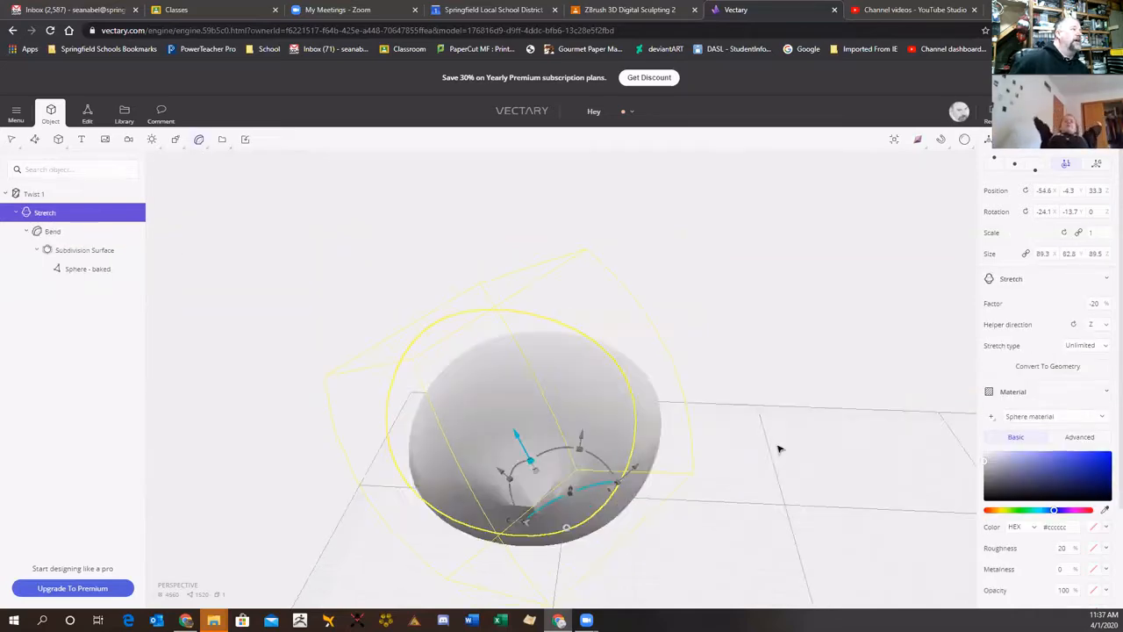
{"action": "left_click_drag", "start_coordinate": [777, 446], "coordinate": [368, 241]}
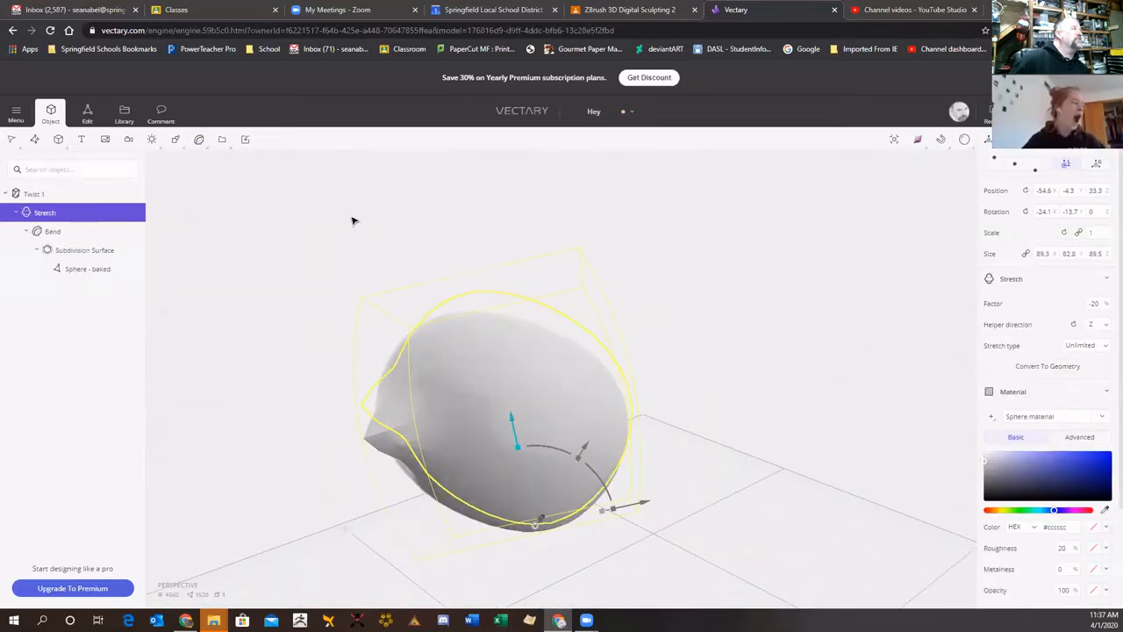
{"action": "left_click", "coordinate": [198, 143]}
{"action": "left_click", "coordinate": [223, 264]}
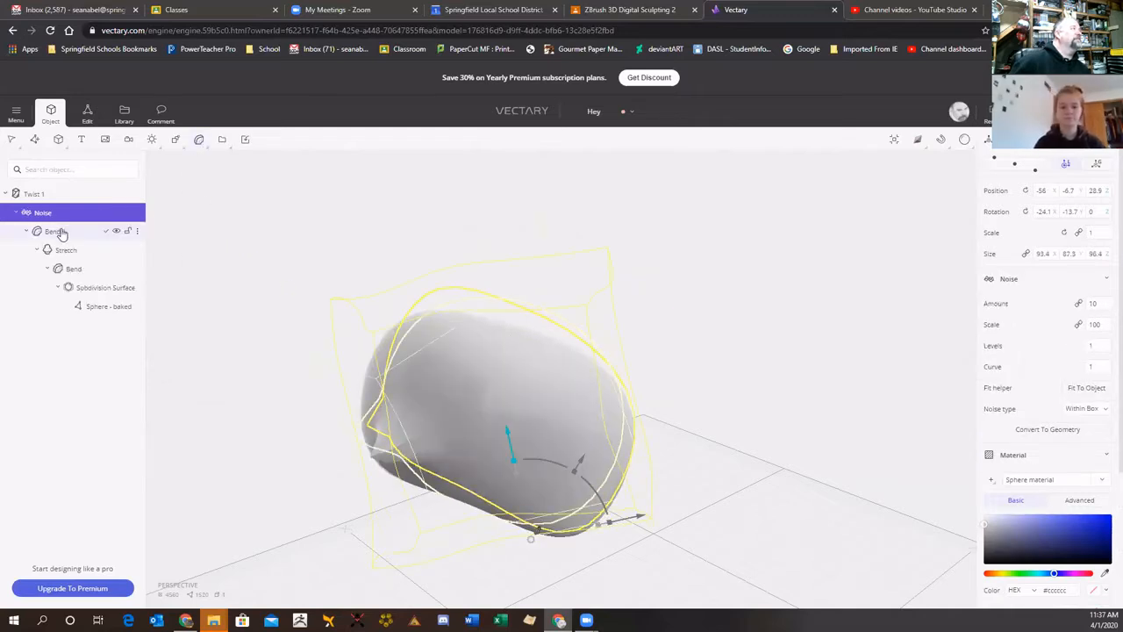
- Set the direction of Bend 1 to 63 degrees and its helper direction to Y
{"action": "left_click", "coordinate": [50, 233]}
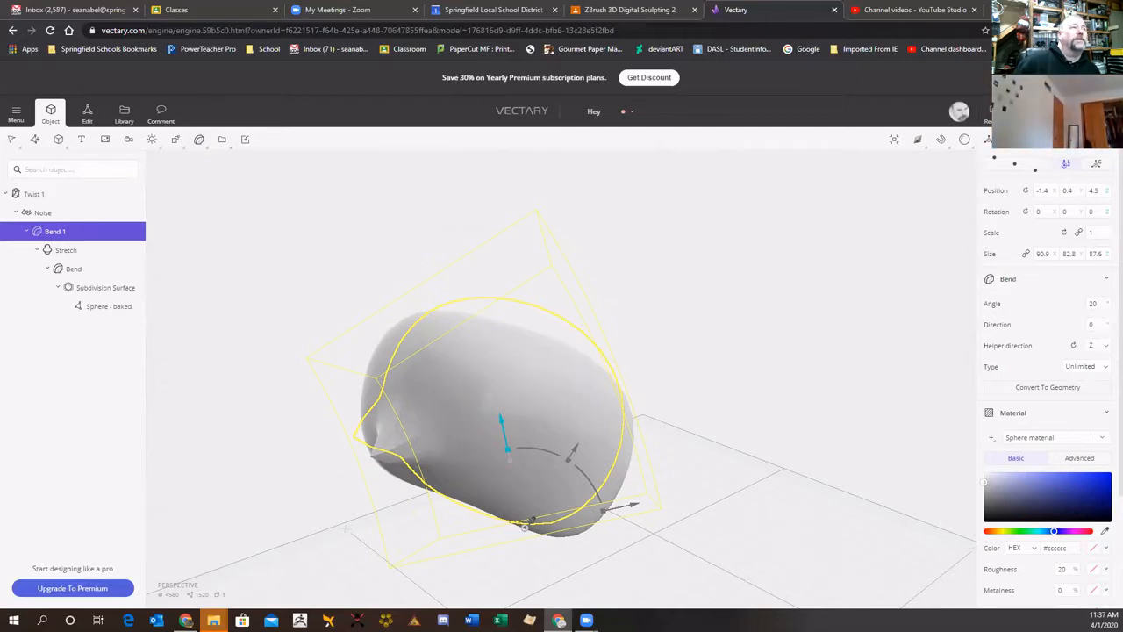
{"action": "left_click_drag", "start_coordinate": [1105, 323], "coordinate": [1085, 286]}
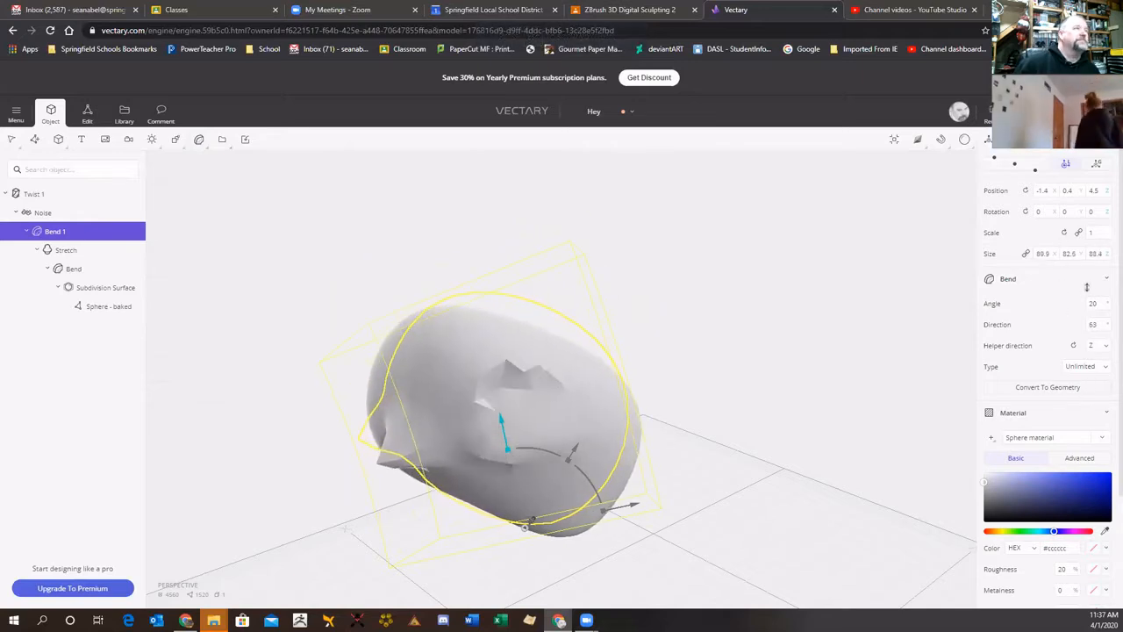
{"action": "left_click", "coordinate": [1108, 348]}
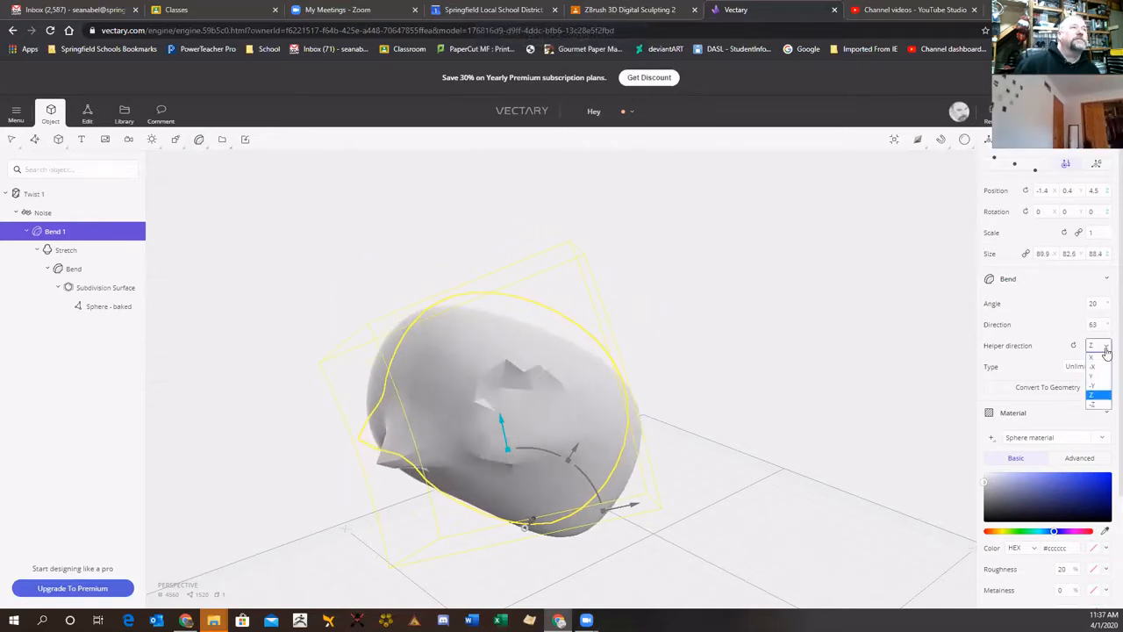
{"action": "left_click", "coordinate": [1094, 379]}
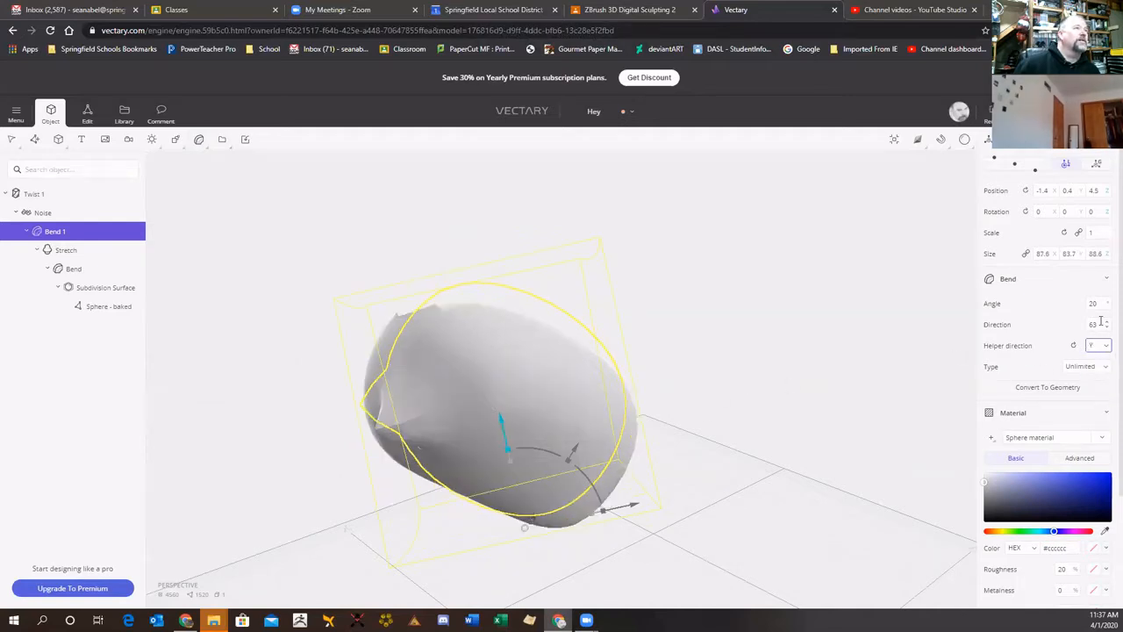
- Set the direction of Bend 1 to 243 degrees and its angle to -164 degrees
{"action": "left_click_drag", "start_coordinate": [1092, 325], "coordinate": [1056, 220]}
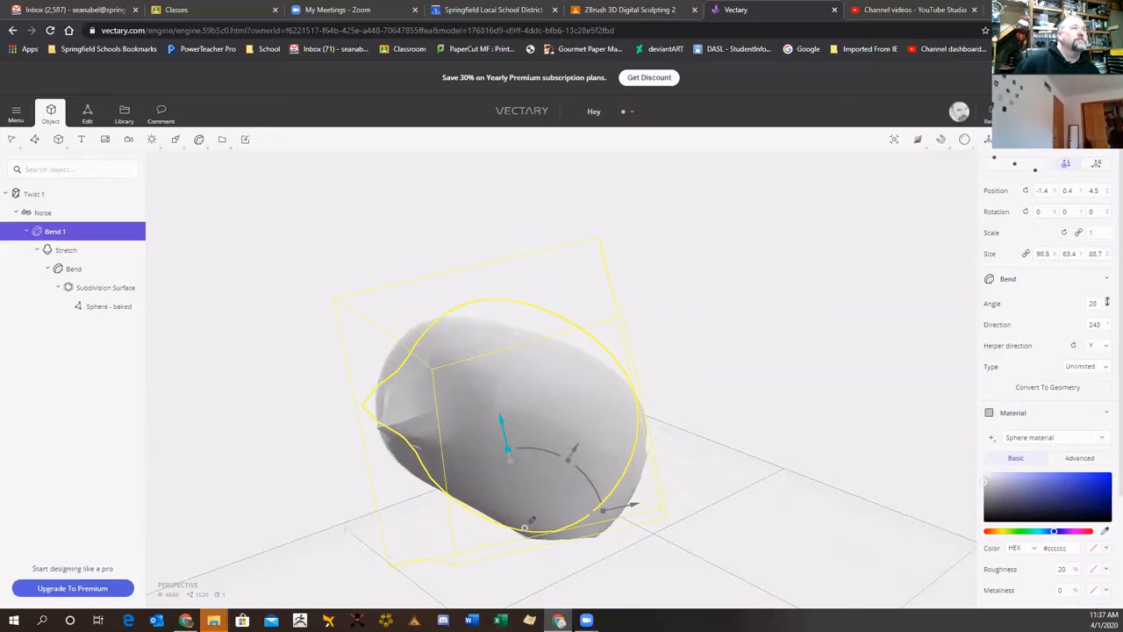
{"action": "left_click_drag", "start_coordinate": [1106, 302], "coordinate": [1085, 399]}
{"action": "mouse_move", "coordinate": [1083, 415]}
{"action": "left_mouse_down"}
{"action": "mouse_move", "coordinate": [1080, 453]}
{"action": "mouse_move", "coordinate": [1050, 349]}
{"action": "mouse_move", "coordinate": [1064, 410]}
{"action": "left_mouse_up"}
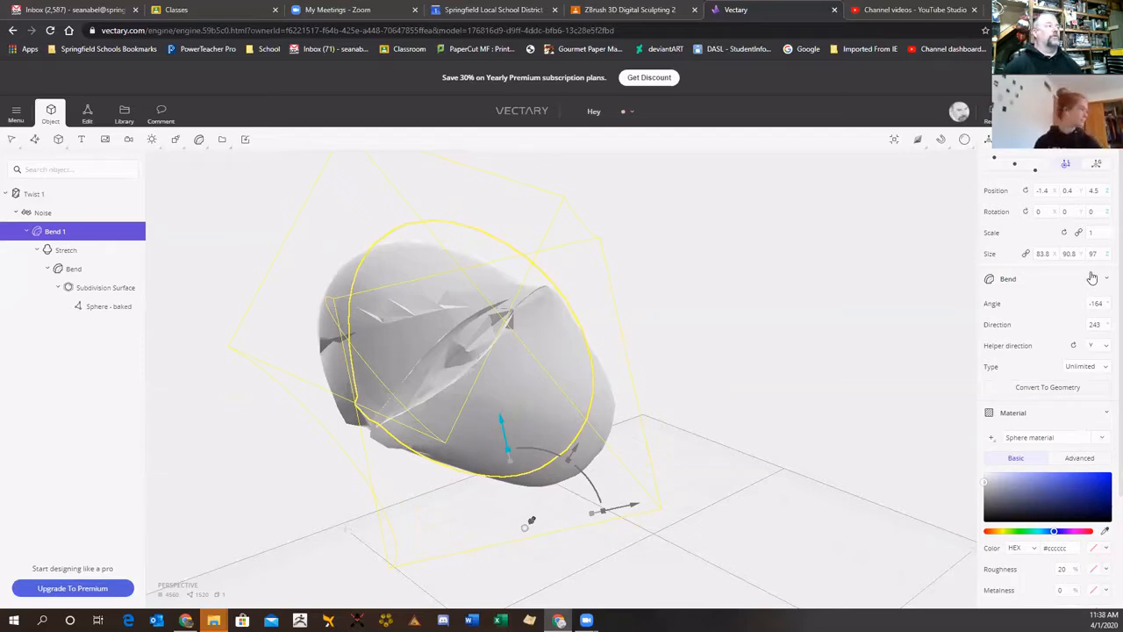
{"action": "left_click", "coordinate": [515, 115]}
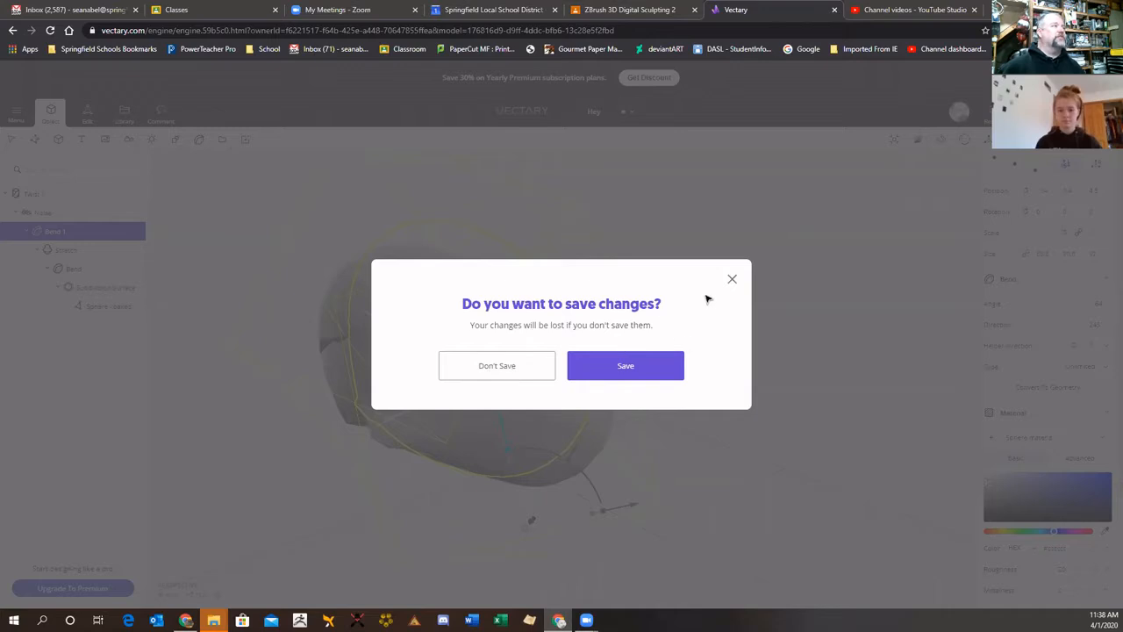
{"action": "left_click", "coordinate": [733, 282]}
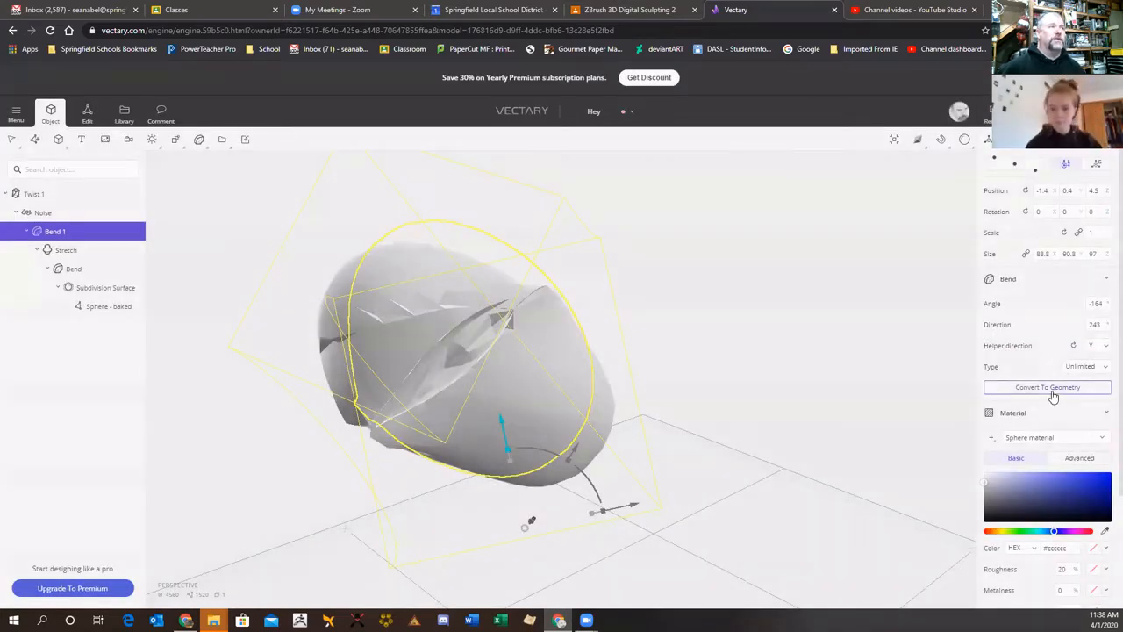
- Convert Bend 1 to geometry and rotate the baked sphere about 44.8 degrees around Y
{"action": "left_click", "coordinate": [1047, 388]}
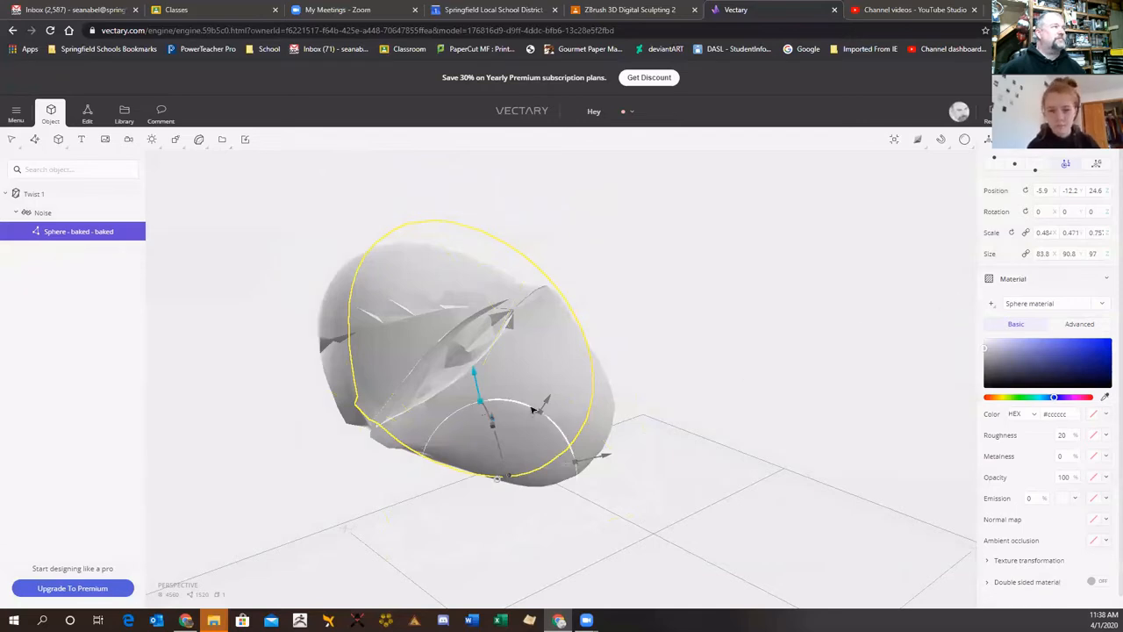
{"action": "left_click_drag", "start_coordinate": [535, 408], "coordinate": [626, 426]}
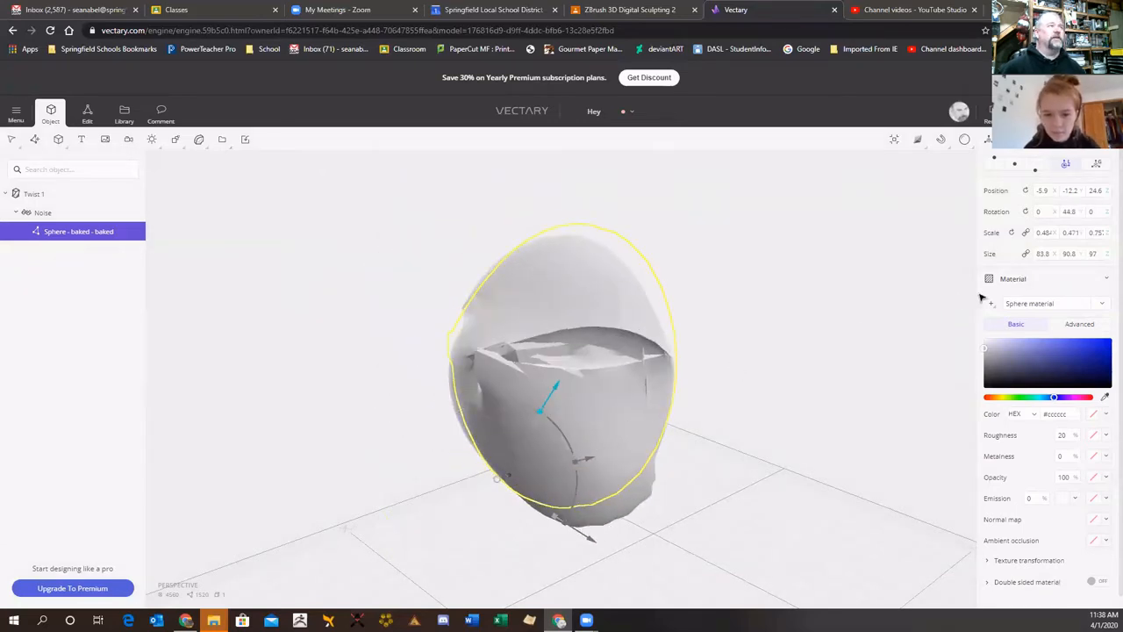
- Set the amount of the Noise deformer to 52, keeping its axes linked
{"action": "left_click", "coordinate": [48, 215]}
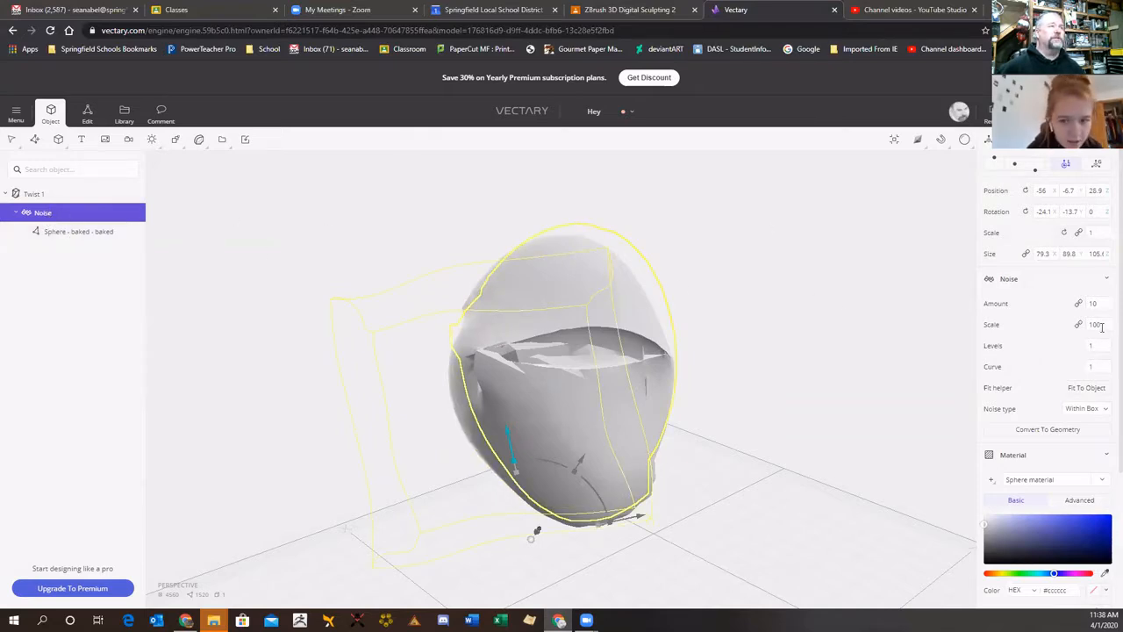
{"action": "left_click", "coordinate": [1079, 303]}
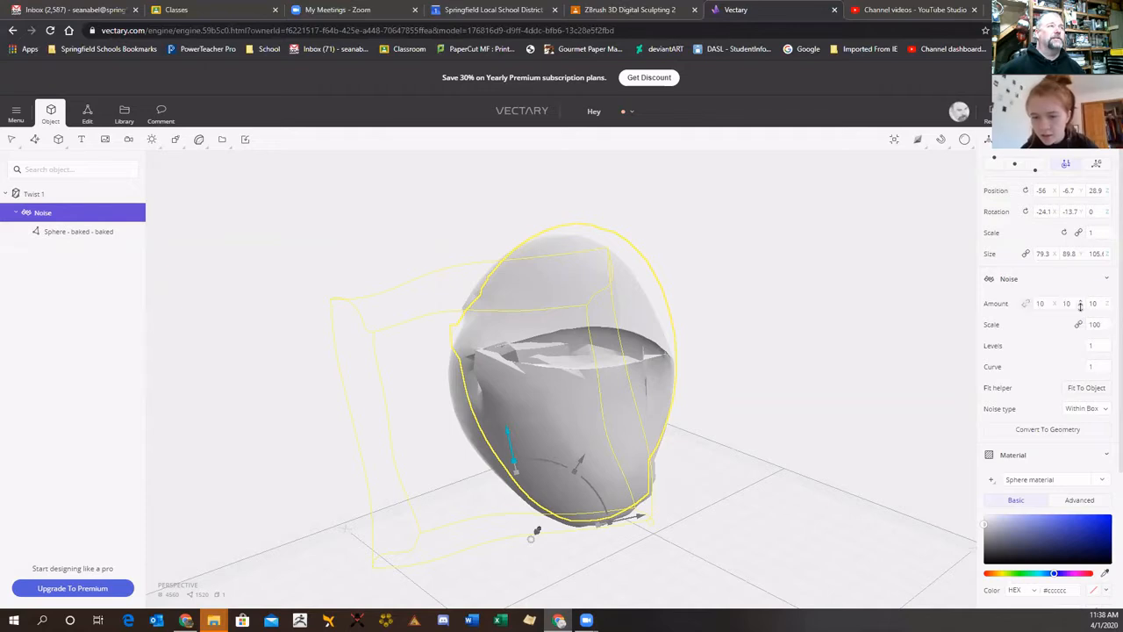
{"action": "left_click", "coordinate": [1026, 304]}
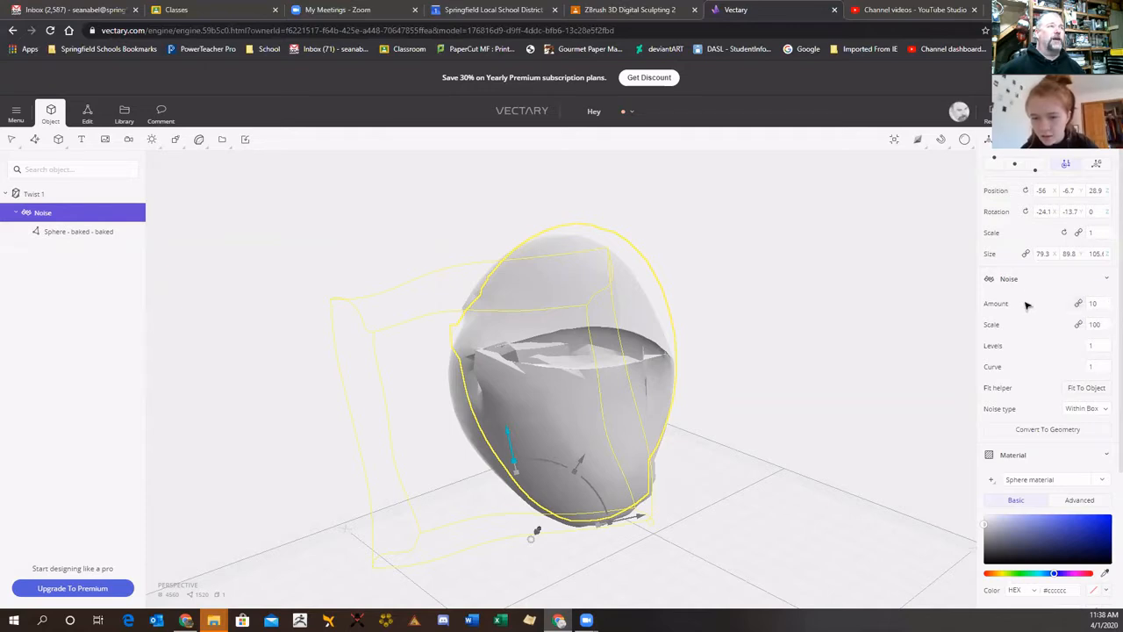
{"action": "left_click", "coordinate": [1104, 304]}
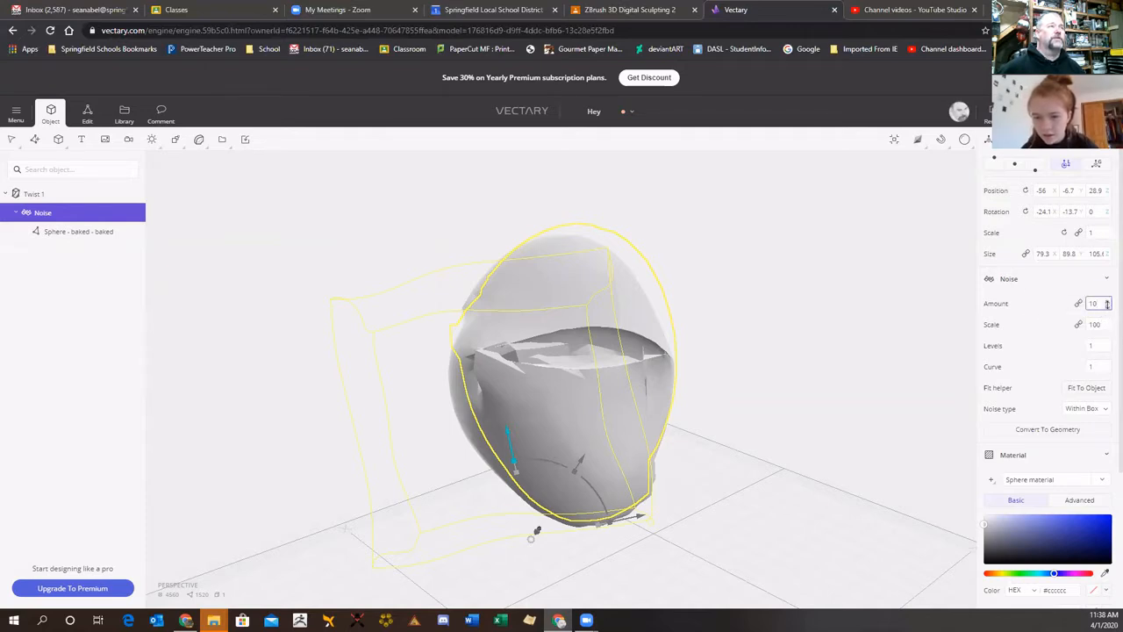
{"action": "mouse_move", "coordinate": [1106, 303]}
{"action": "left_mouse_down"}
{"action": "mouse_move", "coordinate": [1101, 268]}
{"action": "mouse_move", "coordinate": [1094, 338]}
{"action": "mouse_move", "coordinate": [1094, 312]}
{"action": "left_mouse_up"}
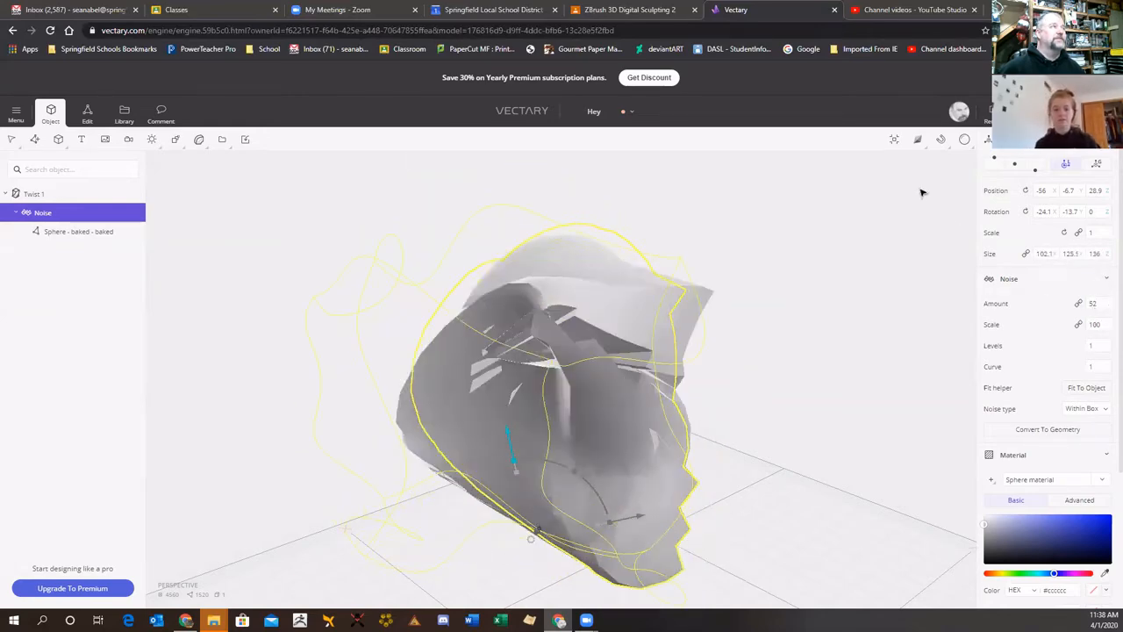
- Change the viewport display mode and examine the noise-deformed head from other angles
{"action": "left_click", "coordinate": [916, 140]}
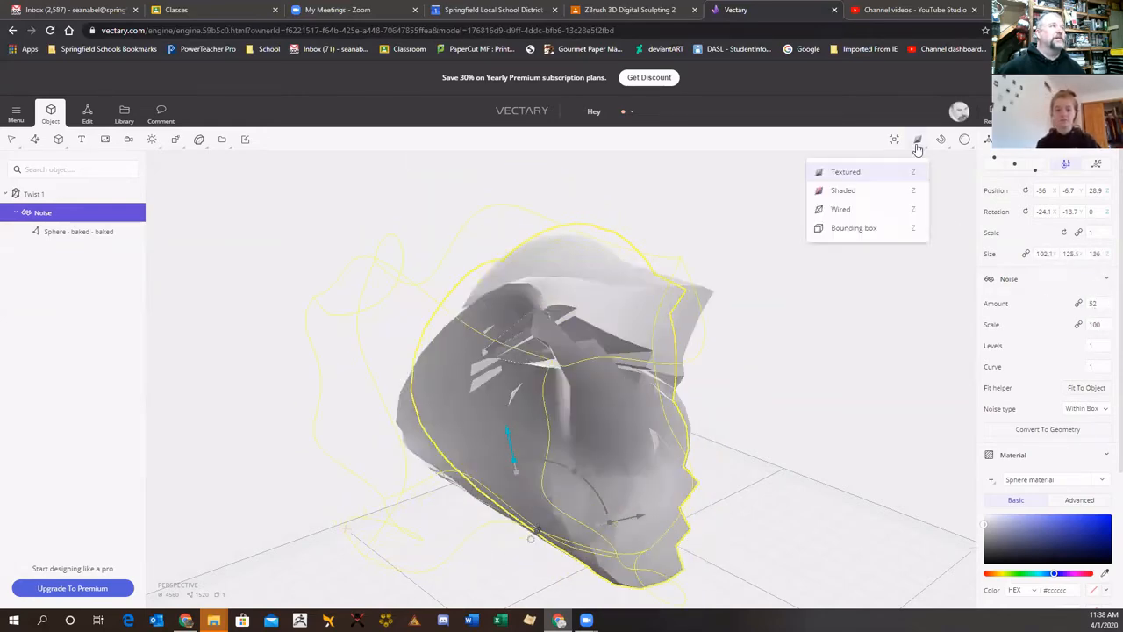
{"action": "left_click", "coordinate": [917, 210]}
{"action": "left_click_drag", "start_coordinate": [865, 348], "coordinate": [604, 350]}
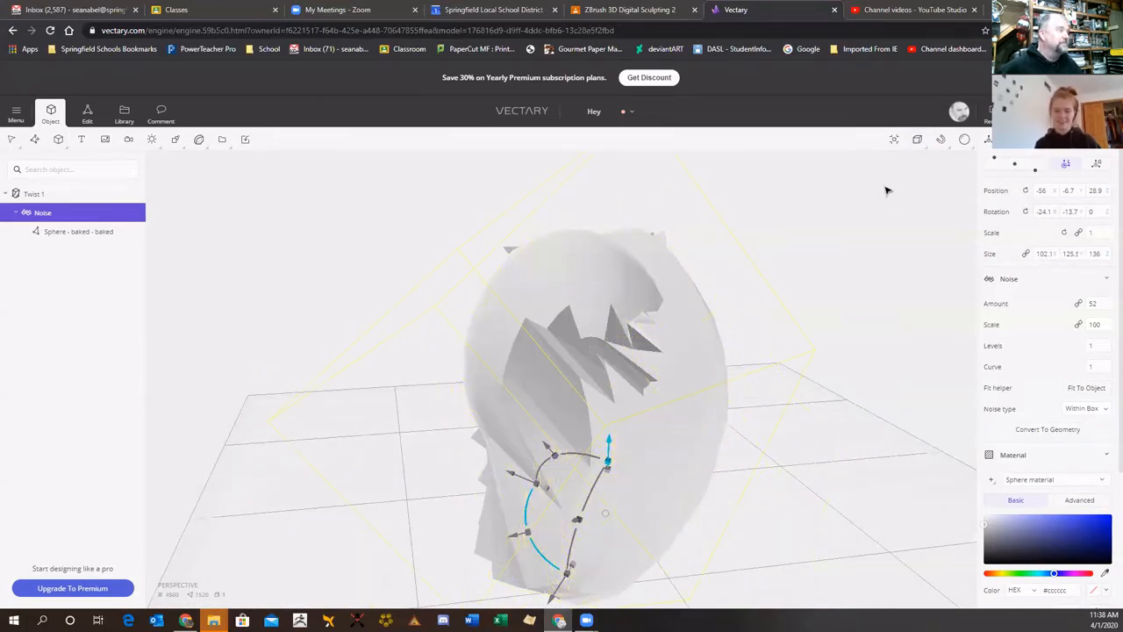
{"action": "left_click_drag", "start_coordinate": [860, 289], "coordinate": [915, 261]}
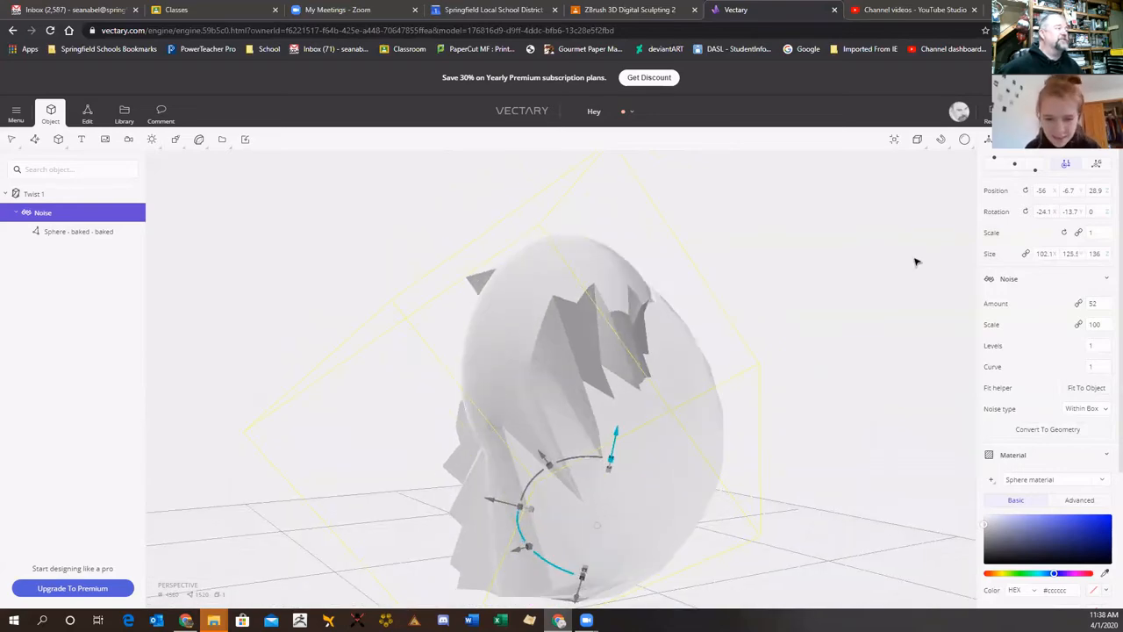
- Leave the Hey project for the dashboard without saving the changes
{"action": "left_click", "coordinate": [520, 118]}
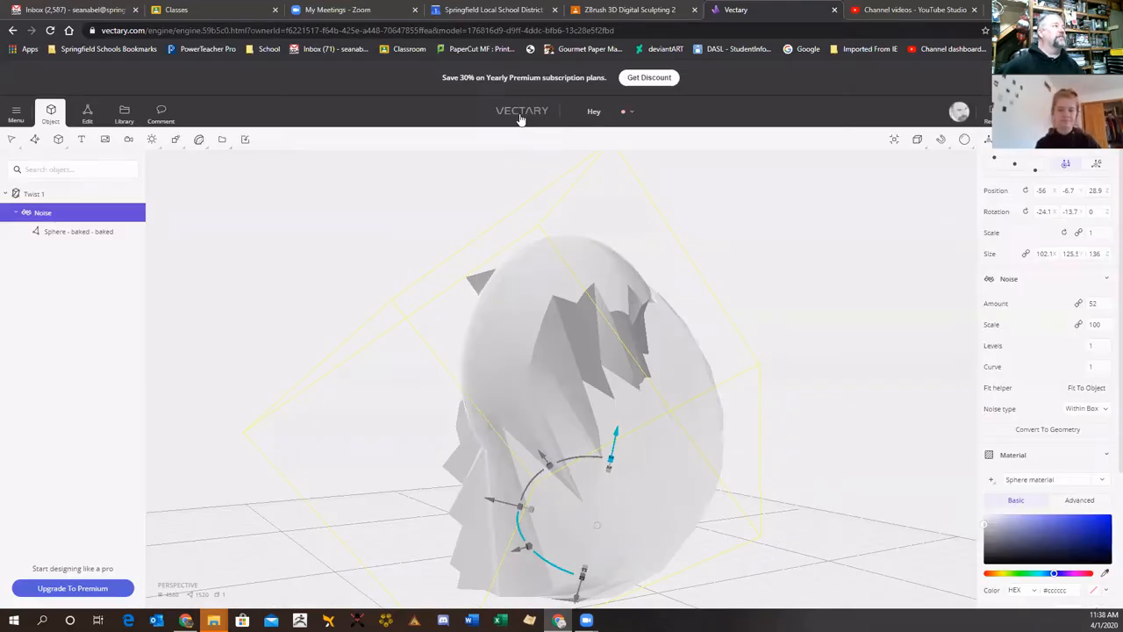
{"action": "left_click", "coordinate": [521, 118]}
{"action": "left_click", "coordinate": [524, 372]}
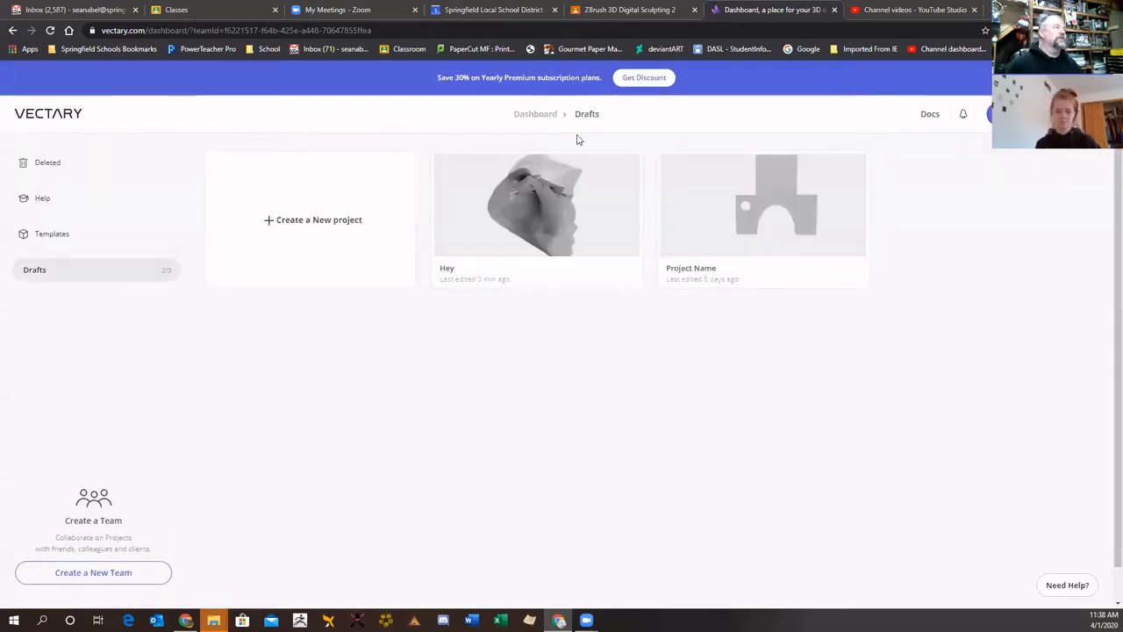
- Reopen the Hey project from the drafts and look over the deformed head
{"action": "mouse_move", "coordinate": [548, 224]}
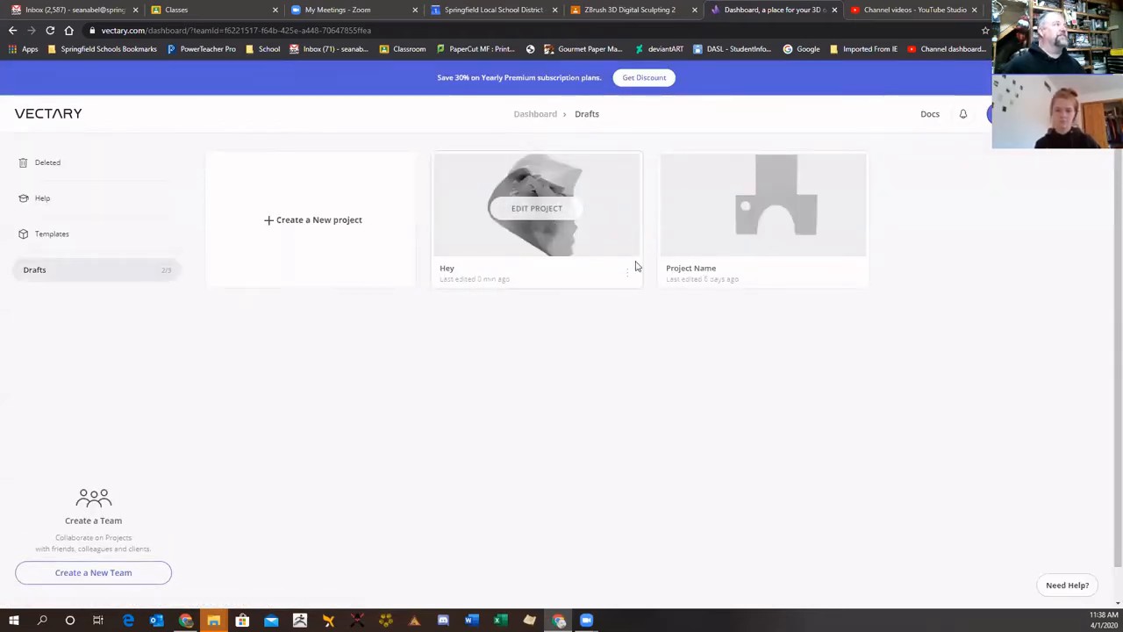
{"action": "mouse_move", "coordinate": [714, 250]}
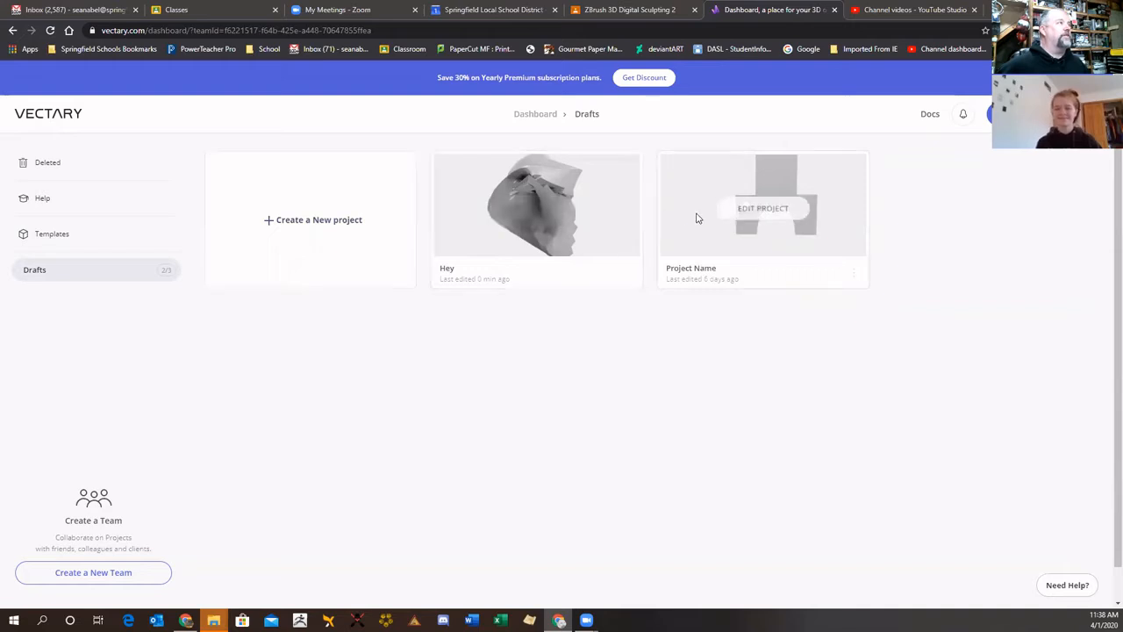
{"action": "mouse_move", "coordinate": [774, 195]}
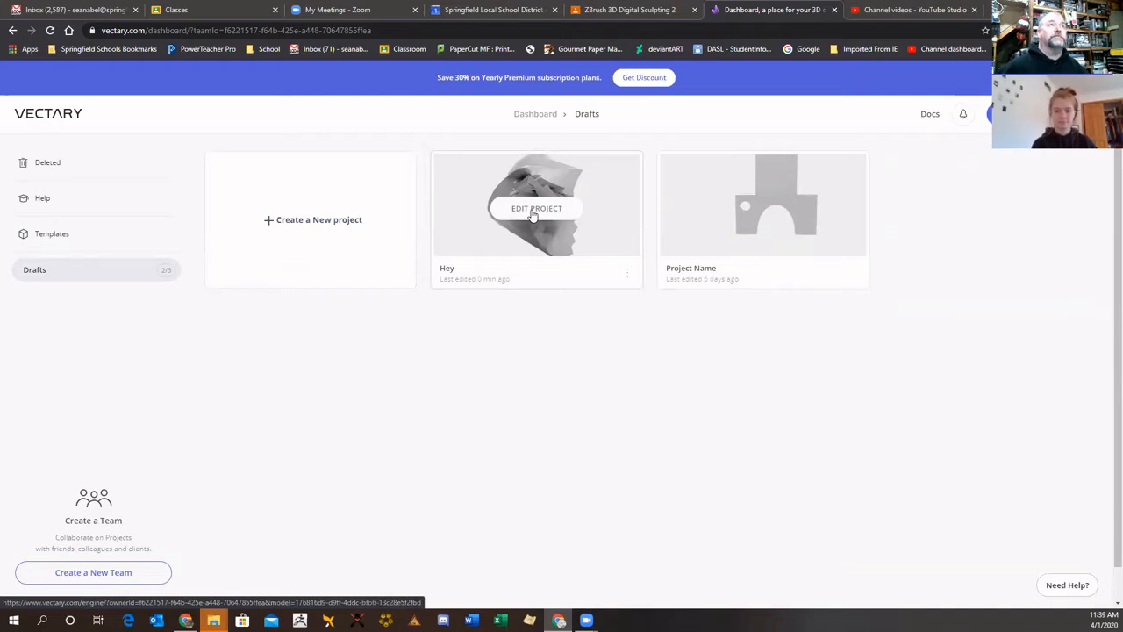
{"action": "left_click", "coordinate": [532, 215]}
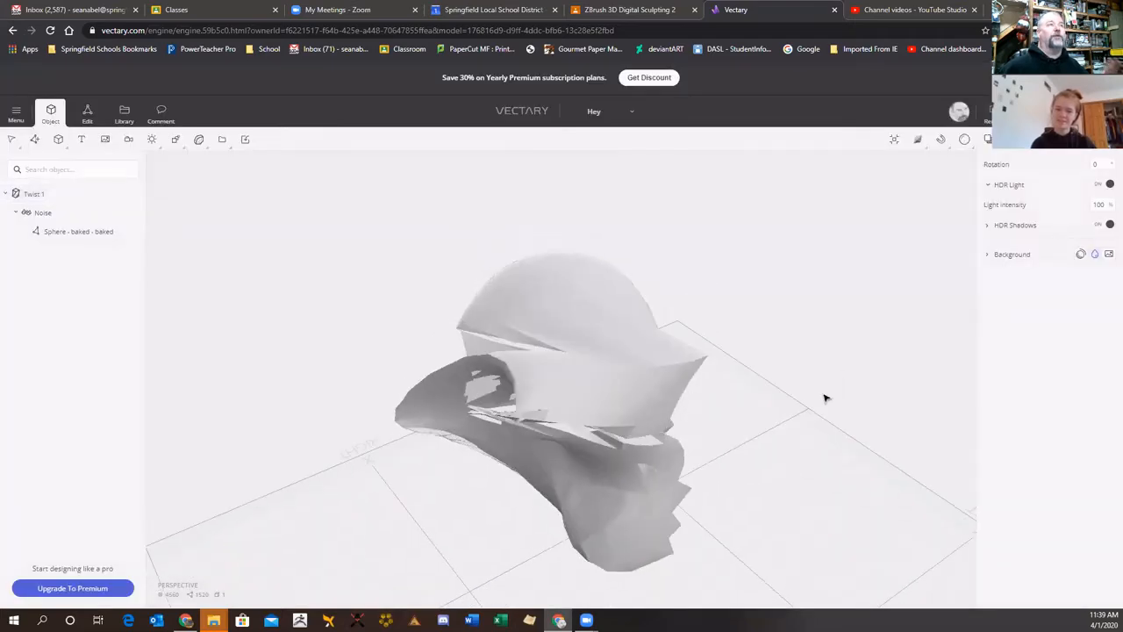
{"action": "left_click_drag", "start_coordinate": [824, 398], "coordinate": [813, 356]}
- Return to the dashboard and delete the Hey project from the drafts
{"action": "left_click", "coordinate": [516, 114]}
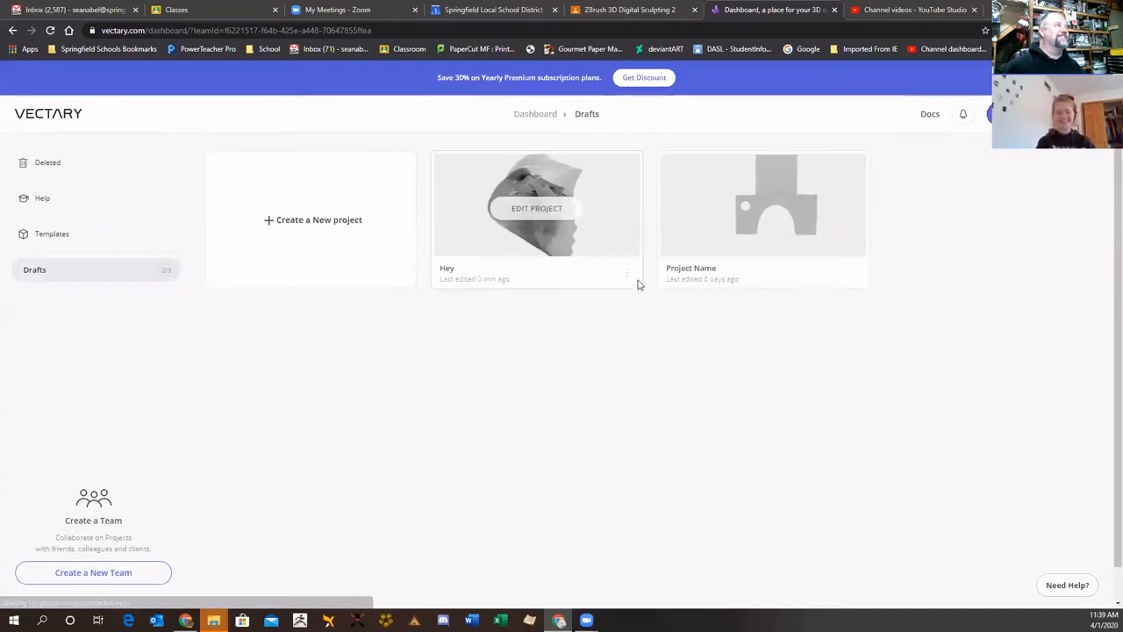
{"action": "left_click", "coordinate": [628, 275]}
{"action": "left_click", "coordinate": [584, 249]}
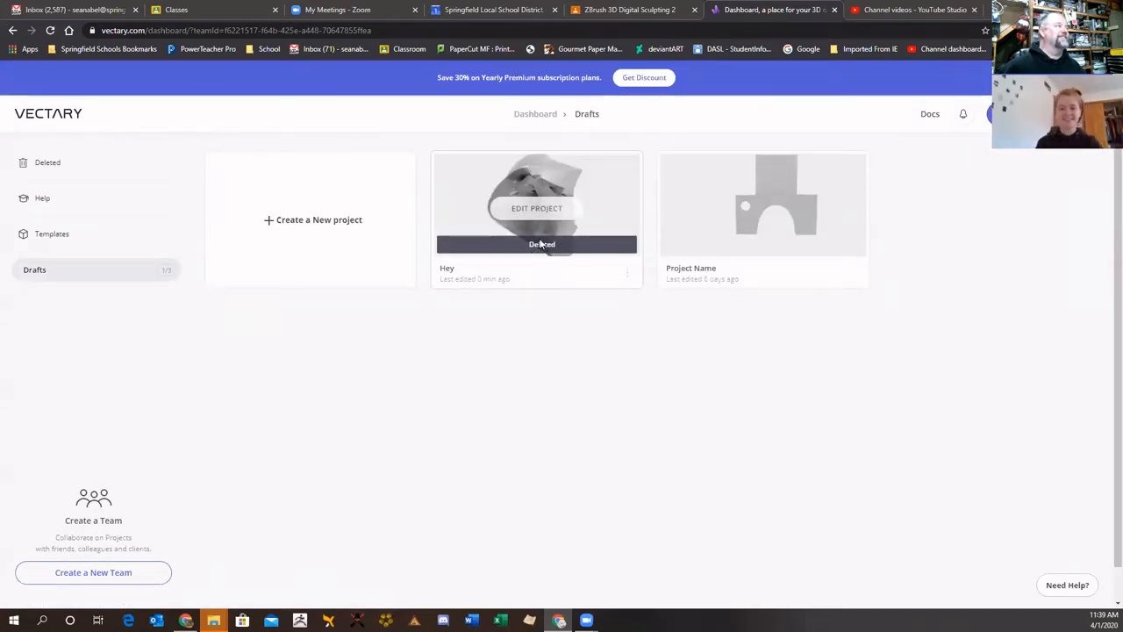
- Create a new project and add a Polyhedron primitive to its empty scene
{"action": "left_click", "coordinate": [319, 222]}
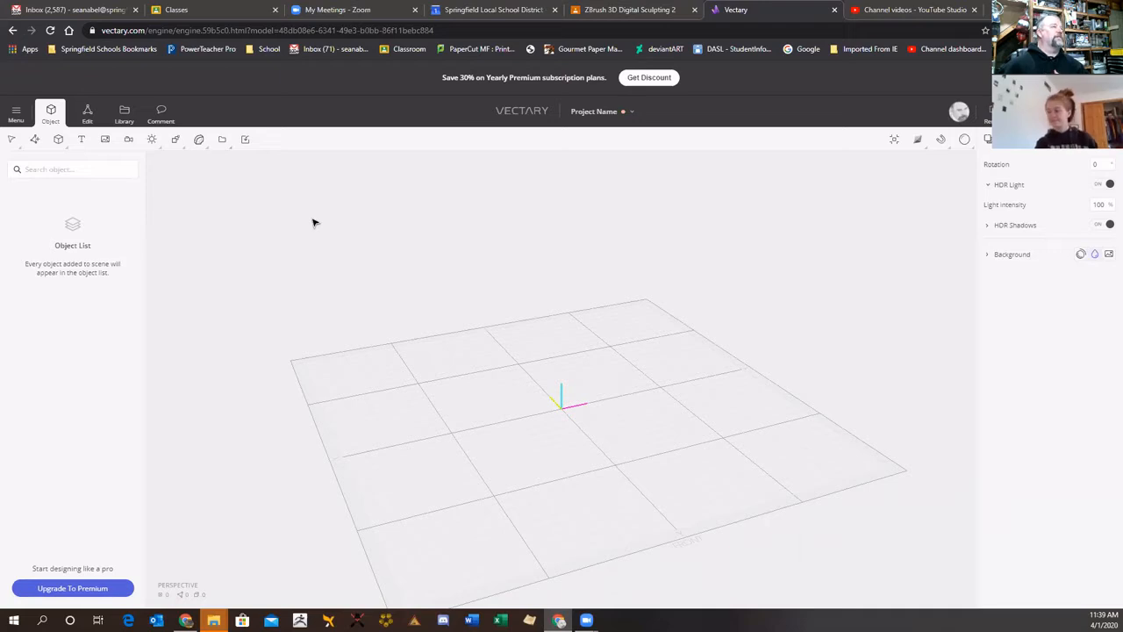
{"action": "left_click", "coordinate": [62, 142]}
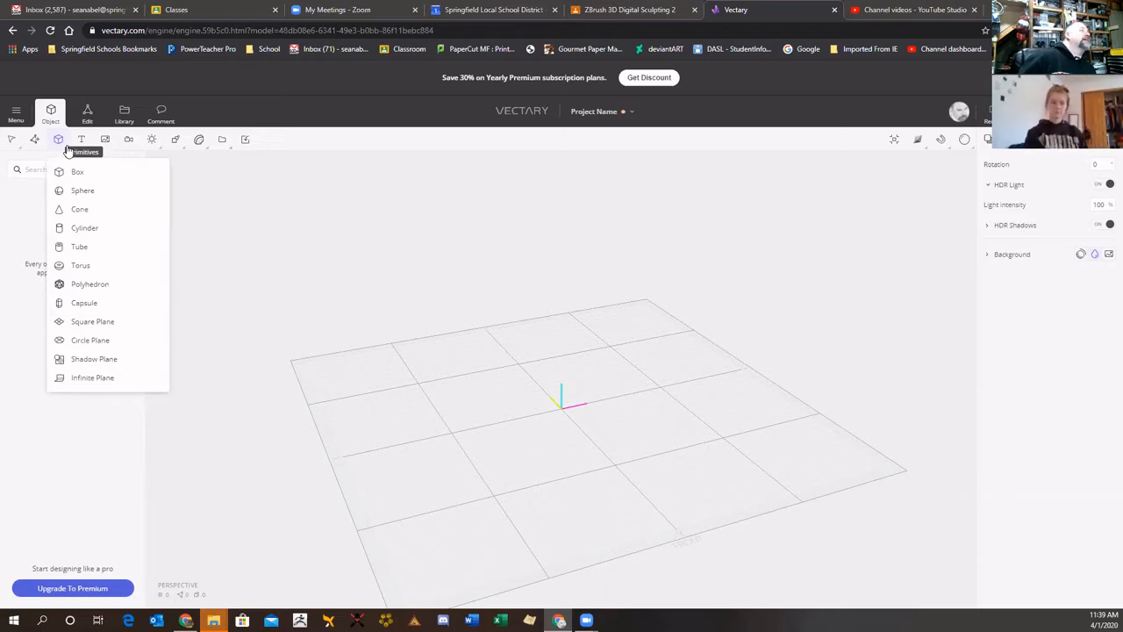
{"action": "left_click", "coordinate": [87, 285]}
{"action": "mouse_move", "coordinate": [834, 366]}
{"action": "left_mouse_down"}
{"action": "mouse_move", "coordinate": [757, 386]}
{"action": "mouse_move", "coordinate": [818, 369]}
{"action": "left_mouse_up"}
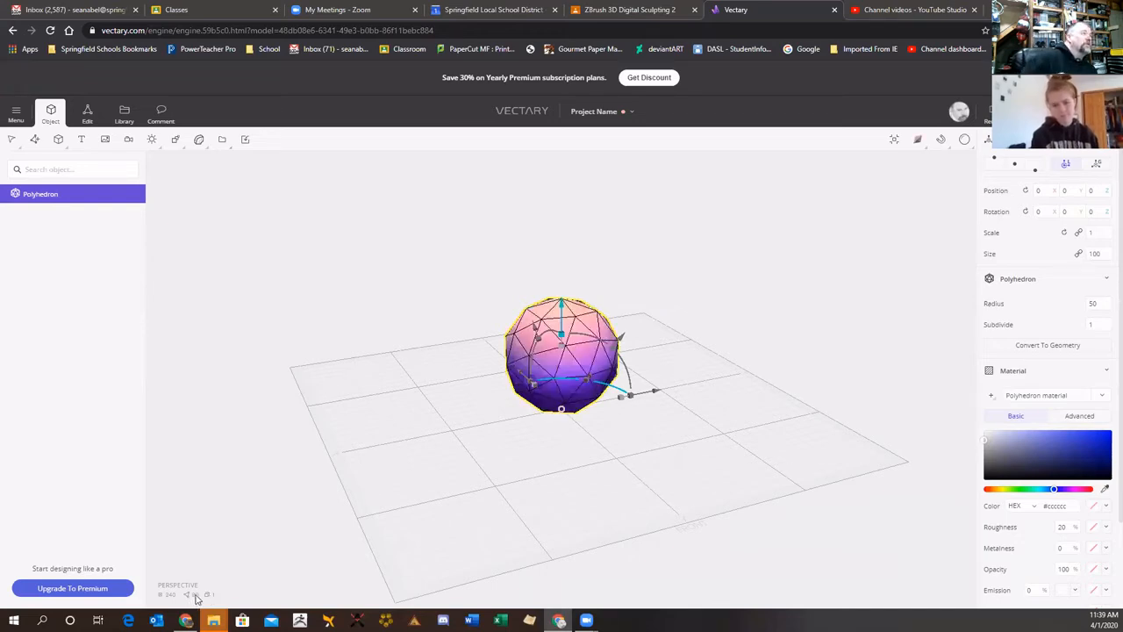
- Stack three Subdivision Surface generators on the polyhedron
{"action": "left_click", "coordinate": [197, 139]}
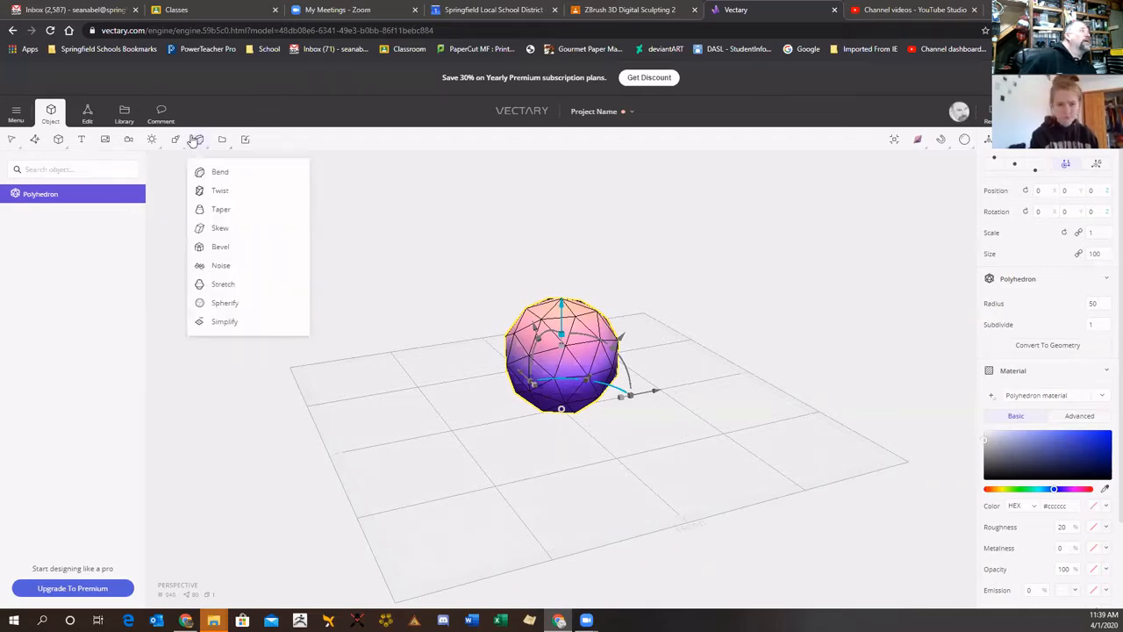
{"action": "mouse_move", "coordinate": [180, 143]}
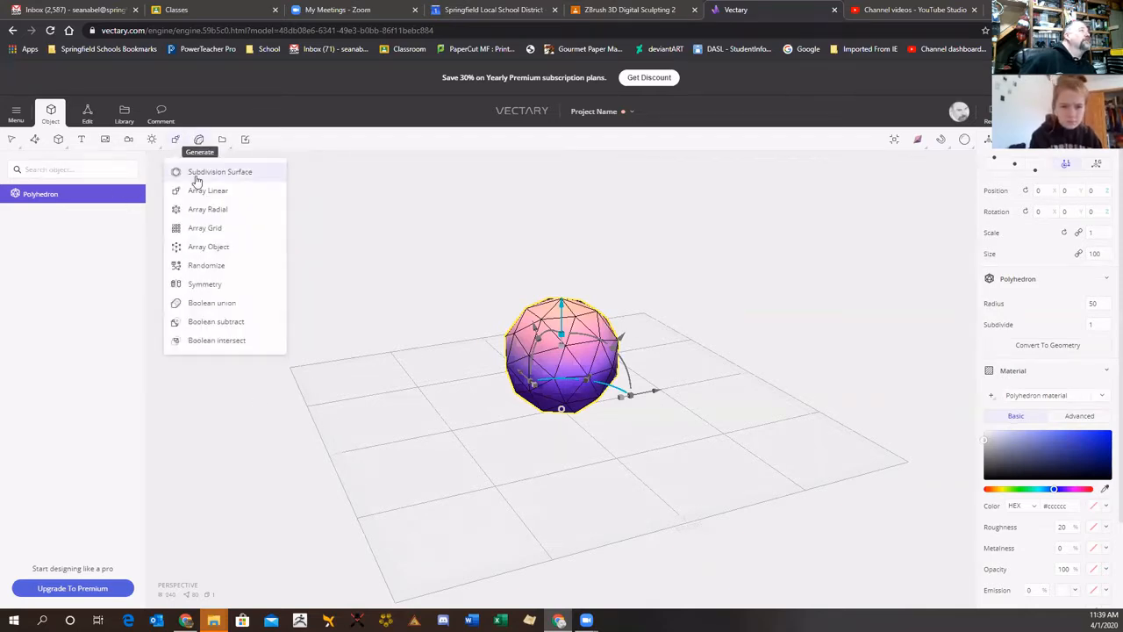
{"action": "left_click", "coordinate": [197, 176]}
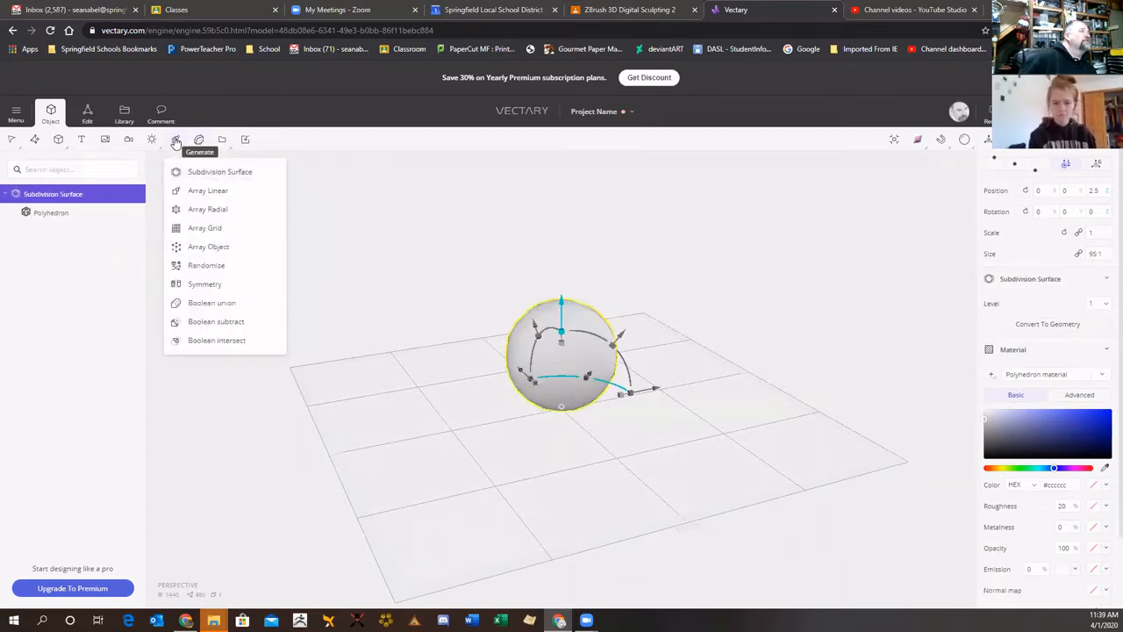
{"action": "left_click", "coordinate": [200, 177]}
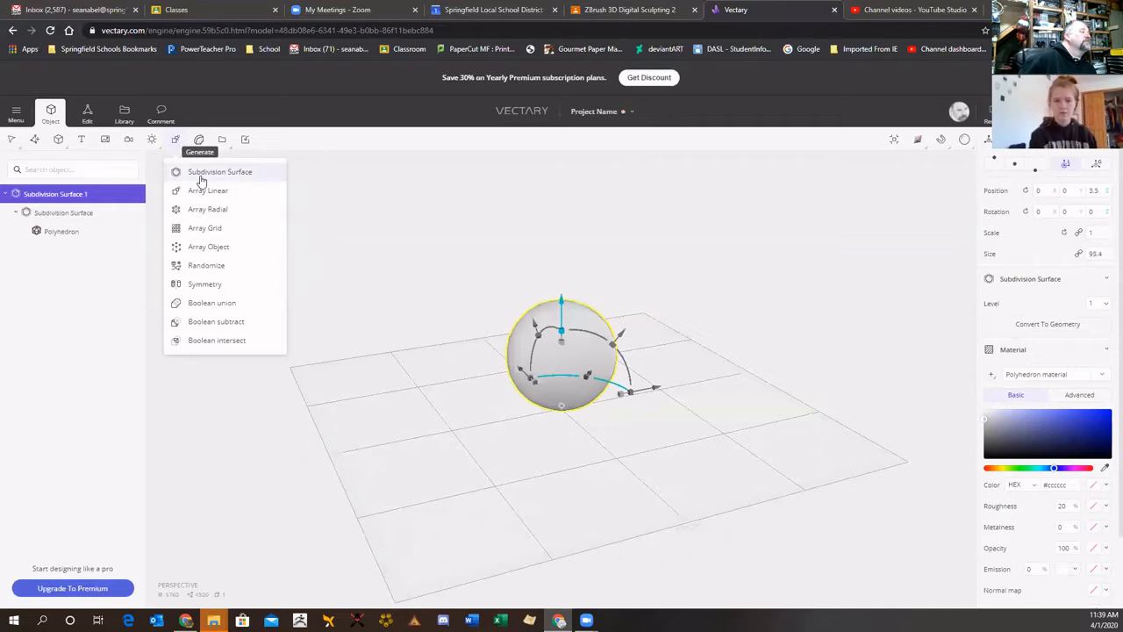
{"action": "left_click", "coordinate": [200, 177]}
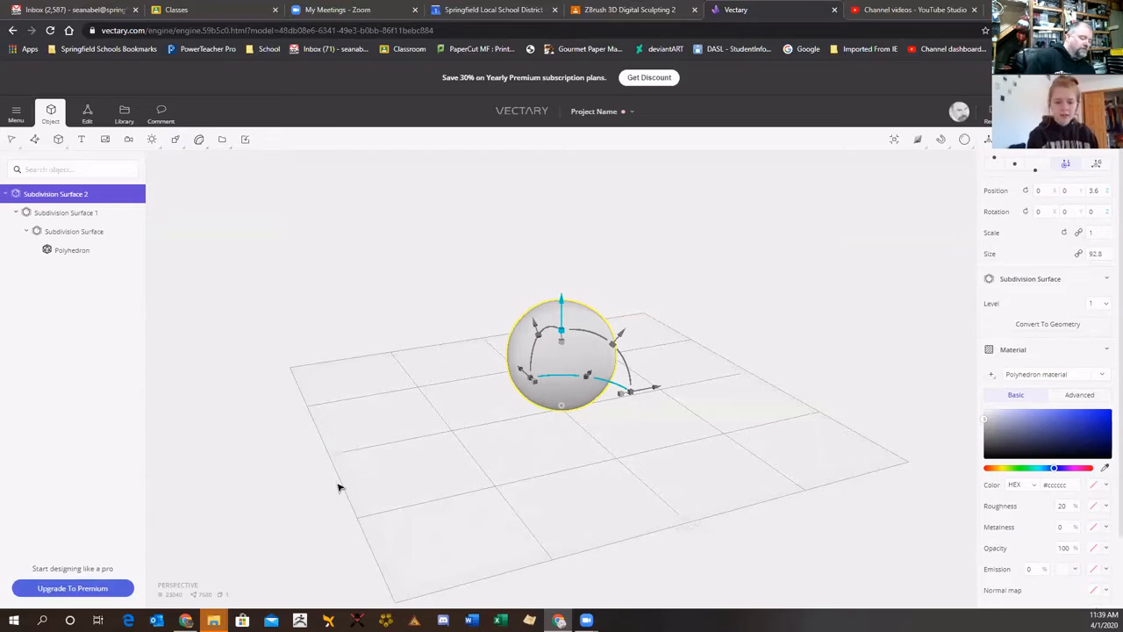
- Examine the wireframe mesh of the subdivided polyhedron from several angles and up close
{"action": "scroll", "coordinate": [530, 390], "scroll_direction": "up", "scroll_amount": 5}
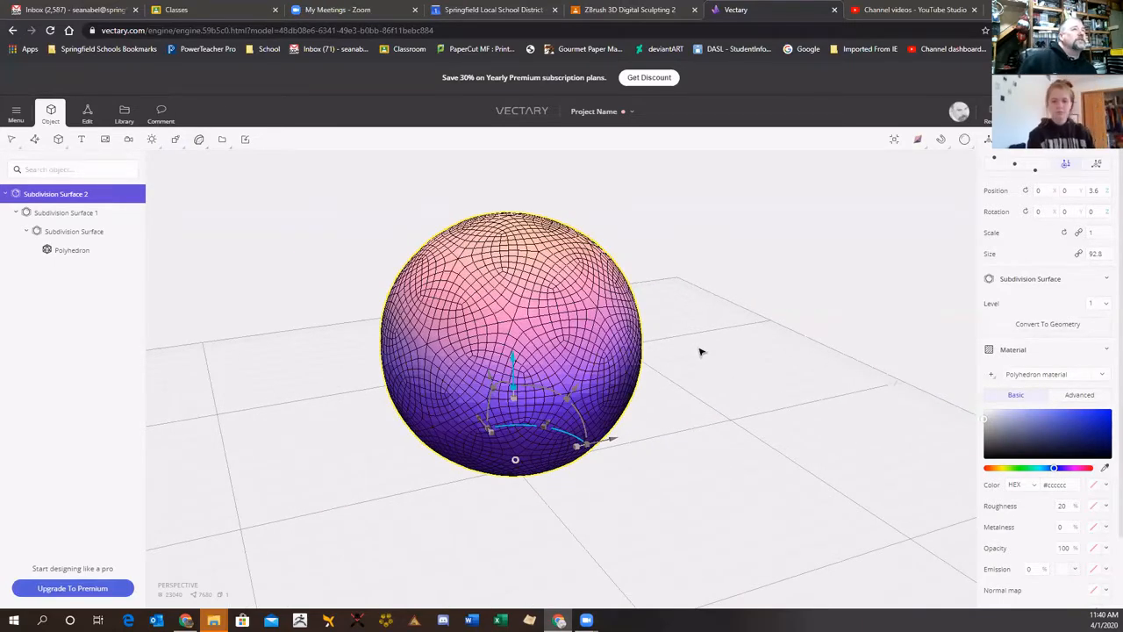
{"action": "scroll", "coordinate": [698, 351], "scroll_direction": "up", "scroll_amount": 2}
{"action": "scroll", "coordinate": [699, 343], "scroll_direction": "down", "scroll_amount": 2}
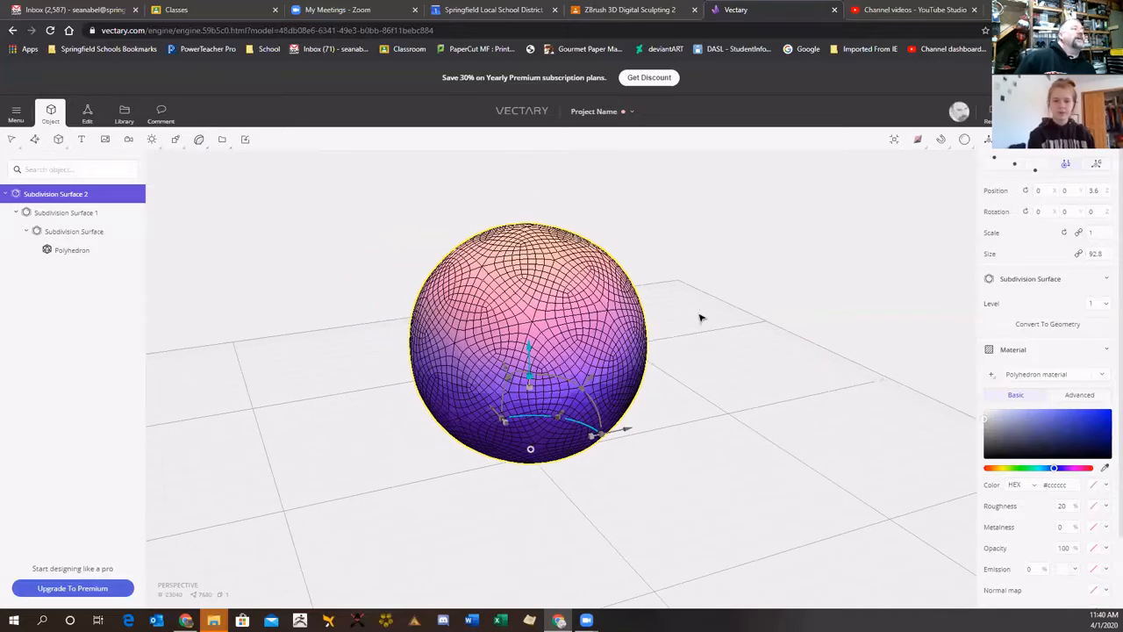
{"action": "scroll", "coordinate": [704, 303], "scroll_direction": "up", "scroll_amount": 1}
{"action": "mouse_move", "coordinate": [694, 306]}
{"action": "left_mouse_down"}
{"action": "mouse_move", "coordinate": [692, 324]}
{"action": "mouse_move", "coordinate": [652, 347]}
{"action": "left_mouse_up"}
{"action": "scroll", "coordinate": [716, 343], "scroll_direction": "down", "scroll_amount": 1}
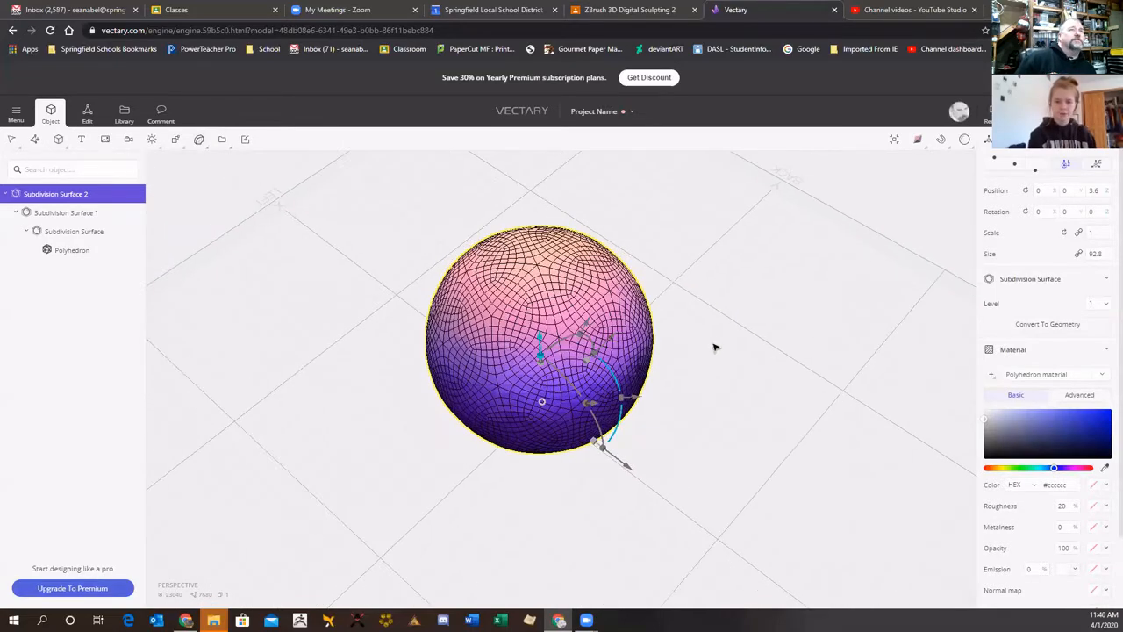
{"action": "right_click_drag", "start_coordinate": [707, 357], "coordinate": [550, 423]}
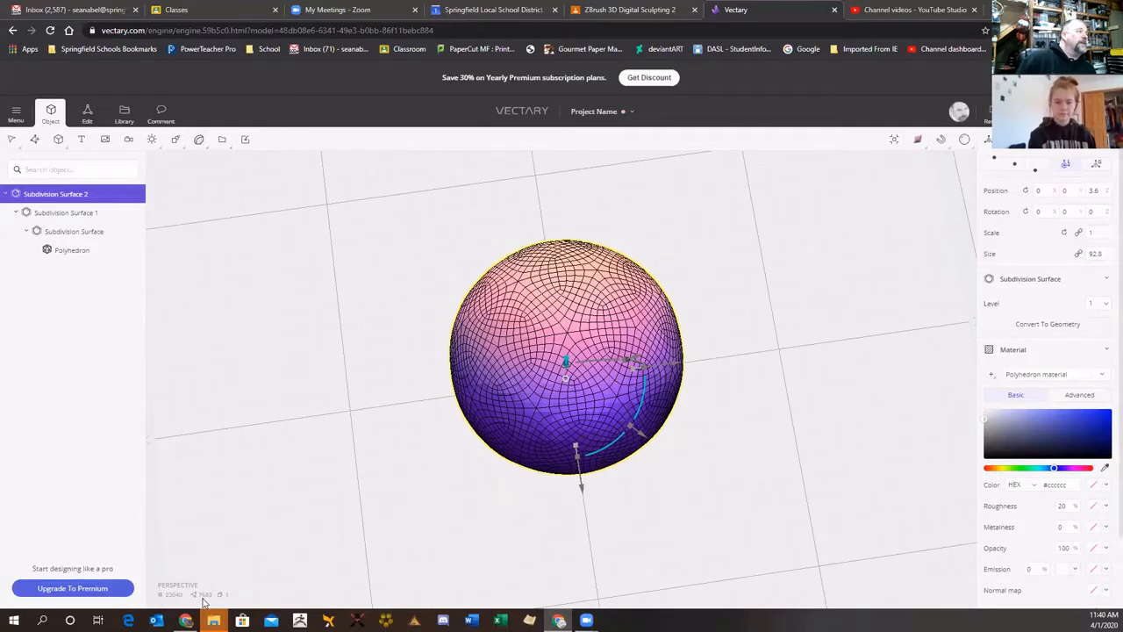
{"action": "right_click_drag", "start_coordinate": [697, 425], "coordinate": [612, 334]}
{"action": "scroll", "coordinate": [612, 329], "scroll_direction": "up", "scroll_amount": 3}
{"action": "scroll", "coordinate": [612, 322], "scroll_direction": "up", "scroll_amount": 5}
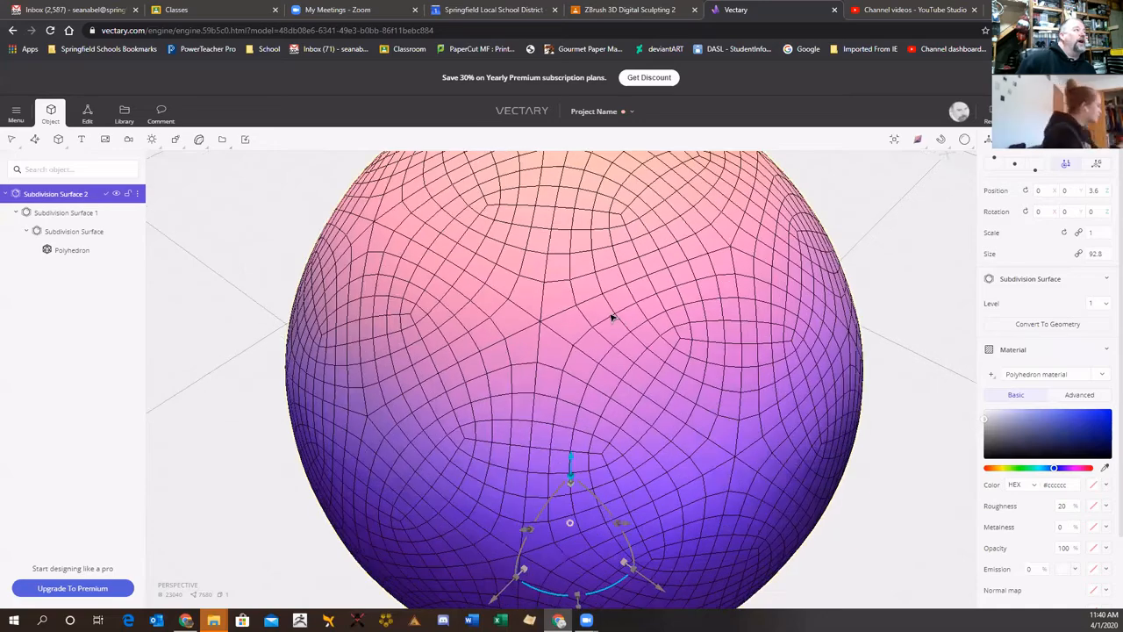
- Apply a Taper deformer to the subdivided polyhedron to turn the sphere into an egg shape
{"action": "scroll", "coordinate": [602, 345], "scroll_direction": "down", "scroll_amount": 1}
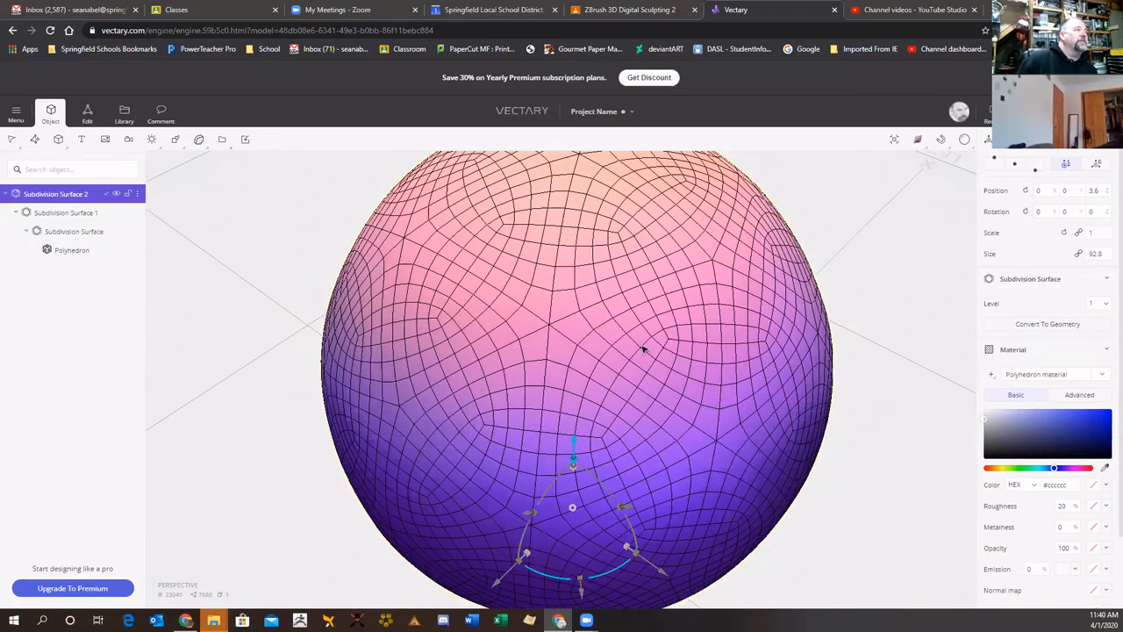
{"action": "scroll", "coordinate": [737, 476], "scroll_direction": "down", "scroll_amount": 2}
{"action": "right_click_drag", "start_coordinate": [784, 516], "coordinate": [873, 454]}
{"action": "right_click_drag", "start_coordinate": [487, 486], "coordinate": [546, 492]}
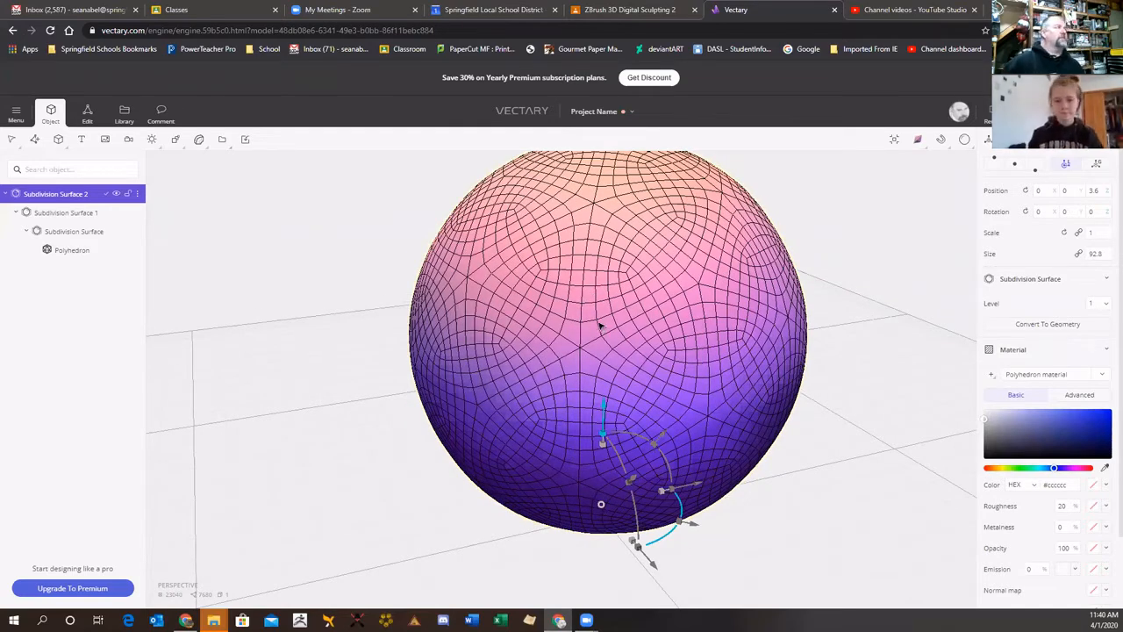
{"action": "left_click", "coordinate": [59, 140]}
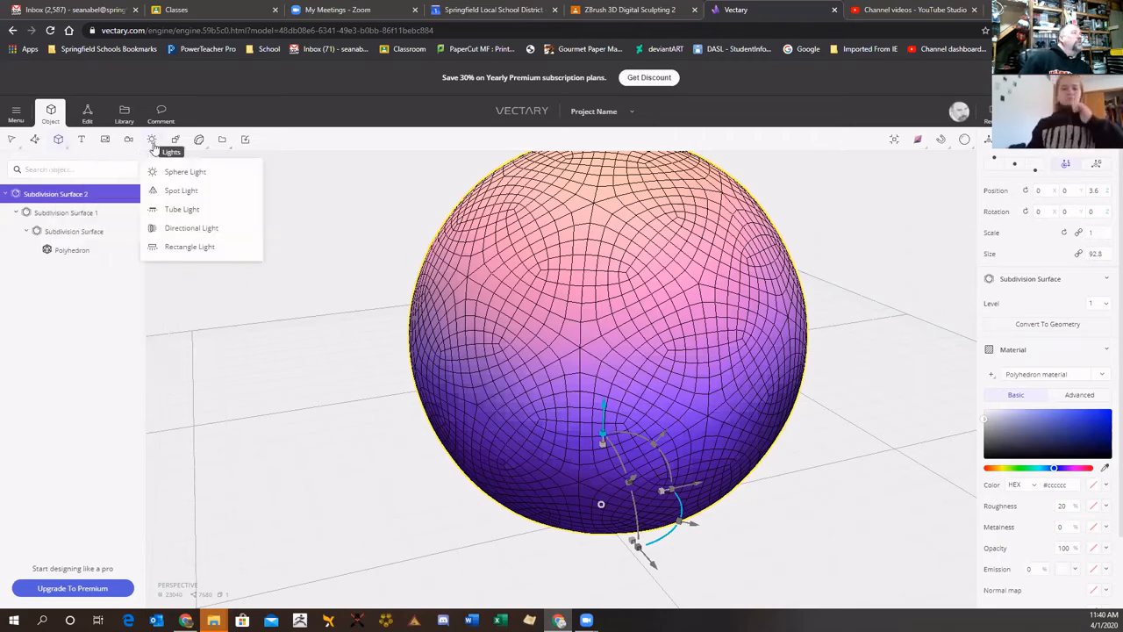
{"action": "mouse_move", "coordinate": [199, 142]}
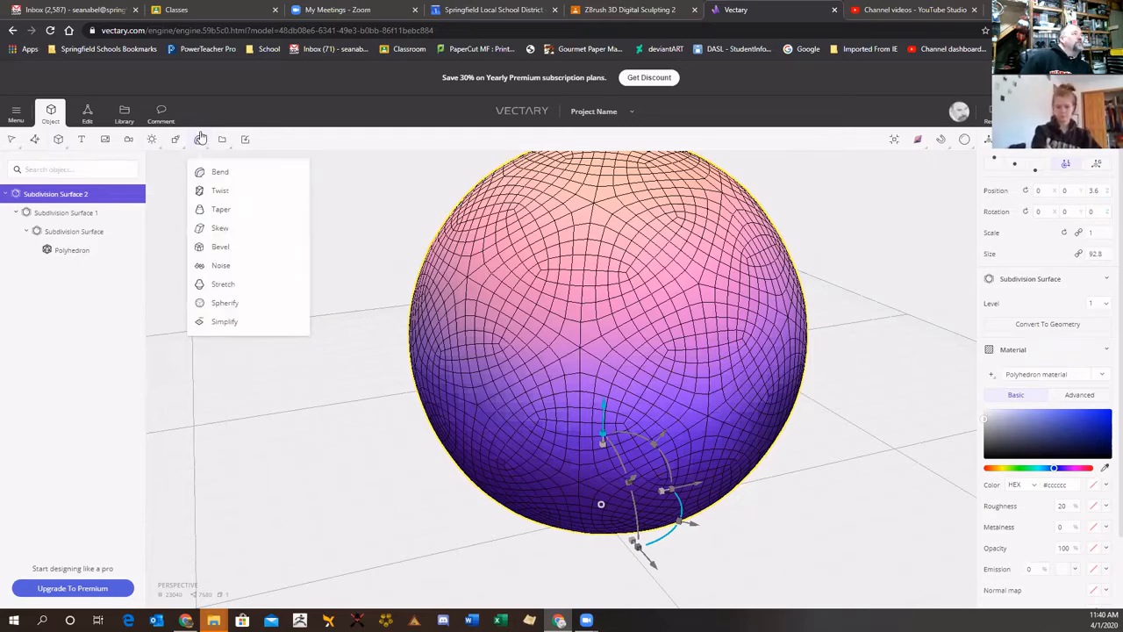
{"action": "left_click", "coordinate": [224, 210]}
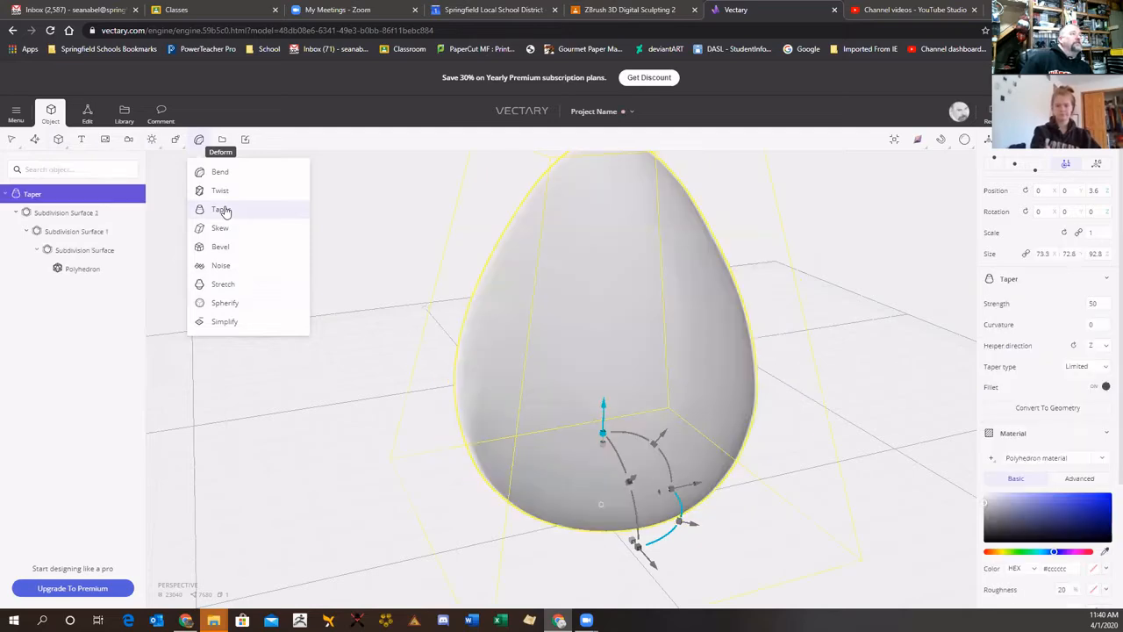
- Inspect the tapered egg's mesh from the side, cycling through the wireframe display modes
{"action": "scroll", "coordinate": [950, 425], "scroll_direction": "down", "scroll_amount": 2}
{"action": "right_click_drag", "start_coordinate": [866, 368], "coordinate": [632, 289]}
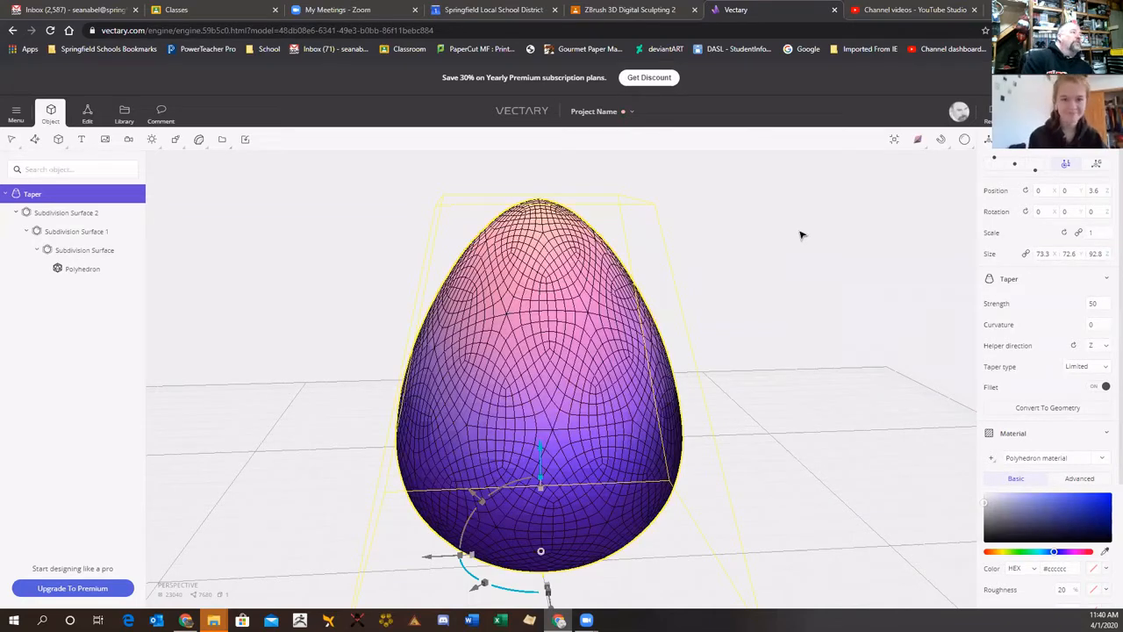
{"action": "key", "text": "w"}
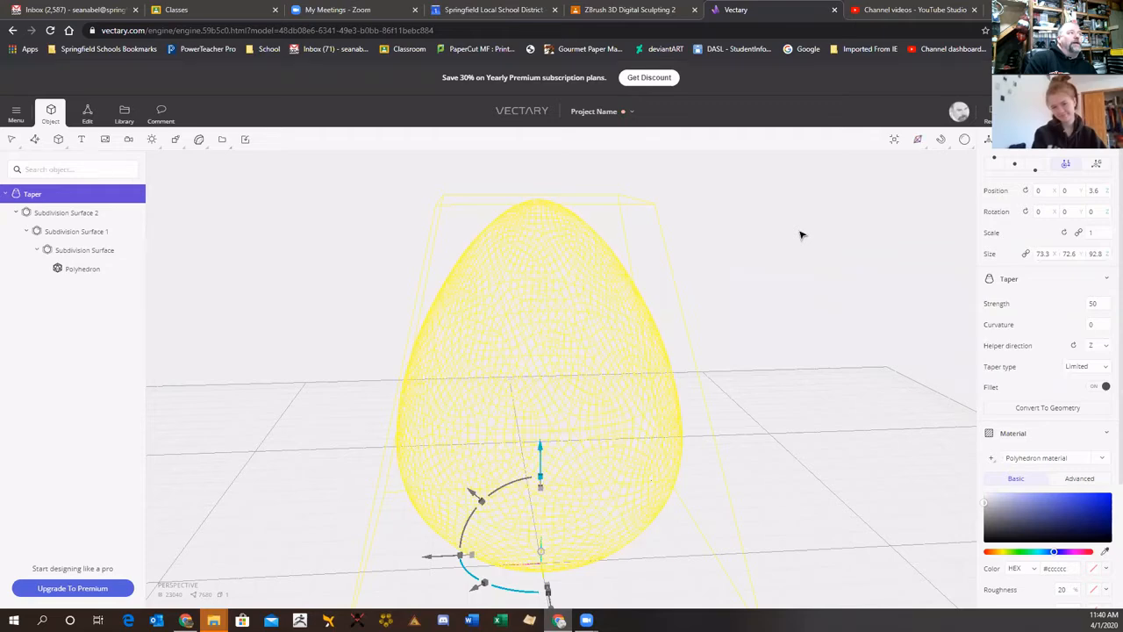
{"action": "key", "text": "w"}
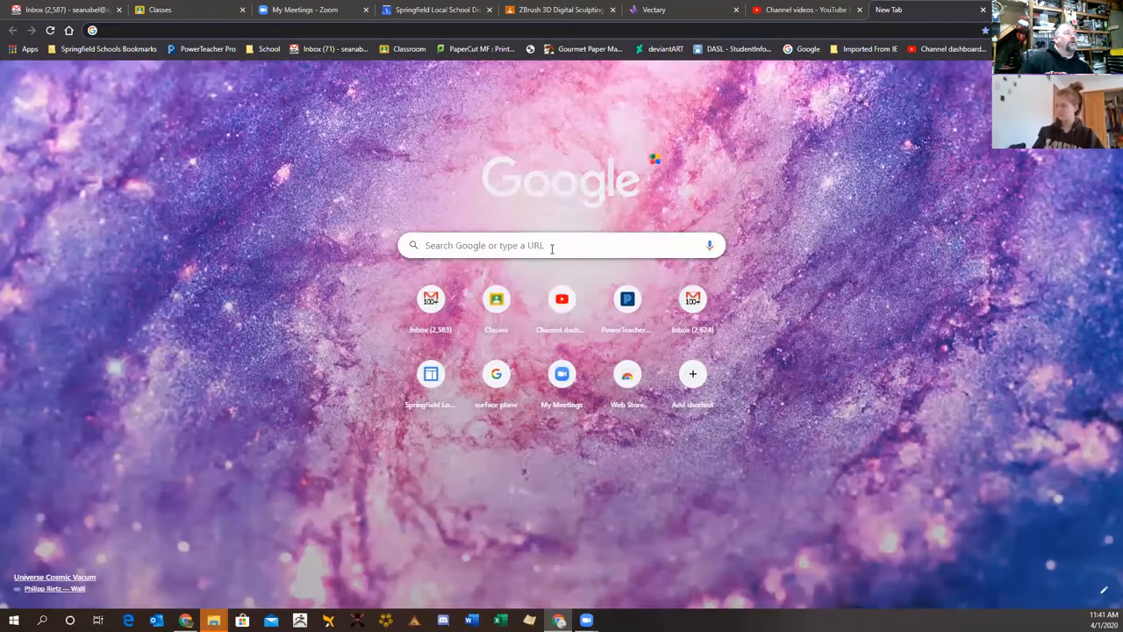
- Search Google in a new browser tab for "Amazing easter egg design" and show the image results
{"action": "type", "text": "Amazi"}
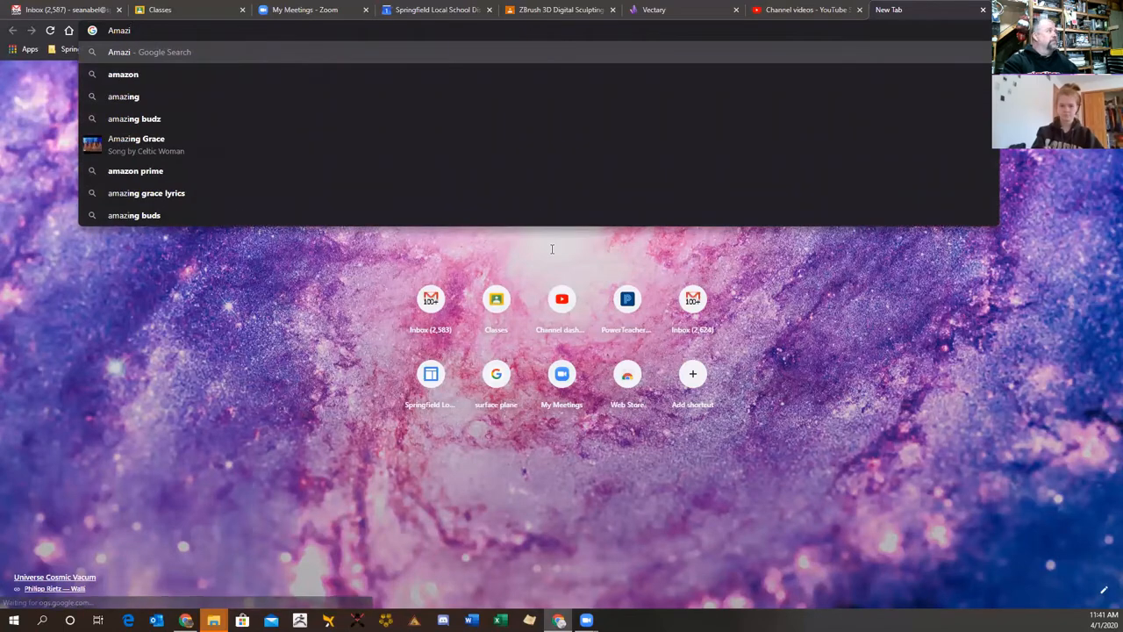
{"action": "type", "text": "ng "}
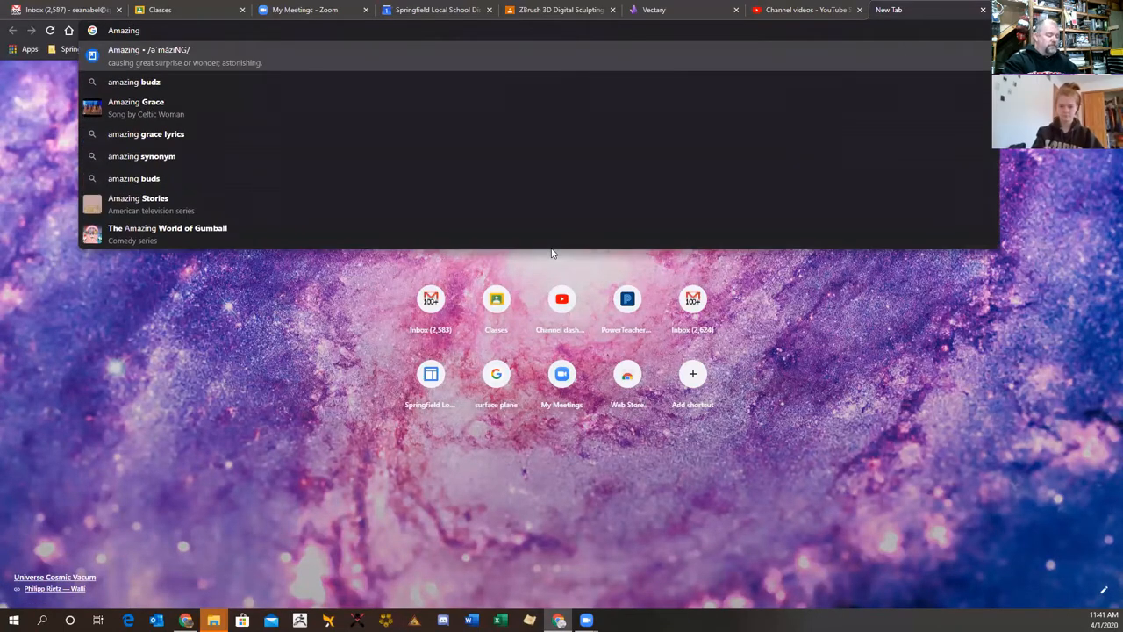
{"action": "type", "text": "easter e"}
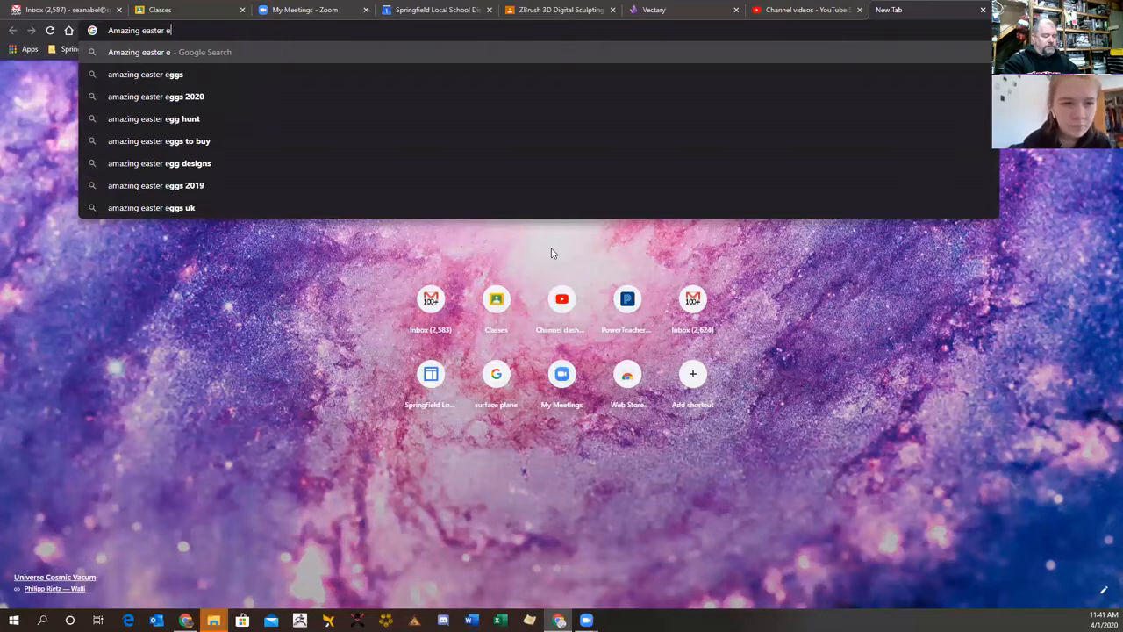
{"action": "type", "text": "gg se"}
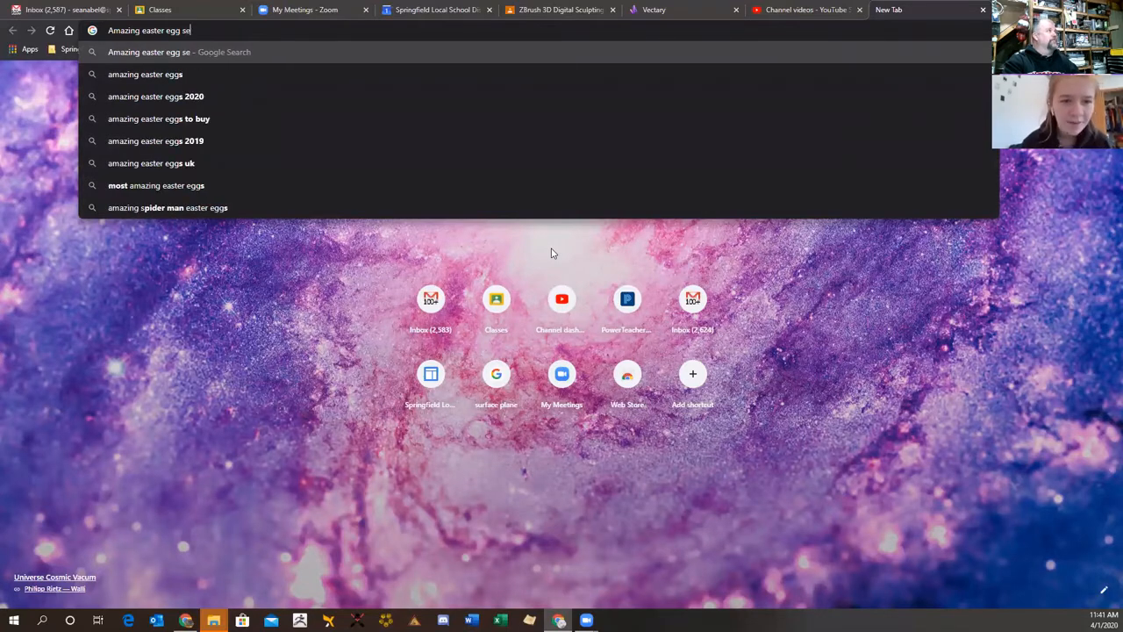
{"action": "key", "text": "BackSpace"}
{"action": "key", "text": "BackSpace"}
{"action": "type", "text": "design"}
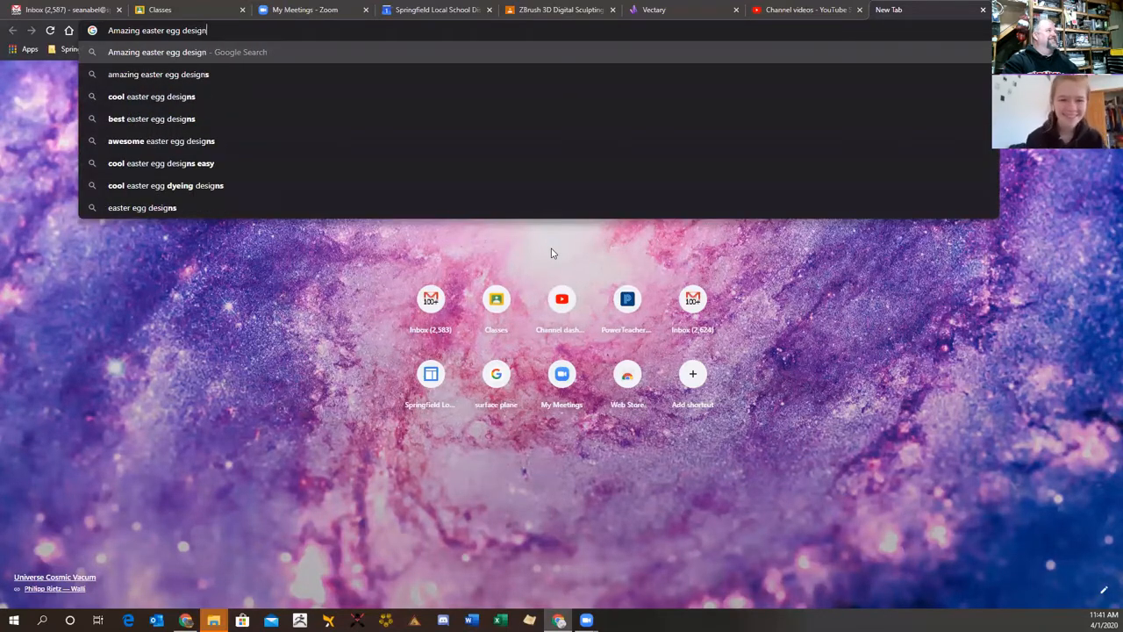
{"action": "key", "text": "Return"}
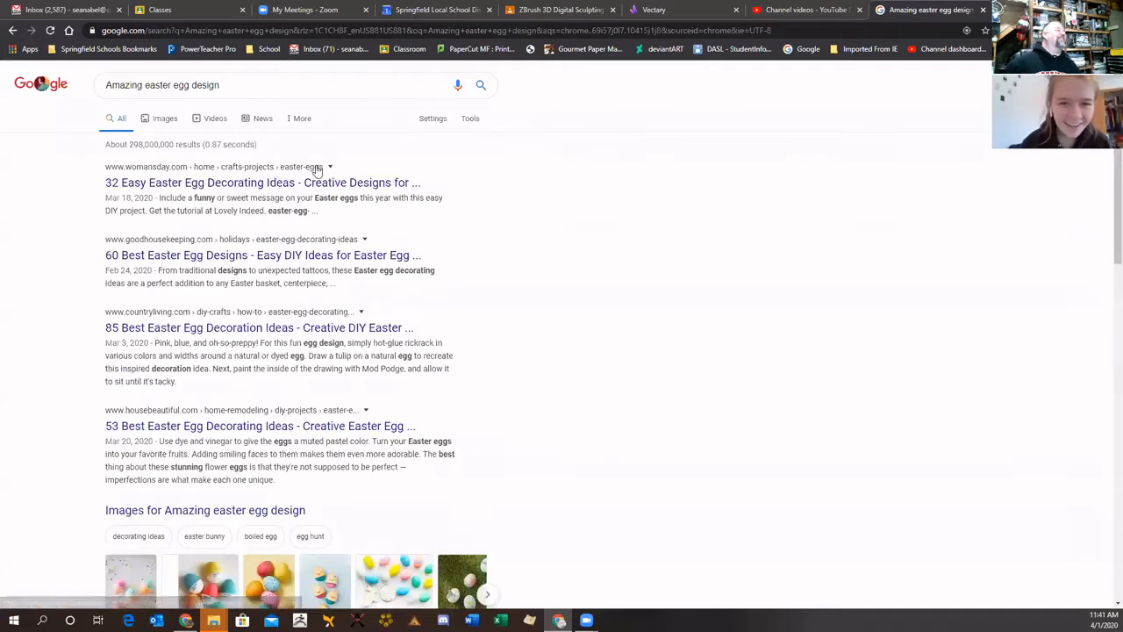
{"action": "left_click", "coordinate": [167, 119]}
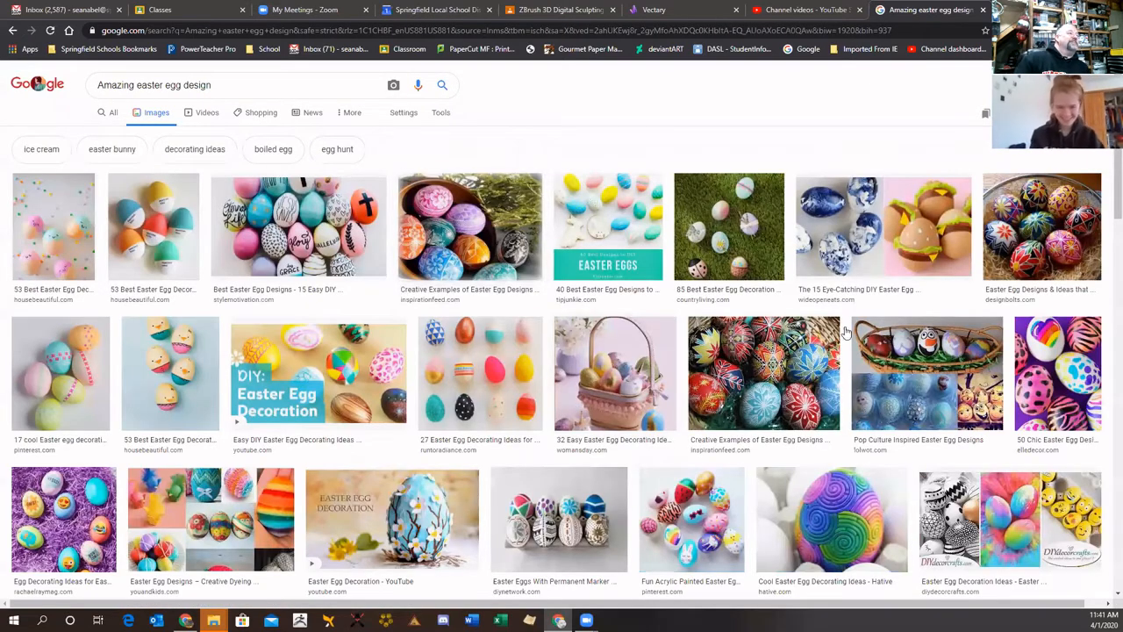
- Preview the Inspirationfeed image of patterned painted eggs and the Wide Open Eats image of marbled and burger eggs
{"action": "left_click", "coordinate": [809, 409]}
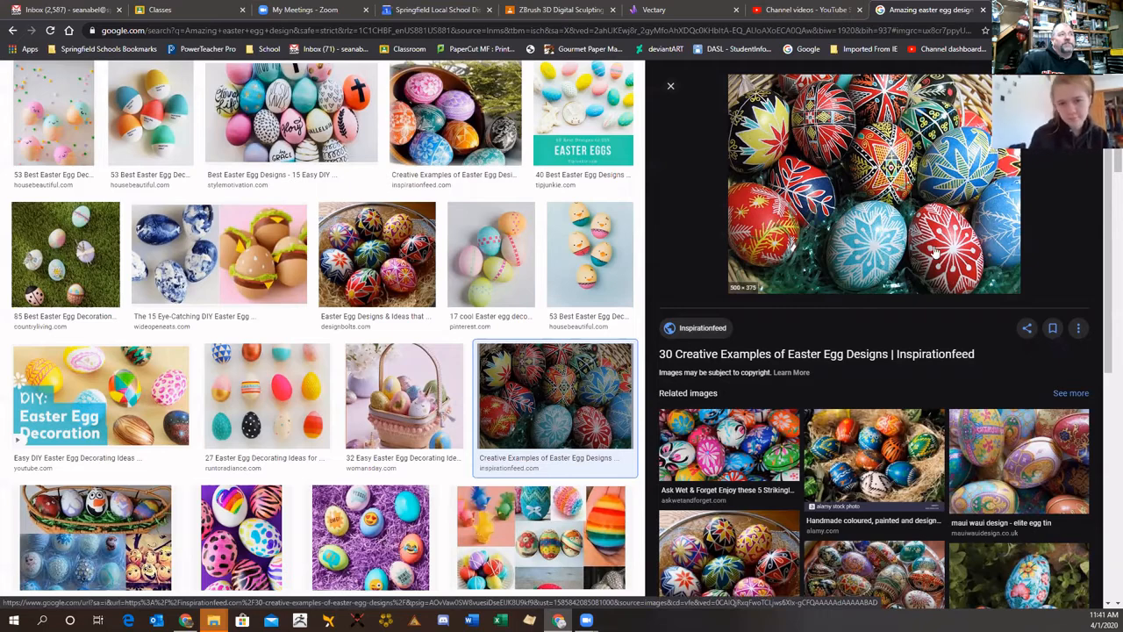
{"action": "scroll", "coordinate": [333, 268], "scroll_direction": "down", "scroll_amount": 2}
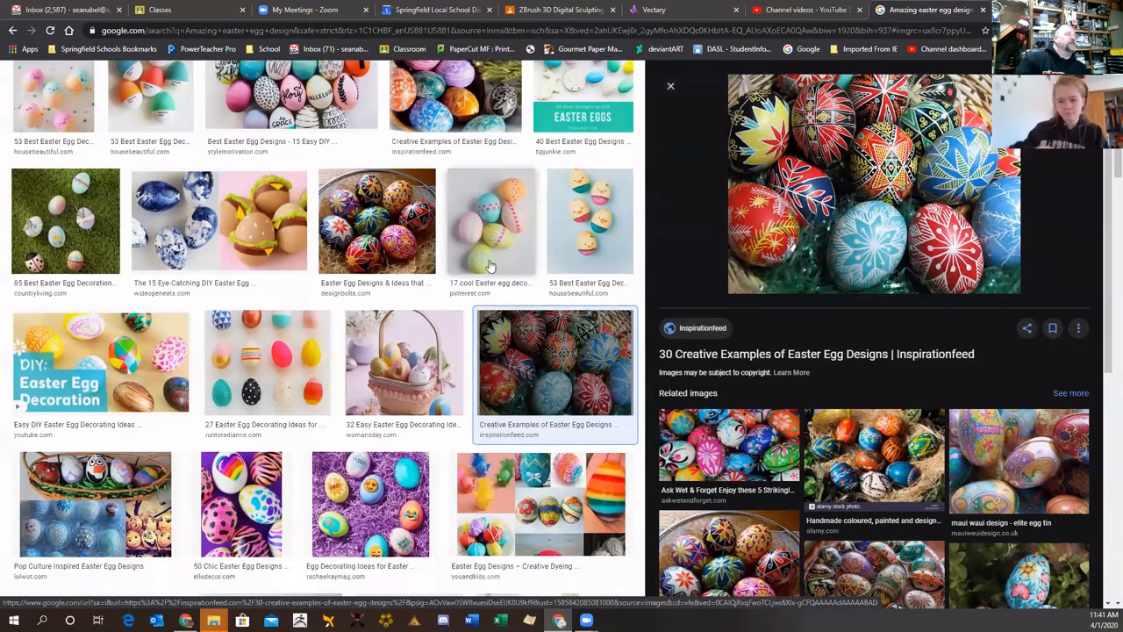
{"action": "scroll", "coordinate": [333, 267], "scroll_direction": "up", "scroll_amount": 1}
{"action": "left_click", "coordinate": [220, 197]}
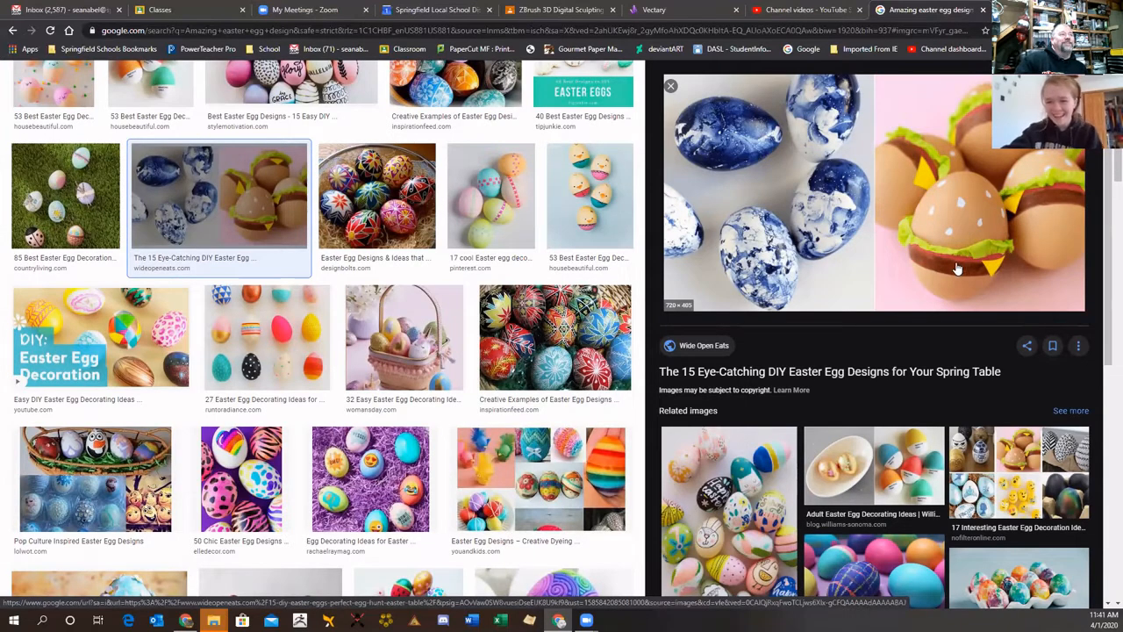
{"action": "scroll", "coordinate": [956, 270], "scroll_direction": "up", "scroll_amount": 1}
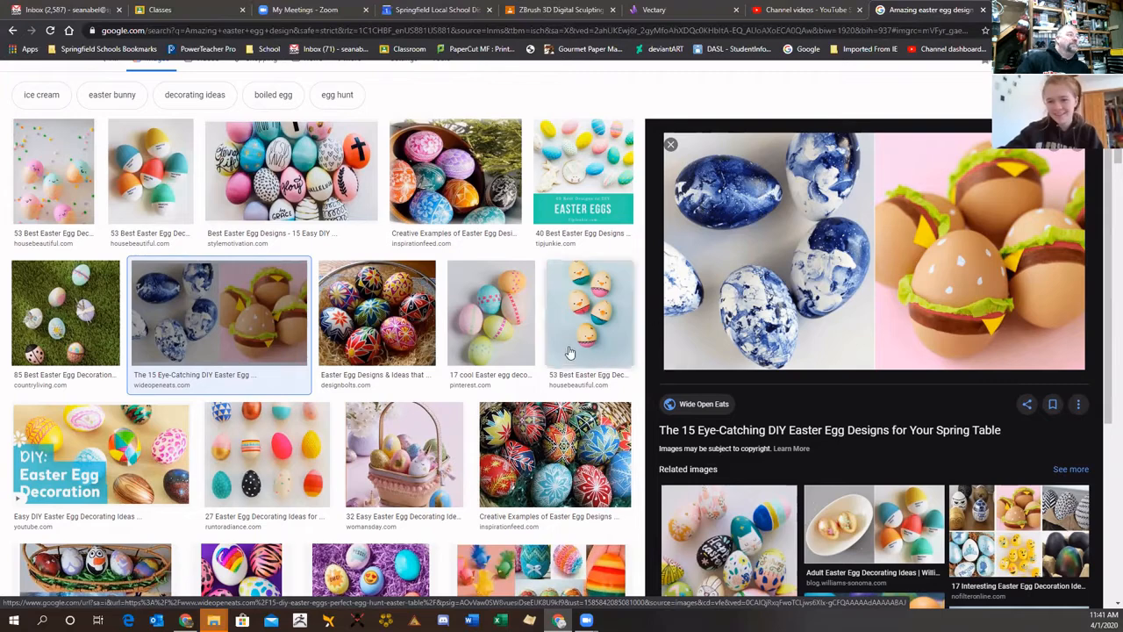
{"action": "scroll", "coordinate": [377, 369], "scroll_direction": "down", "scroll_amount": 2}
{"action": "scroll", "coordinate": [345, 367], "scroll_direction": "down", "scroll_amount": 2}
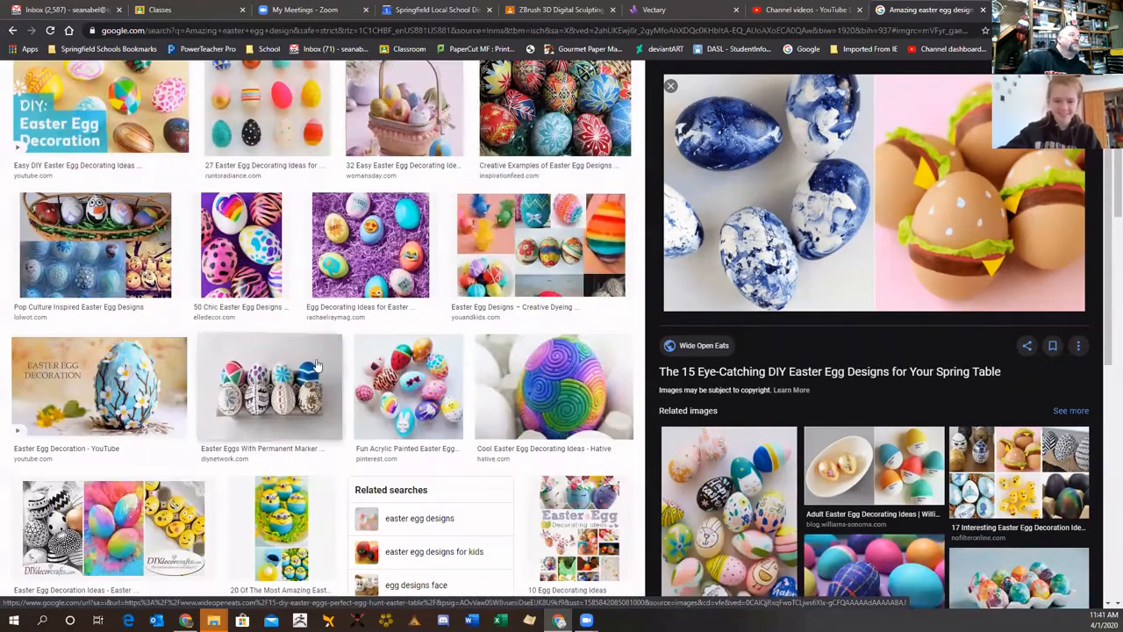
- Preview the Hative image of the egg with colorful coiled spirals and browse further through the image results
{"action": "left_click", "coordinate": [552, 386]}
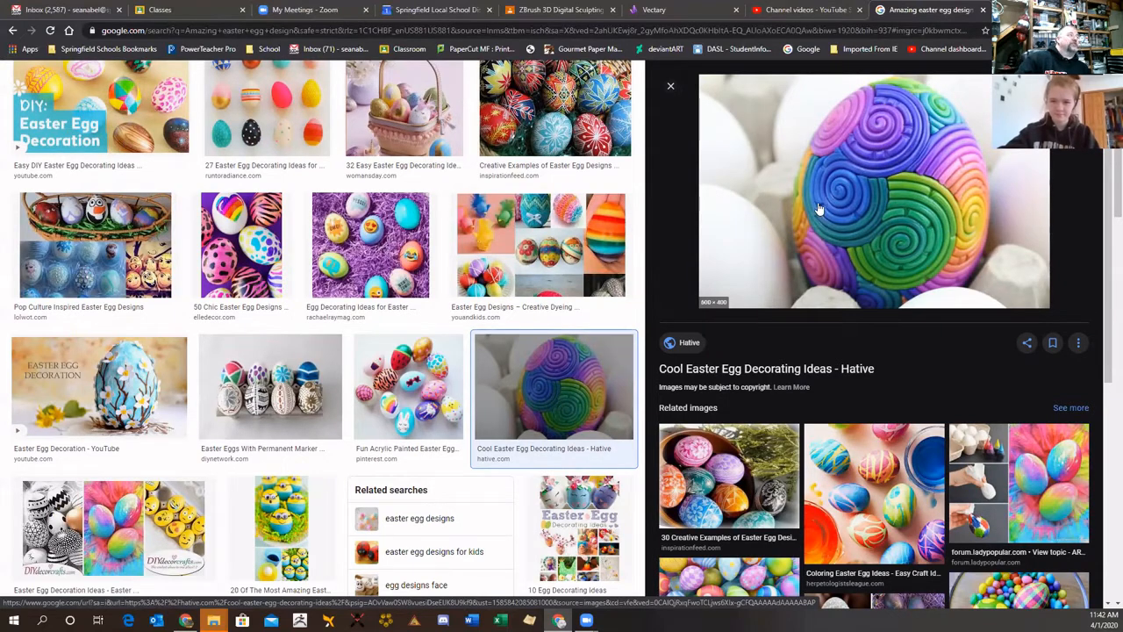
{"action": "scroll", "coordinate": [822, 205], "scroll_direction": "down", "scroll_amount": 1}
{"action": "scroll", "coordinate": [822, 205], "scroll_direction": "down", "scroll_amount": 1}
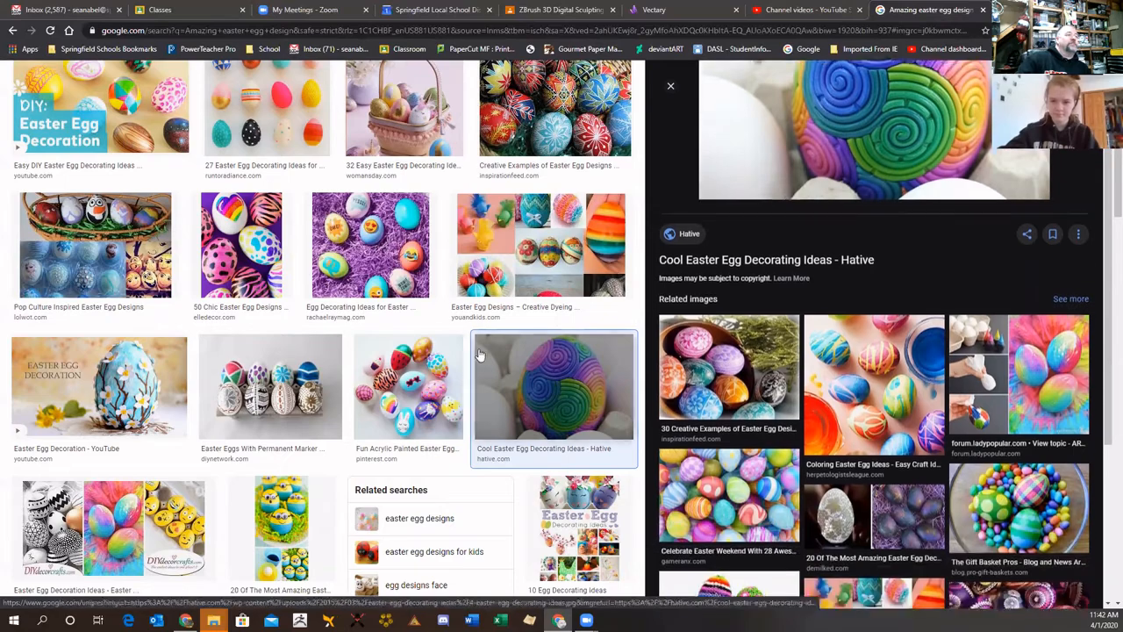
{"action": "scroll", "coordinate": [449, 349], "scroll_direction": "down", "scroll_amount": 2}
{"action": "scroll", "coordinate": [359, 466], "scroll_direction": "down", "scroll_amount": 3}
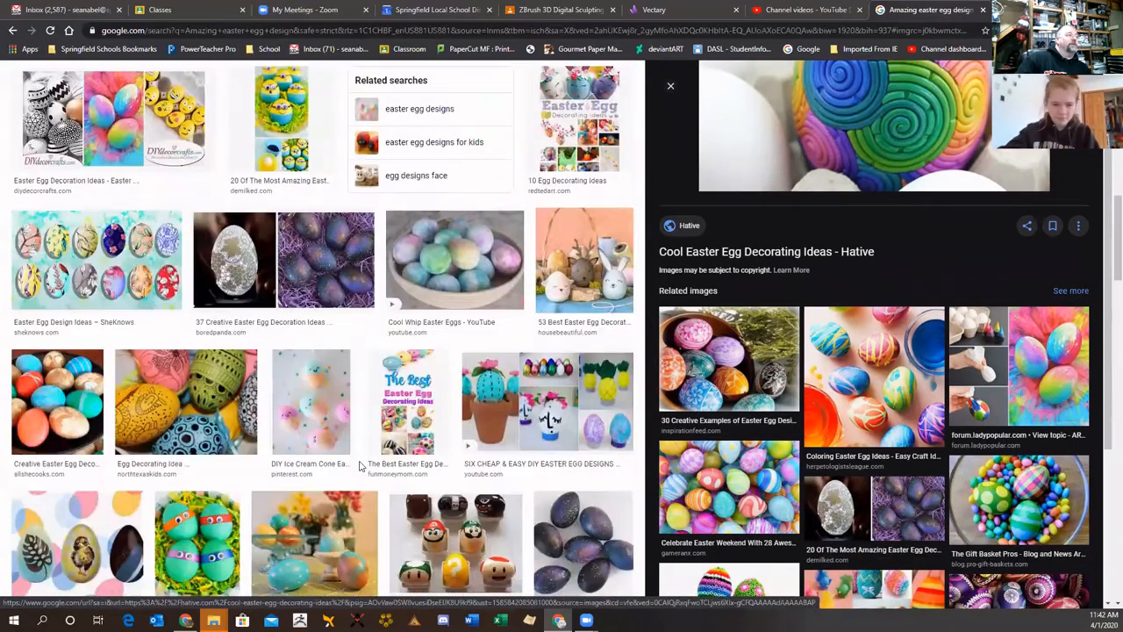
{"action": "scroll", "coordinate": [362, 466], "scroll_direction": "down", "scroll_amount": 3}
{"action": "scroll", "coordinate": [362, 457], "scroll_direction": "up", "scroll_amount": 10}
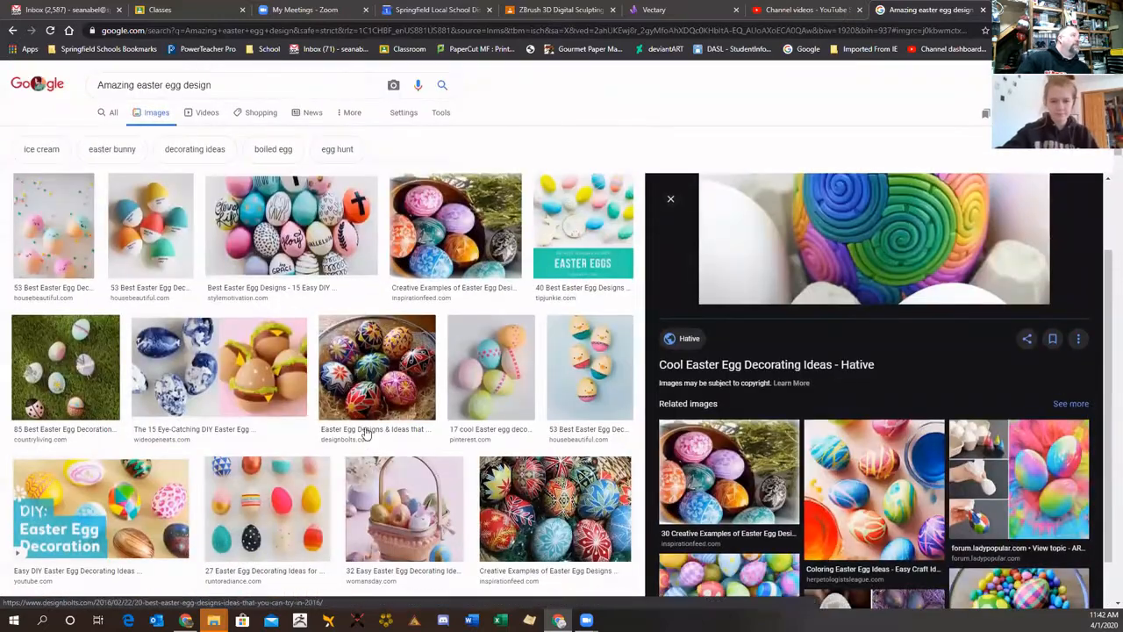
- Change the image search to "Amazing sculpted easter egg"
{"action": "double_click", "coordinate": [197, 84]}
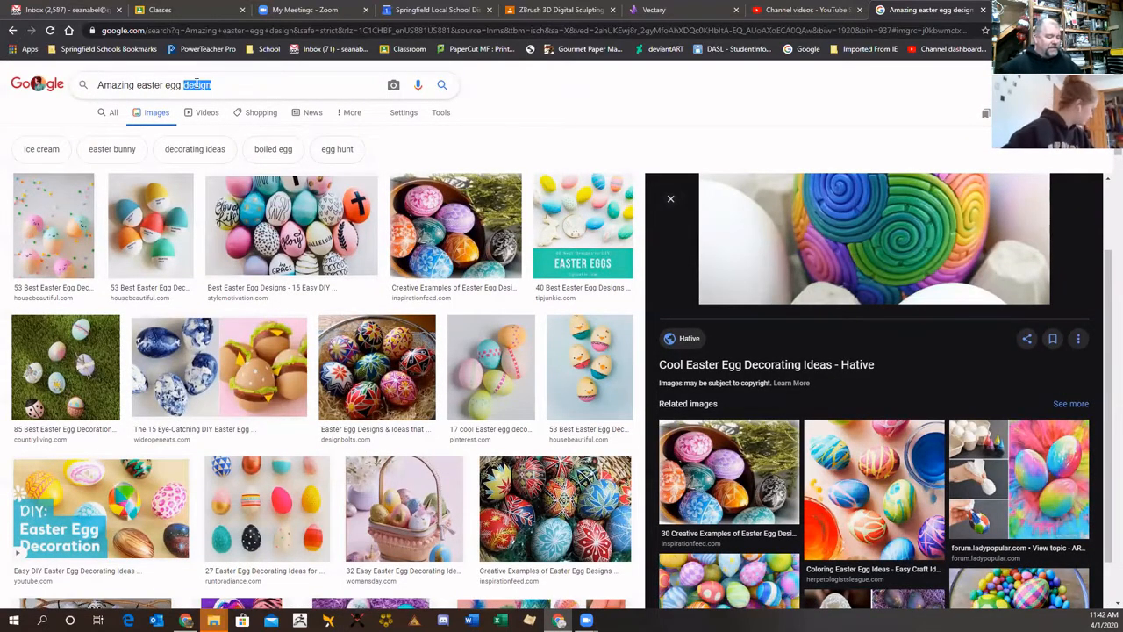
{"action": "key", "text": "BackSpace"}
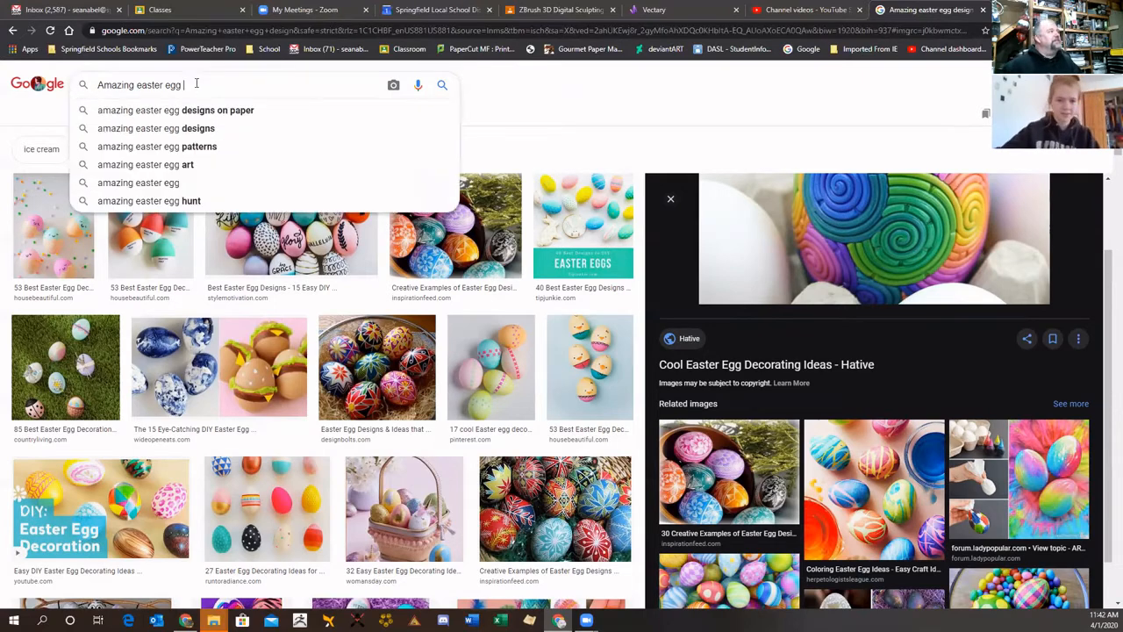
{"action": "left_click", "coordinate": [136, 84]}
{"action": "type", "text": "sculpted"}
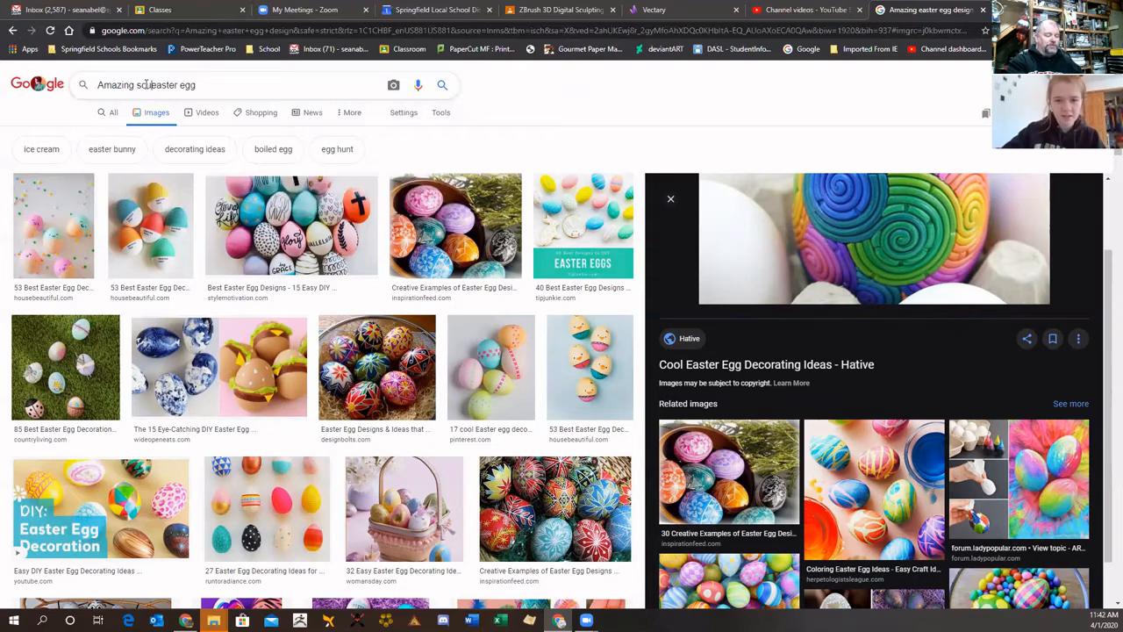
{"action": "key", "text": "Return"}
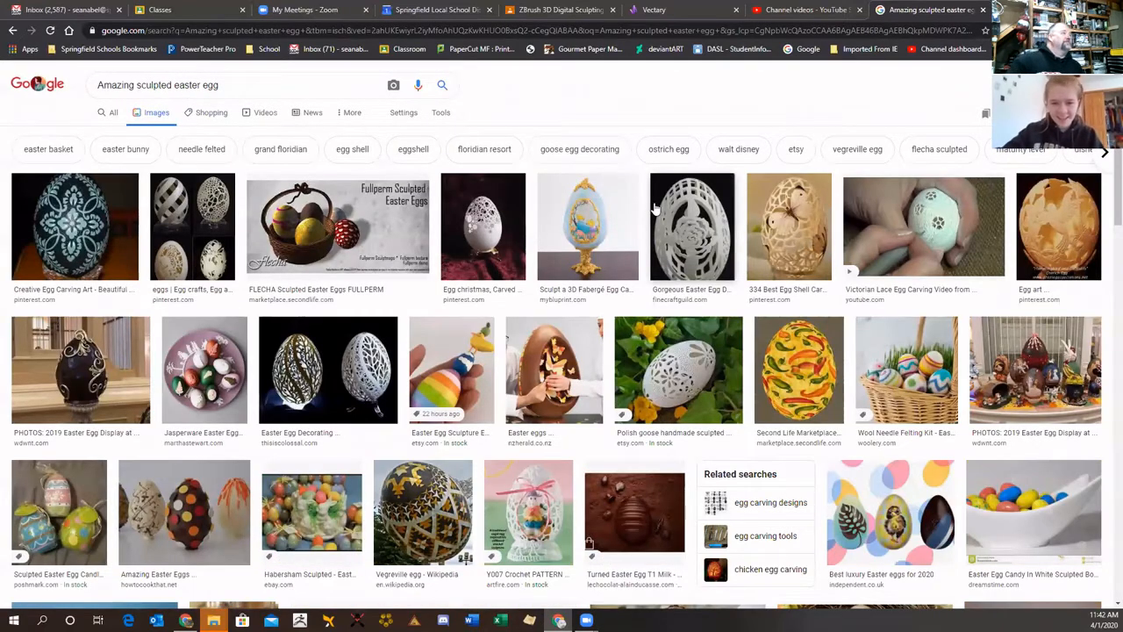
- Preview the carved, lace-cut and pierced eggshell images, and browse the images related to the illuminated pair of eggs
{"action": "left_click", "coordinate": [483, 226]}
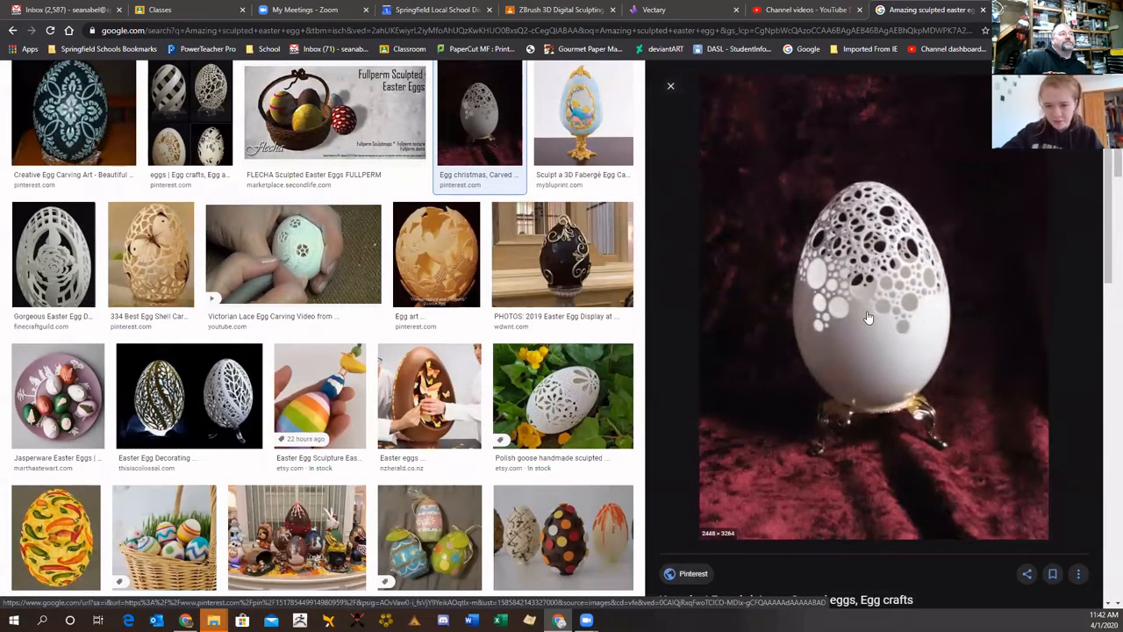
{"action": "left_click", "coordinate": [574, 409]}
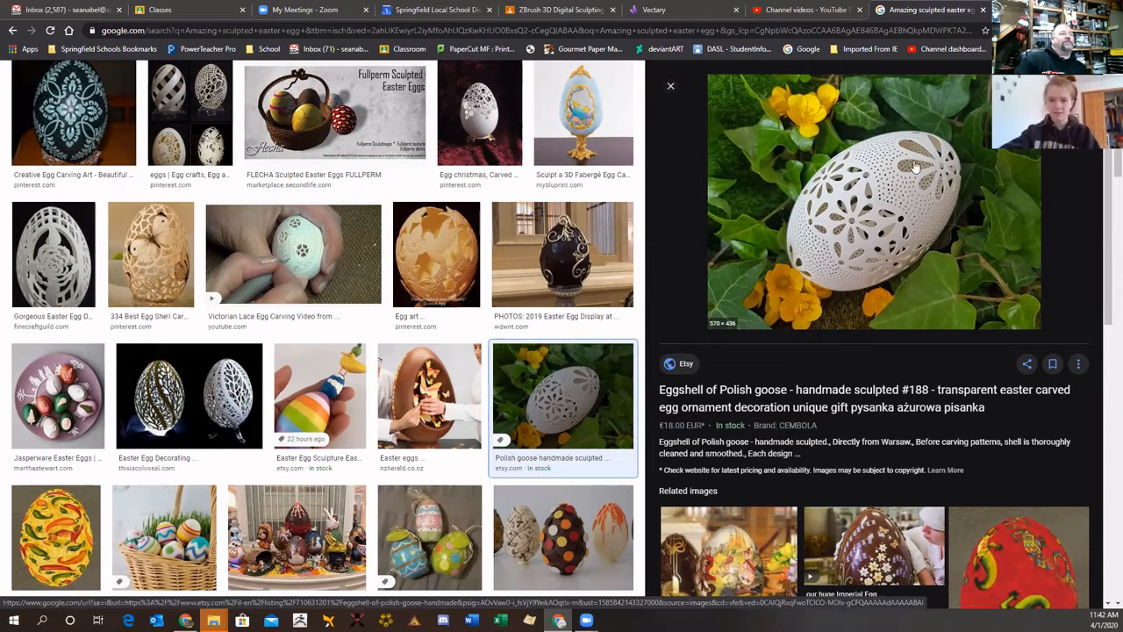
{"action": "left_click", "coordinate": [458, 259]}
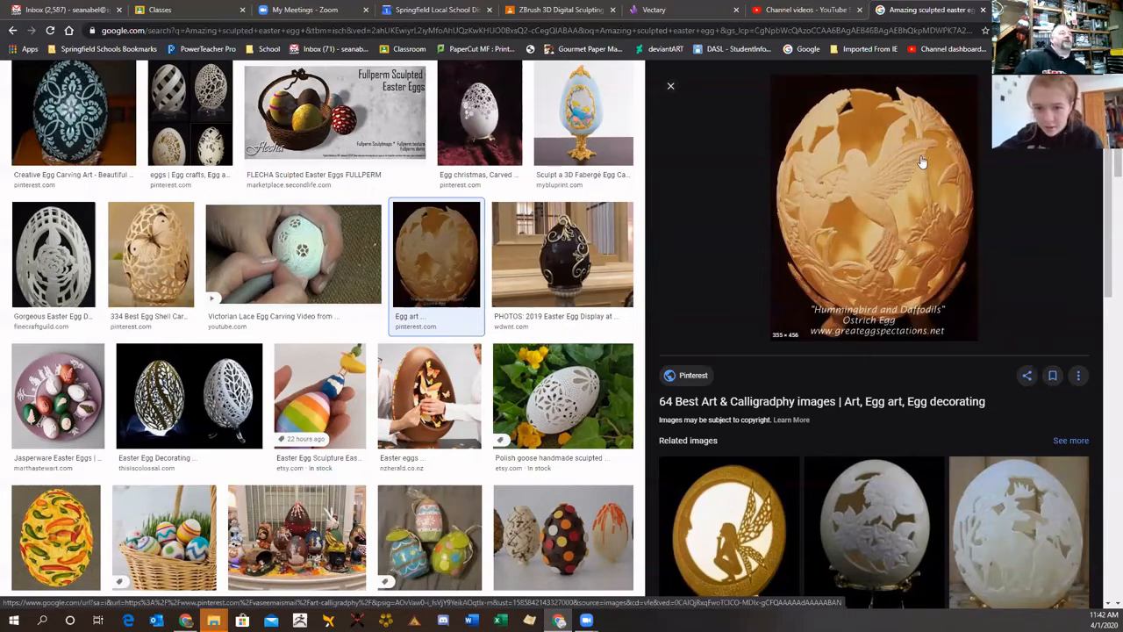
{"action": "left_click", "coordinate": [302, 263]}
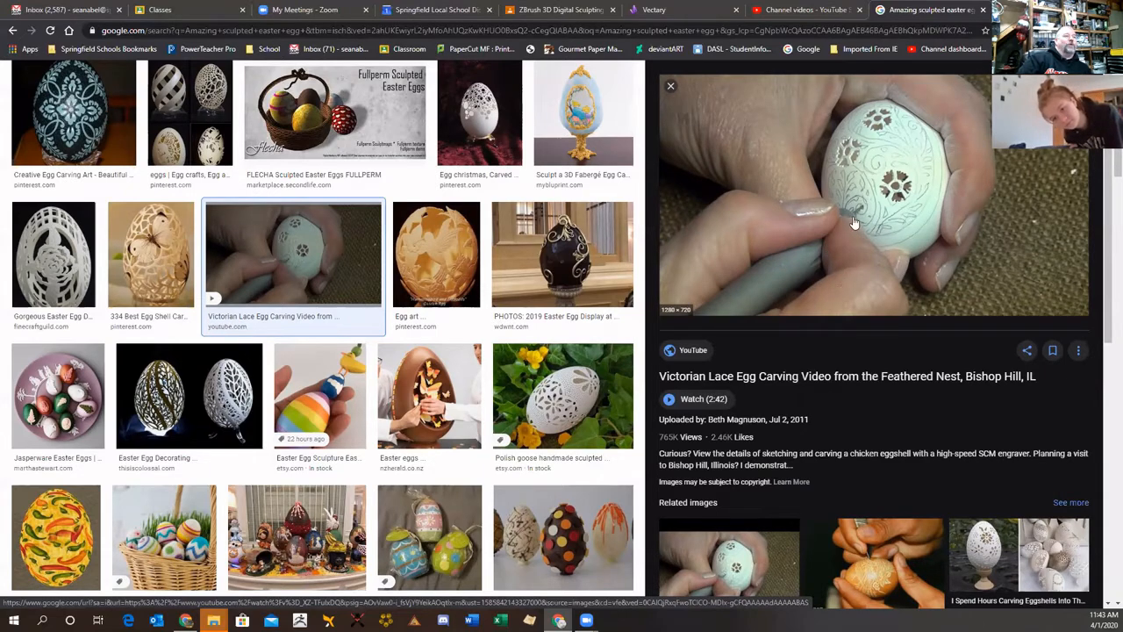
{"action": "left_click", "coordinate": [171, 386]}
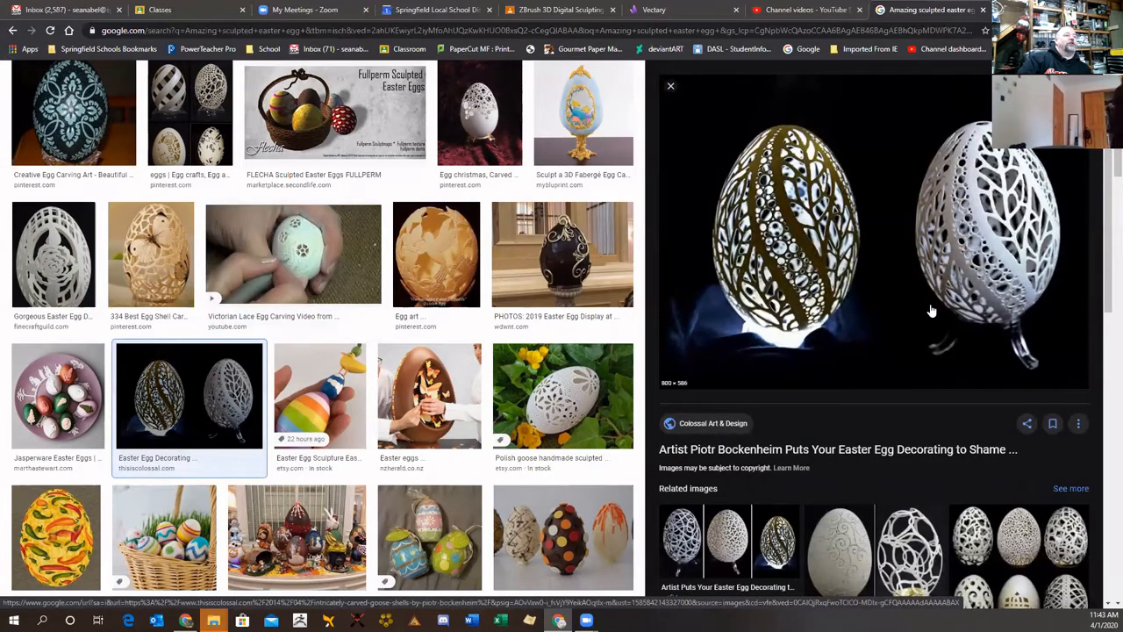
{"action": "scroll", "coordinate": [772, 360], "scroll_direction": "down", "scroll_amount": 1}
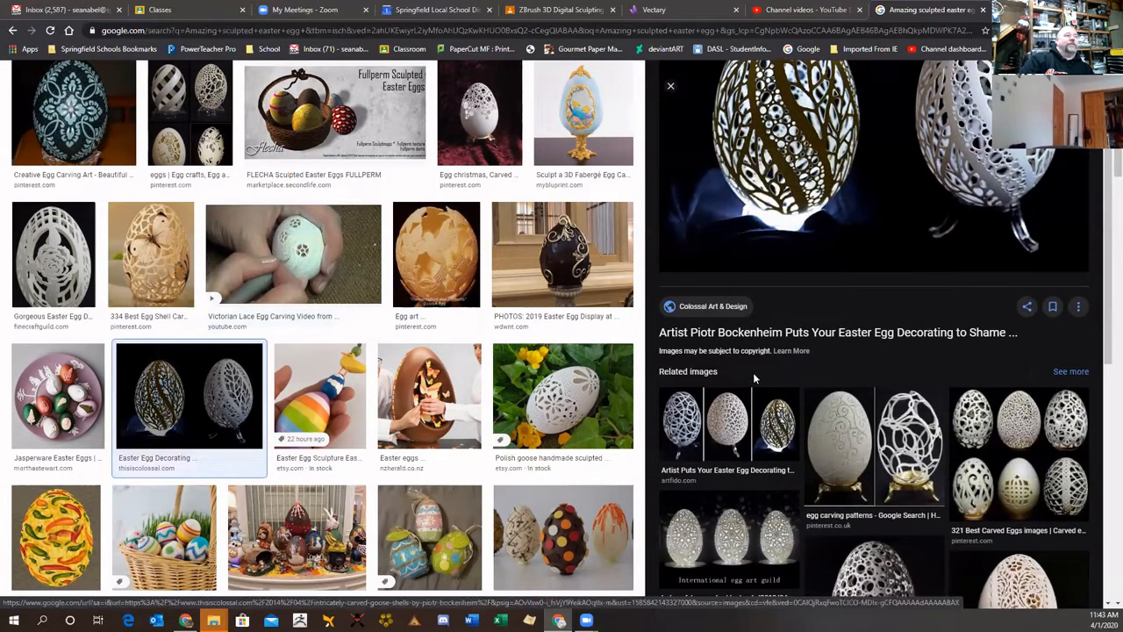
{"action": "scroll", "coordinate": [969, 430], "scroll_direction": "down", "scroll_amount": 2}
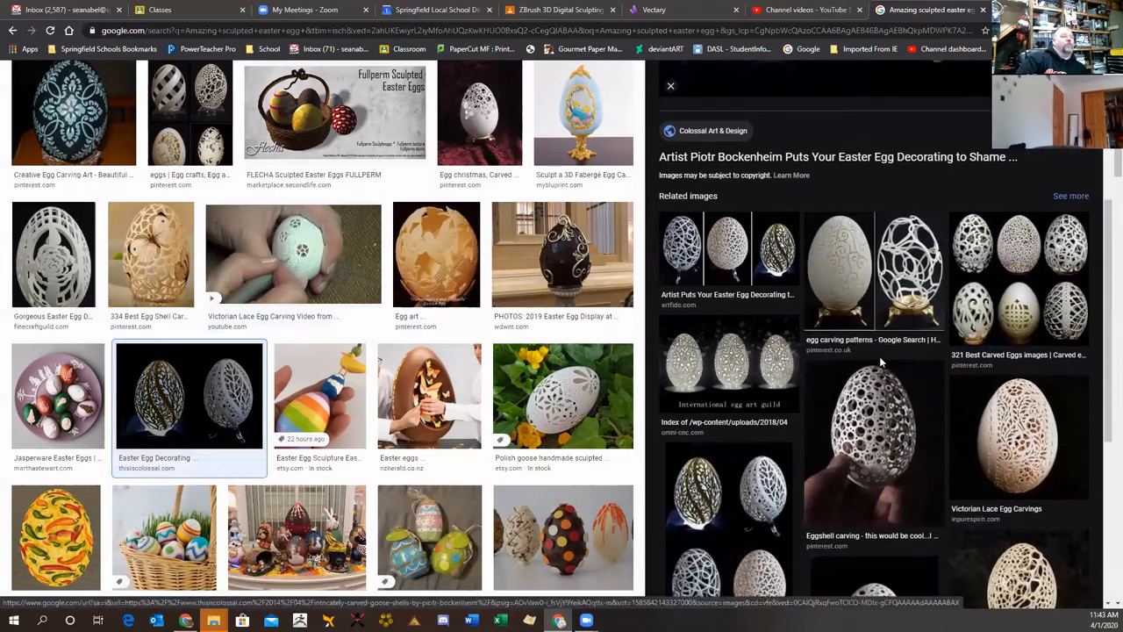
- Examine the illuminated pair of carved eggs and the related images of lace-cut and pierced eggshells
{"action": "scroll", "coordinate": [886, 342], "scroll_direction": "up", "scroll_amount": 3}
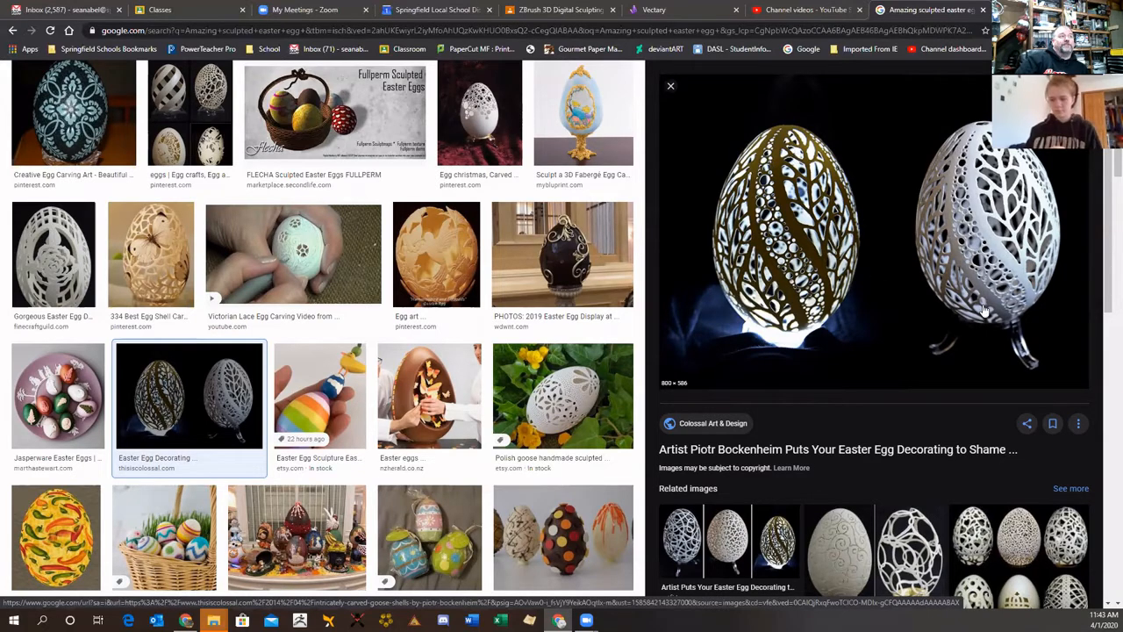
{"action": "scroll", "coordinate": [913, 263], "scroll_direction": "down", "scroll_amount": 2}
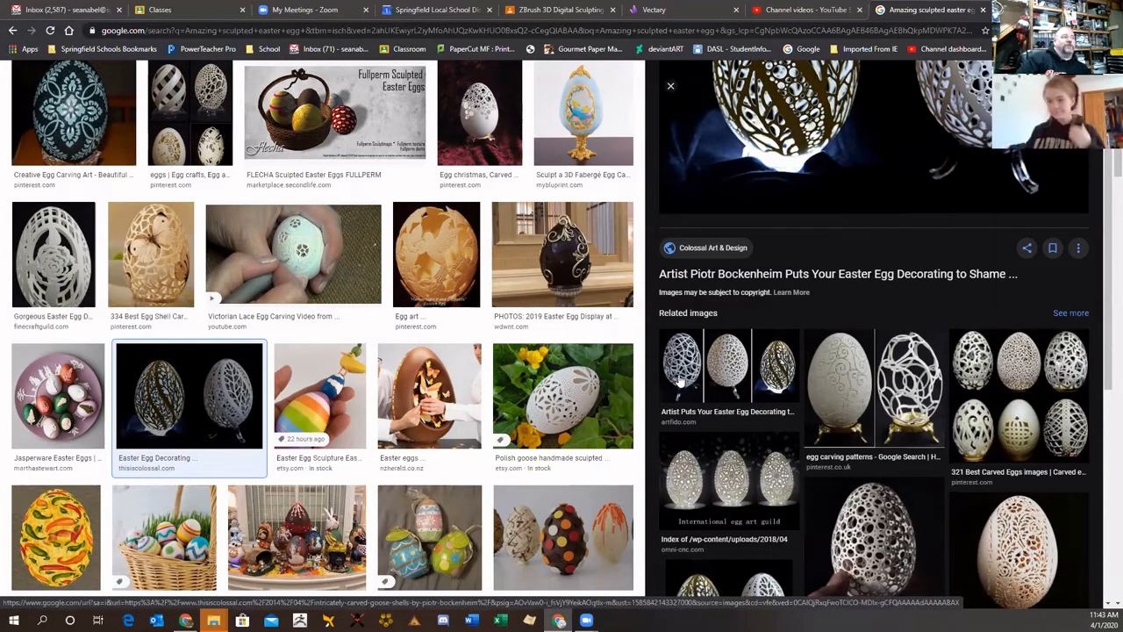
{"action": "scroll", "coordinate": [728, 413], "scroll_direction": "down", "scroll_amount": 3}
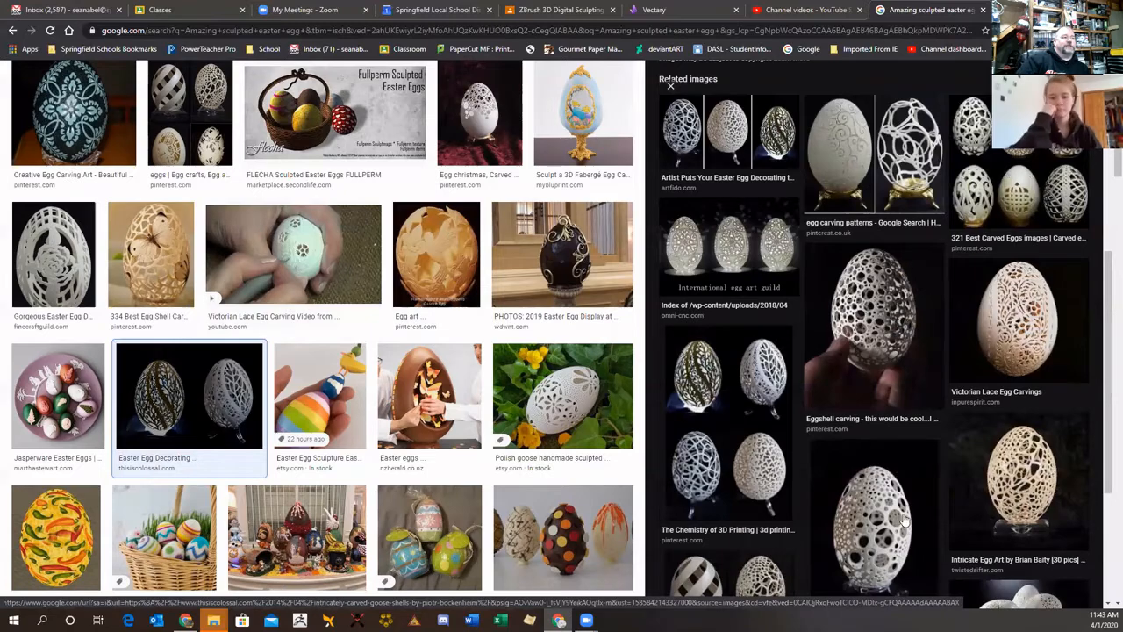
{"action": "scroll", "coordinate": [712, 448], "scroll_direction": "down", "scroll_amount": 2}
{"action": "scroll", "coordinate": [758, 411], "scroll_direction": "down", "scroll_amount": 1}
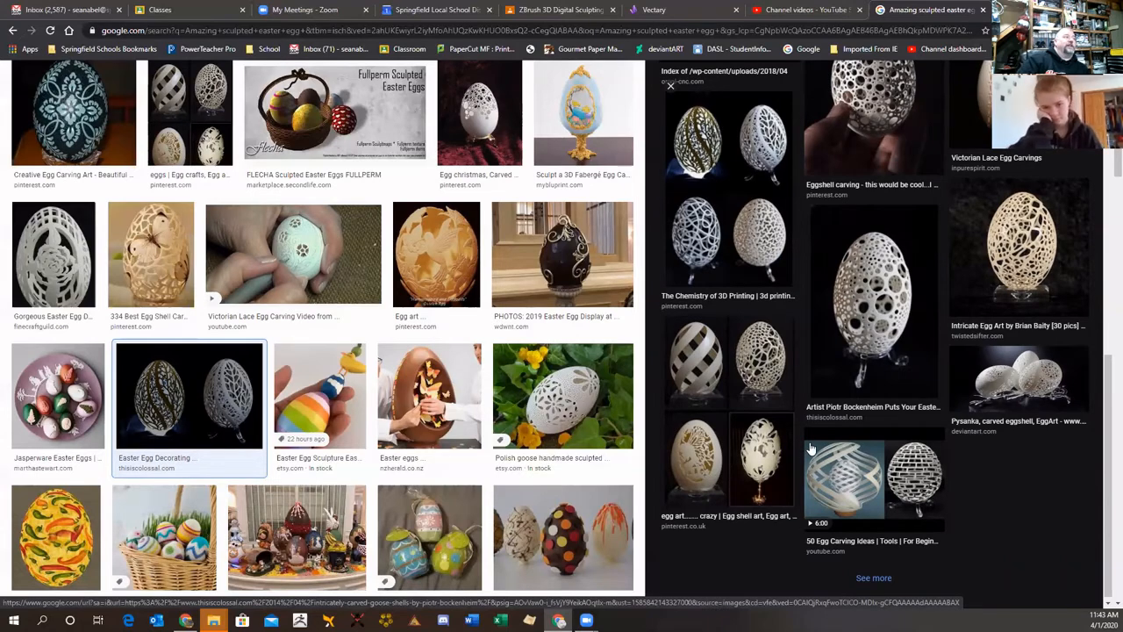
{"action": "left_click", "coordinate": [871, 307]}
{"action": "scroll", "coordinate": [814, 448], "scroll_direction": "up", "scroll_amount": 2}
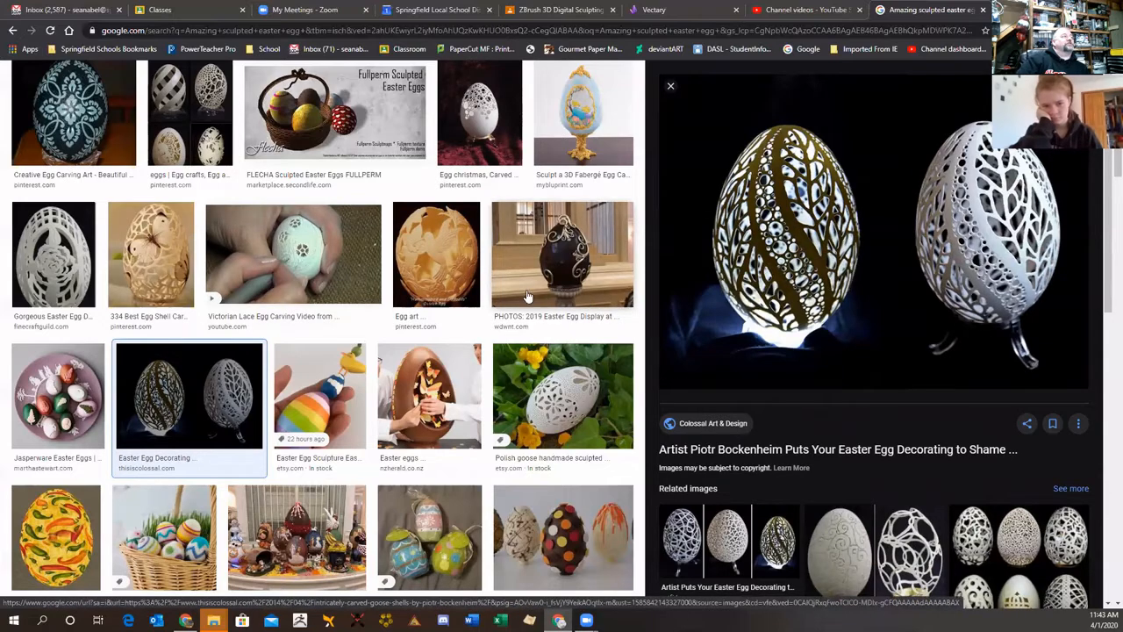
{"action": "scroll", "coordinate": [143, 72], "scroll_direction": "up", "scroll_amount": 2}
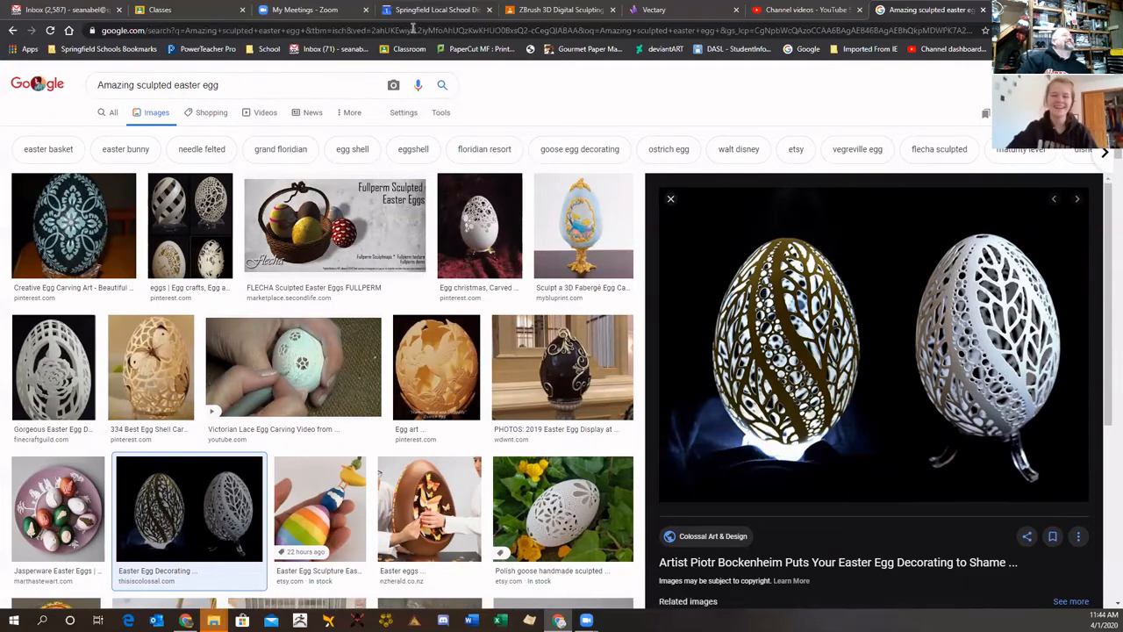
- Switch to the Vectary egg, move the Taper to about Y -20, Z 10 and stretch it to about 1.26 in height
{"action": "left_click", "coordinate": [689, 10]}
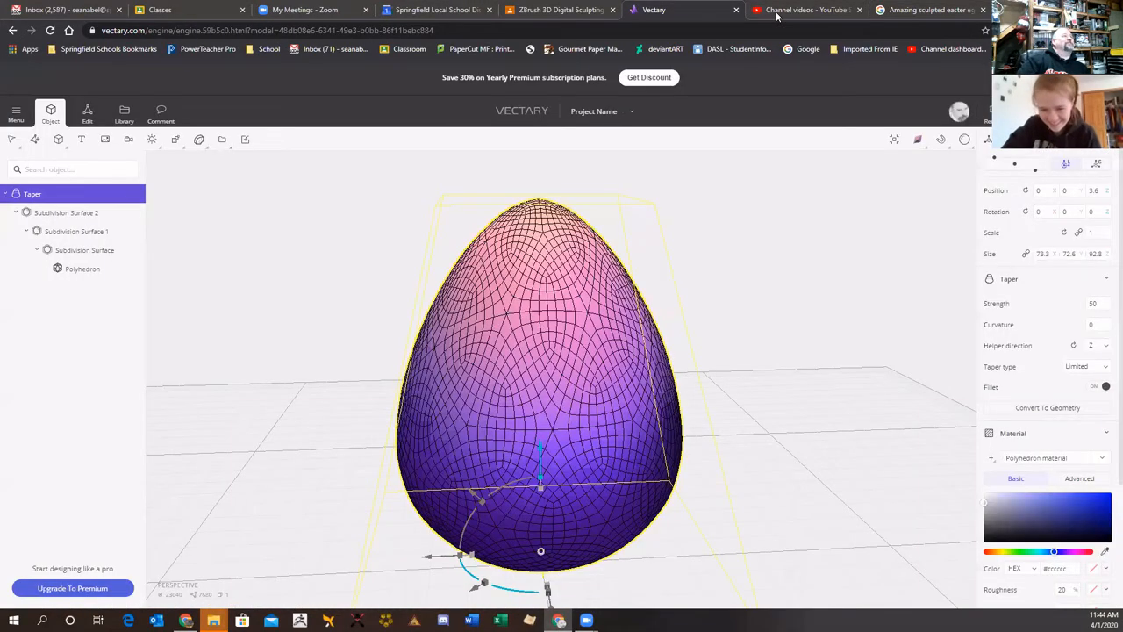
{"action": "left_click_drag", "start_coordinate": [711, 360], "coordinate": [516, 521]}
{"action": "left_click_drag", "start_coordinate": [515, 411], "coordinate": [515, 374]}
{"action": "mouse_move", "coordinate": [517, 420]}
{"action": "left_mouse_down"}
{"action": "mouse_move", "coordinate": [516, 433]}
{"action": "mouse_move", "coordinate": [515, 390]}
{"action": "mouse_move", "coordinate": [515, 412]}
{"action": "mouse_move", "coordinate": [512, 400]}
{"action": "left_mouse_up"}
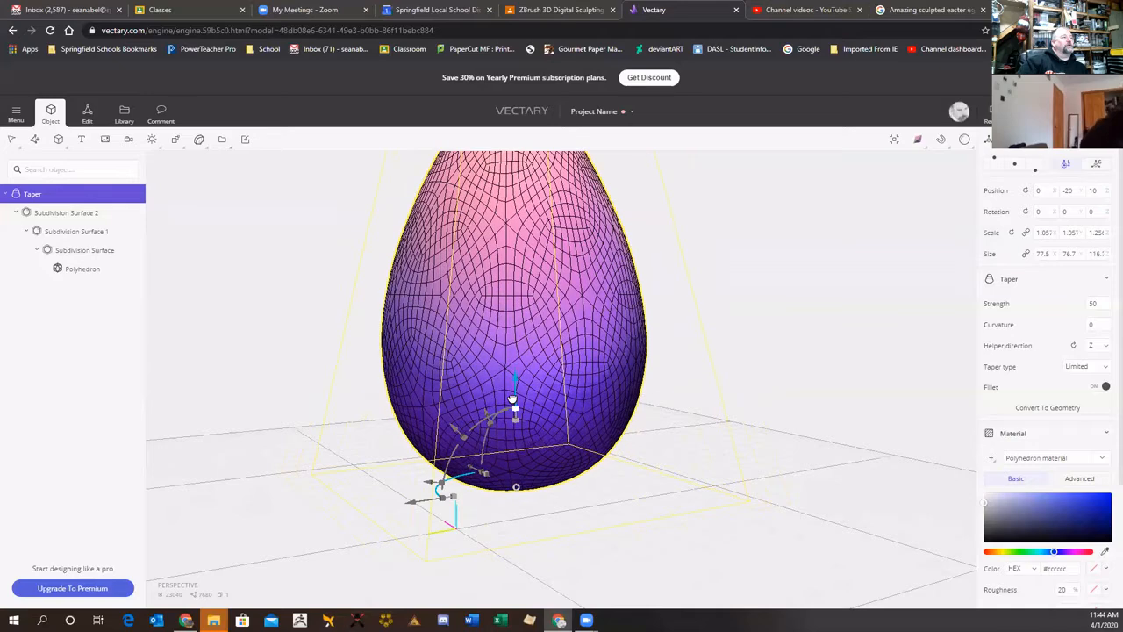
{"action": "left_click_drag", "start_coordinate": [681, 385], "coordinate": [691, 394]}
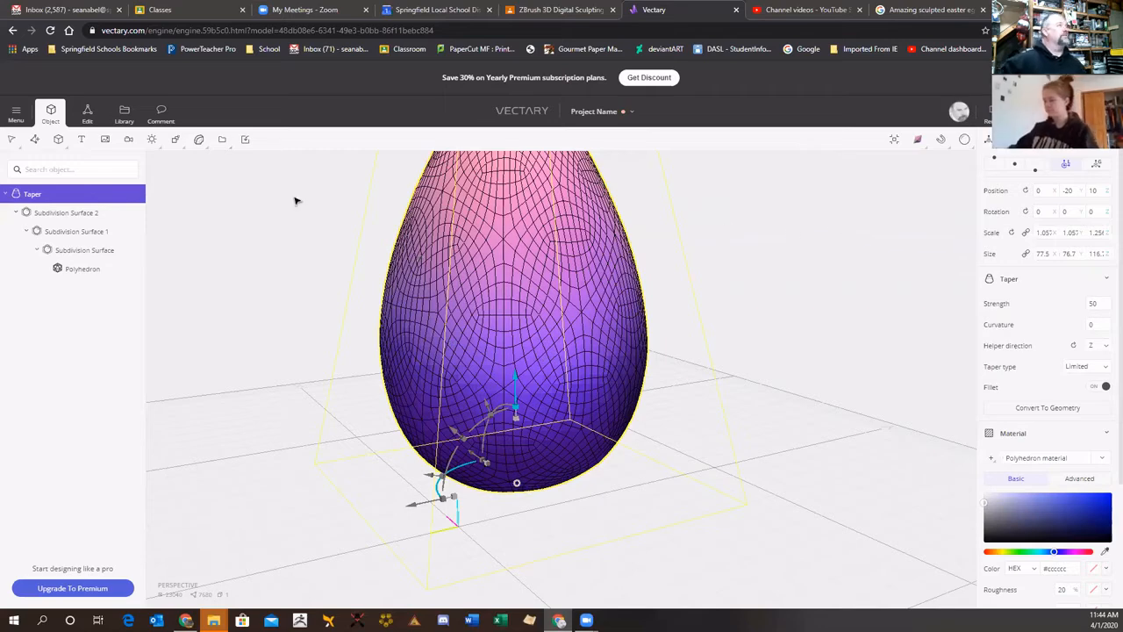
- Try a Boolean subtract on the Polyhedron inside the egg and undo it
{"action": "left_click", "coordinate": [198, 142]}
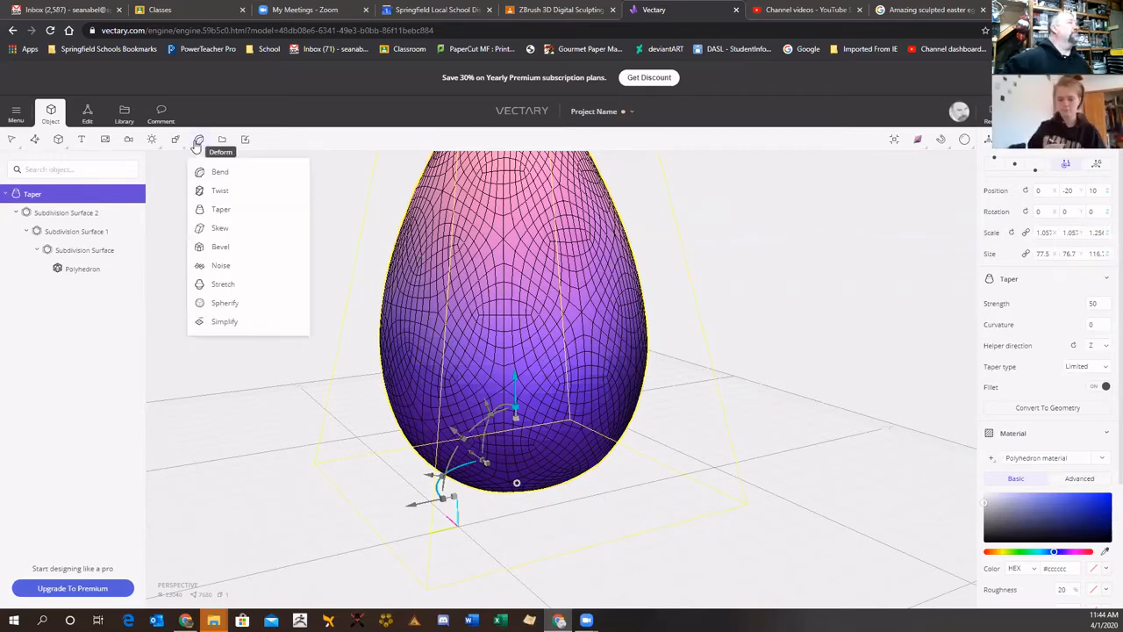
{"action": "left_click", "coordinate": [178, 140]}
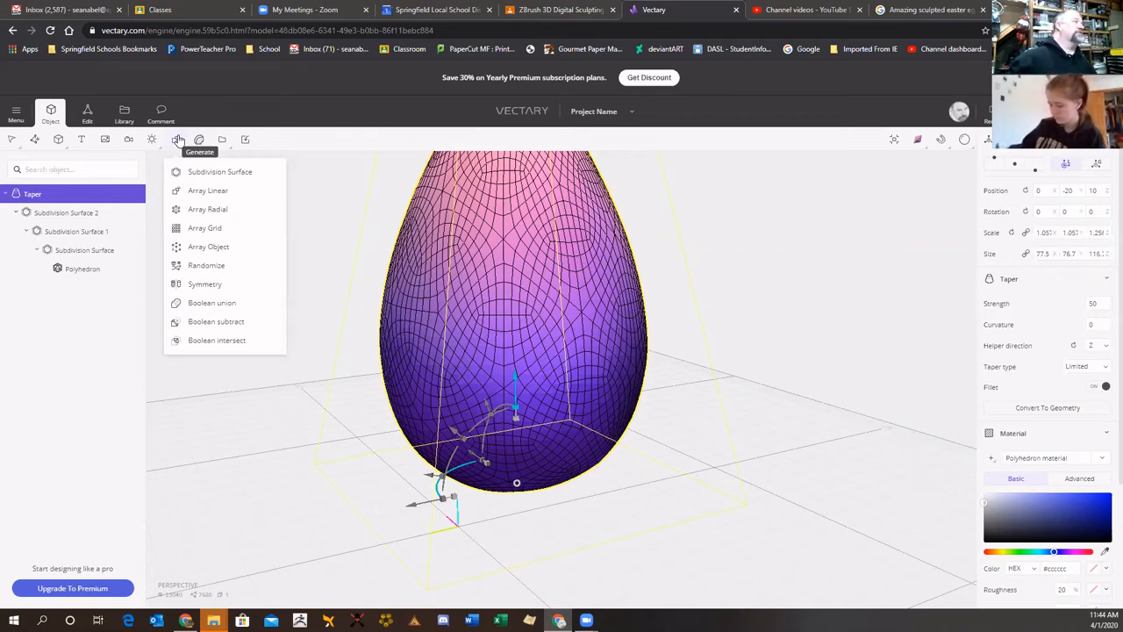
{"action": "left_click", "coordinate": [77, 274]}
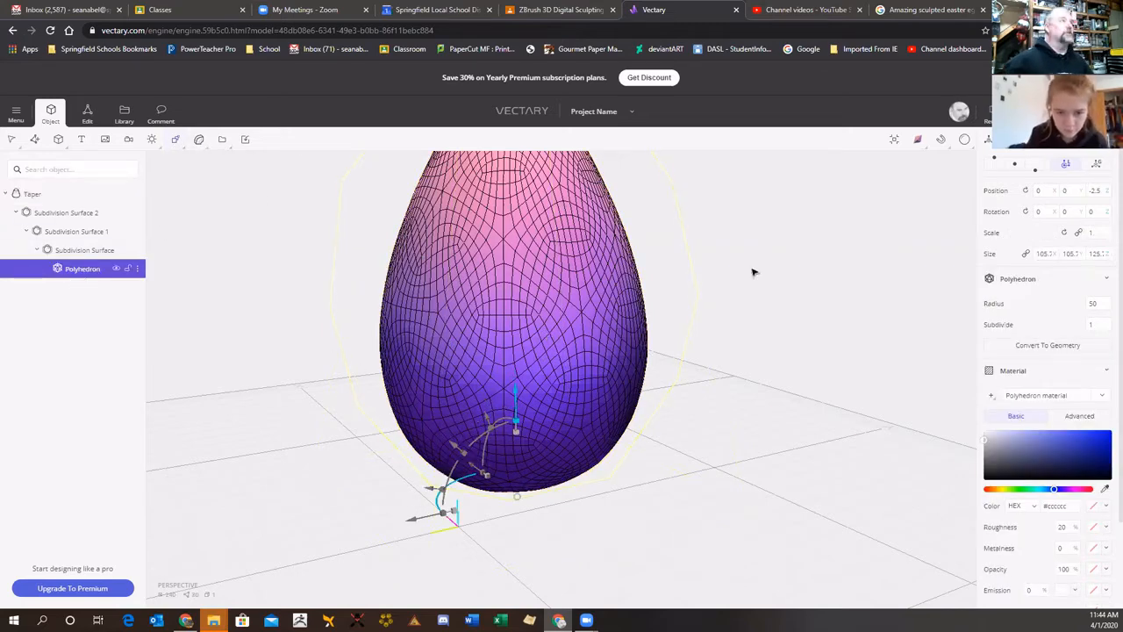
{"action": "left_click", "coordinate": [893, 140]}
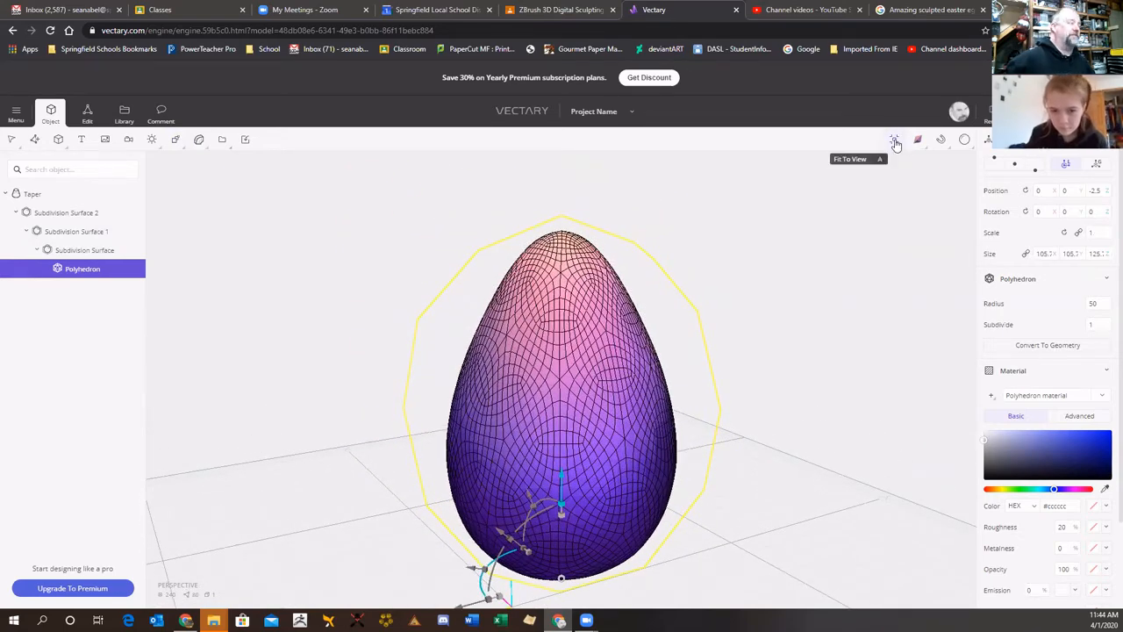
{"action": "left_click", "coordinate": [175, 141]}
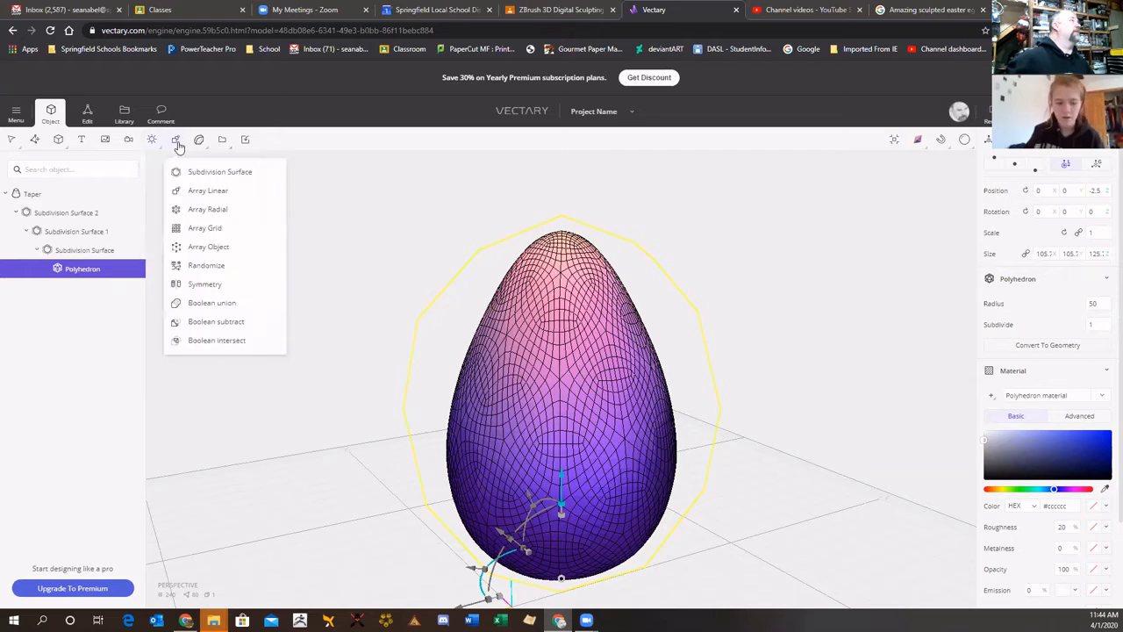
{"action": "left_click", "coordinate": [235, 331]}
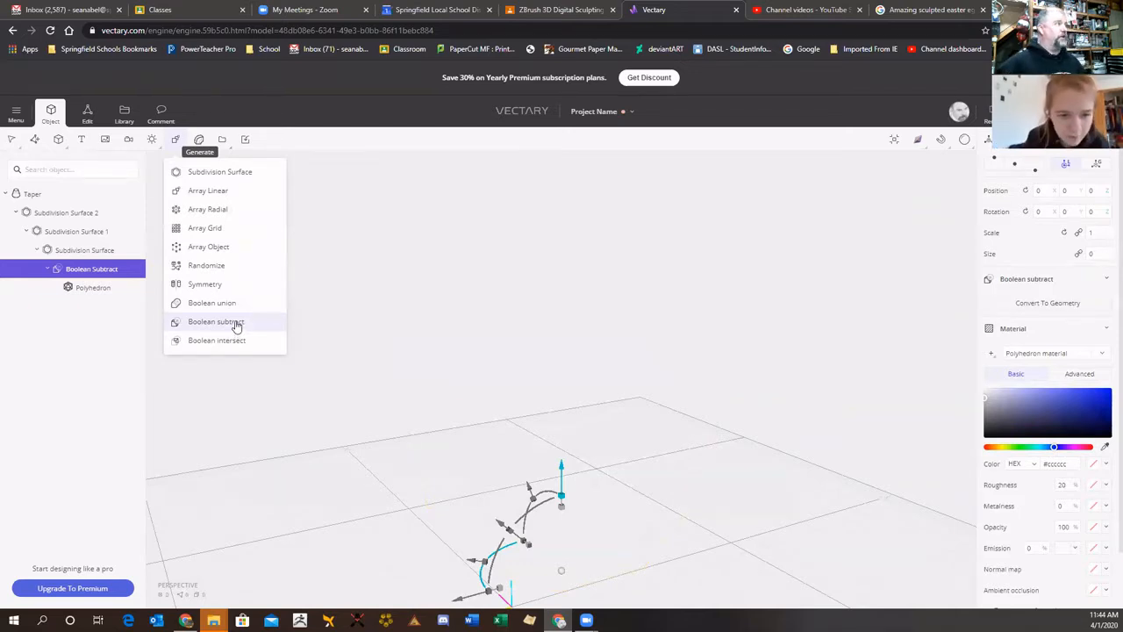
{"action": "key", "text": "ctrl+z"}
- Add a torus beside the Polyhedron, raise it to about Z 67.7 and scale it down to about 0.64
{"action": "left_click", "coordinate": [67, 143]}
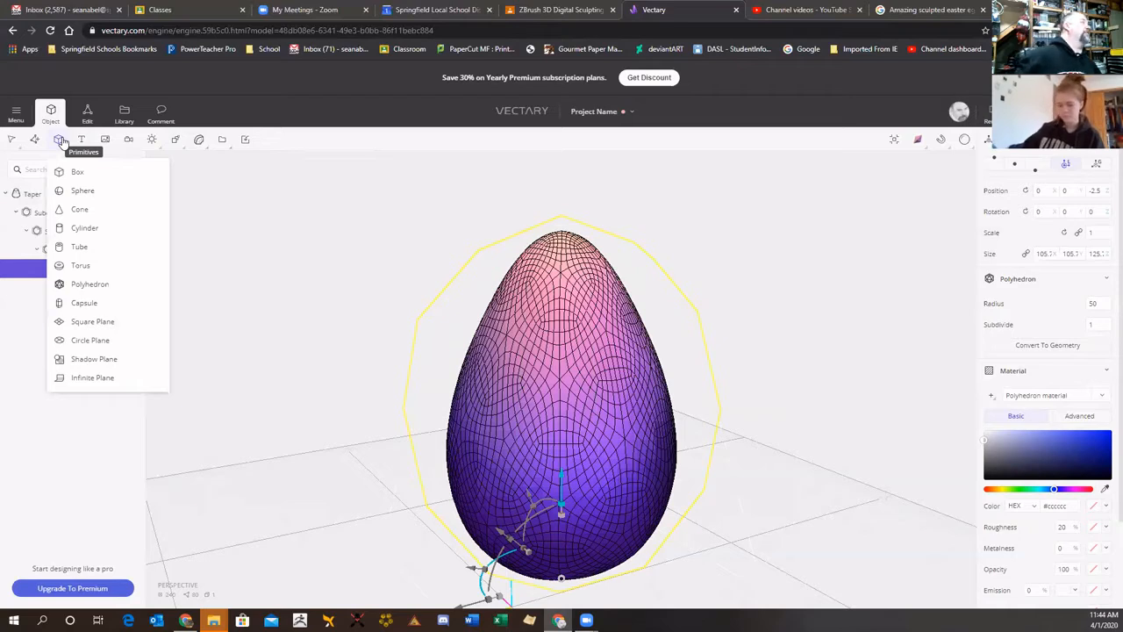
{"action": "left_click", "coordinate": [88, 266]}
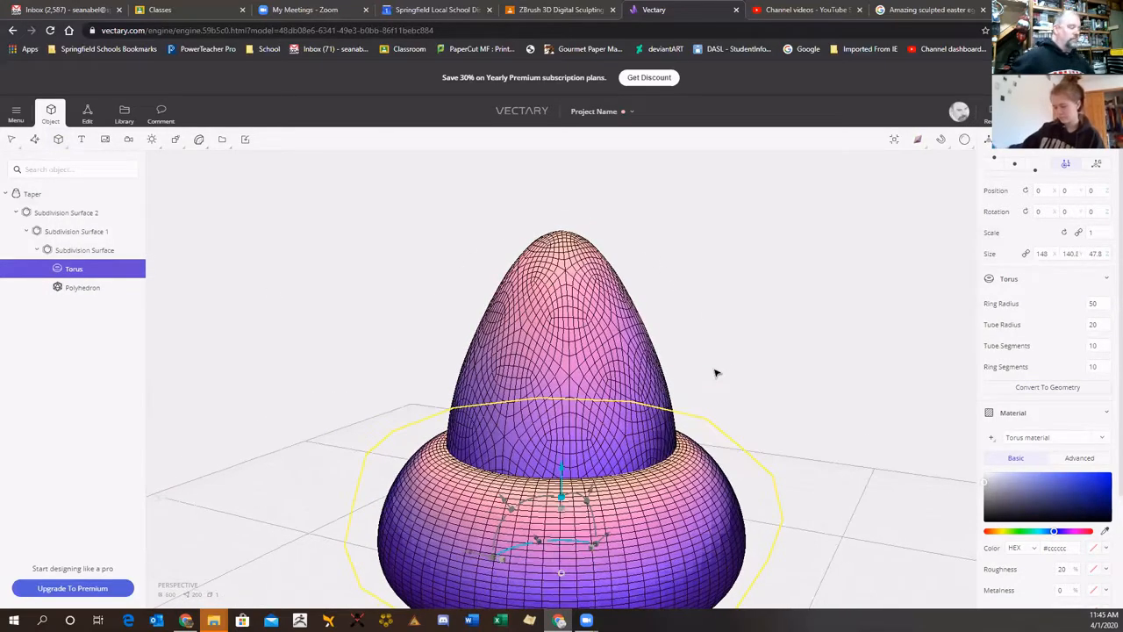
{"action": "key", "text": "f"}
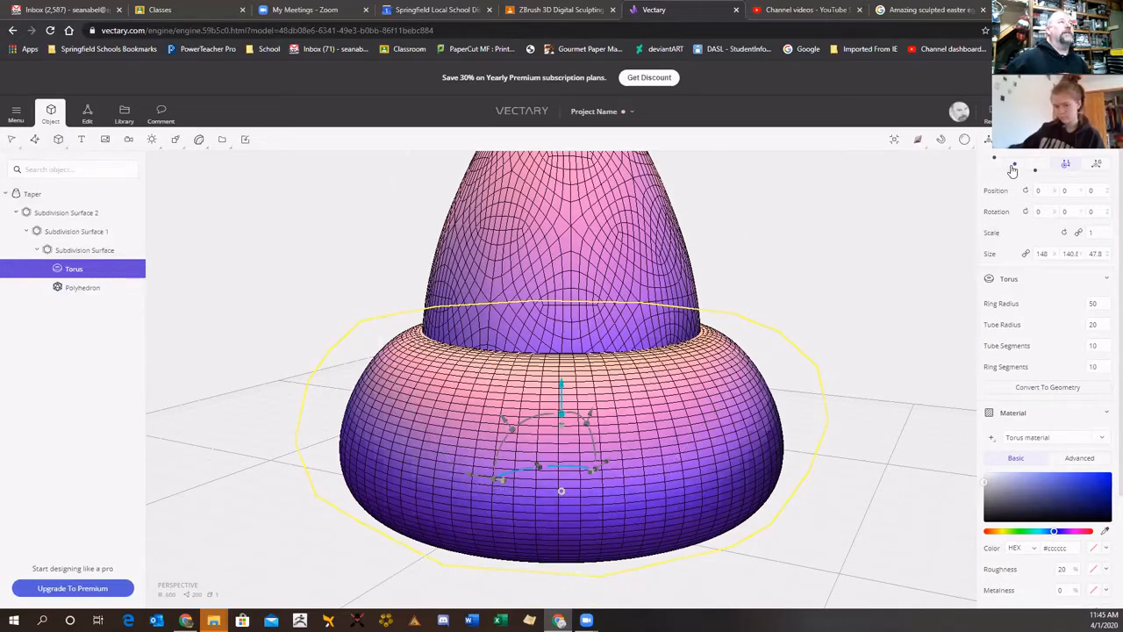
{"action": "left_click_drag", "start_coordinate": [560, 409], "coordinate": [540, 81]}
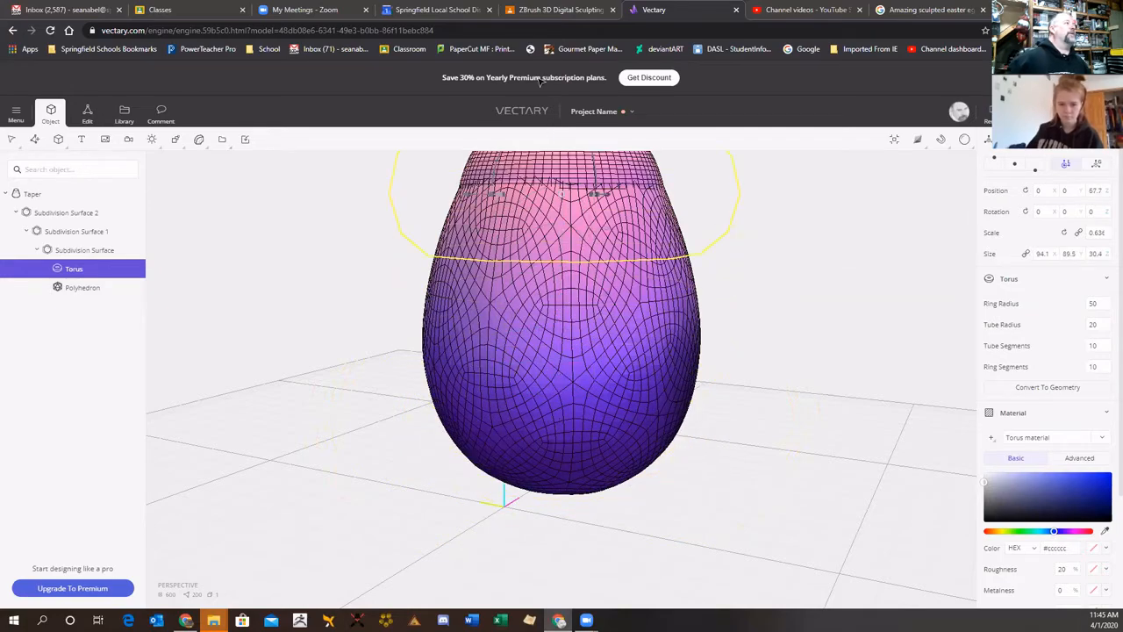
{"action": "key", "text": "f"}
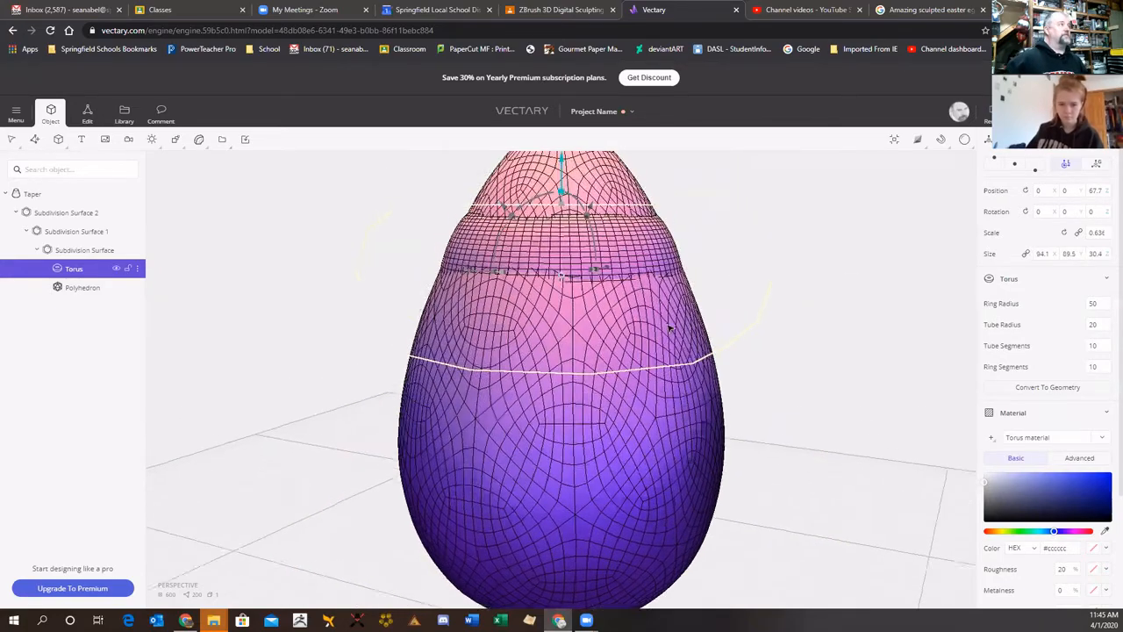
- Scale the torus to about 92 × 83 × 34 so it only protrudes from the sides of the upper egg
{"action": "right_click_drag", "start_coordinate": [829, 314], "coordinate": [617, 349]}
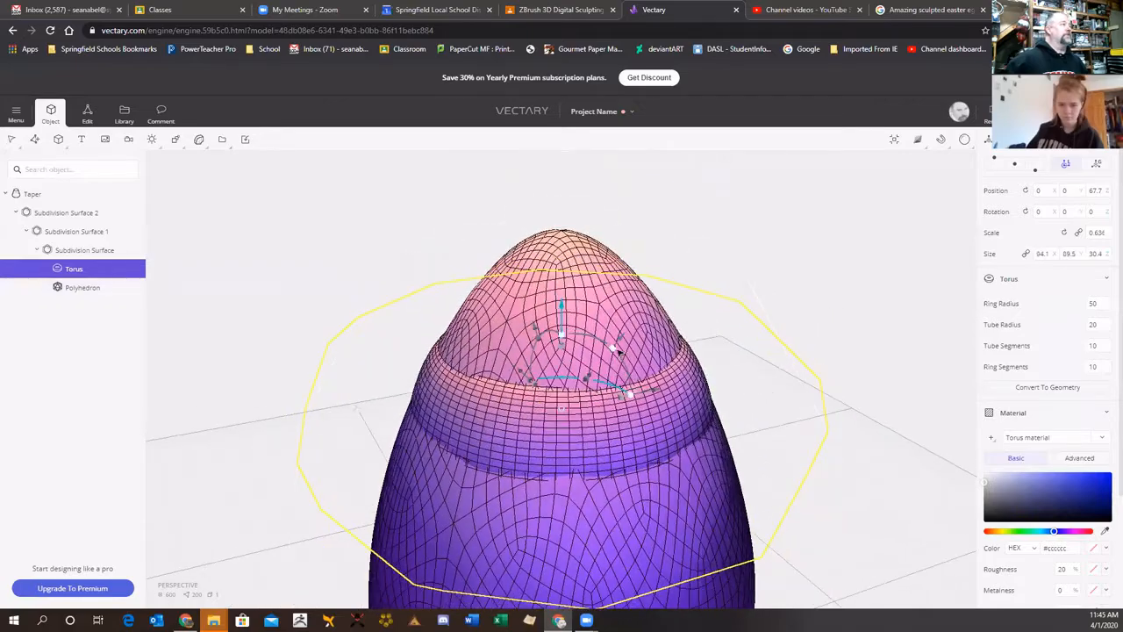
{"action": "left_click_drag", "start_coordinate": [612, 349], "coordinate": [560, 347]}
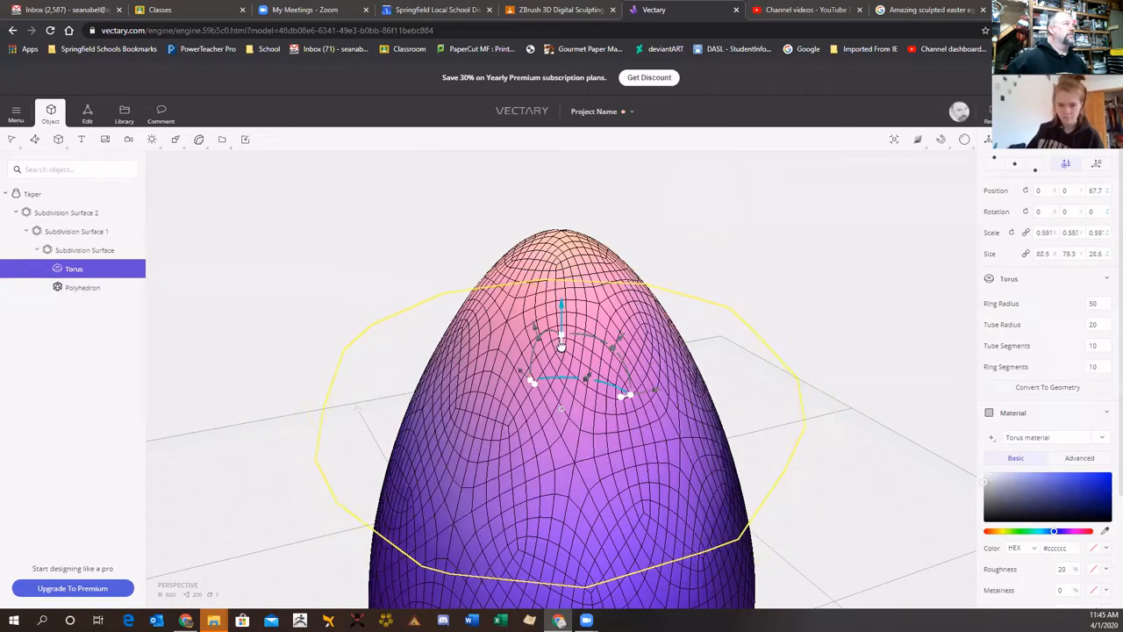
{"action": "left_click_drag", "start_coordinate": [728, 333], "coordinate": [900, 318]}
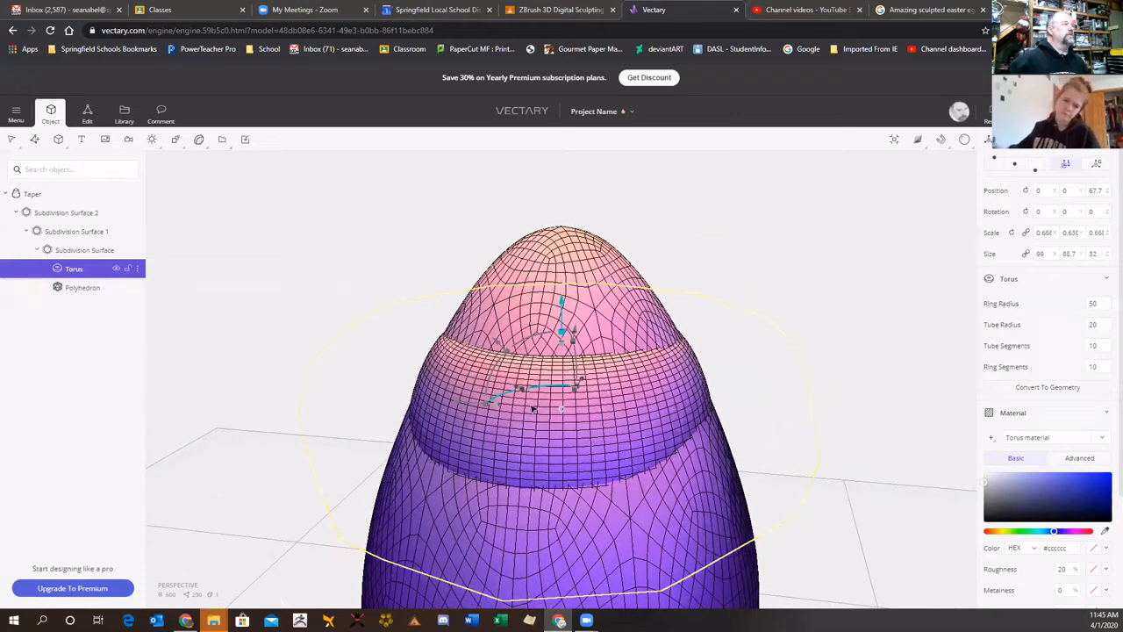
{"action": "mouse_move", "coordinate": [488, 404]}
{"action": "left_mouse_down"}
{"action": "mouse_move", "coordinate": [502, 408]}
{"action": "mouse_move", "coordinate": [491, 404]}
{"action": "left_mouse_up"}
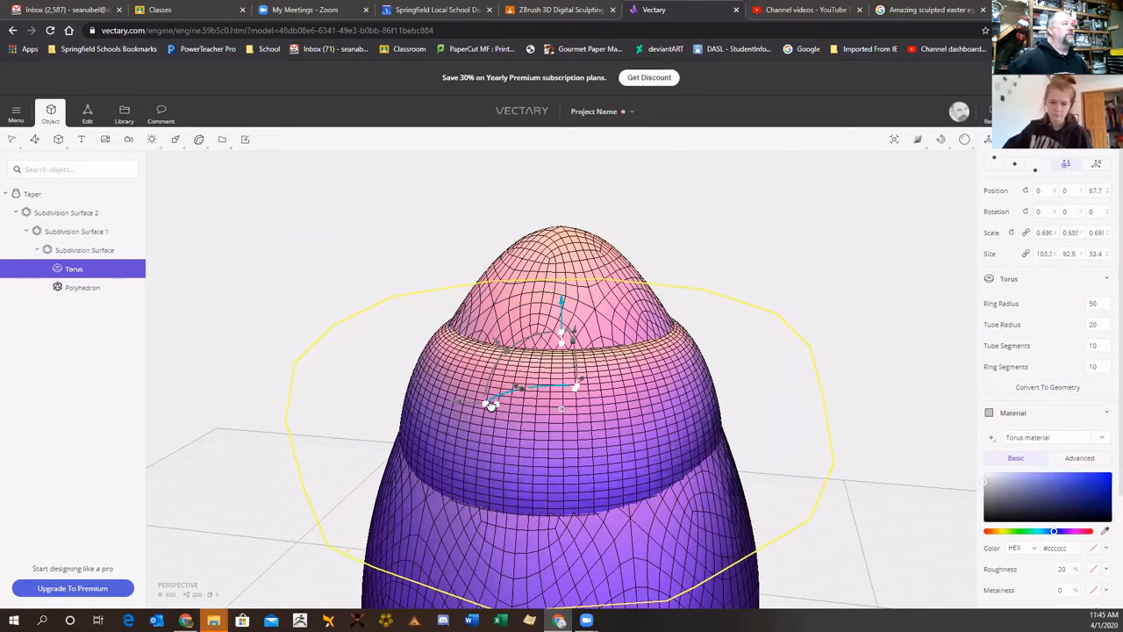
{"action": "left_click_drag", "start_coordinate": [560, 342], "coordinate": [561, 351]}
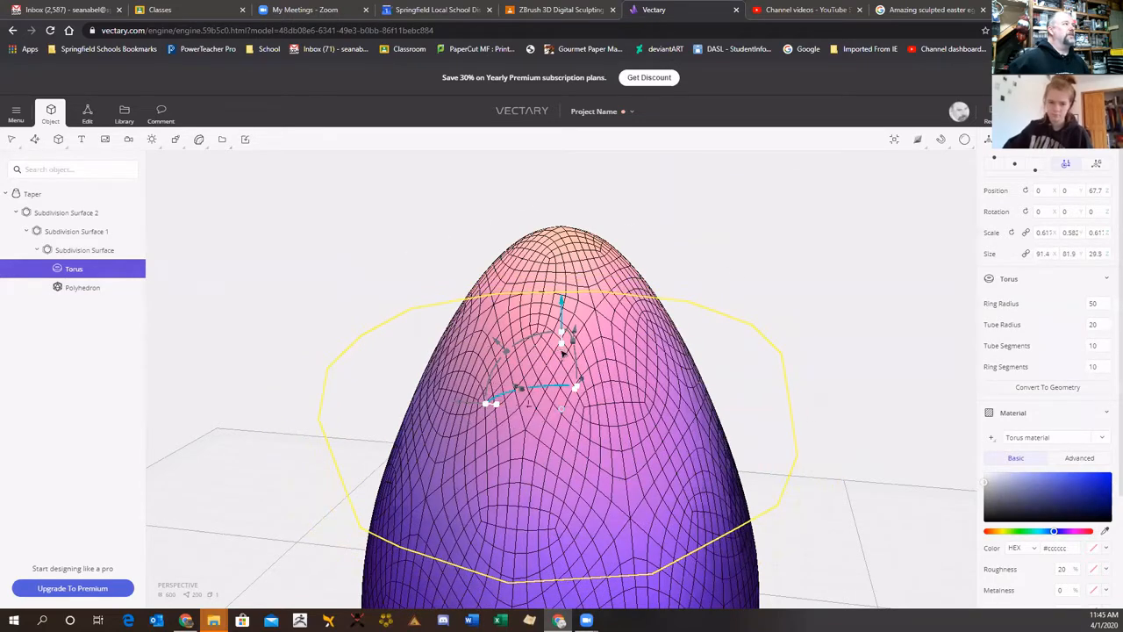
{"action": "left_click_drag", "start_coordinate": [496, 405], "coordinate": [526, 389]}
{"action": "left_click_drag", "start_coordinate": [792, 374], "coordinate": [546, 373]}
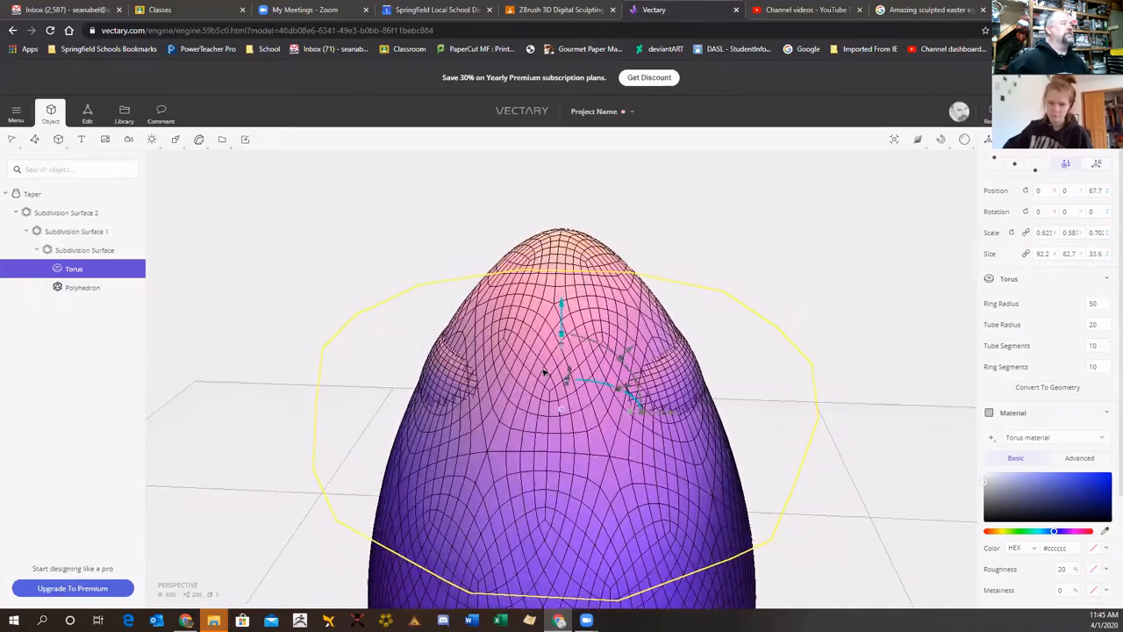
- Apply a Boolean subtract to the torus and deselect it
{"action": "left_click", "coordinate": [175, 139]}
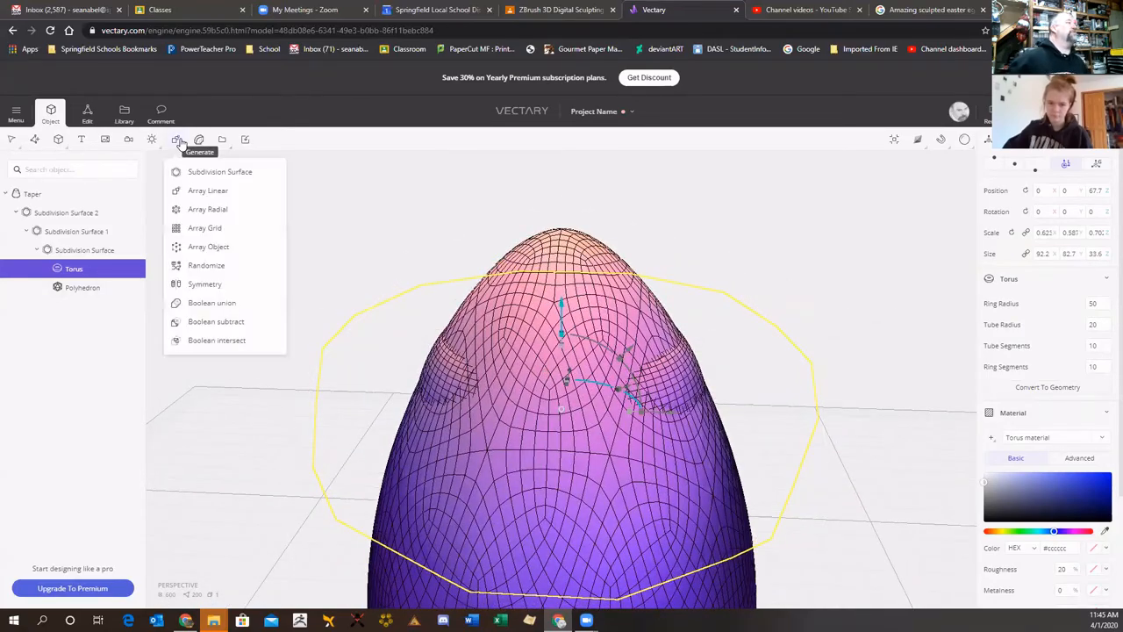
{"action": "left_click", "coordinate": [226, 322]}
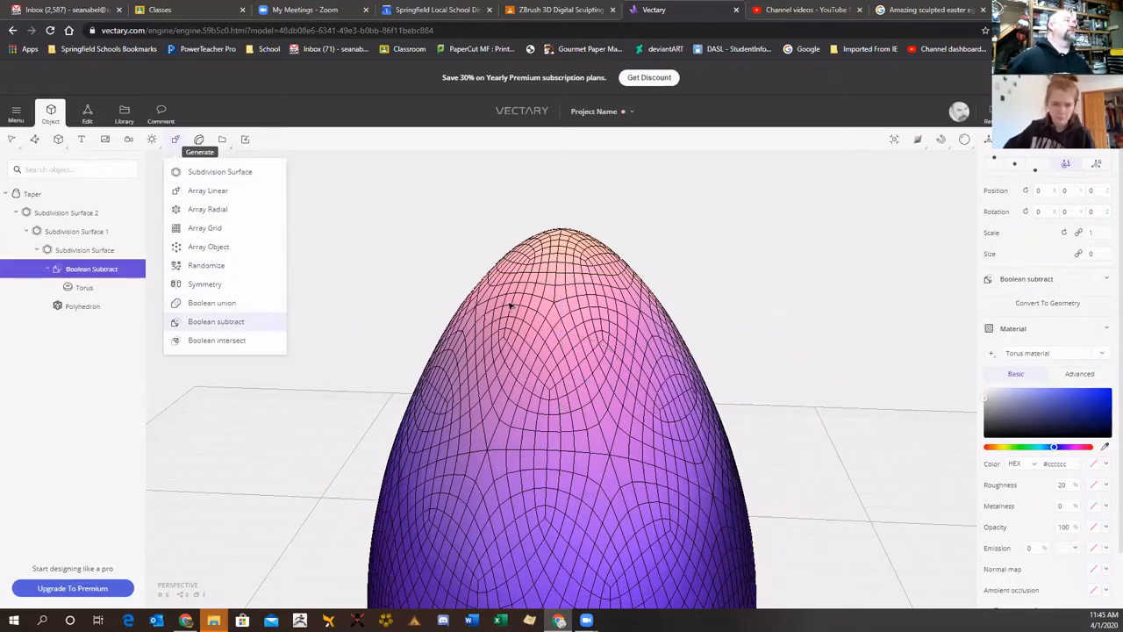
{"action": "mouse_move", "coordinate": [921, 145]}
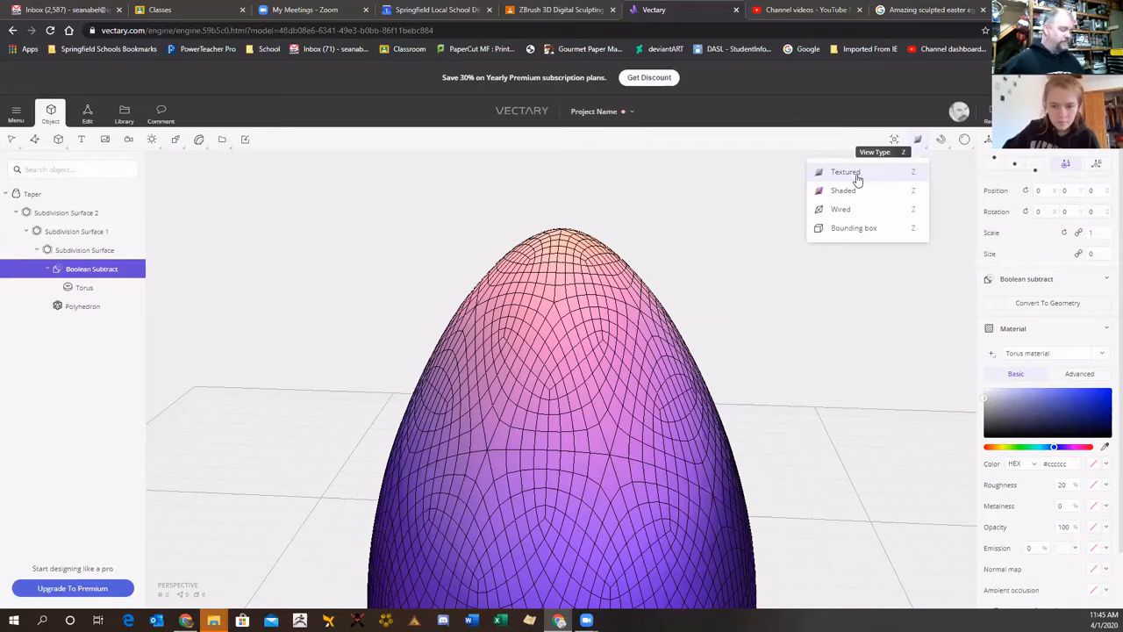
{"action": "left_click", "coordinate": [797, 293]}
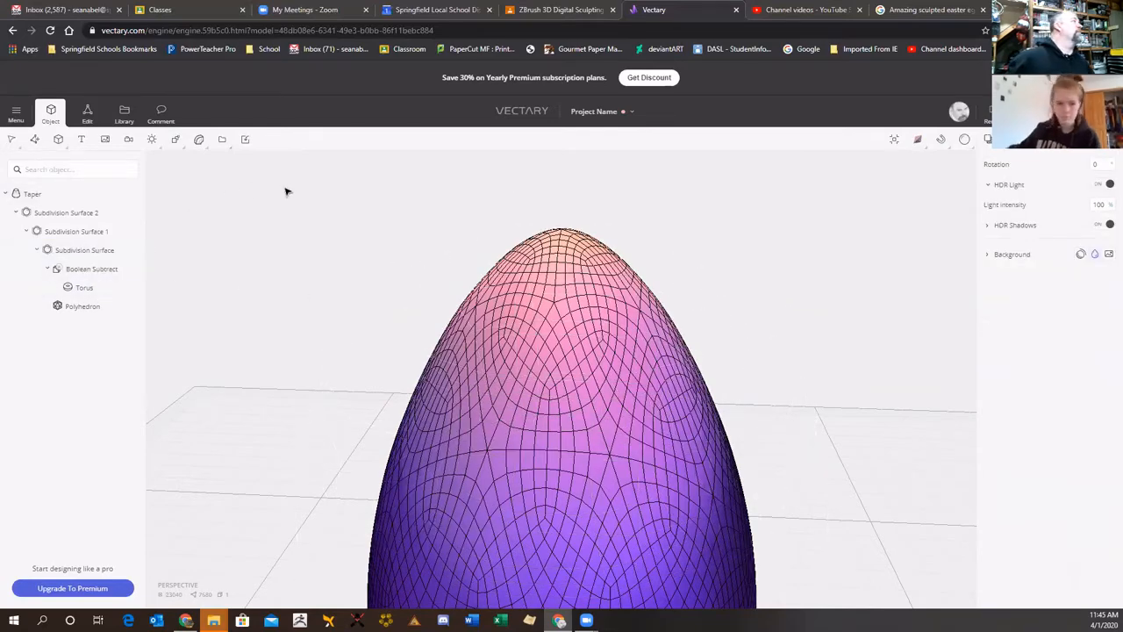
- Inspect the egg from several angles with the Polyhedron and the Boolean Subtract object selected in turn
{"action": "left_click", "coordinate": [69, 312]}
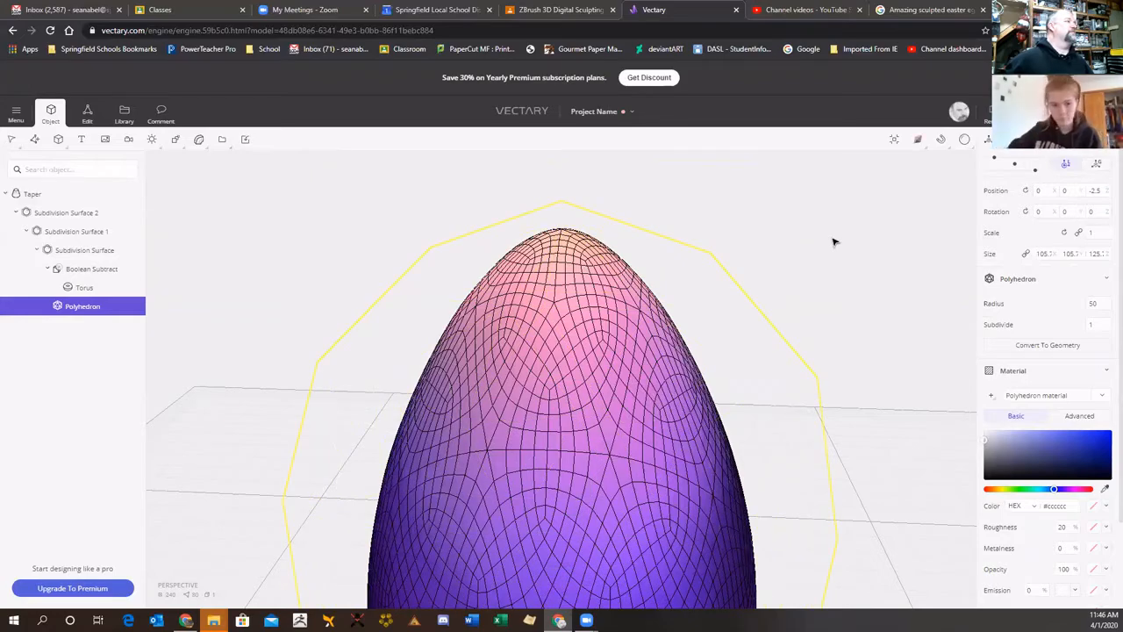
{"action": "left_click_drag", "start_coordinate": [858, 252], "coordinate": [824, 189]}
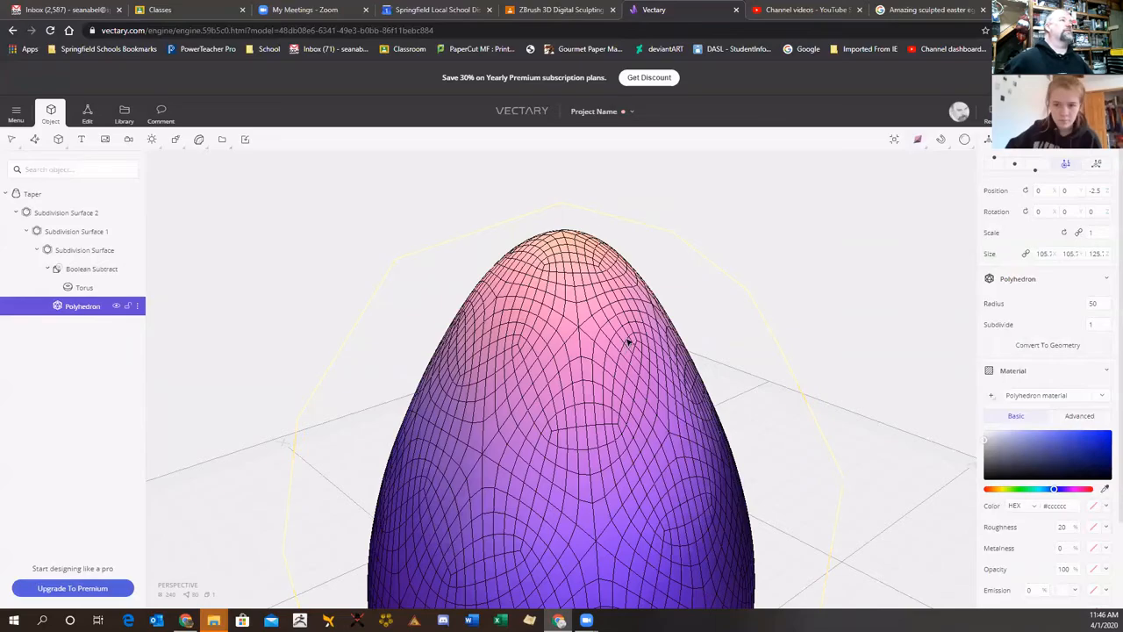
{"action": "left_click_drag", "start_coordinate": [626, 338], "coordinate": [786, 291]}
{"action": "scroll", "coordinate": [800, 299], "scroll_direction": "down", "scroll_amount": 2}
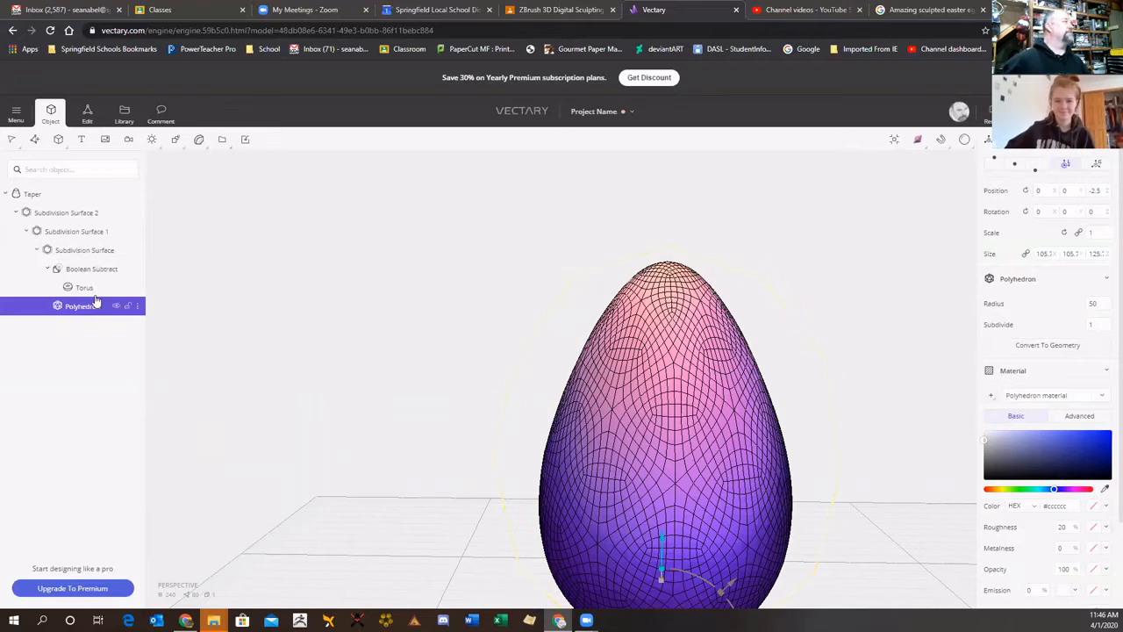
{"action": "left_click", "coordinate": [87, 270]}
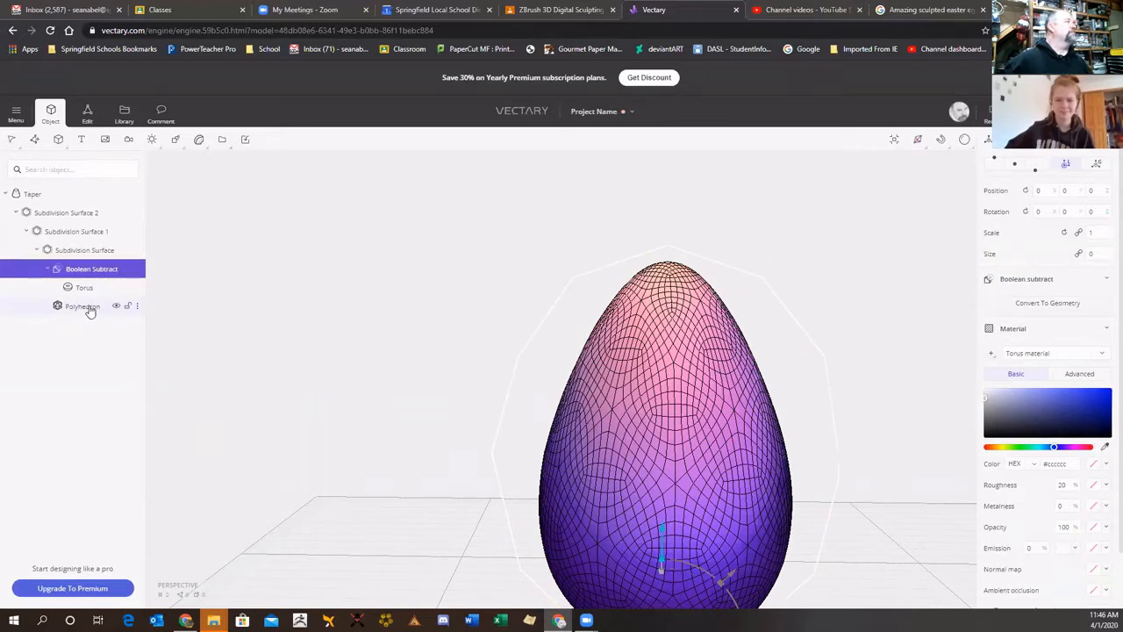
{"action": "left_click", "coordinate": [86, 307]}
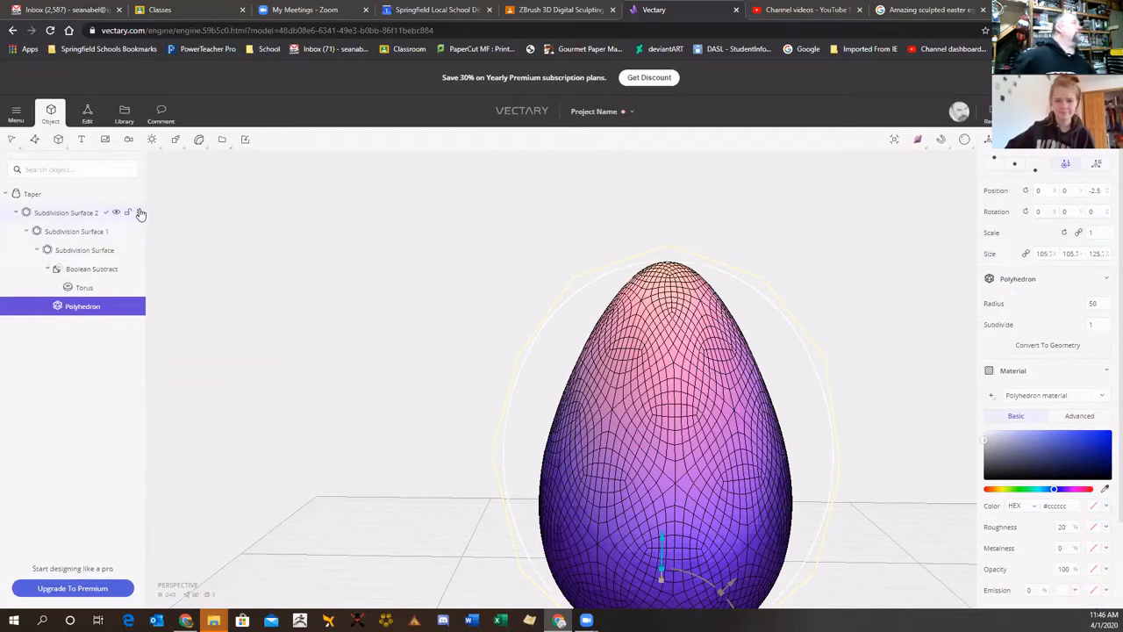
- Convert the Polyhedron inside the Subdivision Surface stack to mesh geometry
{"action": "left_click", "coordinate": [87, 114]}
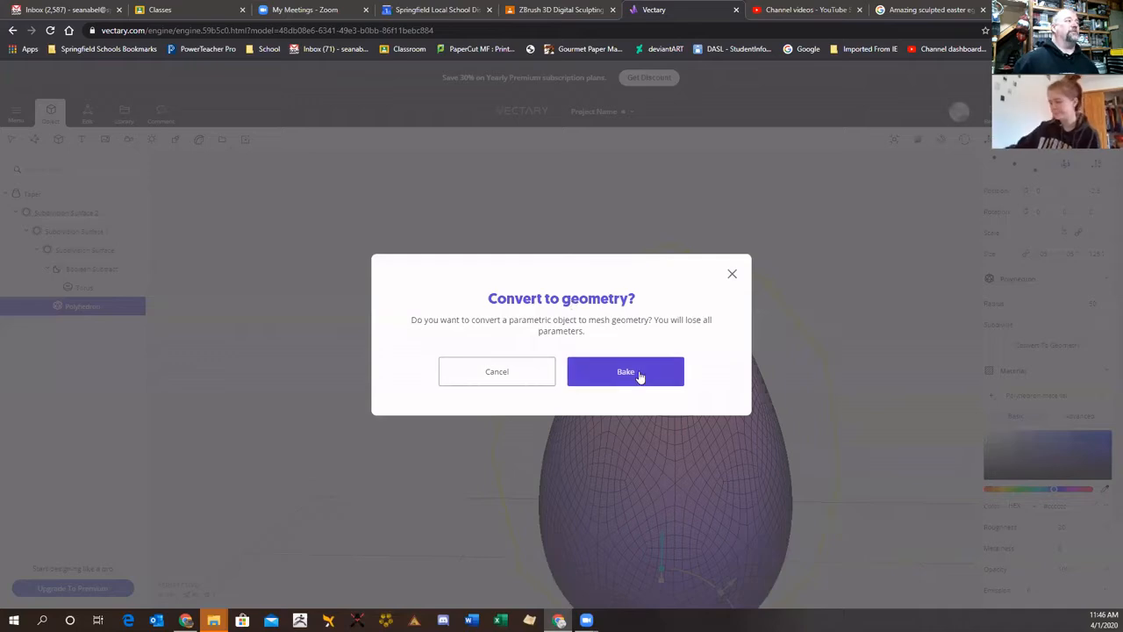
{"action": "left_click", "coordinate": [731, 275]}
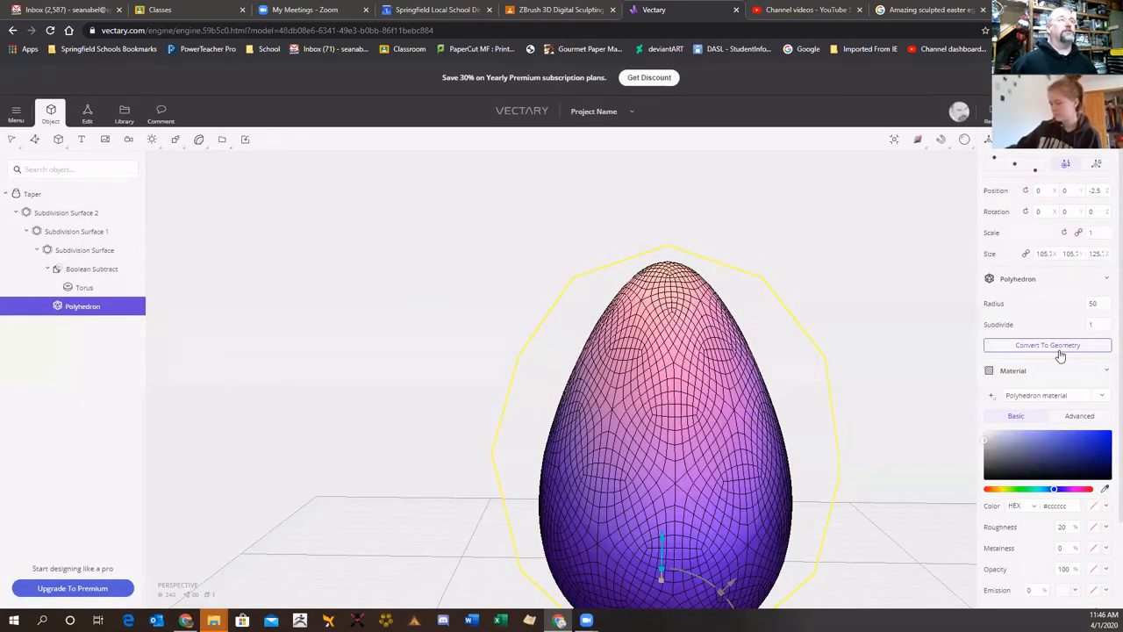
{"action": "left_click", "coordinate": [1059, 347]}
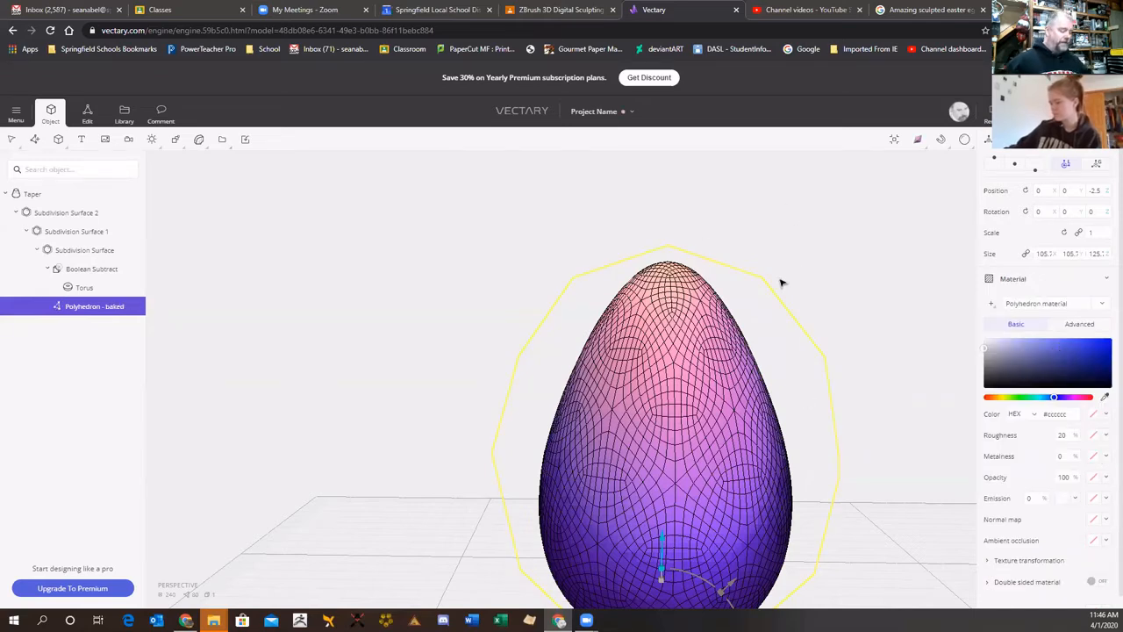
- Switch between display modes and examine the torus inside the Boolean Subtract from several angles
{"action": "left_click", "coordinate": [917, 141]}
{"action": "key", "text": "z"}
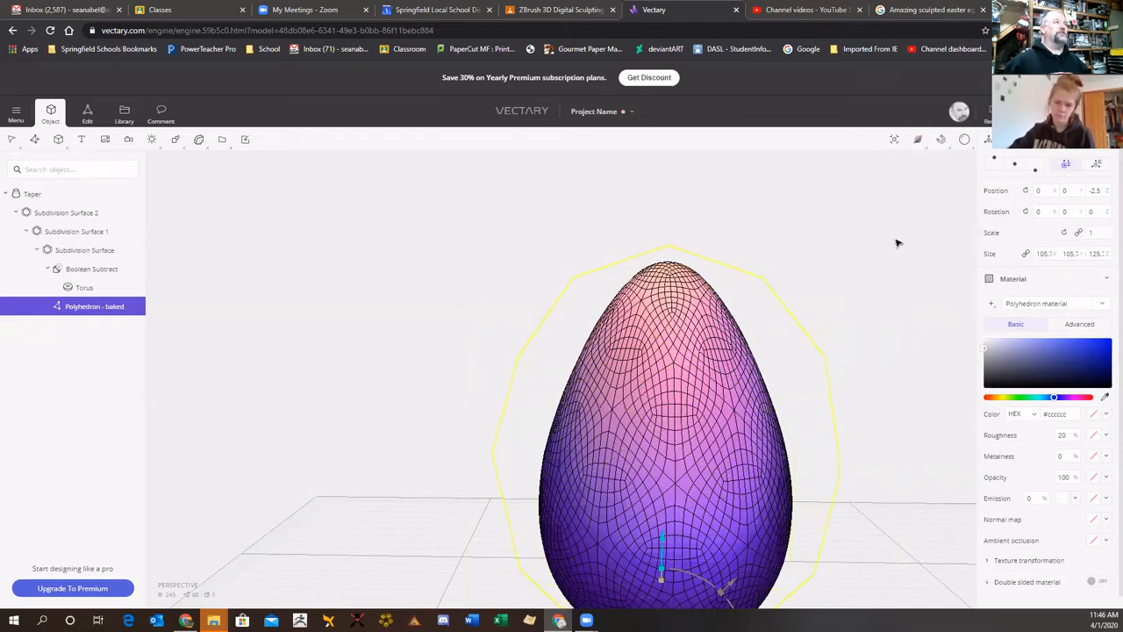
{"action": "key", "text": "z"}
{"action": "key", "text": "z"}
{"action": "right_click_drag", "start_coordinate": [877, 297], "coordinate": [749, 321]}
{"action": "left_click", "coordinate": [77, 289]}
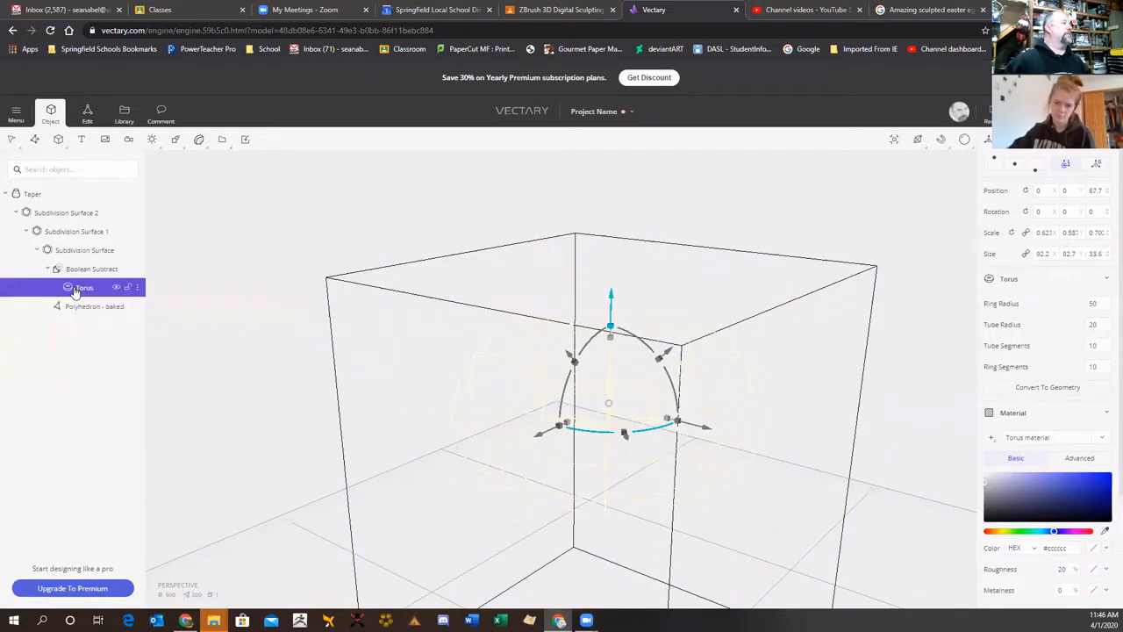
{"action": "right_click_drag", "start_coordinate": [726, 186], "coordinate": [790, 216]}
{"action": "key", "text": "z"}
{"action": "key", "text": "z"}
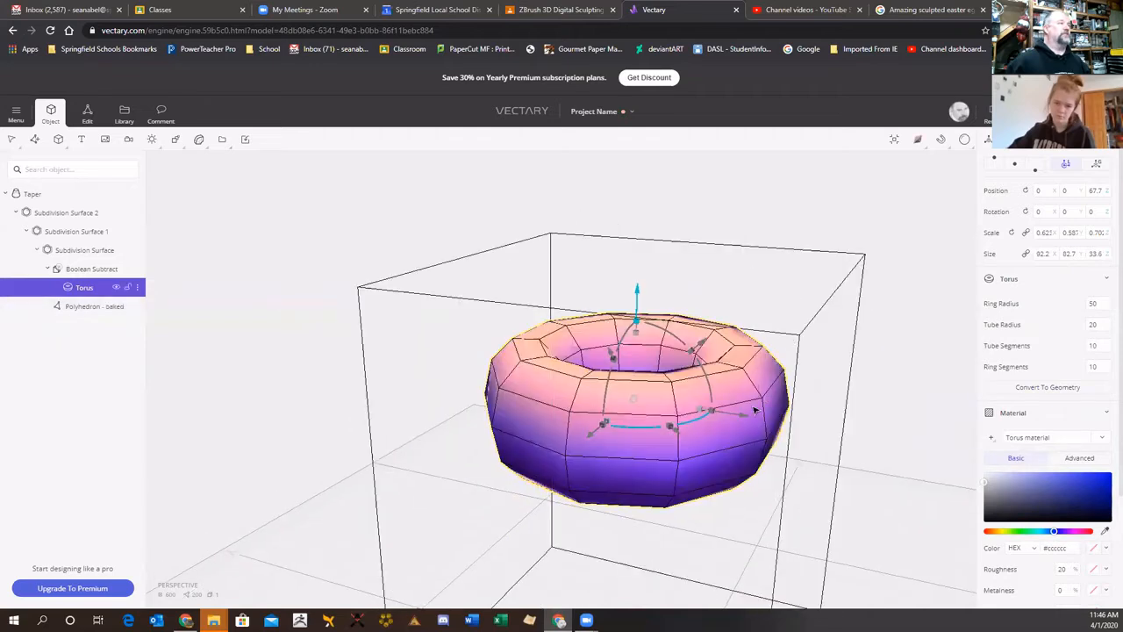
- Lock and group the torus, and apply a Boolean subtract to the group
{"action": "left_click", "coordinate": [136, 289]}
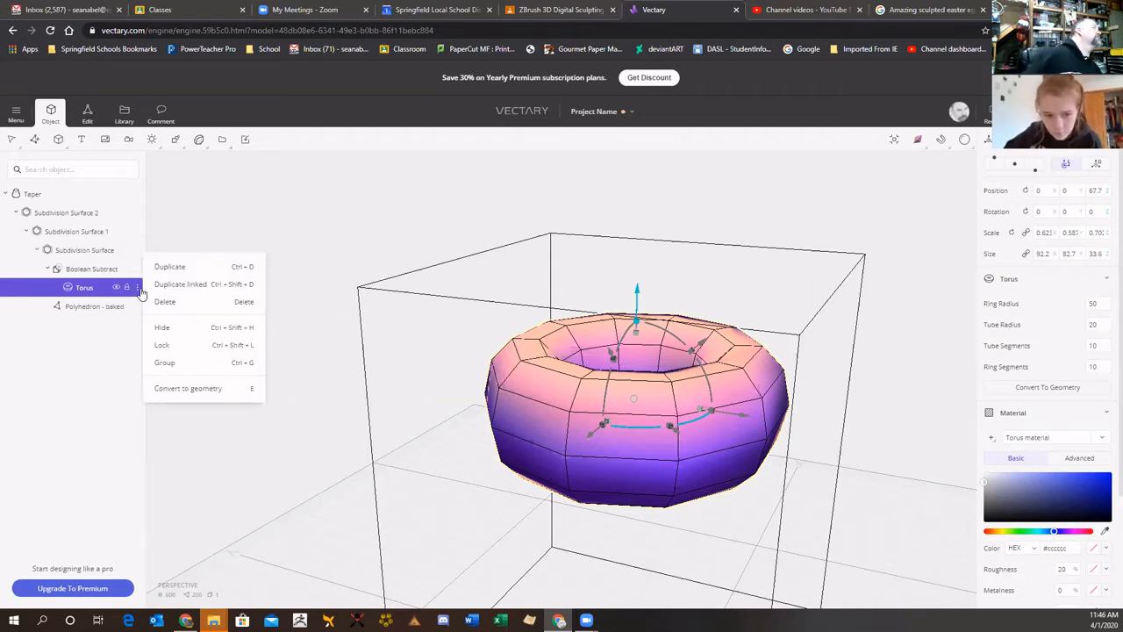
{"action": "left_click", "coordinate": [217, 375]}
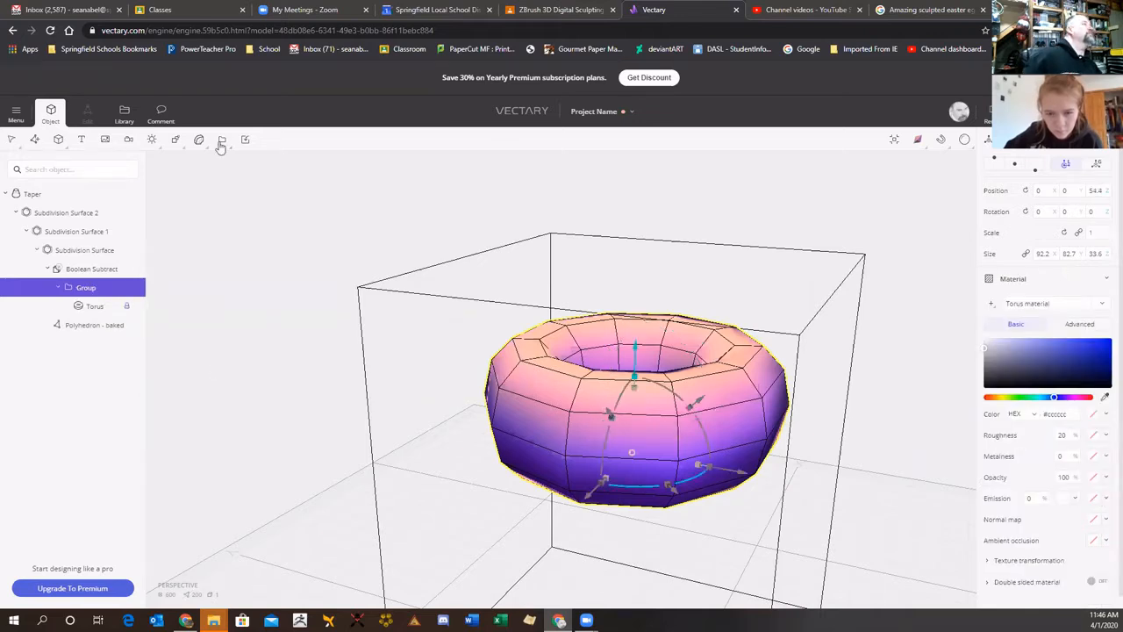
{"action": "mouse_move", "coordinate": [197, 147]}
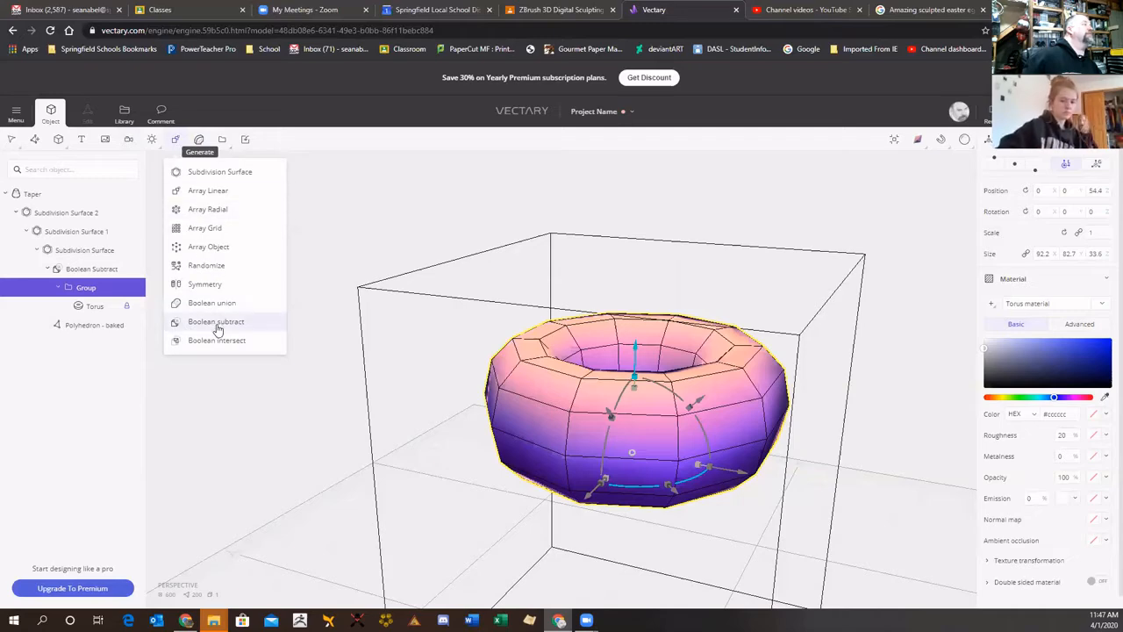
{"action": "left_click", "coordinate": [216, 322]}
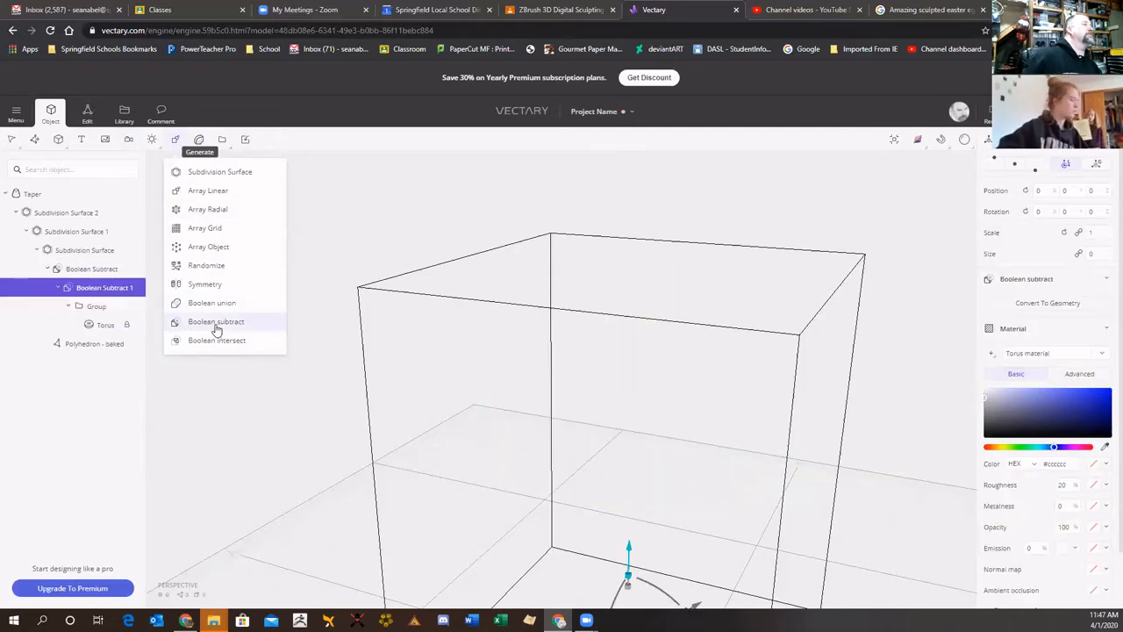
- Lock the Polyhedron and convert the whole Taper hierarchy to a single mesh geometry
{"action": "left_click", "coordinate": [96, 344]}
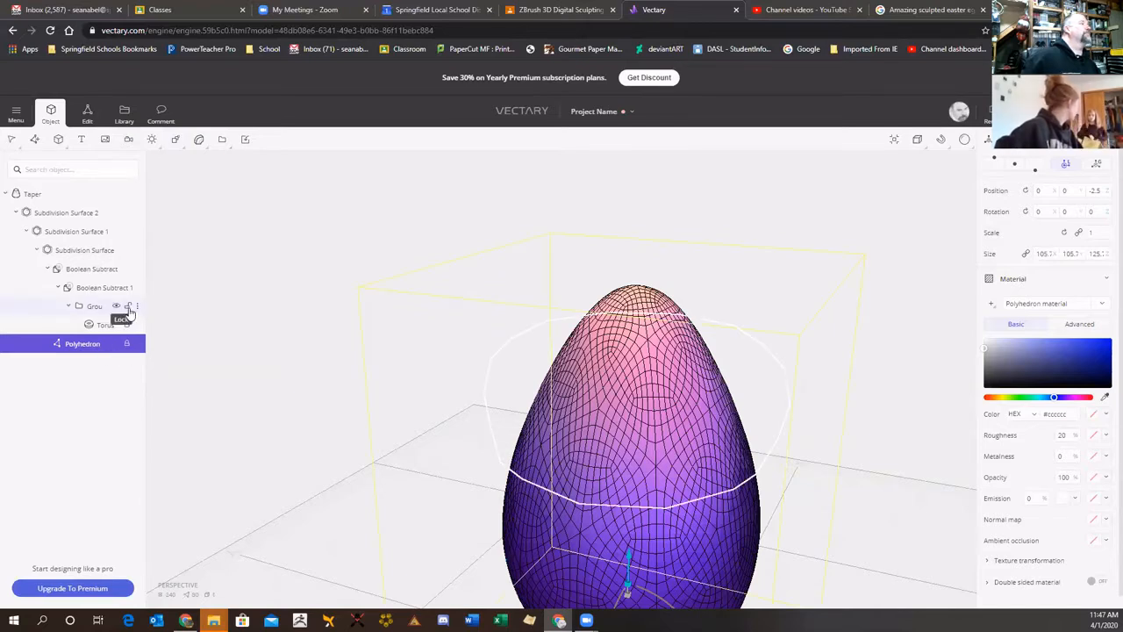
{"action": "left_click", "coordinate": [118, 306]}
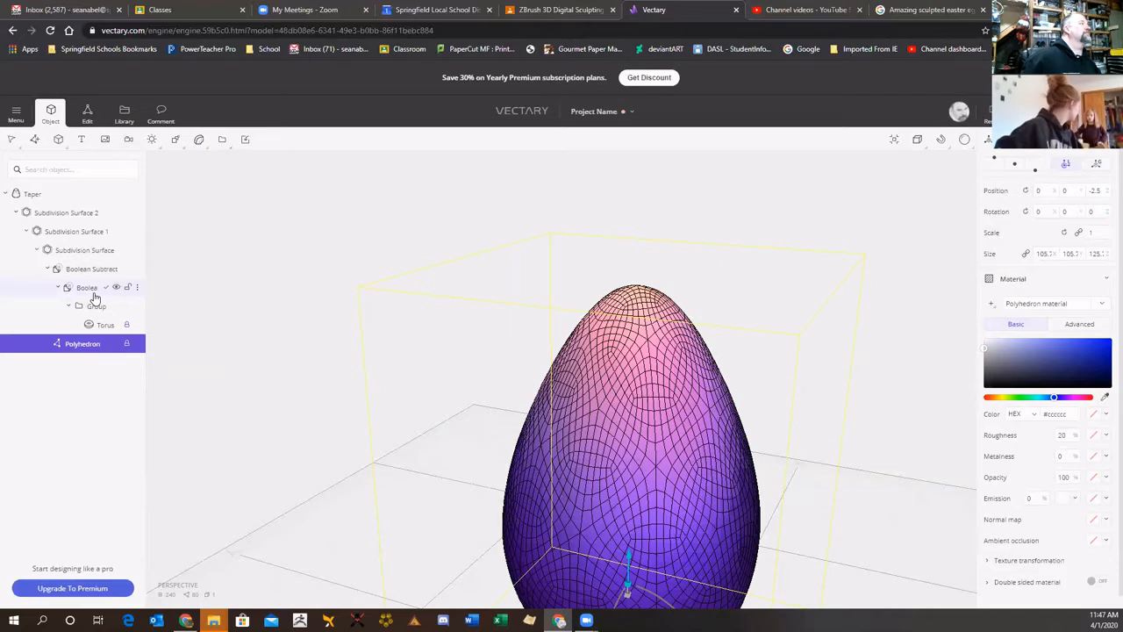
{"action": "left_click", "coordinate": [60, 215]}
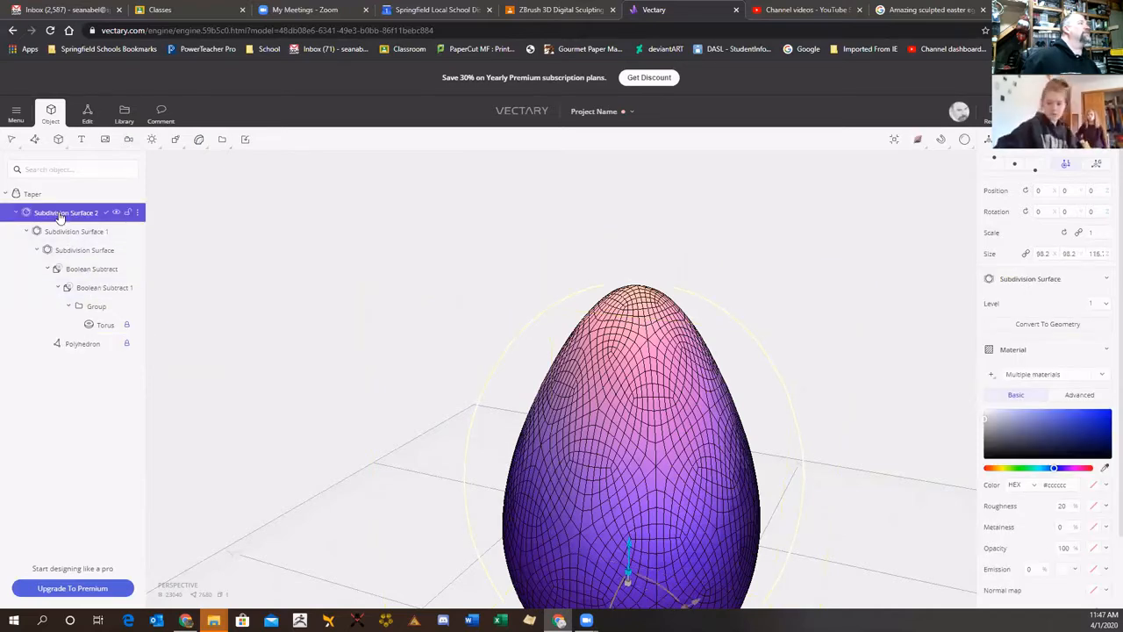
{"action": "left_click", "coordinate": [35, 197]}
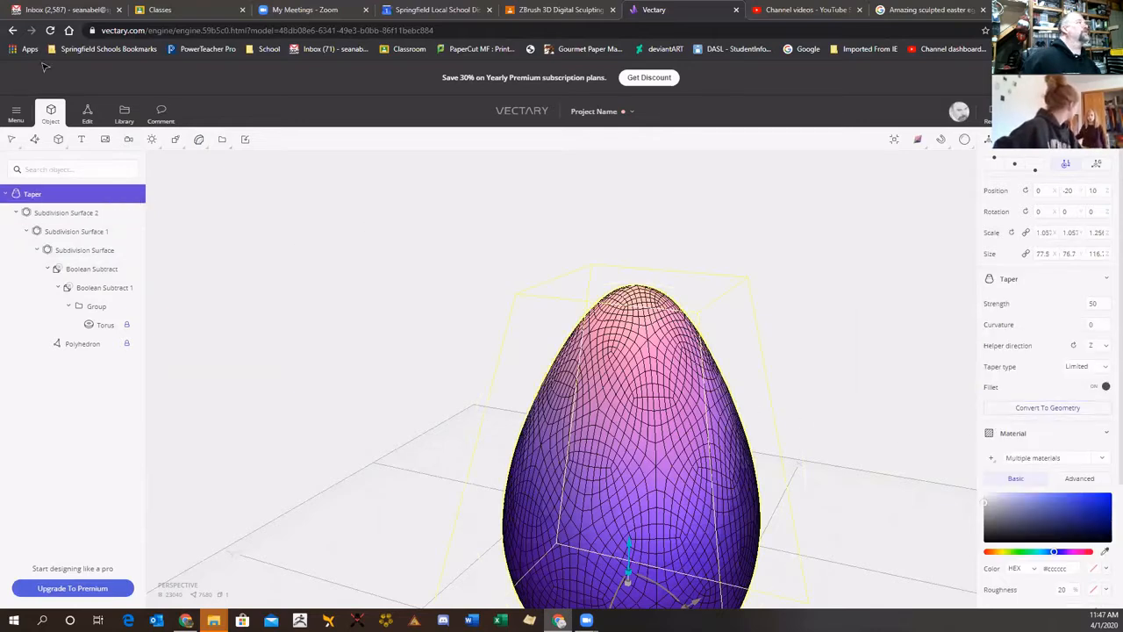
{"action": "left_click", "coordinate": [87, 116]}
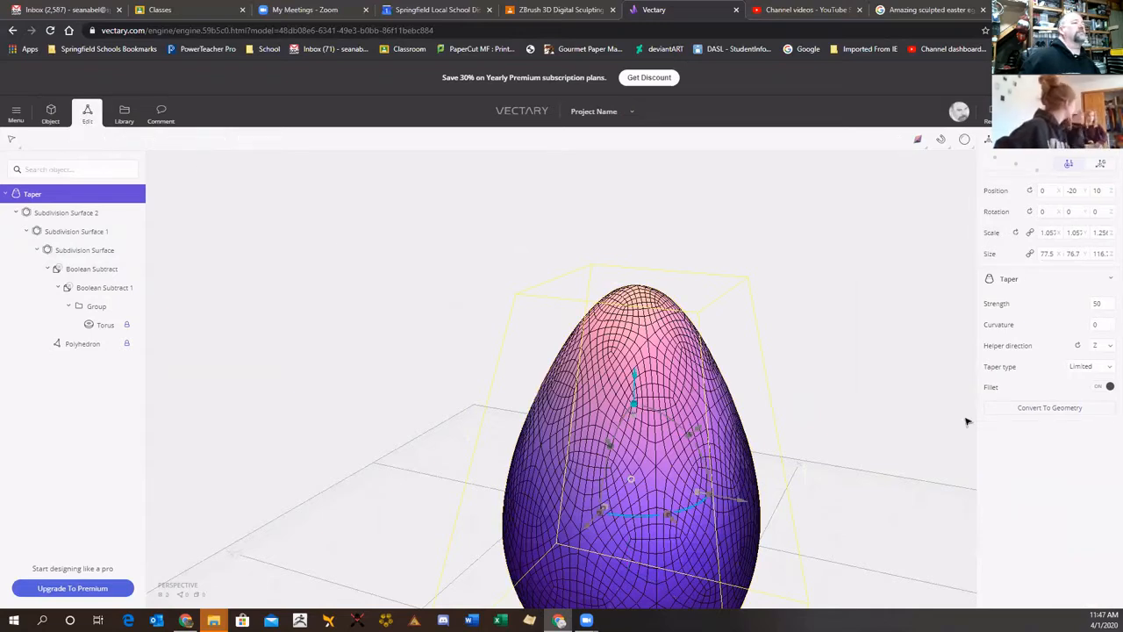
{"action": "left_click", "coordinate": [1023, 418]}
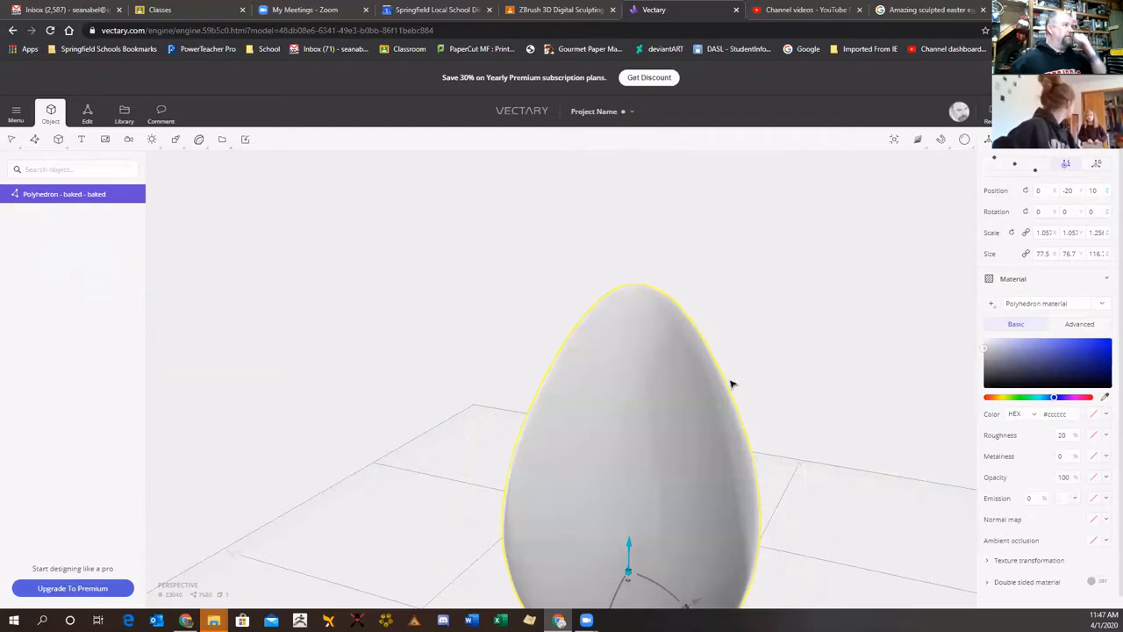
- Add a new torus around the baked egg, raising it to Z 70 and shifting it to about Y -10
{"action": "left_click_drag", "start_coordinate": [797, 378], "coordinate": [731, 434]}
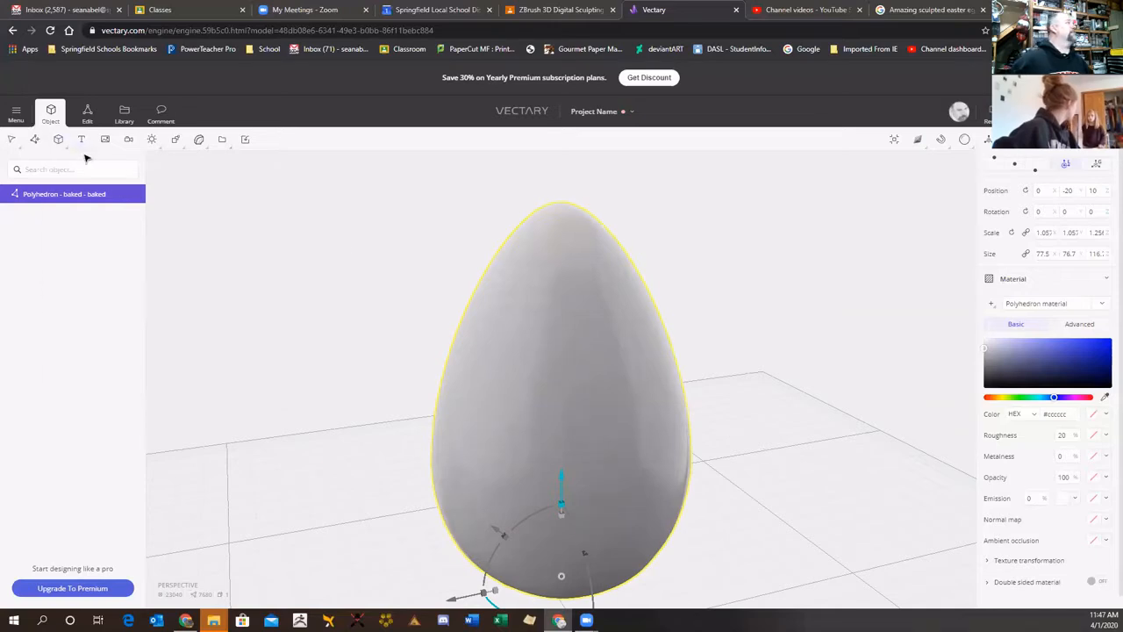
{"action": "mouse_move", "coordinate": [62, 146]}
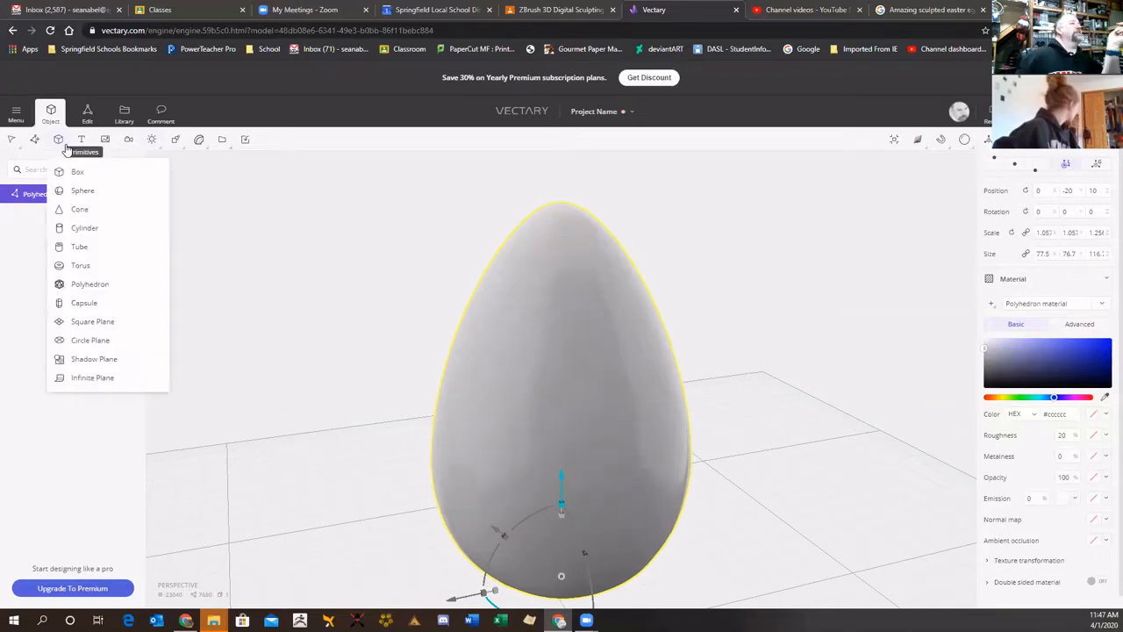
{"action": "left_click", "coordinate": [76, 265]}
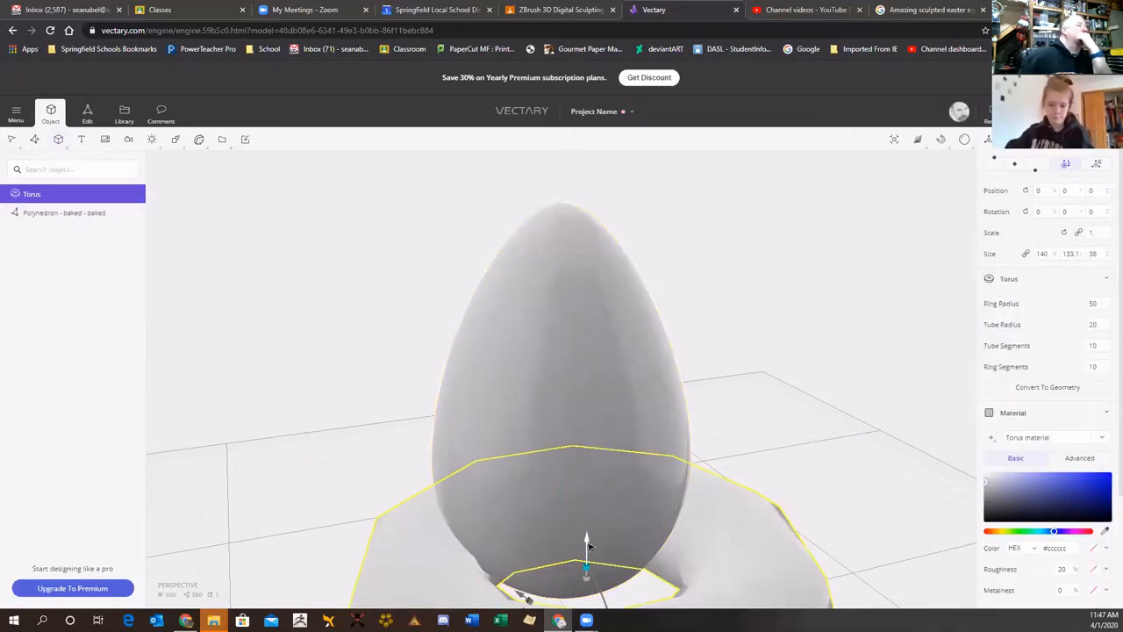
{"action": "left_click_drag", "start_coordinate": [584, 538], "coordinate": [553, 312]}
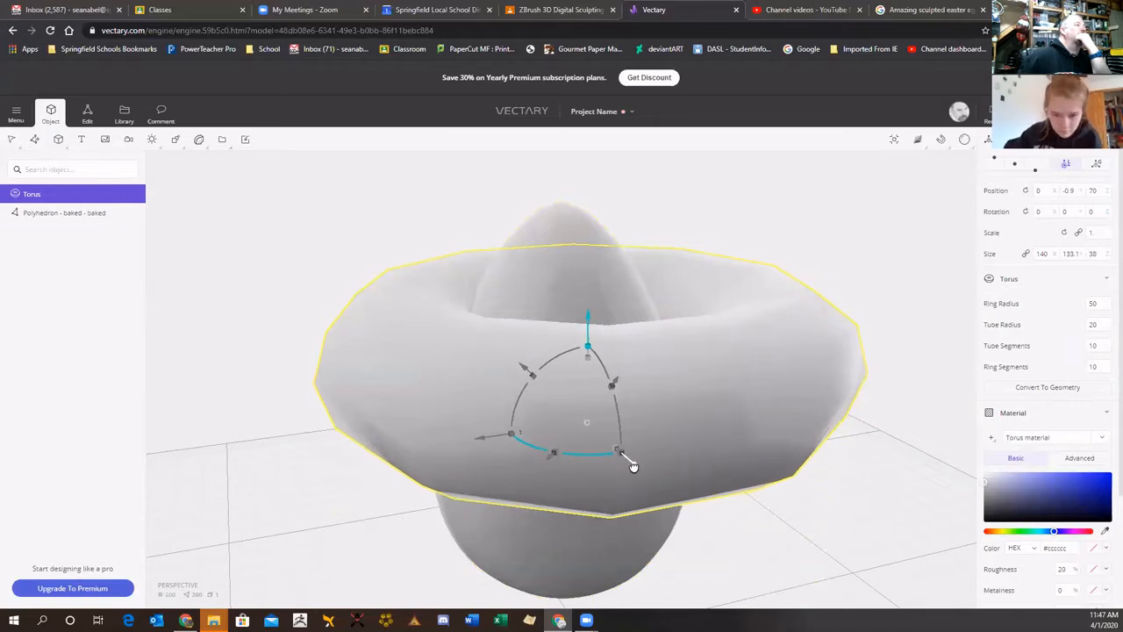
{"action": "left_click_drag", "start_coordinate": [631, 463], "coordinate": [609, 461]}
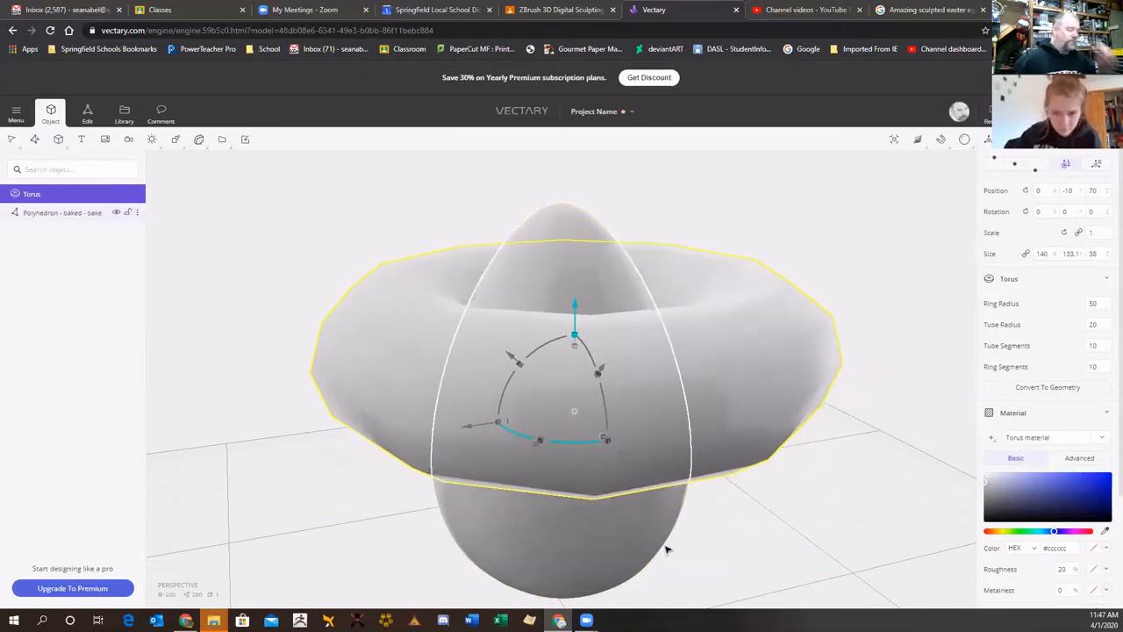
- Scale the torus to about 0.57, centre it on the egg at about Y -17.9 and tilt it about 31° around X
{"action": "right_click_drag", "start_coordinate": [887, 258], "coordinate": [831, 375]}
{"action": "left_click_drag", "start_coordinate": [555, 565], "coordinate": [544, 506]}
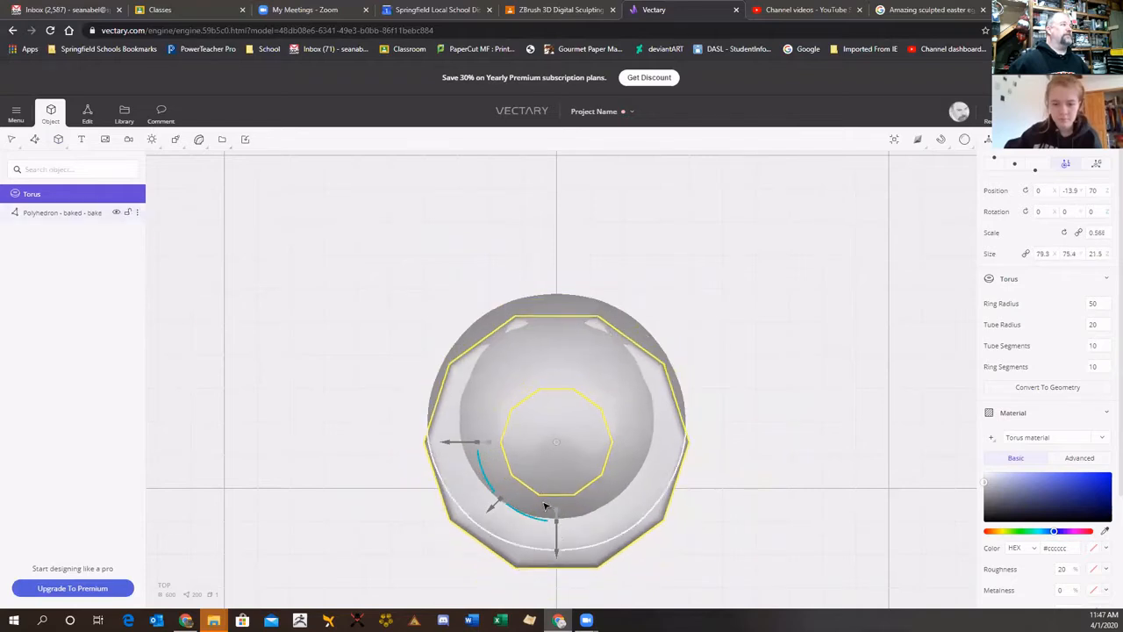
{"action": "left_click_drag", "start_coordinate": [557, 555], "coordinate": [552, 540]}
{"action": "right_click_drag", "start_coordinate": [735, 476], "coordinate": [886, 404]}
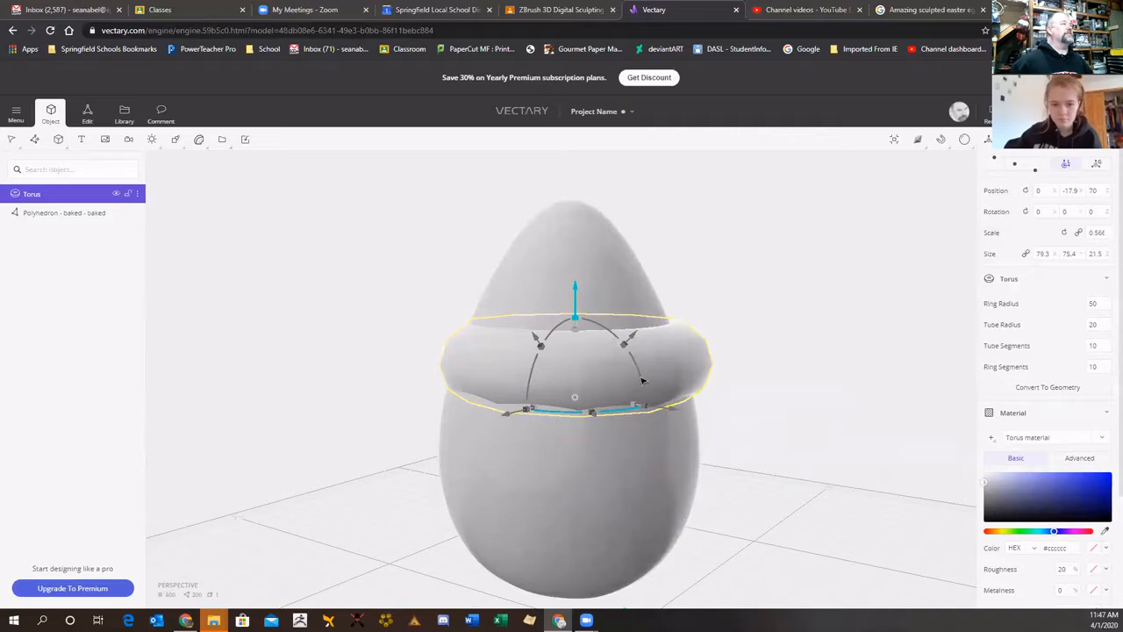
{"action": "left_click_drag", "start_coordinate": [637, 369], "coordinate": [625, 342]}
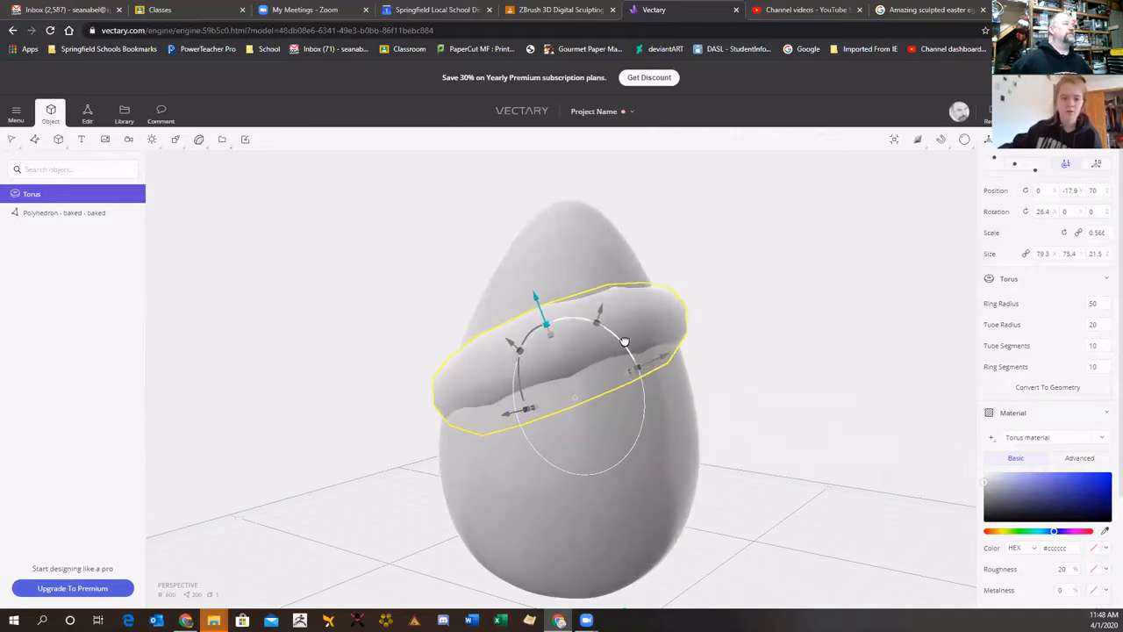
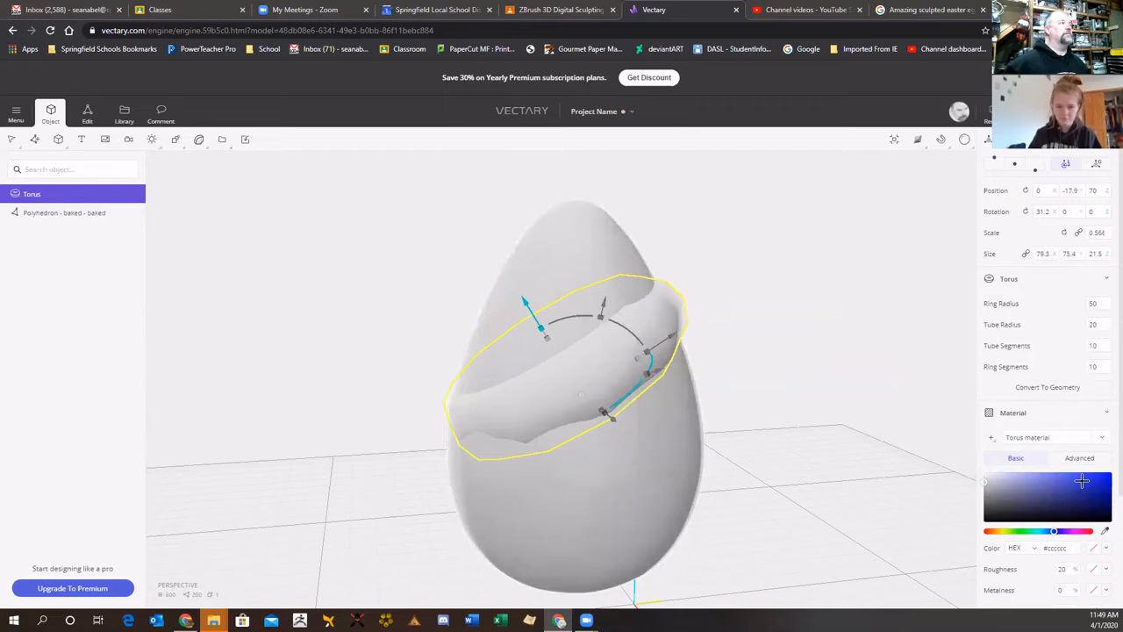
- Colour the tilted torus blue (#303dcf) and trim its size to about 79.3 × 74.1 × 21.2
{"action": "left_click_drag", "start_coordinate": [752, 438], "coordinate": [696, 391]}
{"action": "mouse_move", "coordinate": [600, 321]}
{"action": "left_mouse_down"}
{"action": "mouse_move", "coordinate": [591, 325]}
{"action": "mouse_move", "coordinate": [600, 321]}
{"action": "left_mouse_up"}
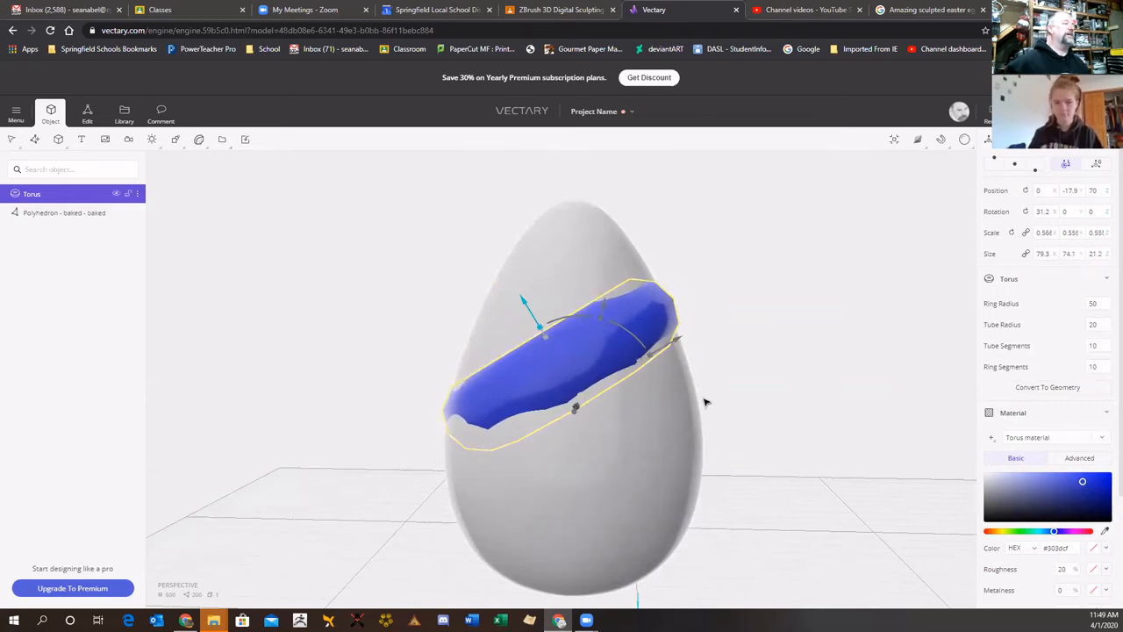
{"action": "left_click_drag", "start_coordinate": [707, 398], "coordinate": [947, 401]}
{"action": "left_click_drag", "start_coordinate": [594, 528], "coordinate": [200, 588]}
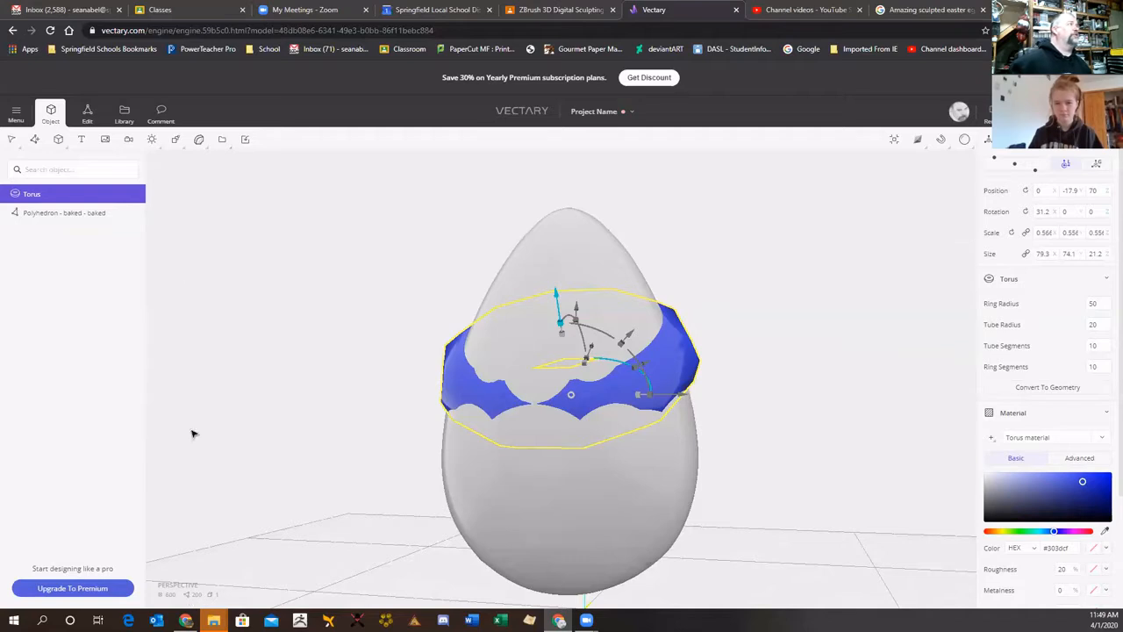
- Apply a Subdivision Surface to the blue torus
{"action": "left_click", "coordinate": [198, 139]}
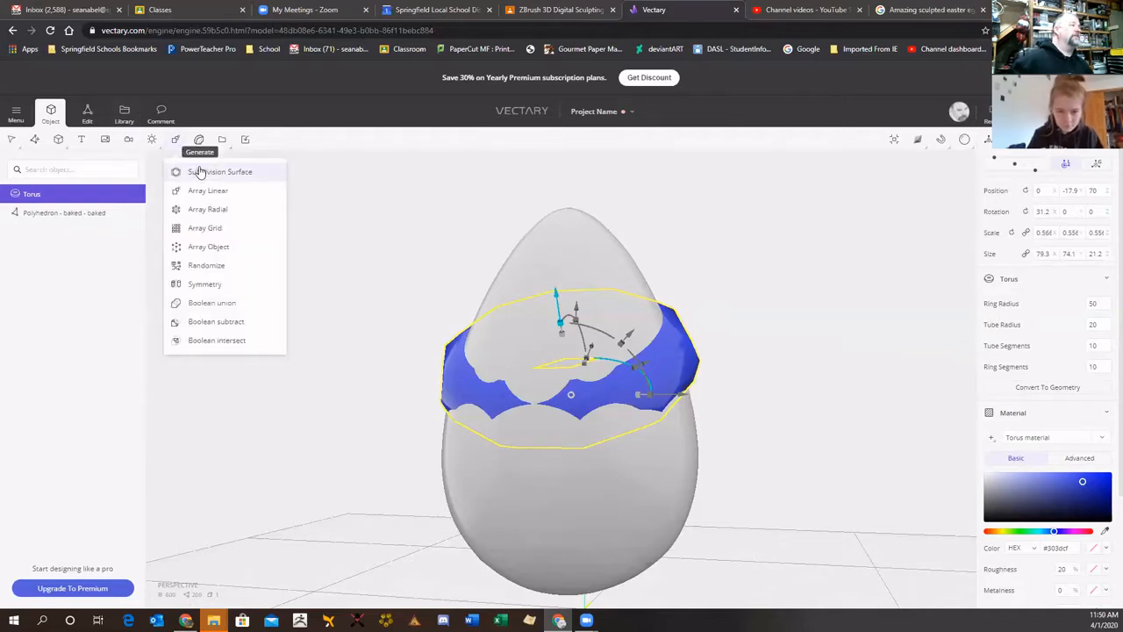
{"action": "left_click", "coordinate": [544, 367]}
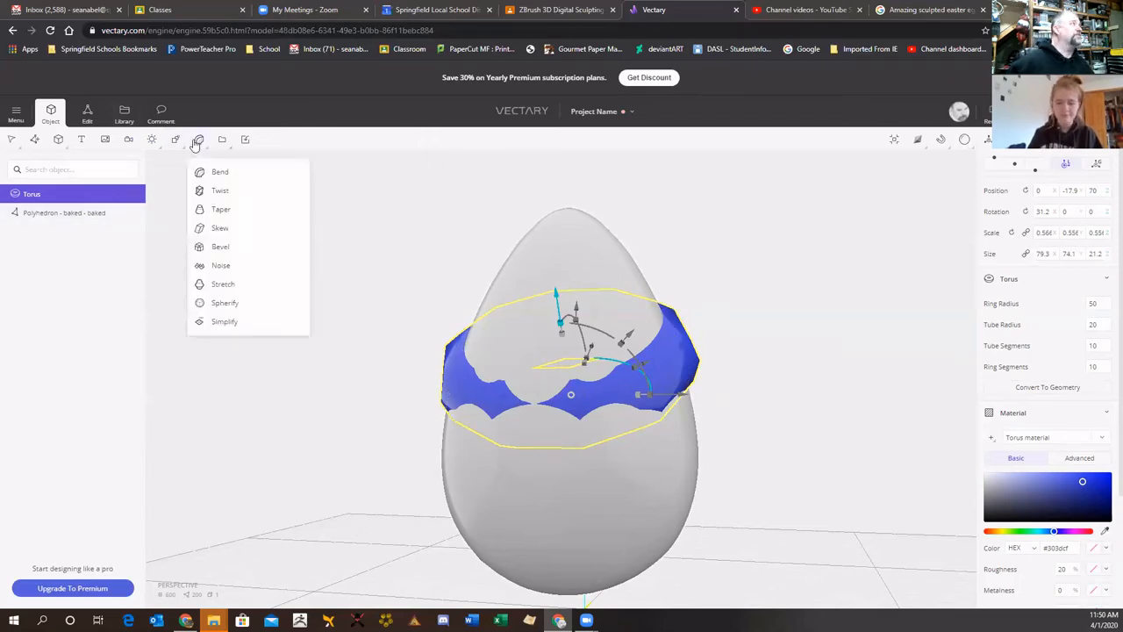
{"action": "mouse_move", "coordinate": [199, 141]}
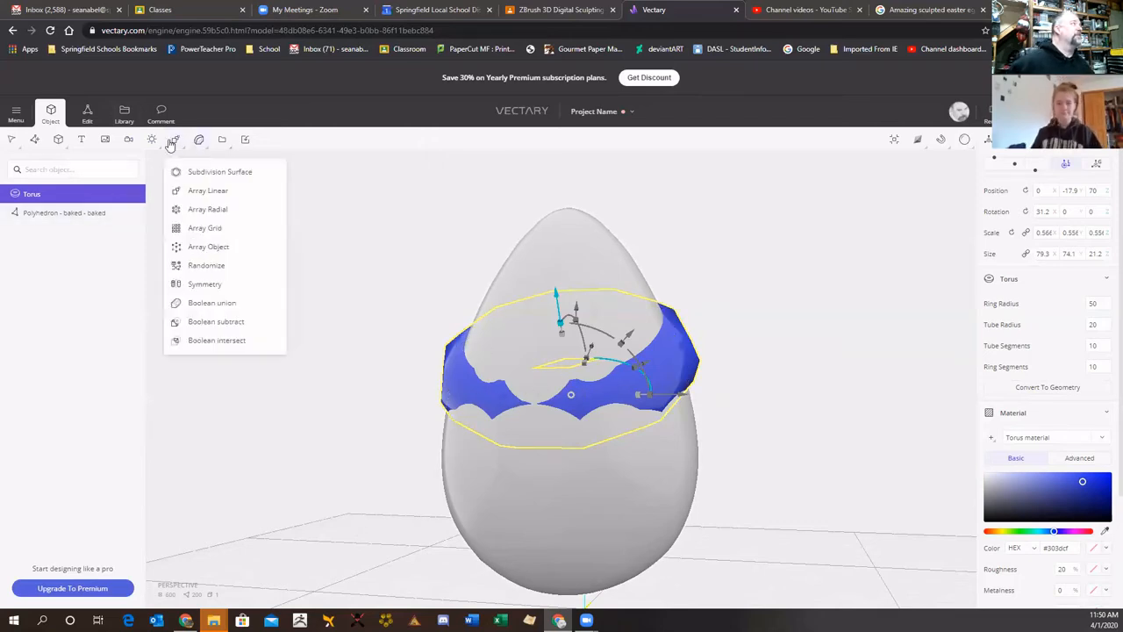
{"action": "left_click", "coordinate": [207, 174]}
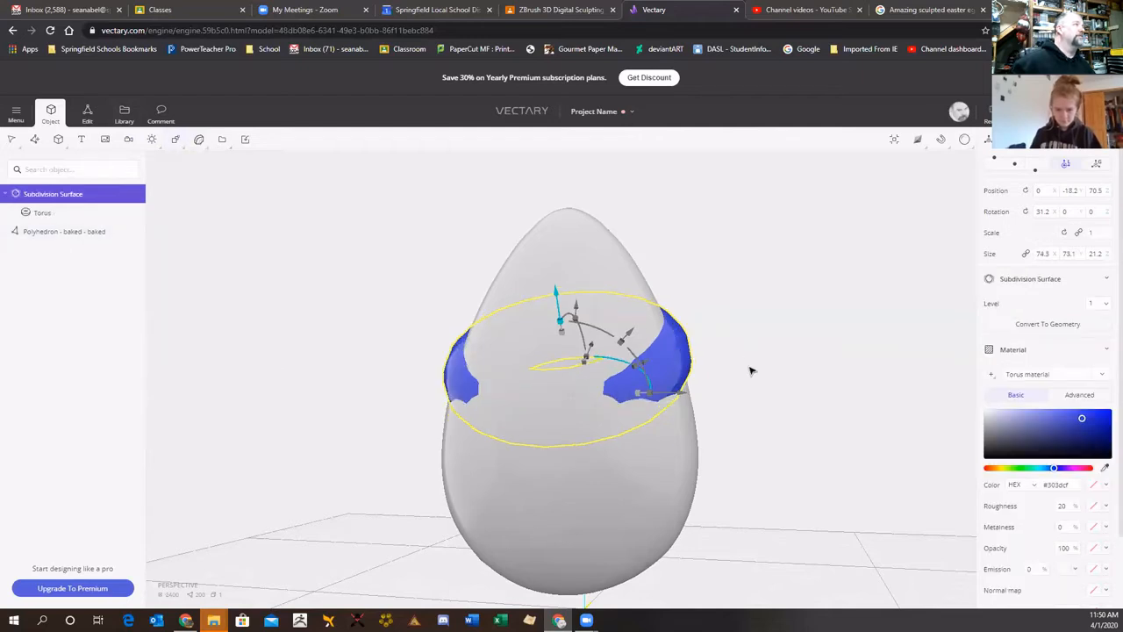
- Stretch the smoothed torus along Y to a size of about 74.5 × 78.4 × 21.2
{"action": "left_click_drag", "start_coordinate": [749, 368], "coordinate": [561, 373]}
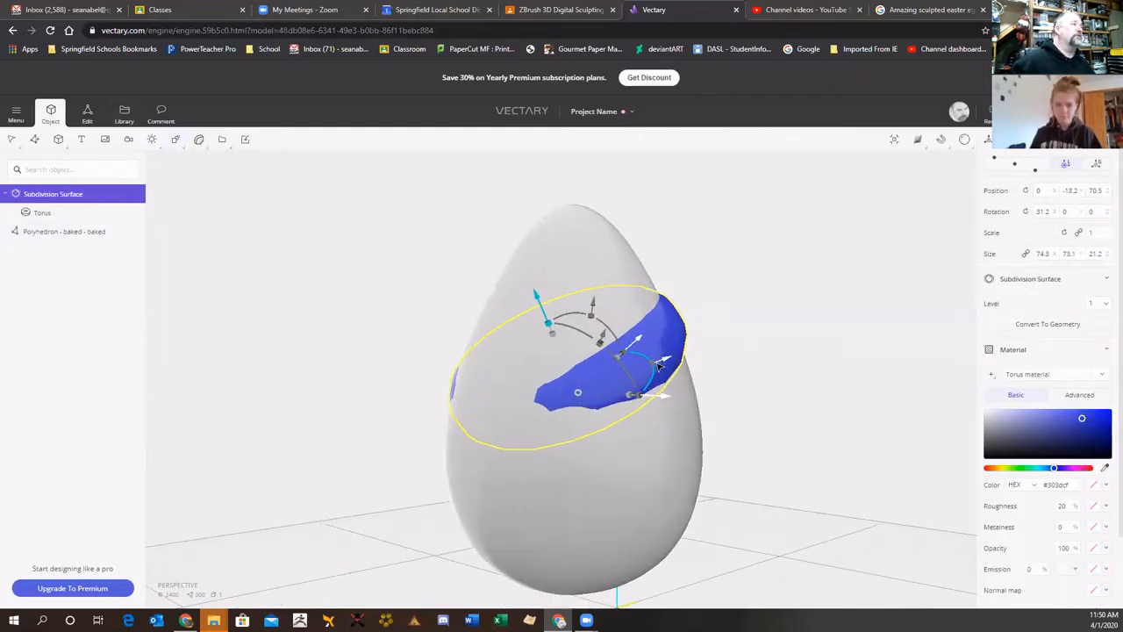
{"action": "left_click_drag", "start_coordinate": [768, 386], "coordinate": [650, 353]}
{"action": "right_click_drag", "start_coordinate": [398, 353], "coordinate": [395, 309]}
- Apply a Boolean subtract to the smoothed torus and move the baked egg mesh under its Subdivision Surface
{"action": "left_click", "coordinate": [175, 140]}
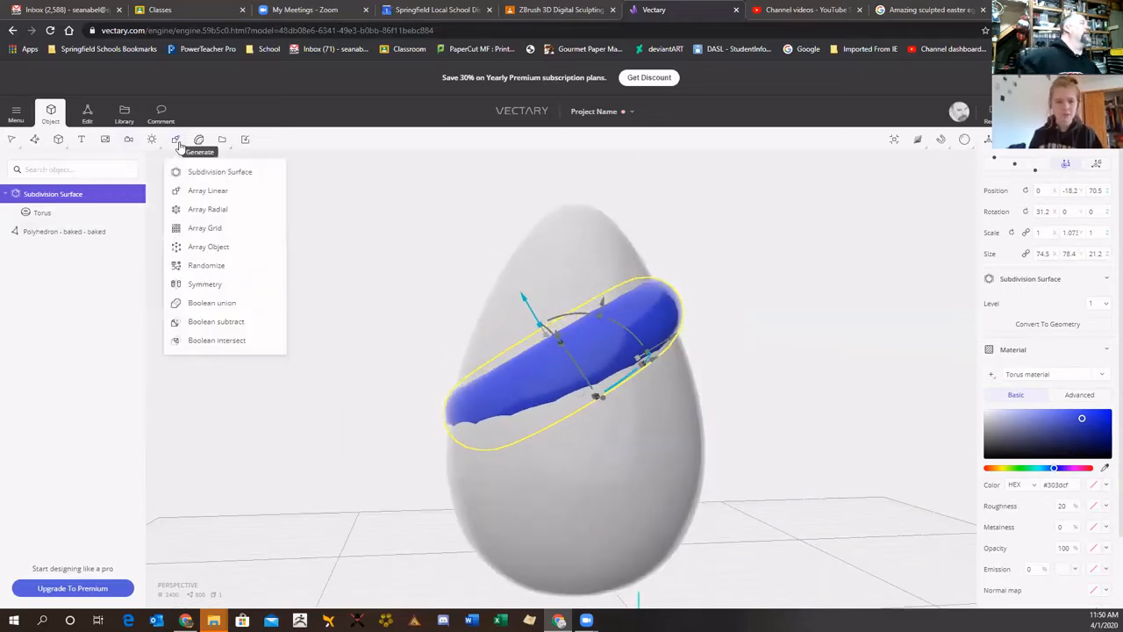
{"action": "left_click", "coordinate": [225, 322]}
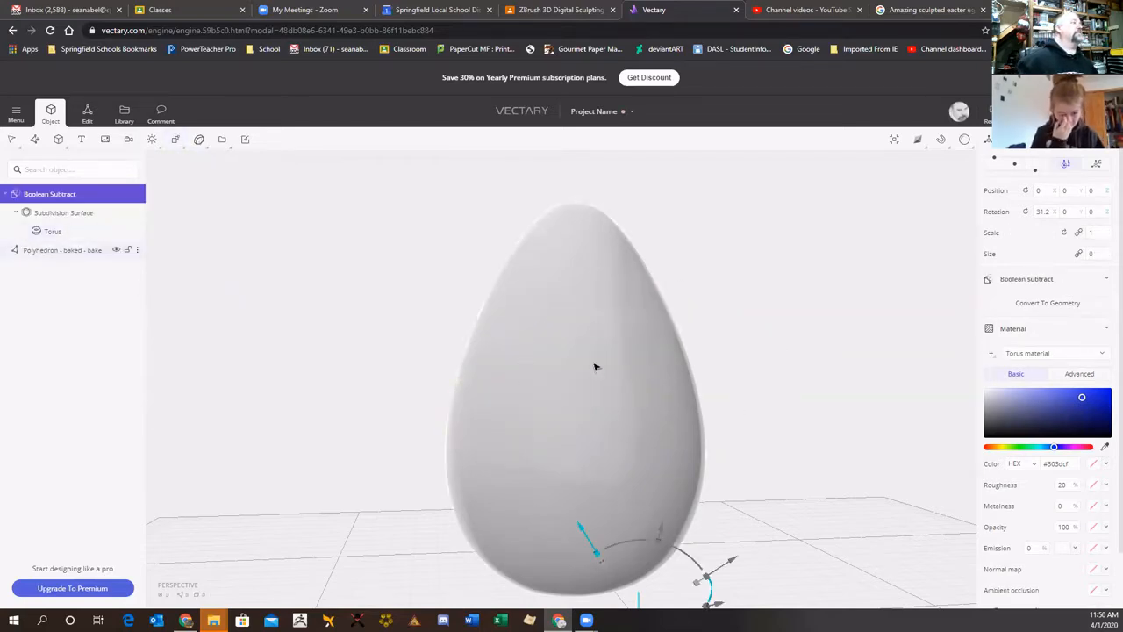
{"action": "left_click_drag", "start_coordinate": [50, 254], "coordinate": [50, 228]}
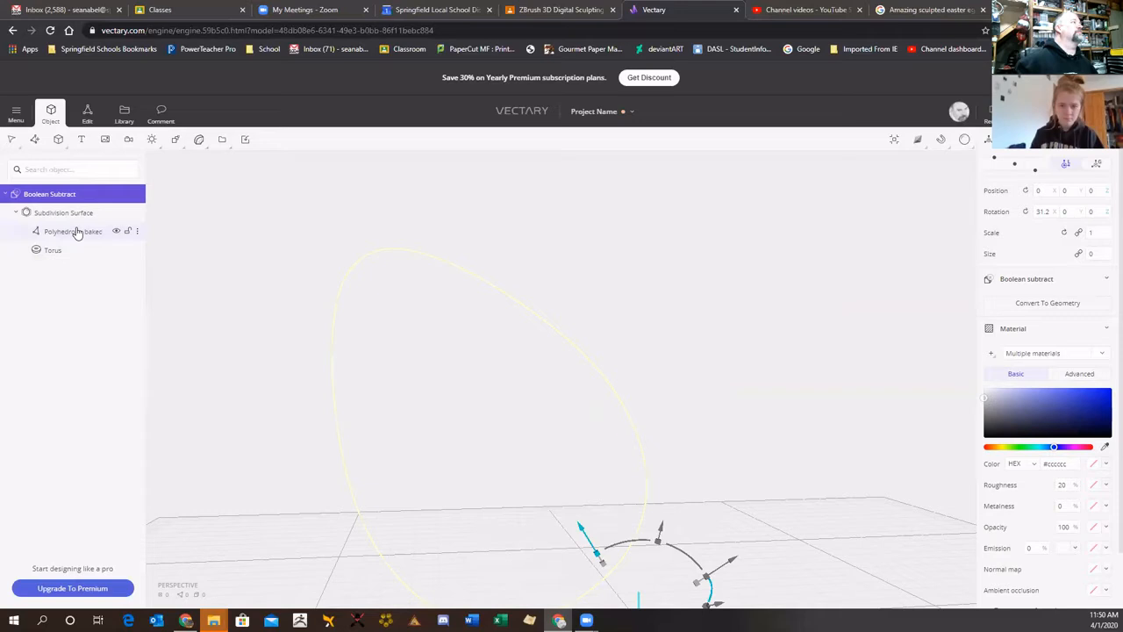
- Move the baked egg mesh out of the Subdivision Surface so it sits directly under the Boolean Subtract
{"action": "left_click_drag", "start_coordinate": [77, 233], "coordinate": [76, 212]}
{"action": "left_click_drag", "start_coordinate": [794, 281], "coordinate": [898, 342]}
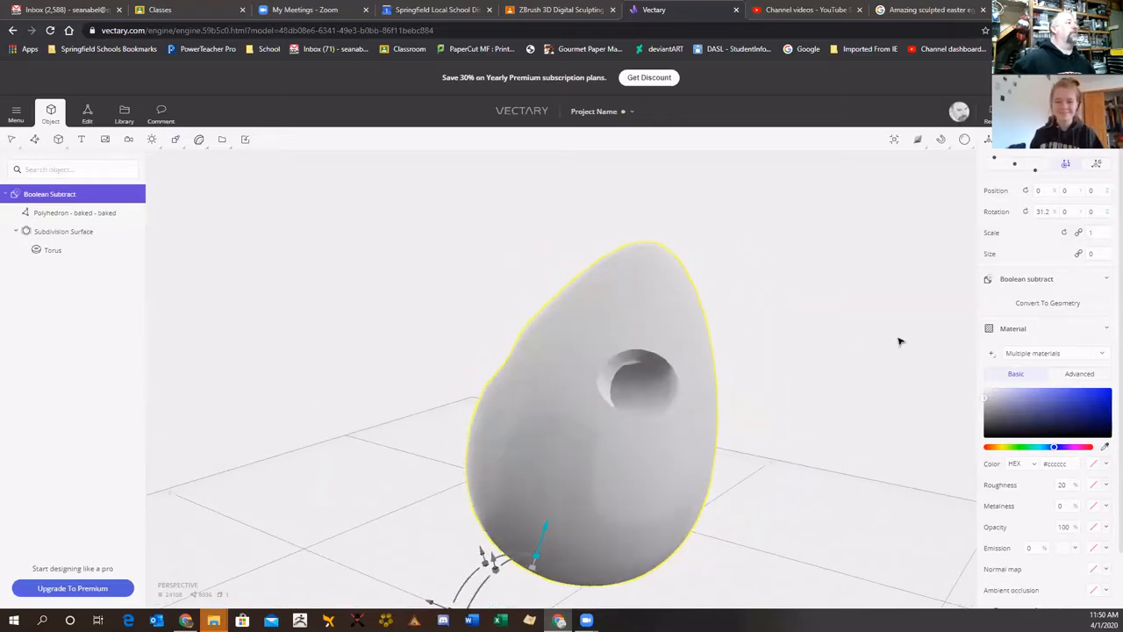
{"action": "left_click_drag", "start_coordinate": [842, 427], "coordinate": [919, 428]}
- Colour the Boolean-subtracted egg purple (#5b1a6b) after trying dark blue and red, and show the advanced material settings
{"action": "left_click", "coordinate": [1080, 415]}
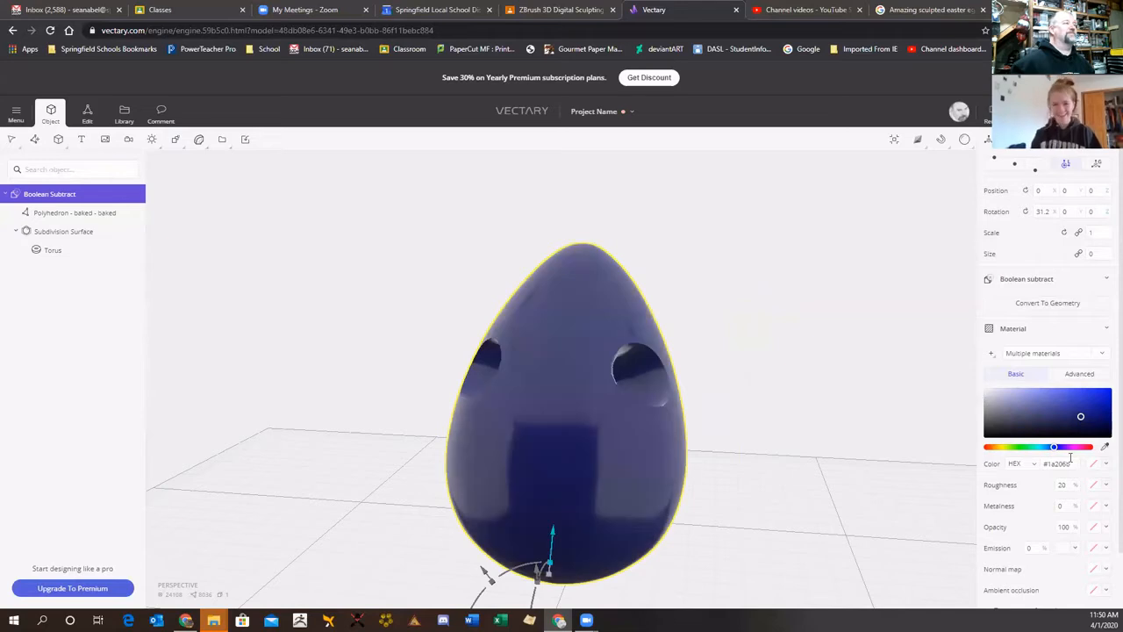
{"action": "left_click", "coordinate": [1087, 448]}
{"action": "left_click_drag", "start_coordinate": [902, 424], "coordinate": [726, 436]}
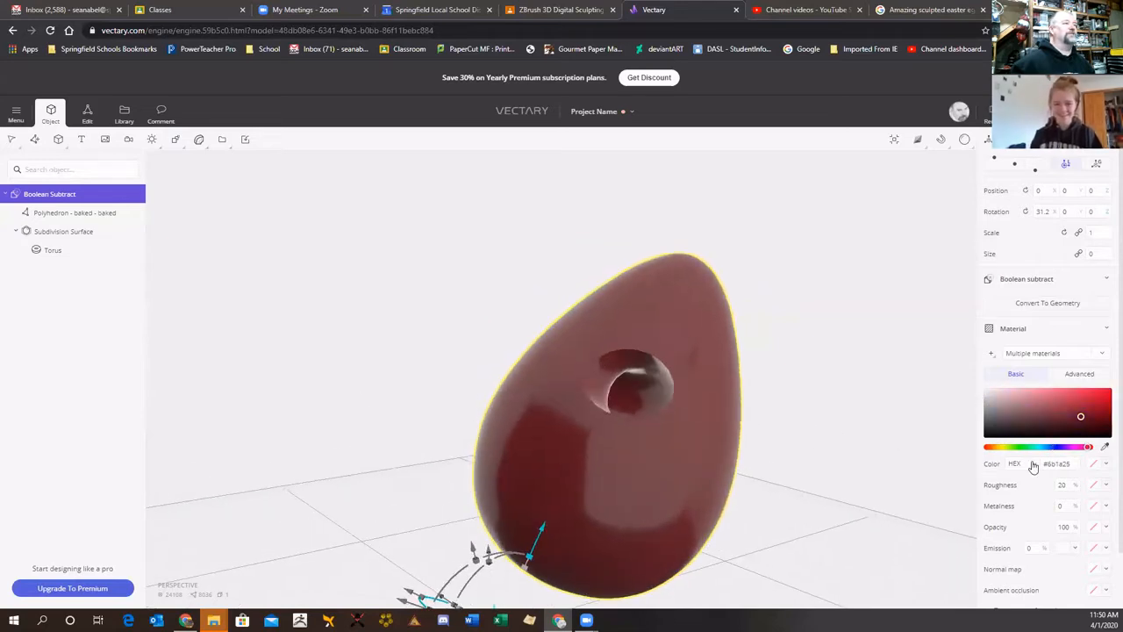
{"action": "left_click", "coordinate": [1069, 447]}
{"action": "left_click_drag", "start_coordinate": [880, 418], "coordinate": [810, 413]}
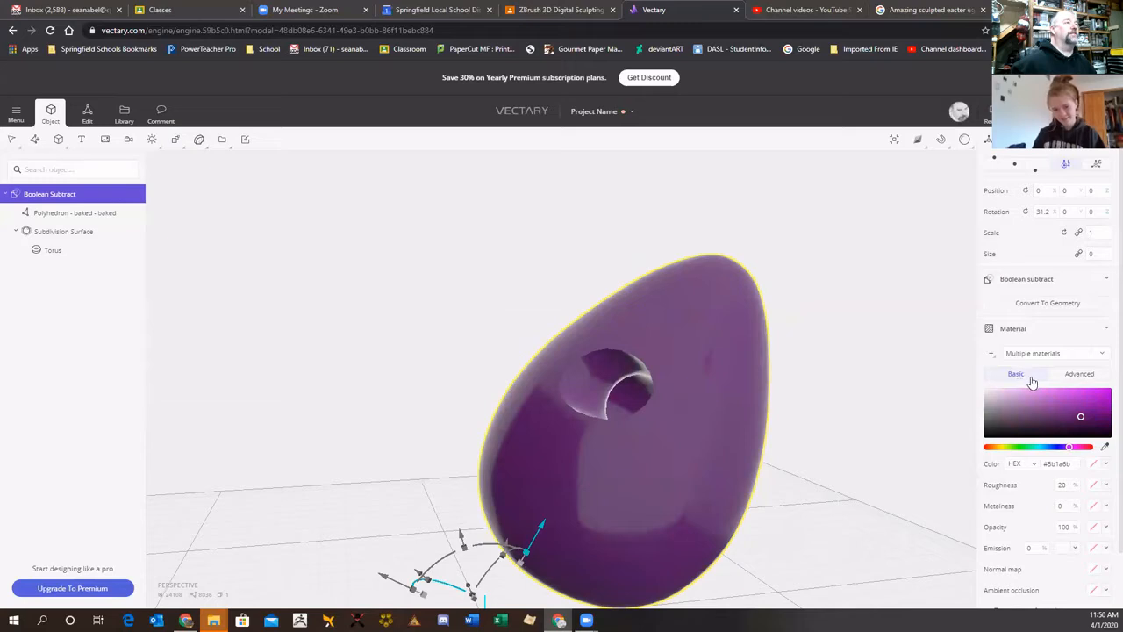
{"action": "left_click", "coordinate": [1070, 379]}
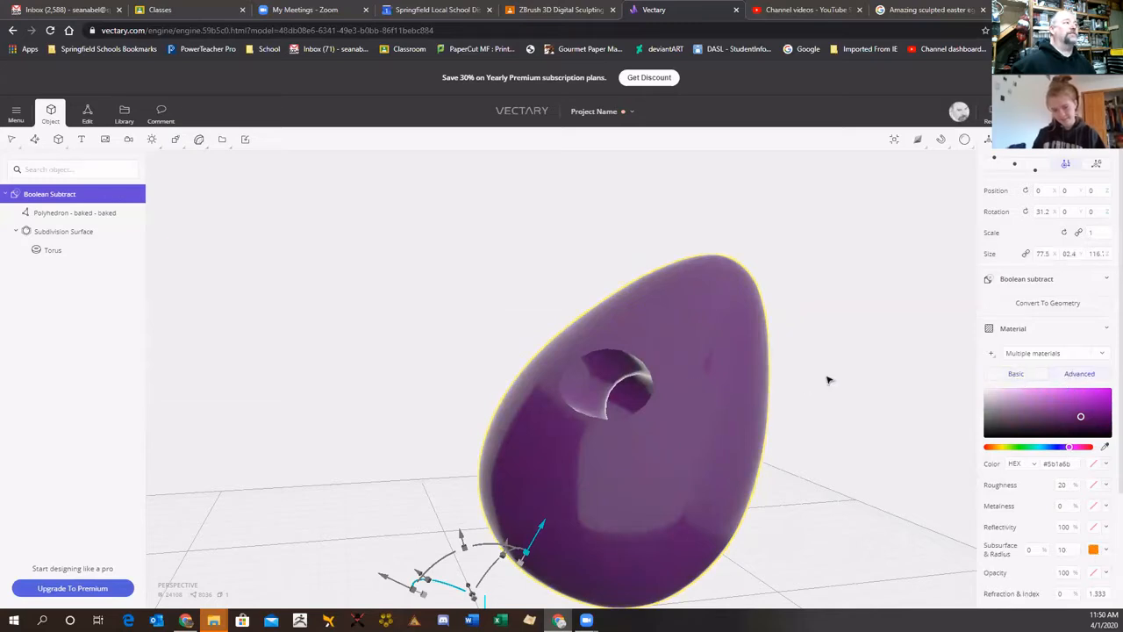
- Hide and show the torus to compare the egg with and without the cut
{"action": "left_click_drag", "start_coordinate": [827, 378], "coordinate": [802, 451]}
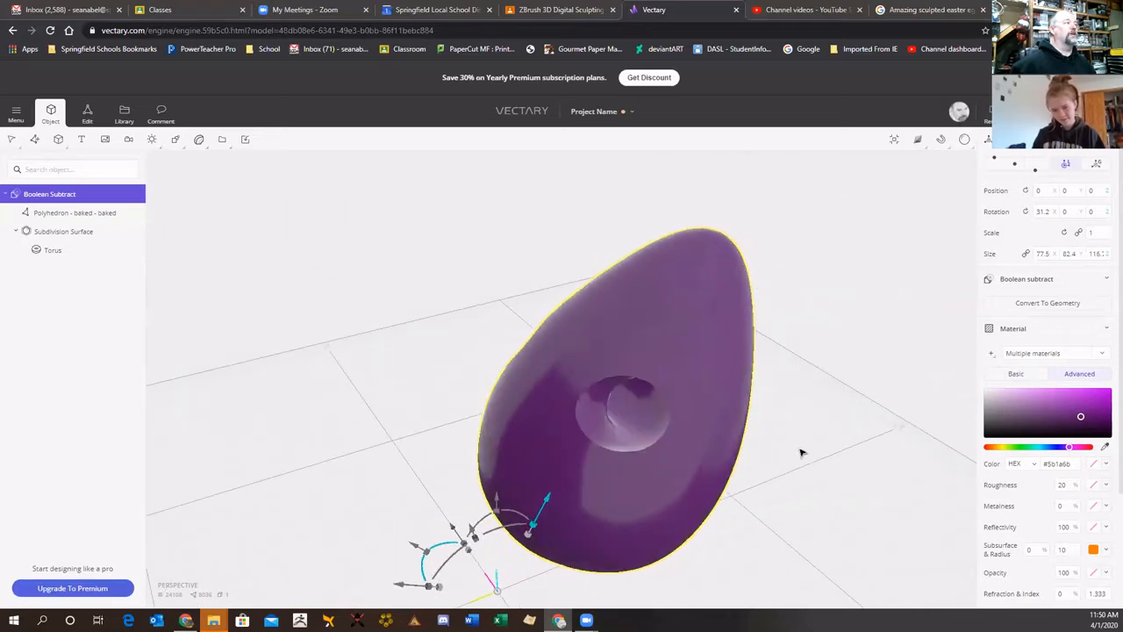
{"action": "left_click", "coordinate": [116, 252]}
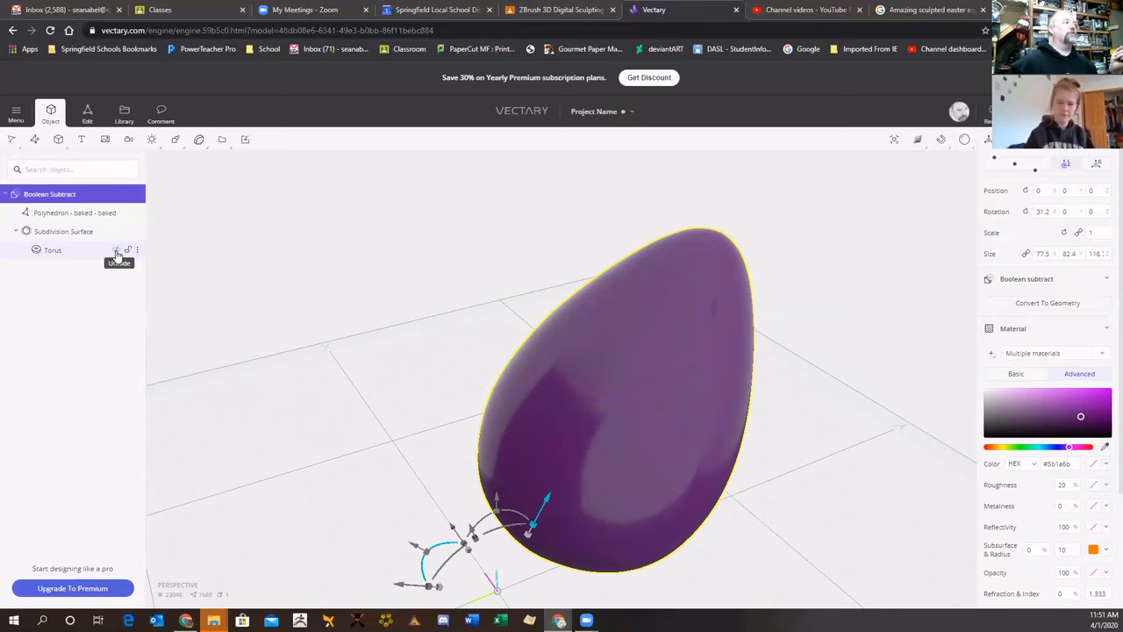
{"action": "left_click", "coordinate": [116, 252]}
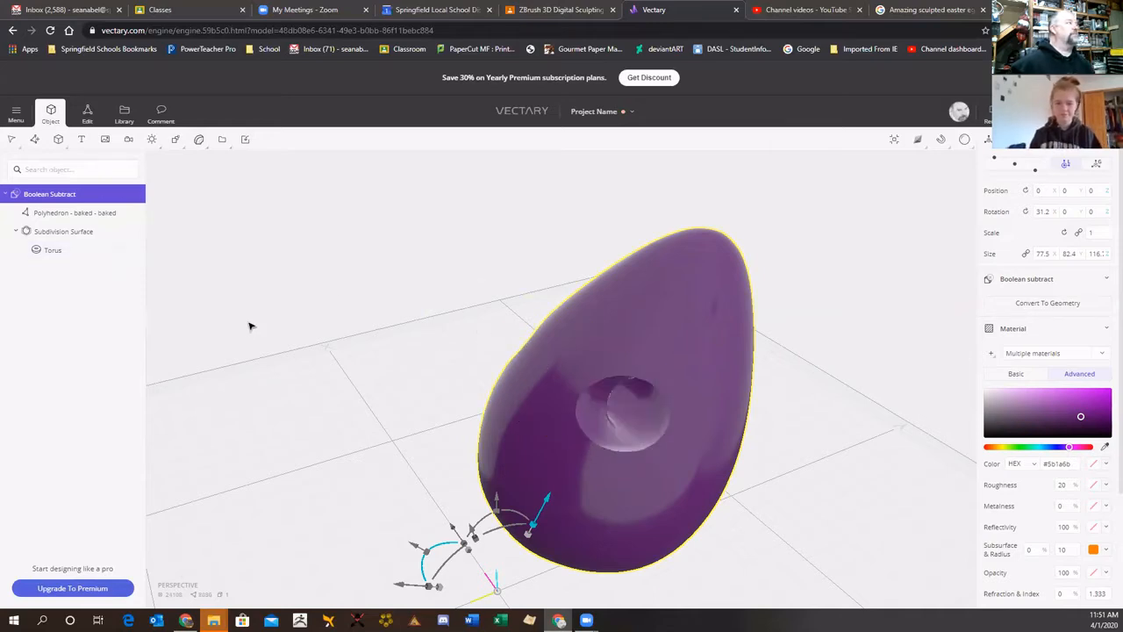
- Move the torus along Y to about -27.9 and colour it green (#1a6b28)
{"action": "left_click", "coordinate": [54, 253]}
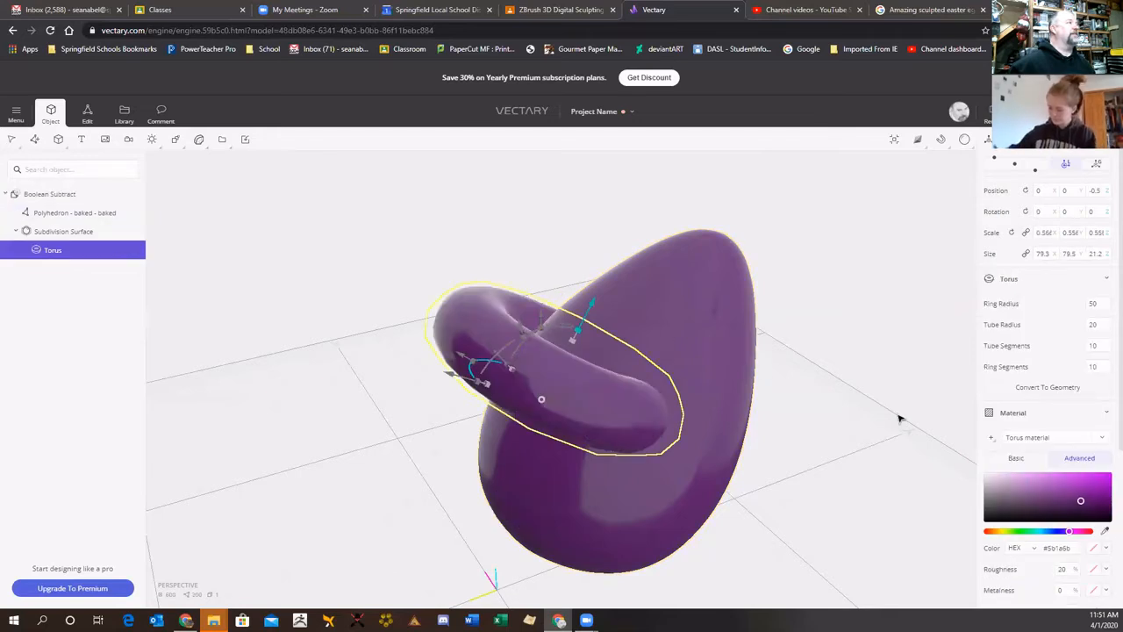
{"action": "left_click_drag", "start_coordinate": [899, 419], "coordinate": [794, 438]}
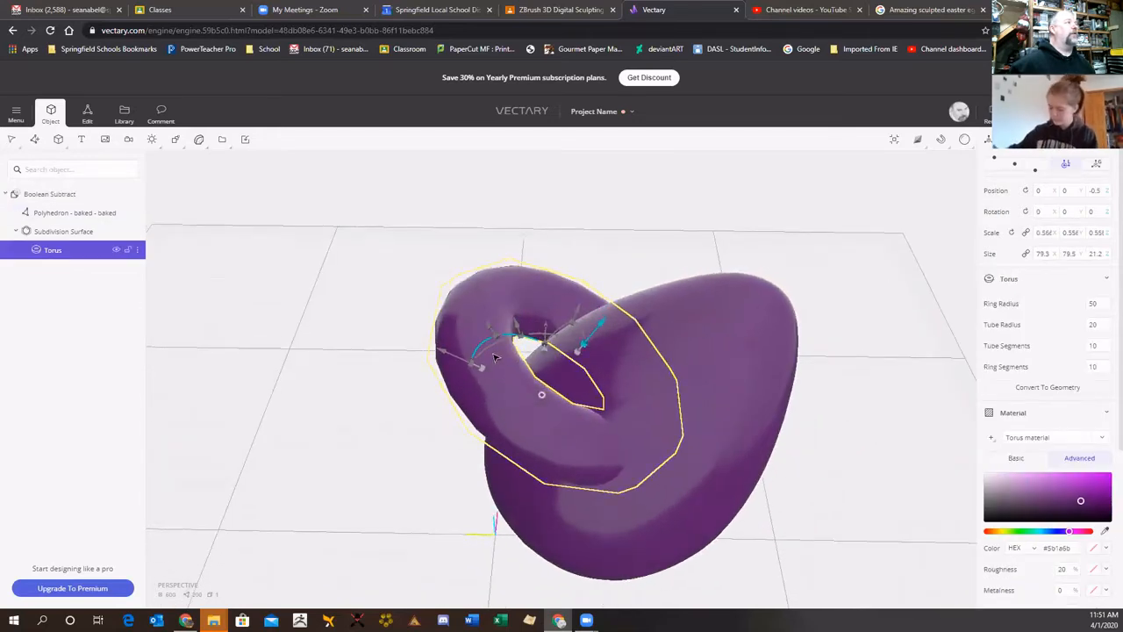
{"action": "left_click_drag", "start_coordinate": [495, 357], "coordinate": [560, 401]}
{"action": "left_click_drag", "start_coordinate": [469, 374], "coordinate": [825, 459]}
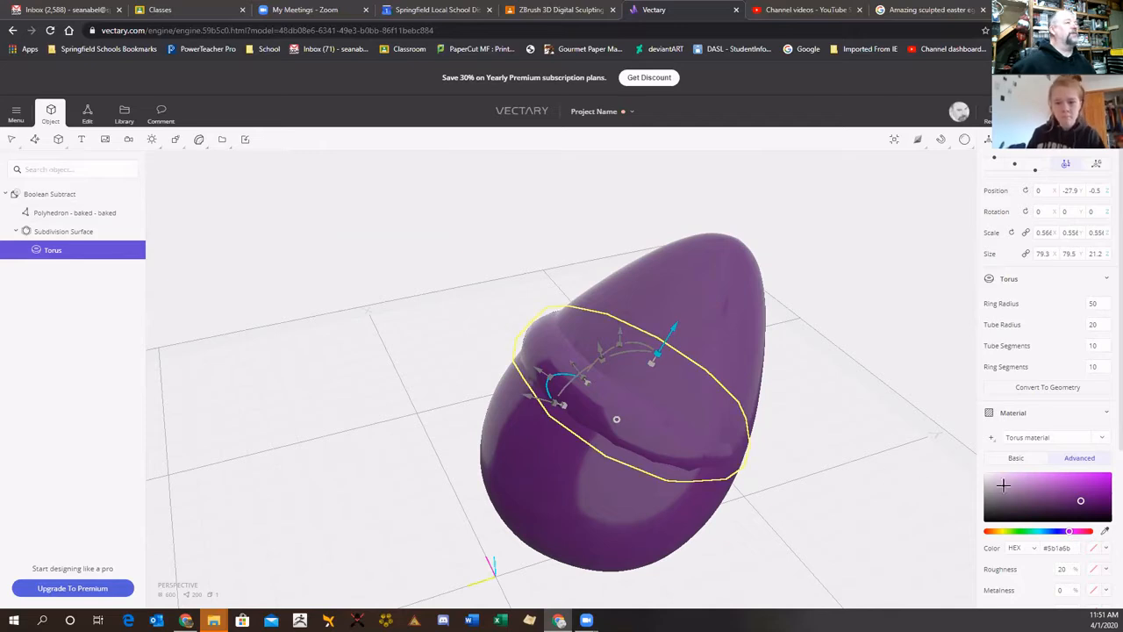
{"action": "left_click_drag", "start_coordinate": [1060, 532], "coordinate": [1023, 532]}
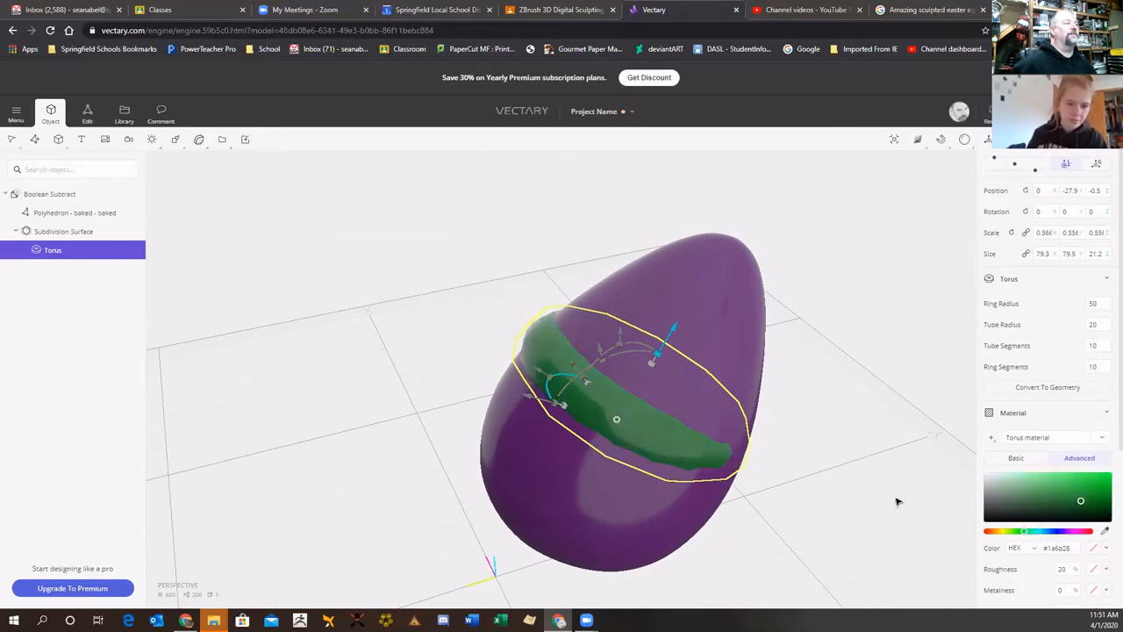
{"action": "left_click_drag", "start_coordinate": [836, 469], "coordinate": [805, 426]}
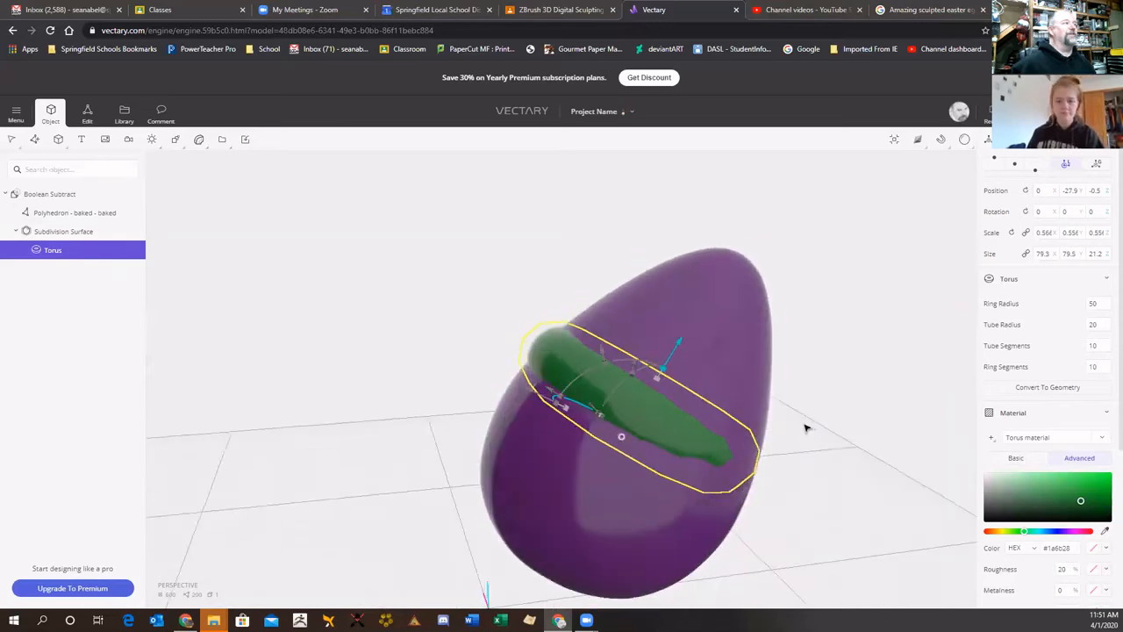
- Select the baked egg mesh and inspect it in the wired and shaded view types, ending on the textured view
{"action": "left_click", "coordinate": [69, 213]}
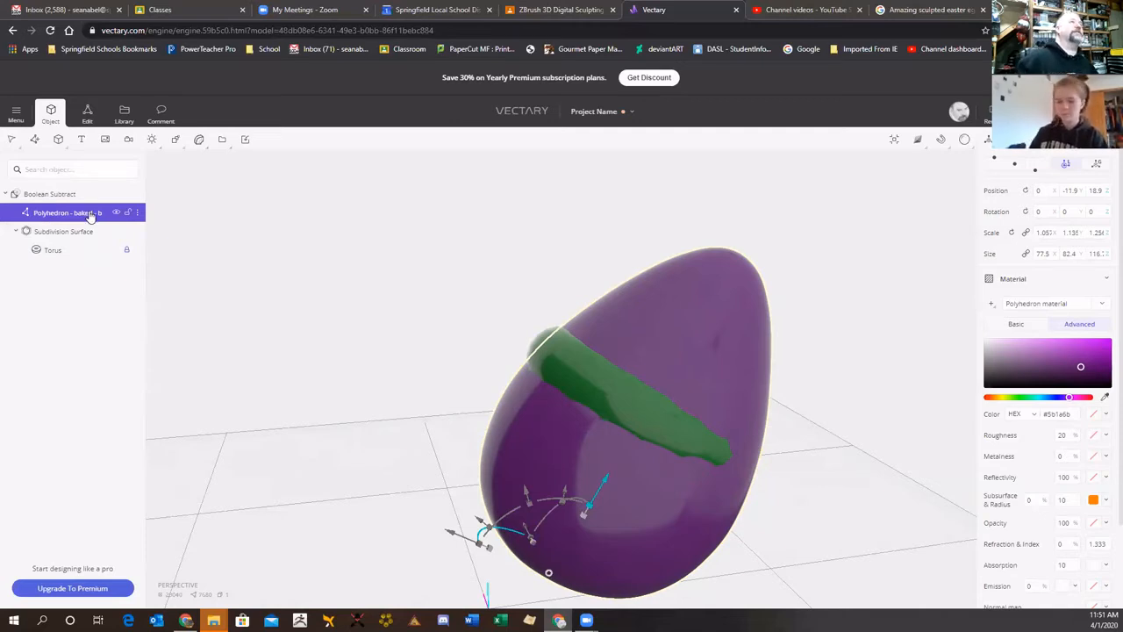
{"action": "left_click", "coordinate": [892, 142]}
{"action": "mouse_move", "coordinate": [915, 145]}
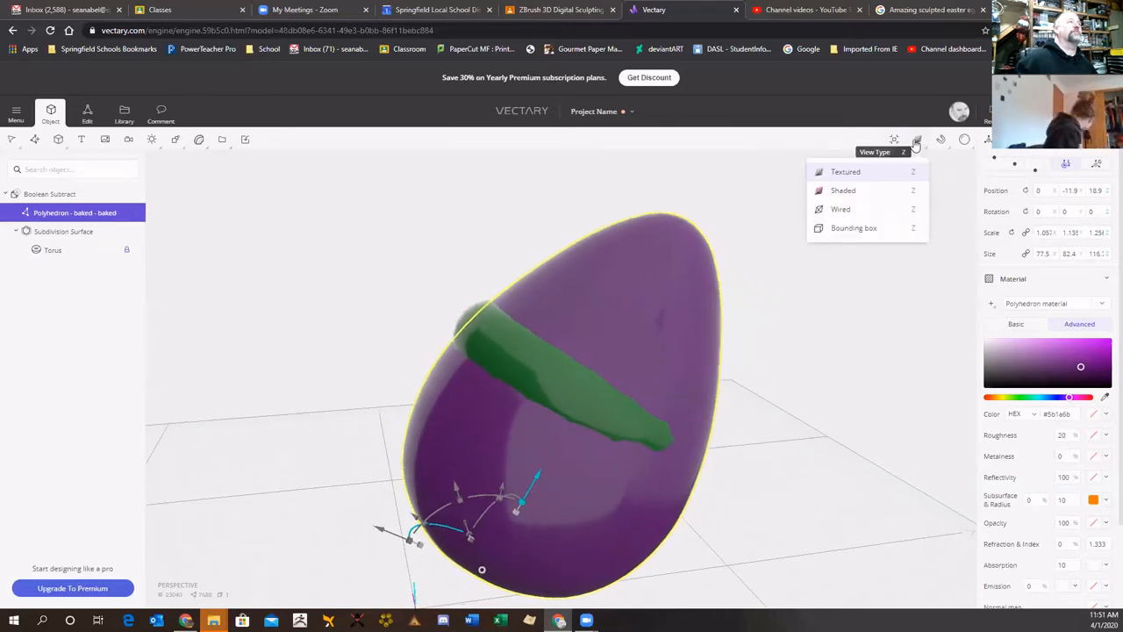
{"action": "left_click", "coordinate": [841, 191]}
{"action": "left_click", "coordinate": [840, 209]}
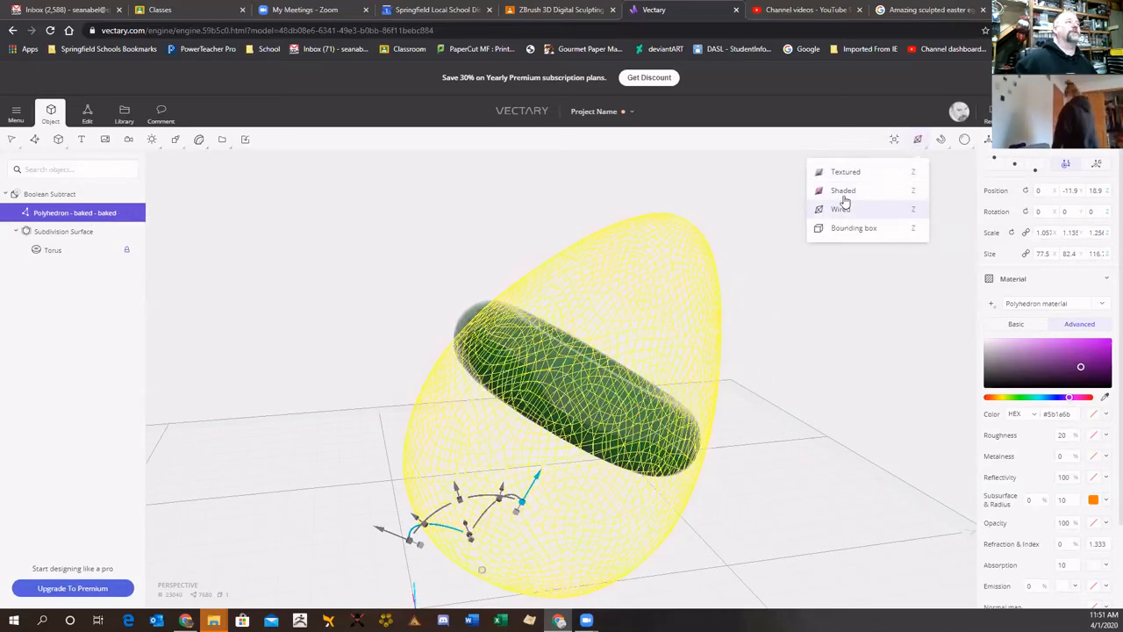
{"action": "left_click", "coordinate": [842, 190]}
{"action": "left_click", "coordinate": [843, 173]}
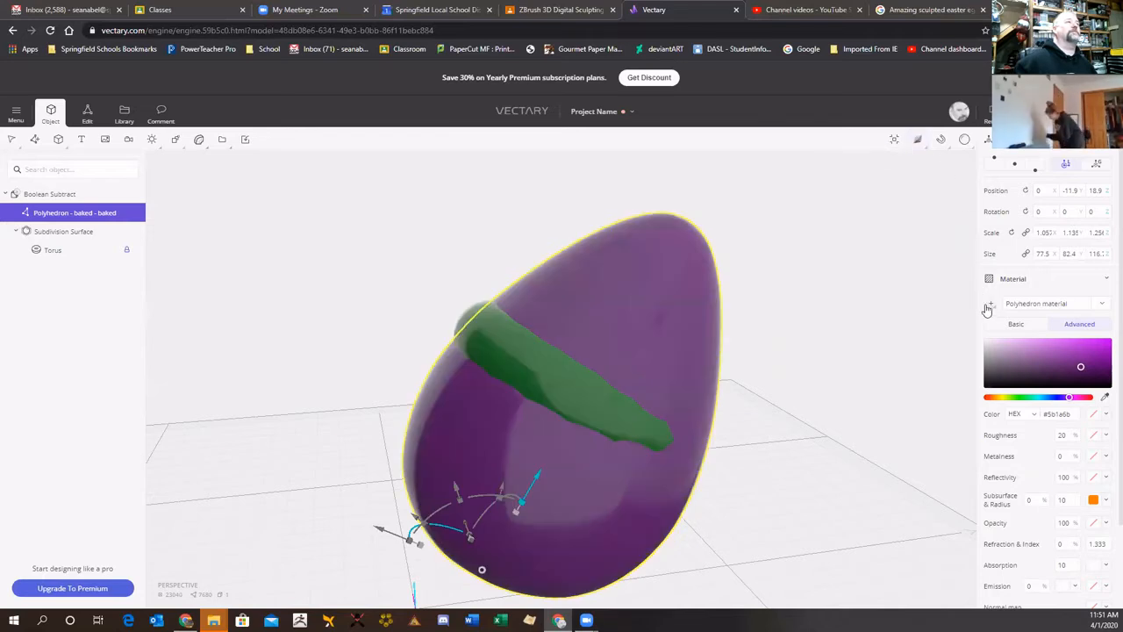
{"action": "left_click", "coordinate": [1027, 303]}
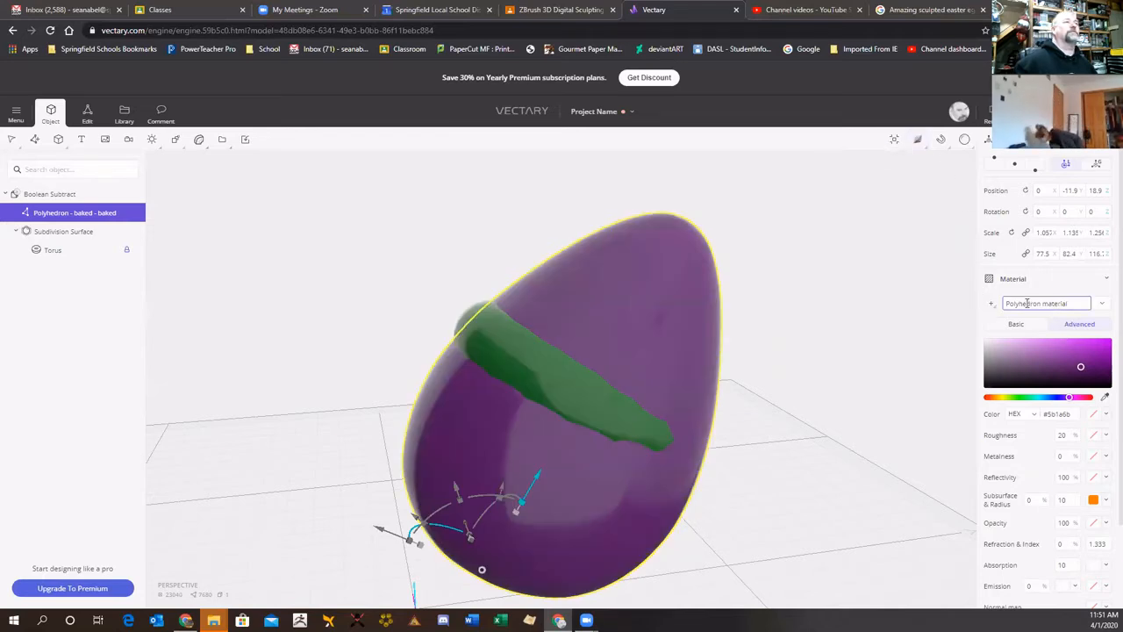
{"action": "mouse_move", "coordinate": [934, 150]}
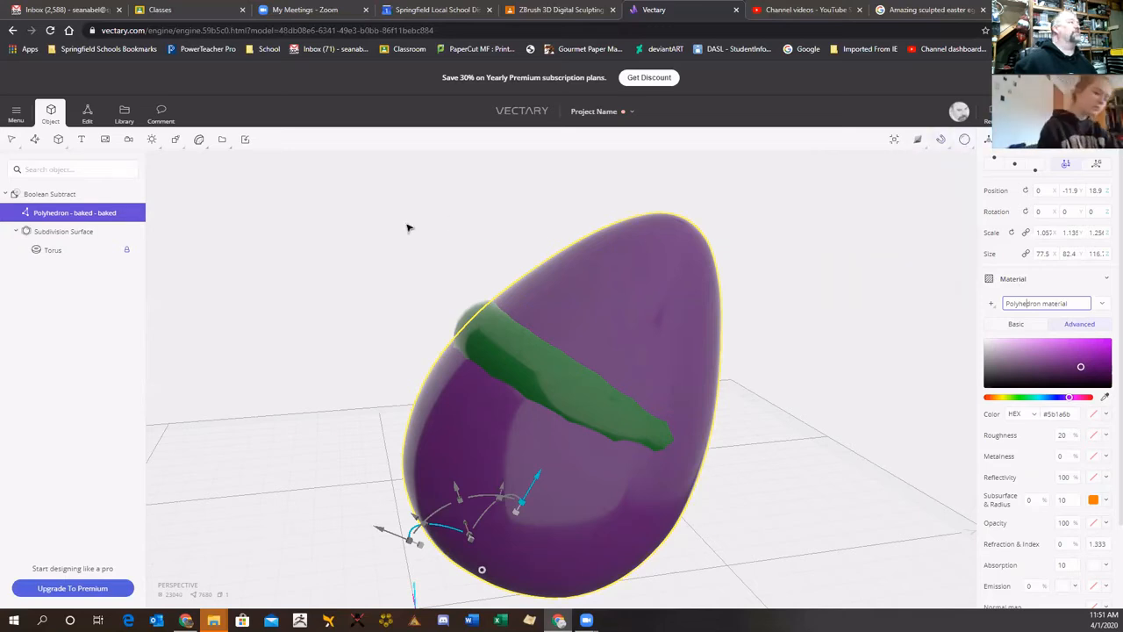
- Lock the baked egg mesh in the object hierarchy and leave it shown
{"action": "left_click", "coordinate": [75, 214]}
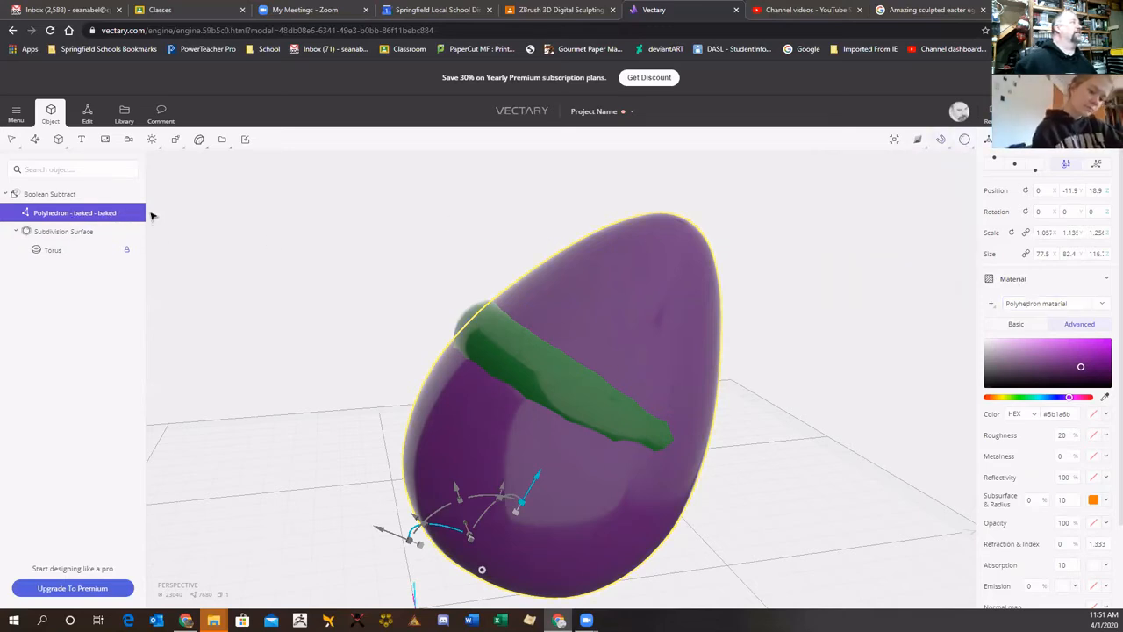
{"action": "left_click", "coordinate": [138, 214]}
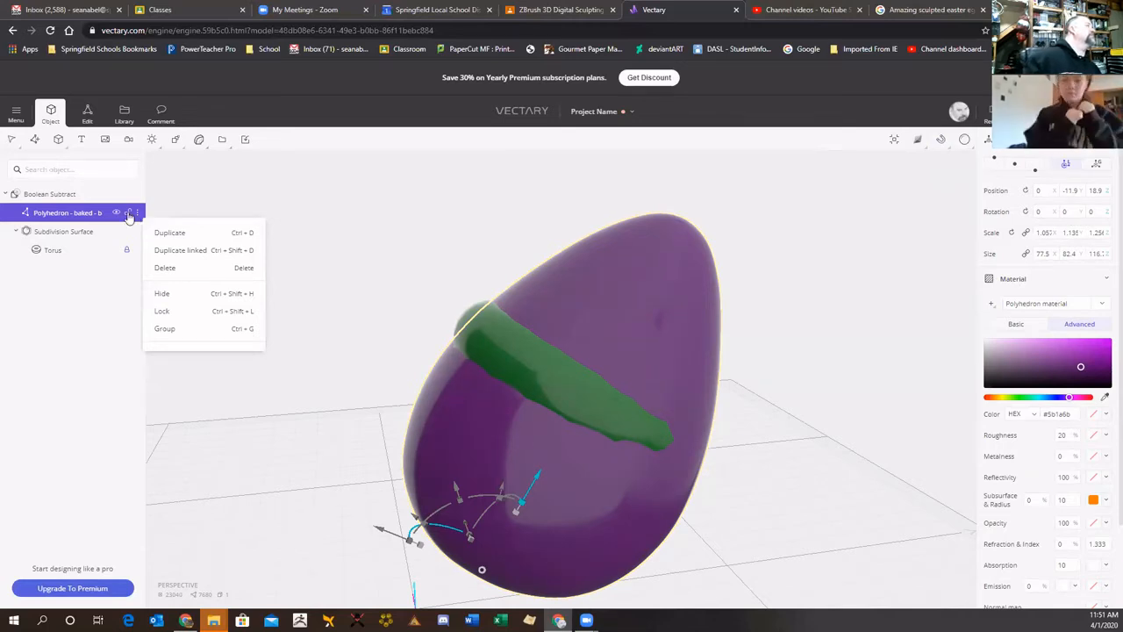
{"action": "left_click", "coordinate": [117, 213]}
{"action": "left_click", "coordinate": [117, 213]}
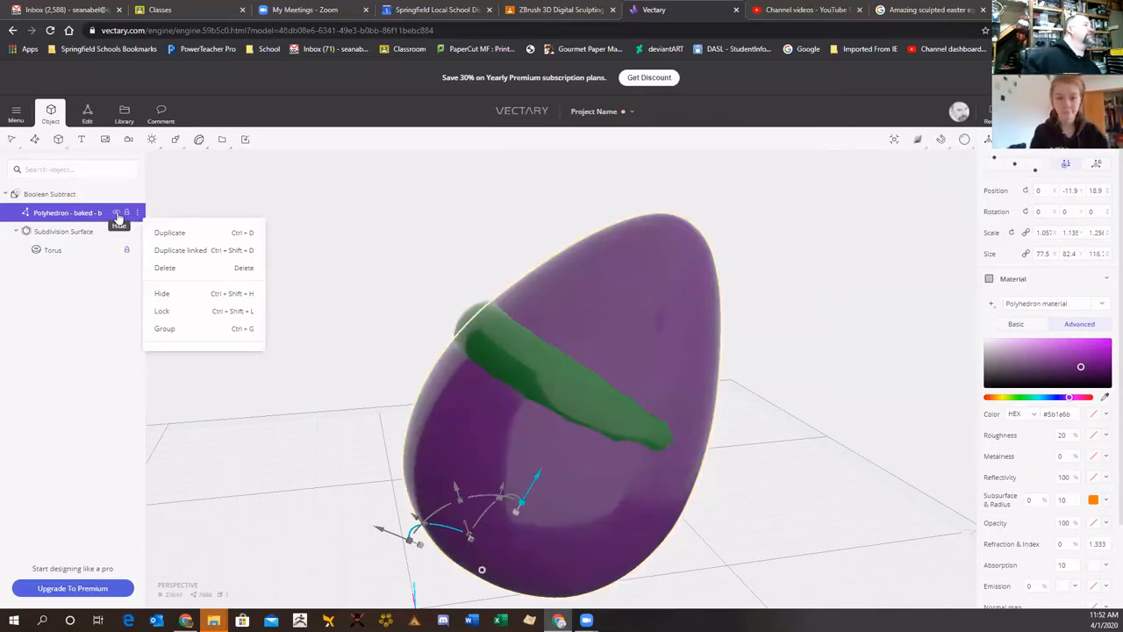
- Apply a second Boolean subtract to the green torus and place the baked egg and torus beside it under the Subdivision Surface
{"action": "left_click", "coordinate": [73, 251]}
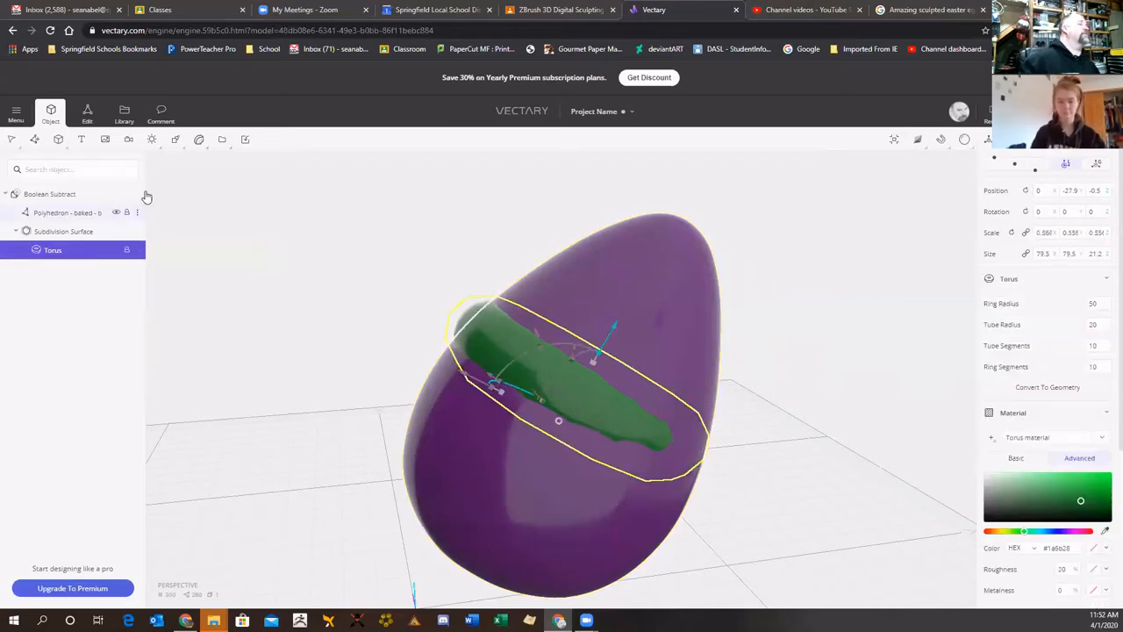
{"action": "left_click", "coordinate": [175, 145]}
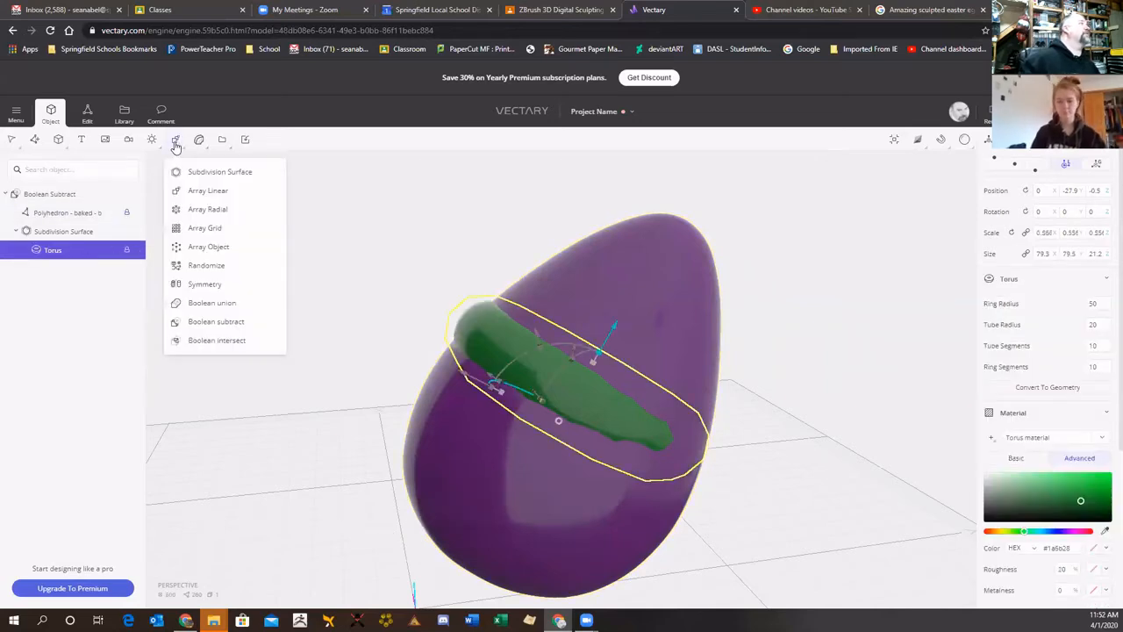
{"action": "left_click", "coordinate": [229, 322]}
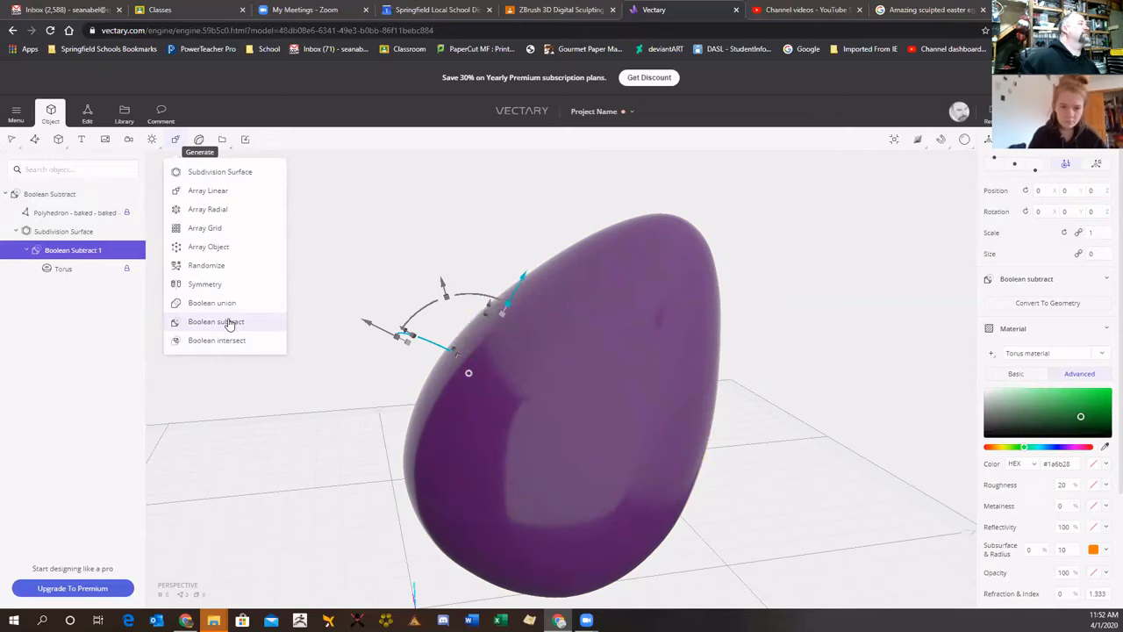
{"action": "left_click_drag", "start_coordinate": [75, 213], "coordinate": [77, 239]}
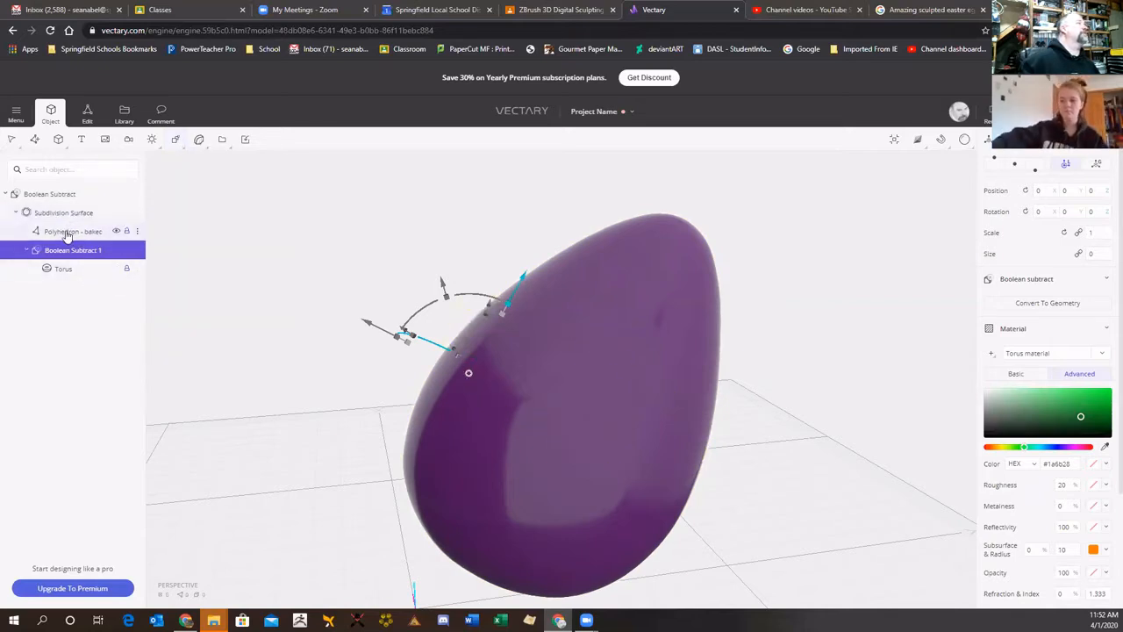
{"action": "left_click_drag", "start_coordinate": [68, 253], "coordinate": [63, 230]}
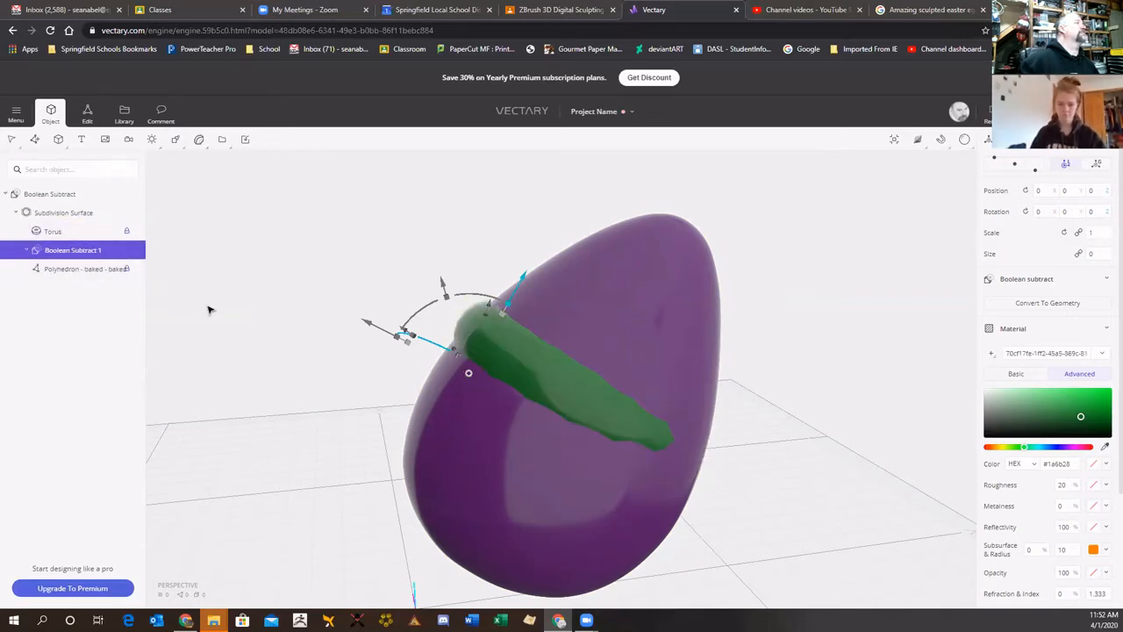
- Try placing the nested Boolean subtract above the torus within the Subdivision Surface, and restore the torus to first place
{"action": "left_click_drag", "start_coordinate": [191, 303], "coordinate": [341, 331]}
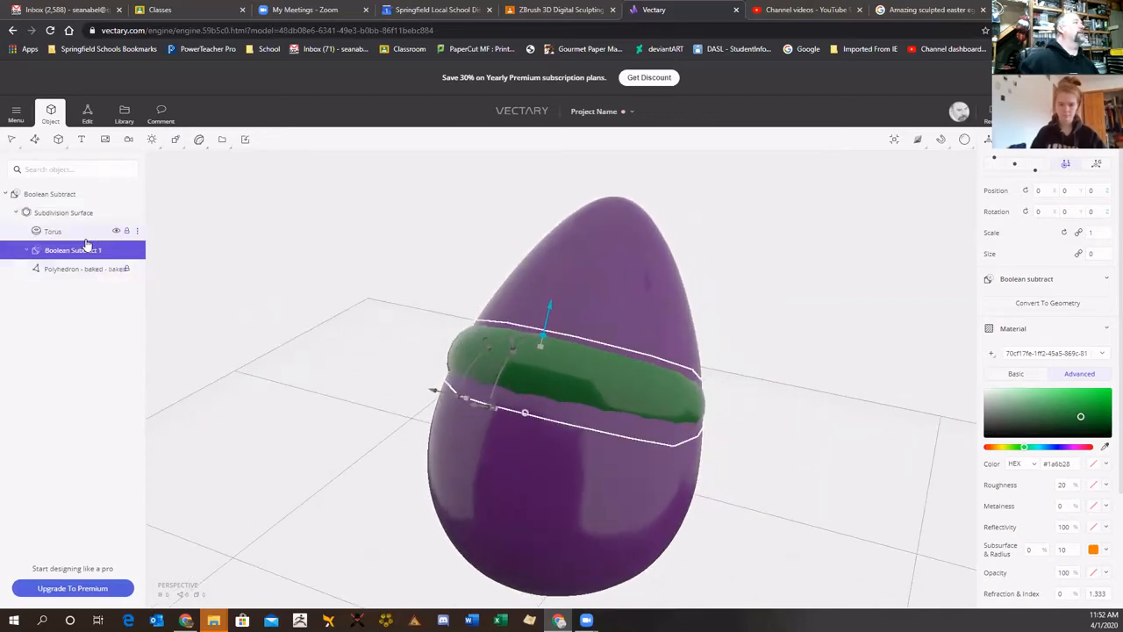
{"action": "mouse_move", "coordinate": [86, 246]}
{"action": "left_mouse_down"}
{"action": "mouse_move", "coordinate": [78, 271]}
{"action": "mouse_move", "coordinate": [76, 226]}
{"action": "left_mouse_up"}
{"action": "left_click_drag", "start_coordinate": [246, 265], "coordinate": [220, 292]}
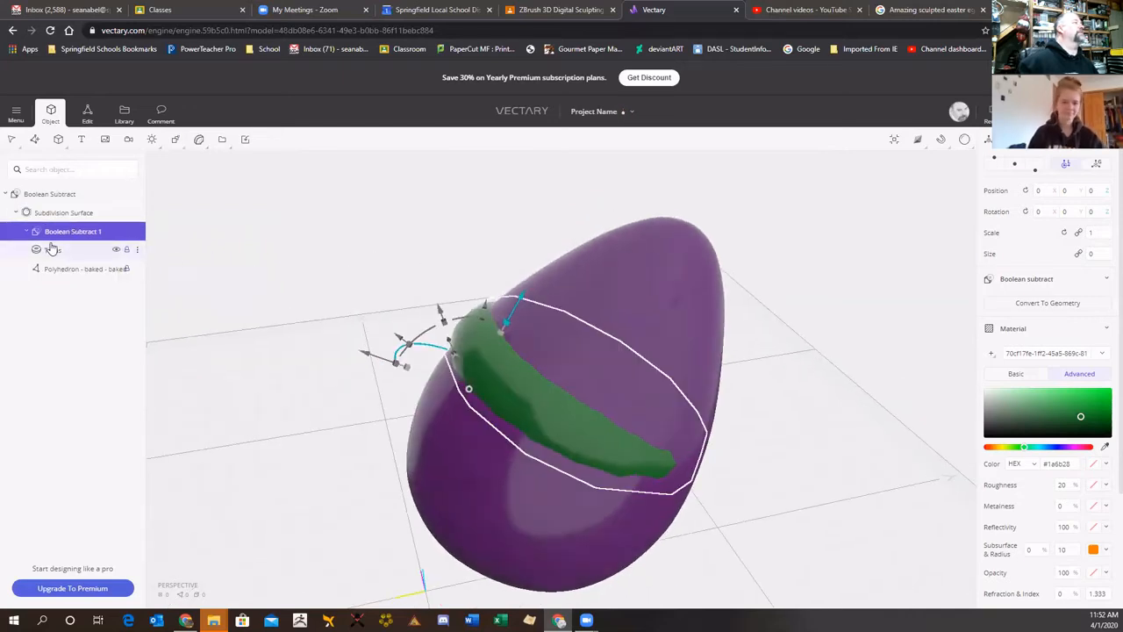
{"action": "left_click_drag", "start_coordinate": [50, 250], "coordinate": [35, 231]}
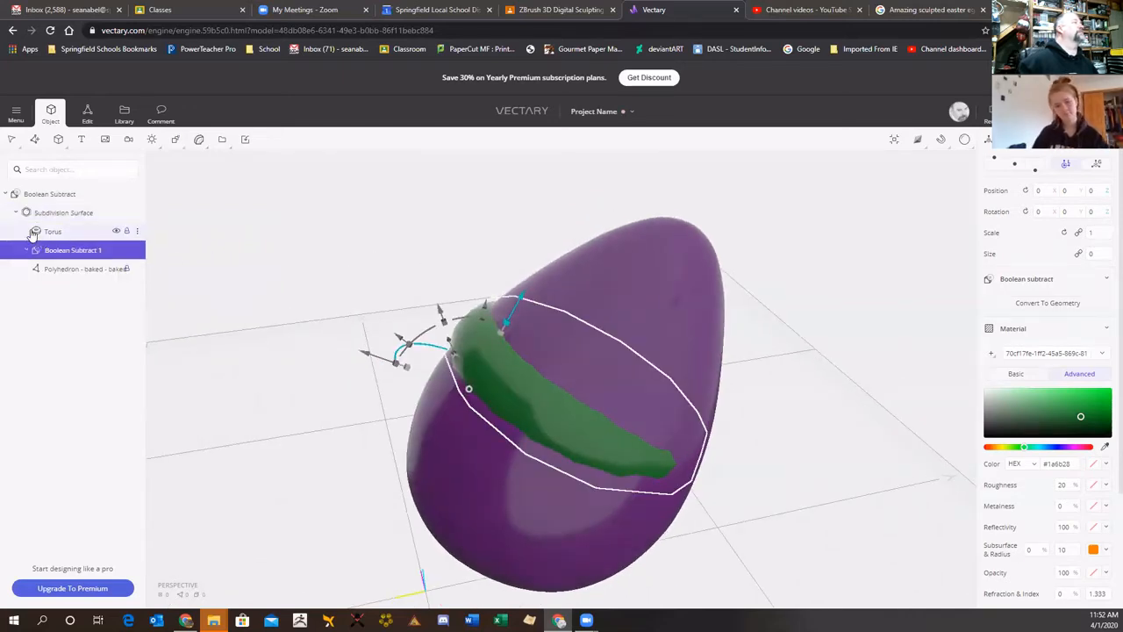
- Move the baked egg mesh back out of the Subdivision Surface to sit directly under the outer Boolean Subtract
{"action": "left_click", "coordinate": [77, 276]}
{"action": "left_click_drag", "start_coordinate": [74, 277], "coordinate": [86, 209]}
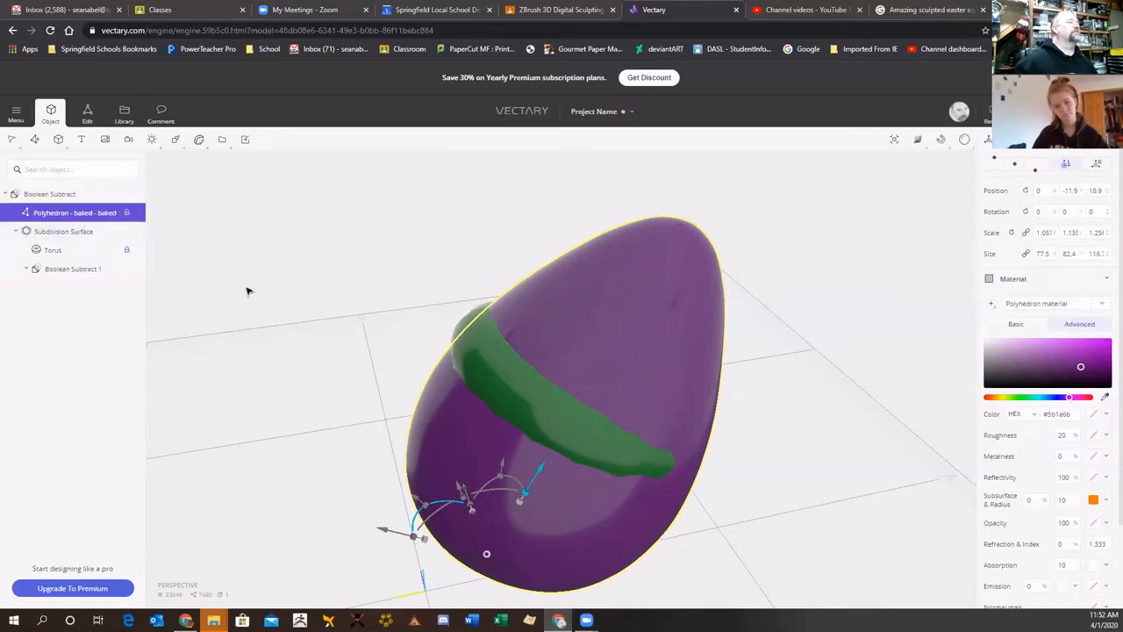
- Convert the green torus to geometry and hide the unlocked baked egg mesh
{"action": "left_click", "coordinate": [36, 251]}
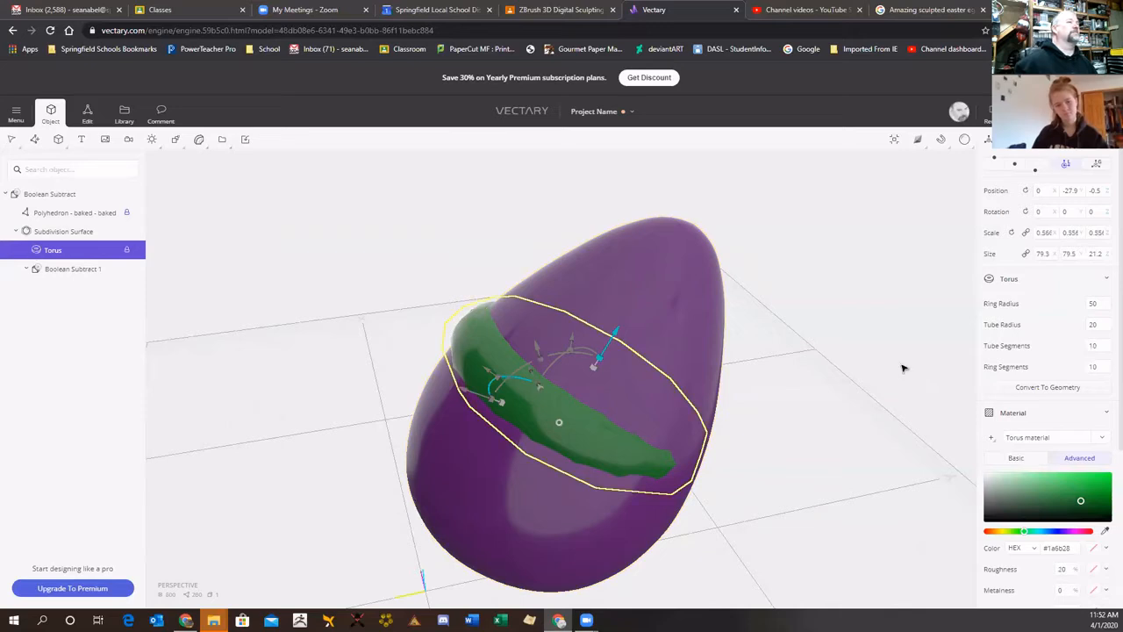
{"action": "left_click", "coordinate": [965, 393]}
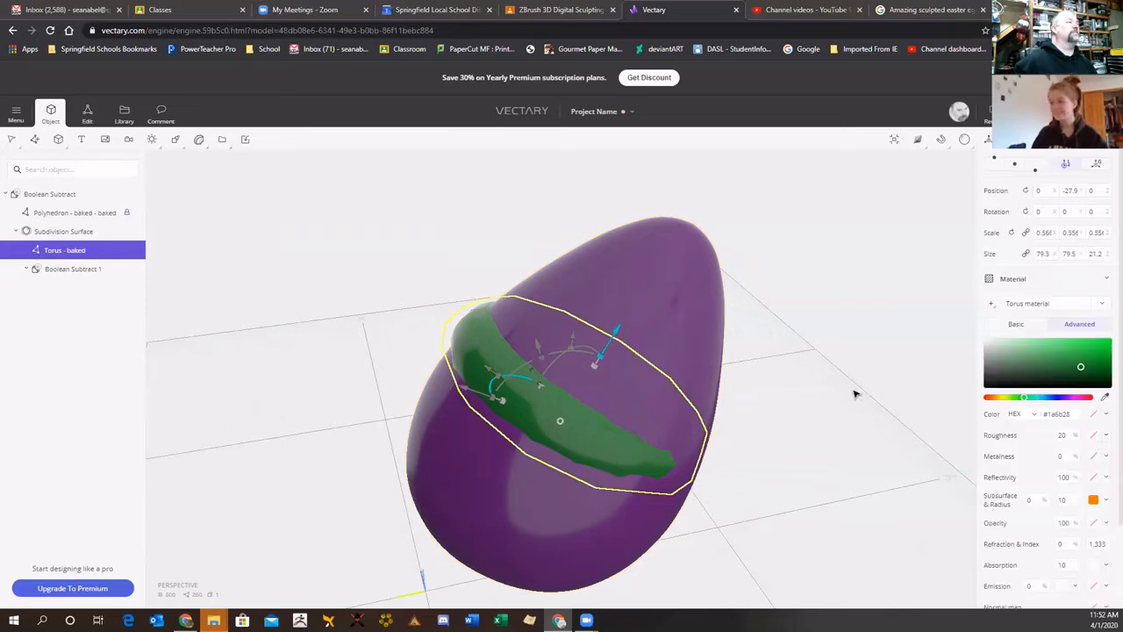
{"action": "left_click_drag", "start_coordinate": [855, 394], "coordinate": [787, 366]}
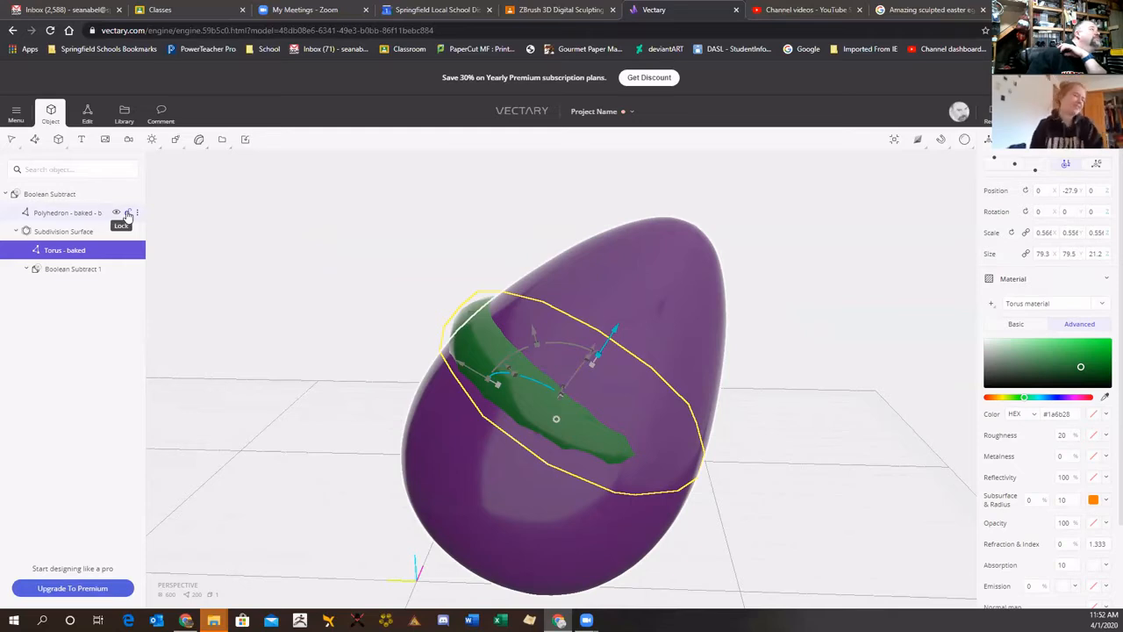
{"action": "left_click", "coordinate": [116, 213]}
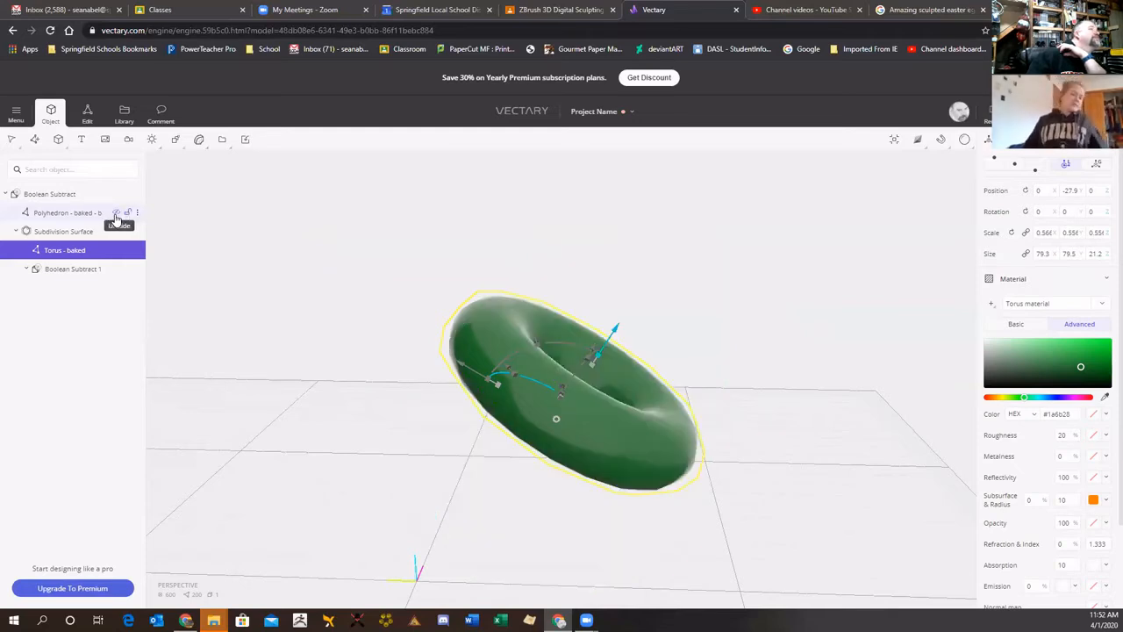
- Unhide the baked egg mesh and select the egg and the baked torus in turn
{"action": "left_click", "coordinate": [115, 214]}
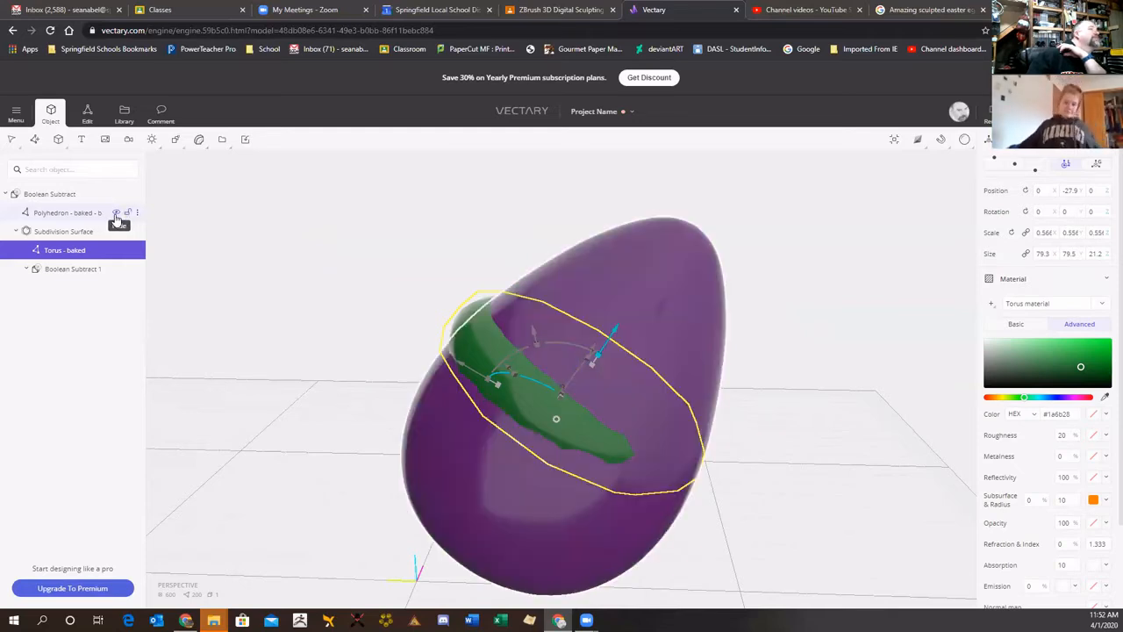
{"action": "left_click", "coordinate": [72, 217]}
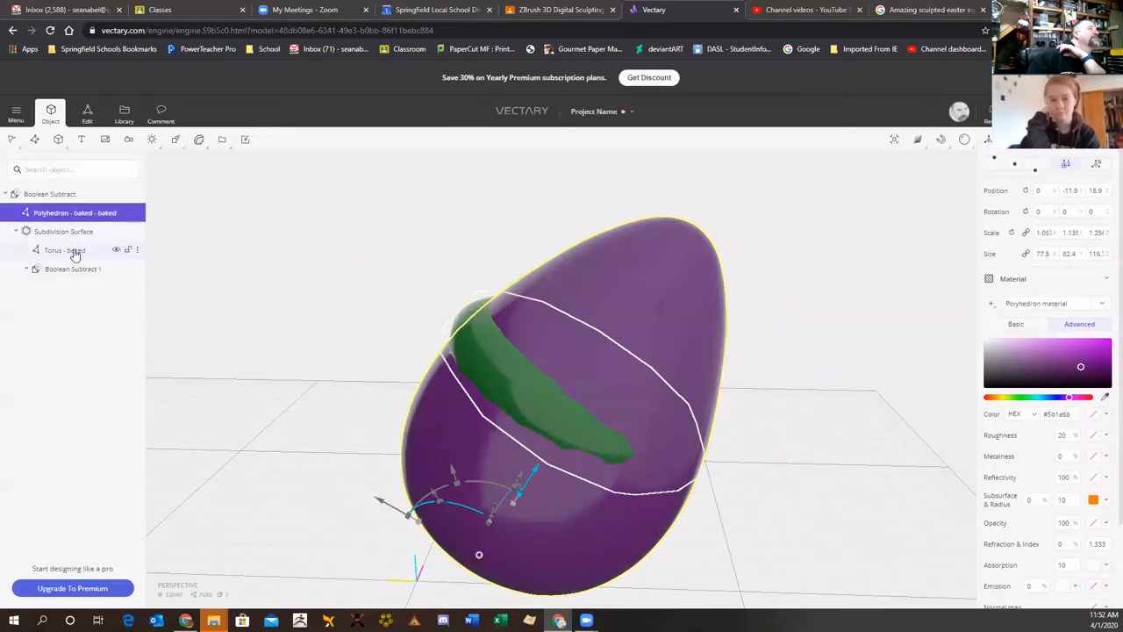
{"action": "left_click", "coordinate": [74, 252]}
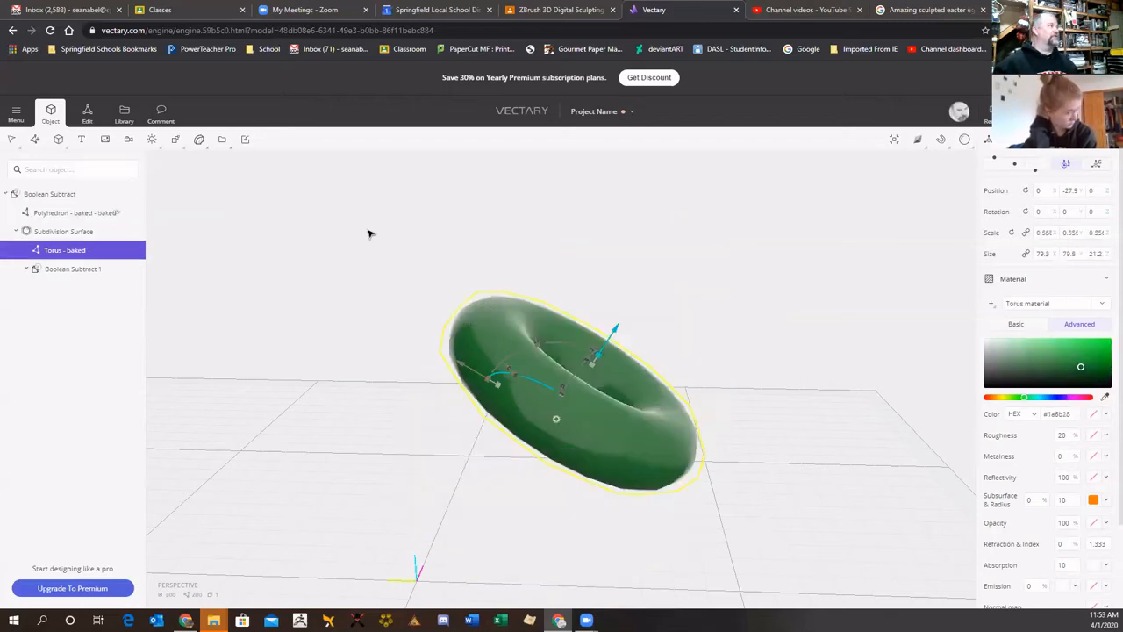
- Undo the torus baking, nested Boolean subtract, torus move and green recolouring, back to the egg with its single purple torus cut
{"action": "key", "text": "ctrl+z"}
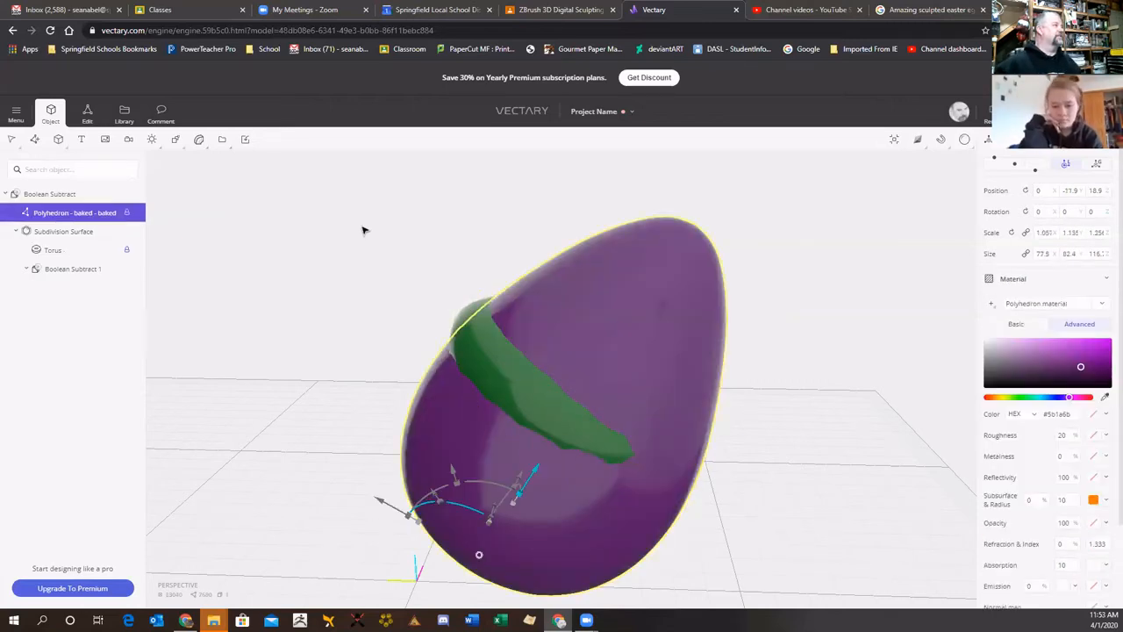
{"action": "key", "text": "ctrl+z"}
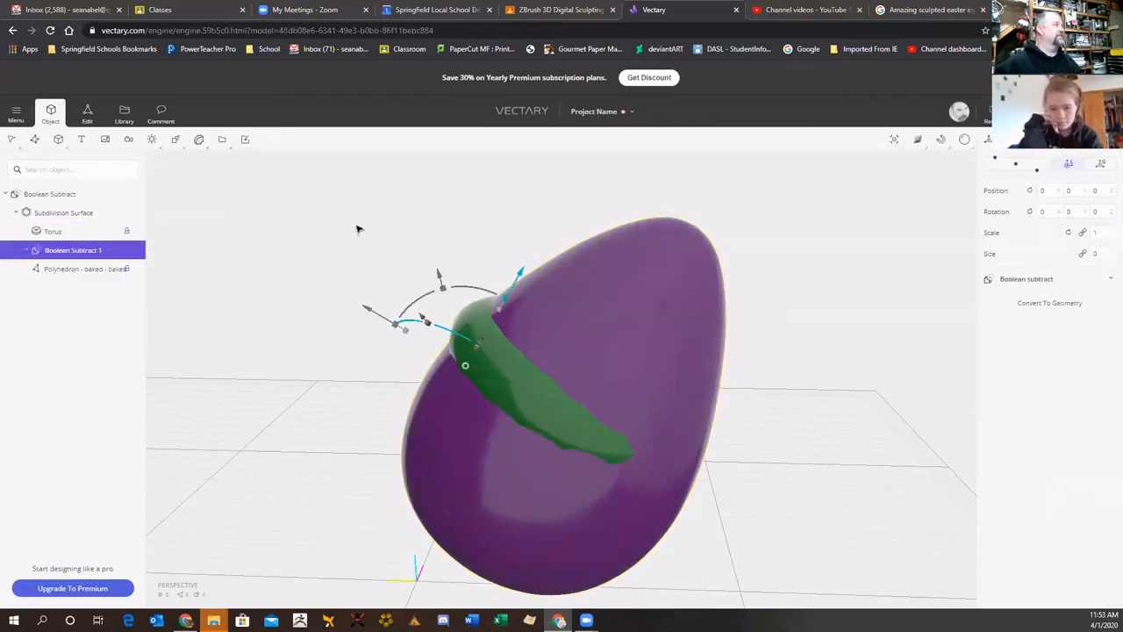
{"action": "key", "text": "ctrl+z"}
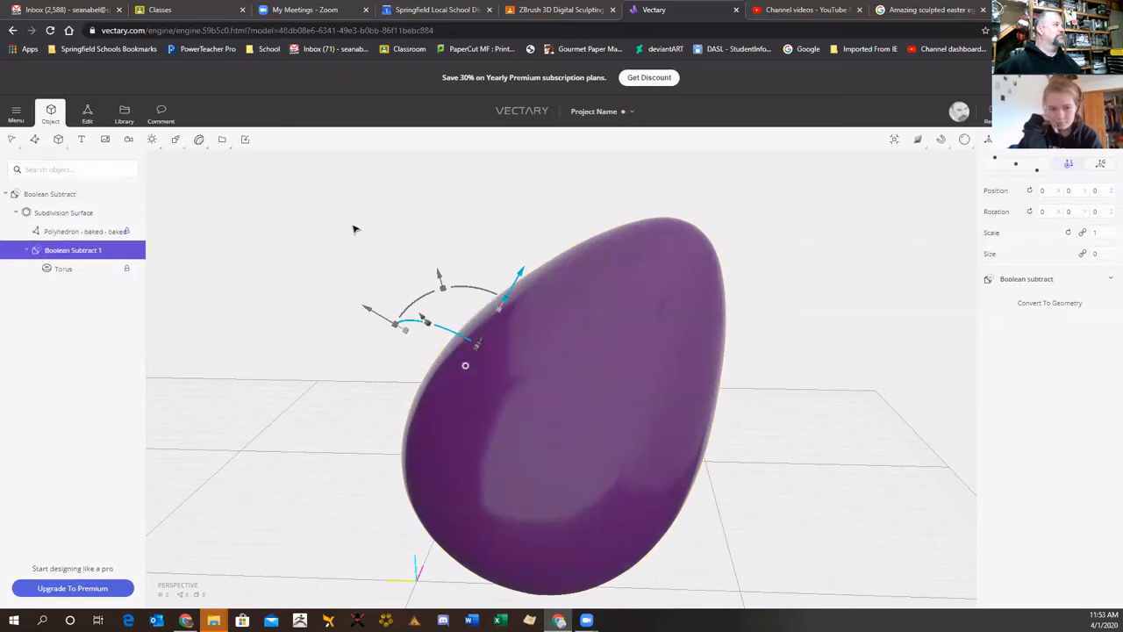
{"action": "key", "text": "ctrl+z"}
{"action": "key", "text": "ctrl+z"}
{"action": "key", "text": "ctrl+z"}
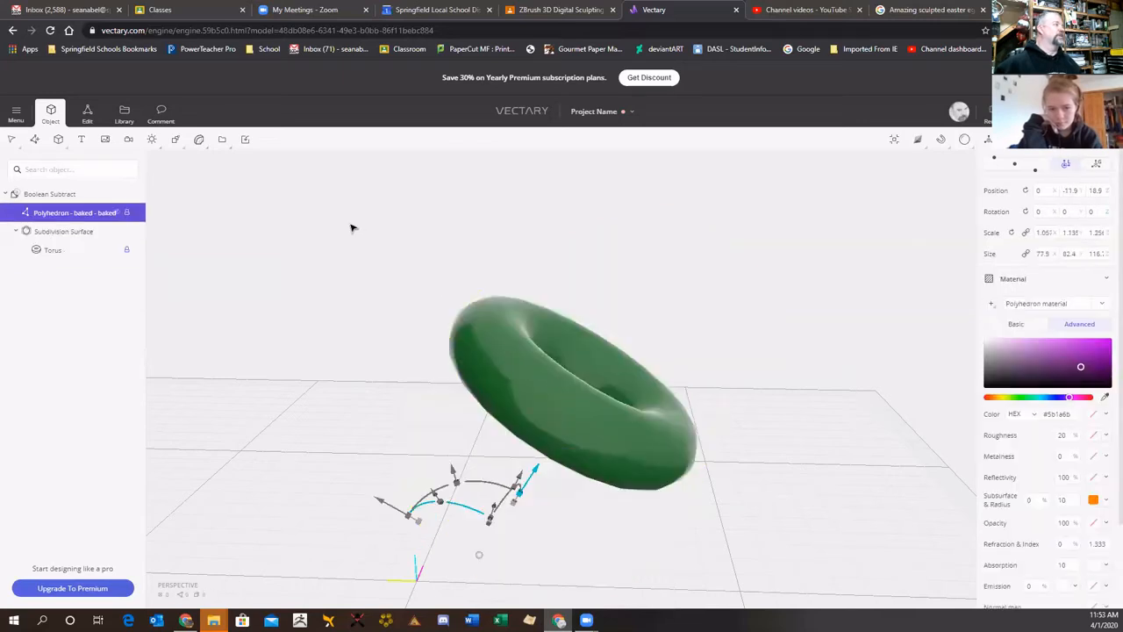
{"action": "key", "text": "ctrl+shift+z"}
{"action": "key", "text": "ctrl+shift+z"}
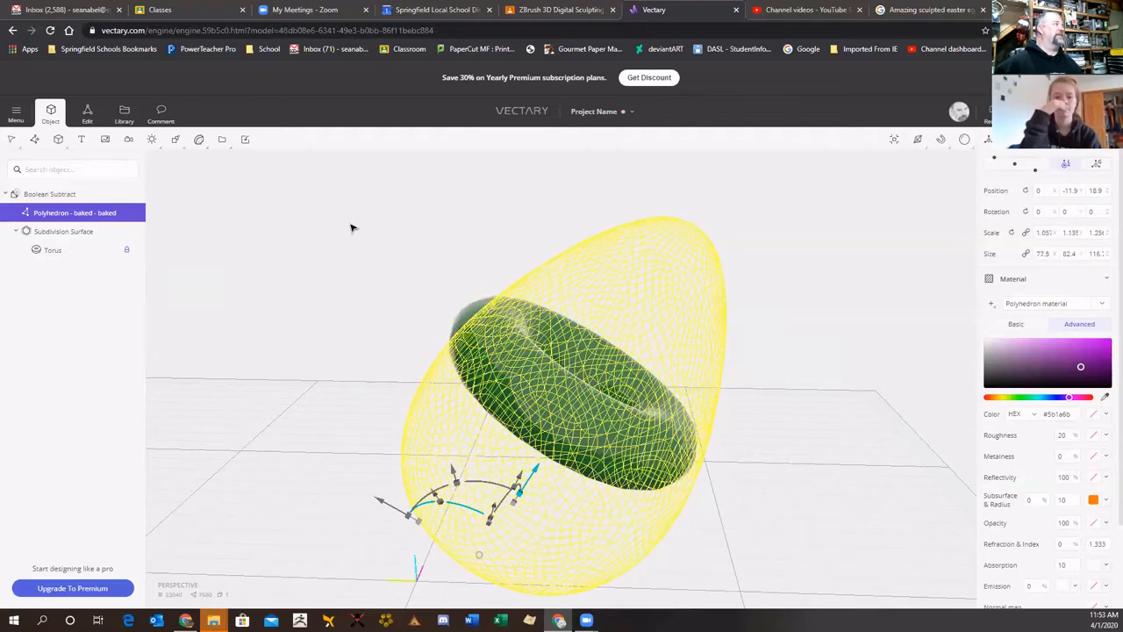
{"action": "key", "text": "ctrl+shift+z"}
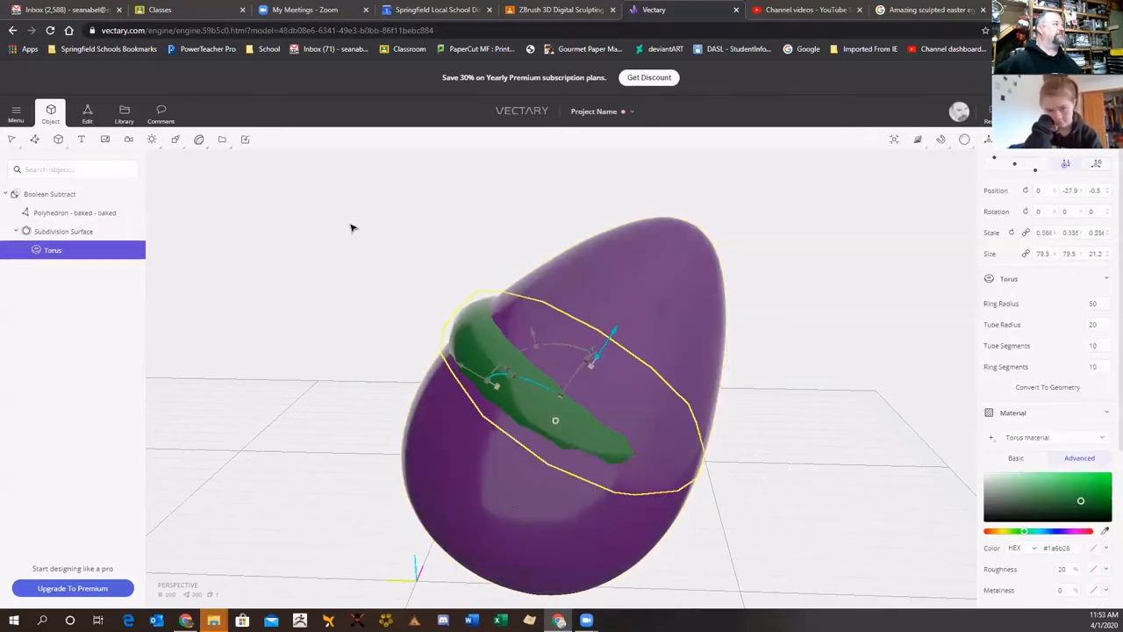
{"action": "key", "text": "ctrl+shift+z"}
{"action": "key", "text": "ctrl+shift+z"}
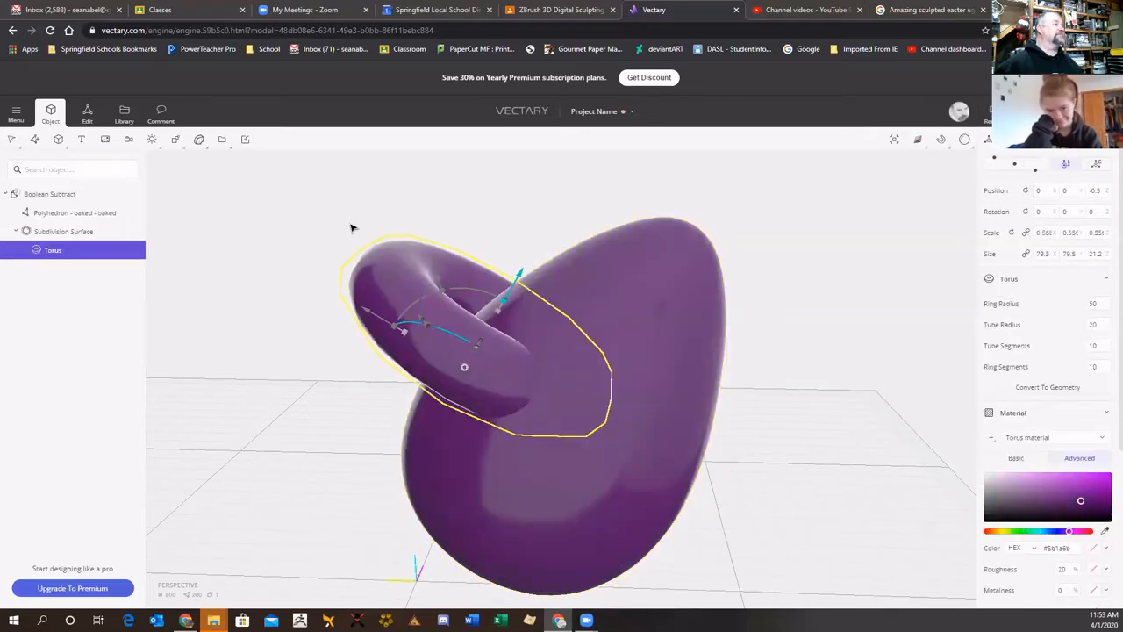
{"action": "key", "text": "ctrl+shift+z"}
{"action": "left_click_drag", "start_coordinate": [355, 258], "coordinate": [421, 261]}
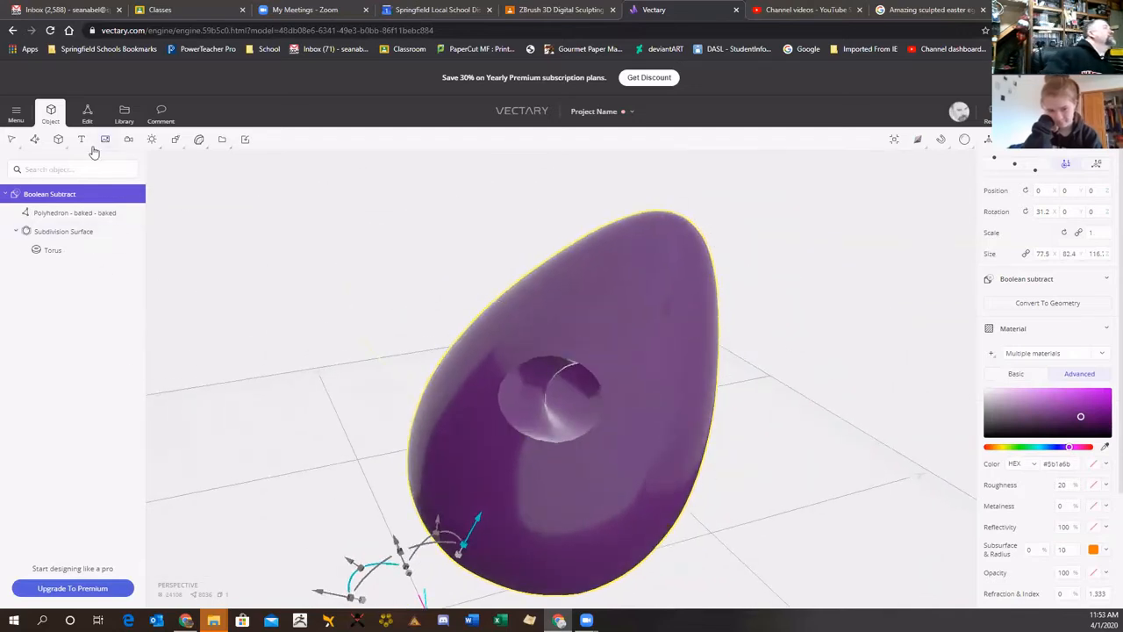
- Add a capsule primitive, scale it down uniformly to about 0.235, and shift it against the egg's lower side
{"action": "left_click", "coordinate": [61, 143]}
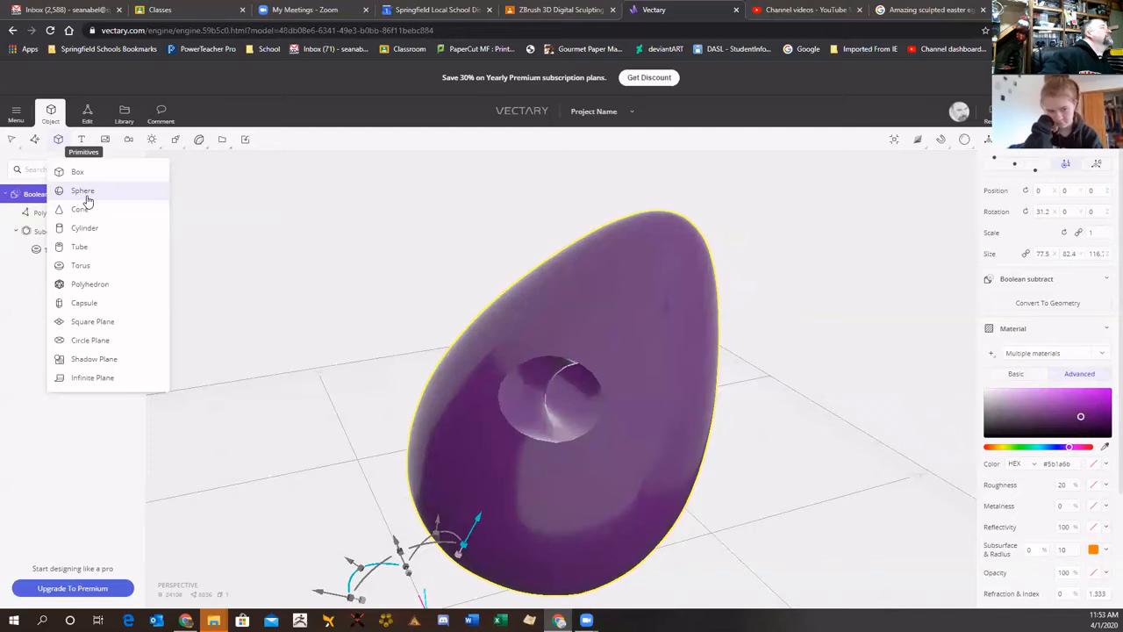
{"action": "left_click", "coordinate": [85, 303]}
{"action": "right_click_drag", "start_coordinate": [844, 401], "coordinate": [804, 404]}
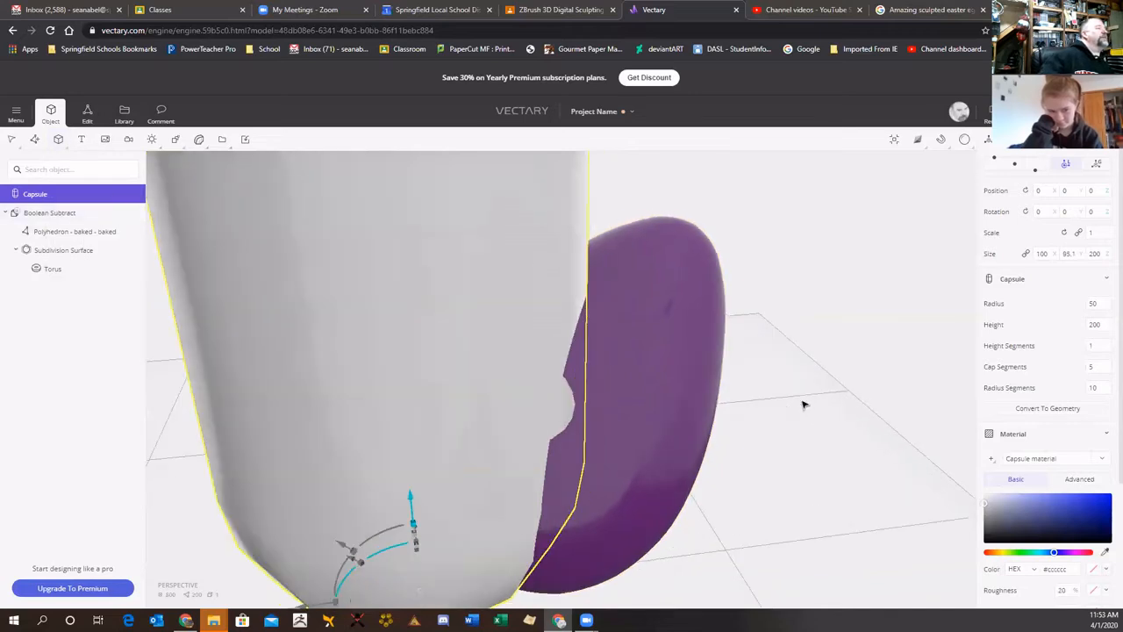
{"action": "left_click_drag", "start_coordinate": [414, 534], "coordinate": [416, 581]}
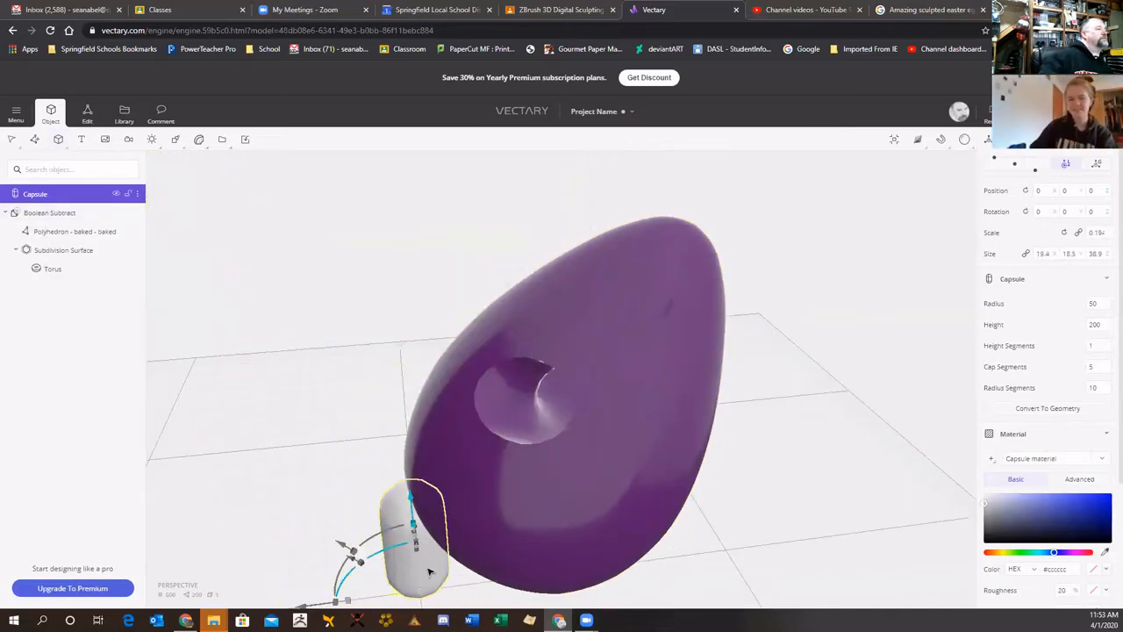
{"action": "right_click_drag", "start_coordinate": [427, 570], "coordinate": [421, 528]}
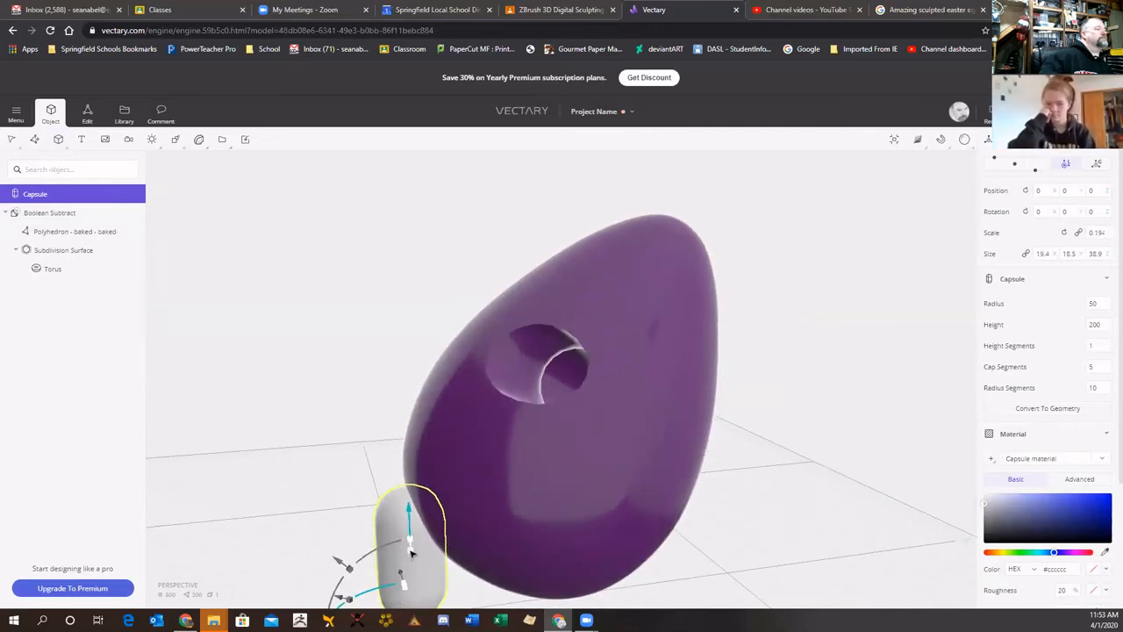
{"action": "left_click_drag", "start_coordinate": [409, 551], "coordinate": [455, 507]}
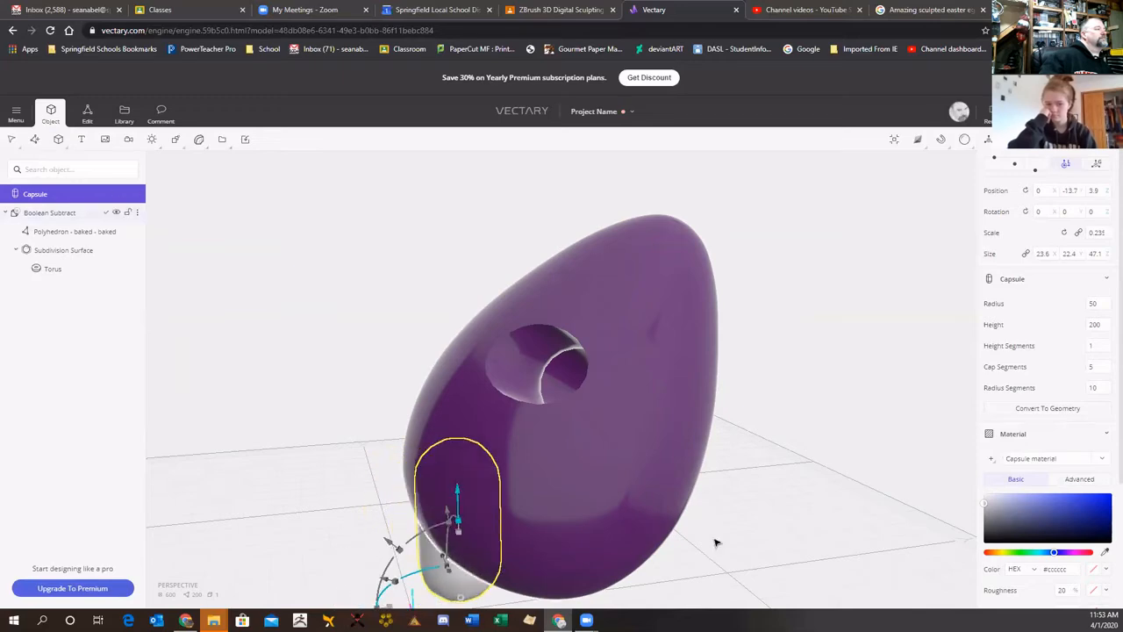
- Raise the capsule, tilt it about -41.8° around X, and embed it in the egg's upper front at about -14.5, -85.5, 75
{"action": "left_click_drag", "start_coordinate": [715, 543], "coordinate": [831, 523]}
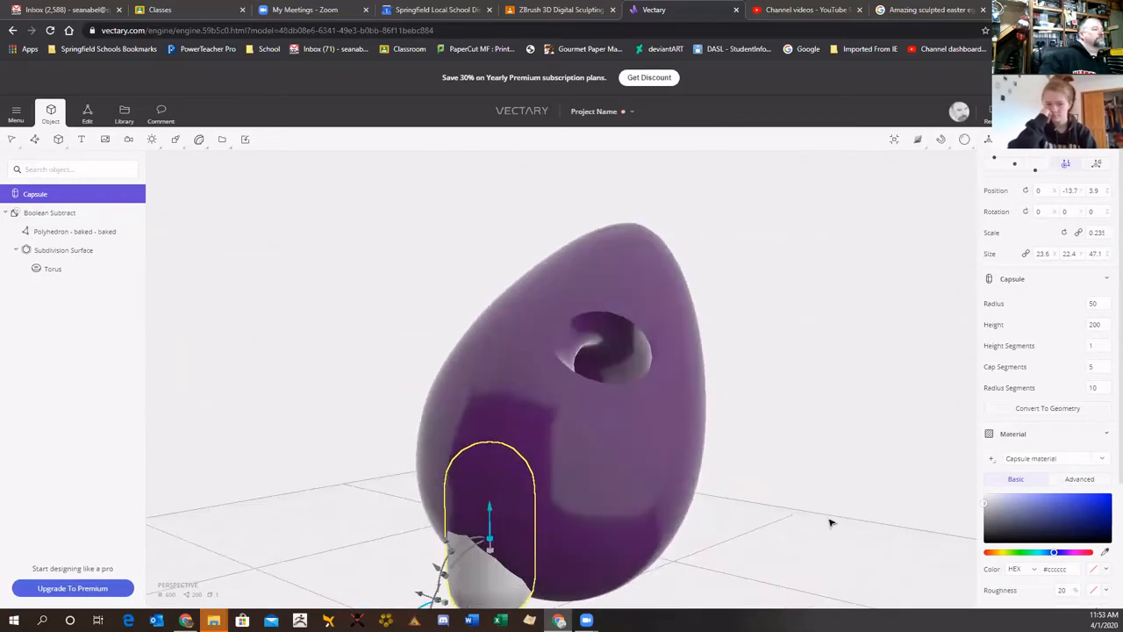
{"action": "left_click_drag", "start_coordinate": [478, 509], "coordinate": [473, 279]}
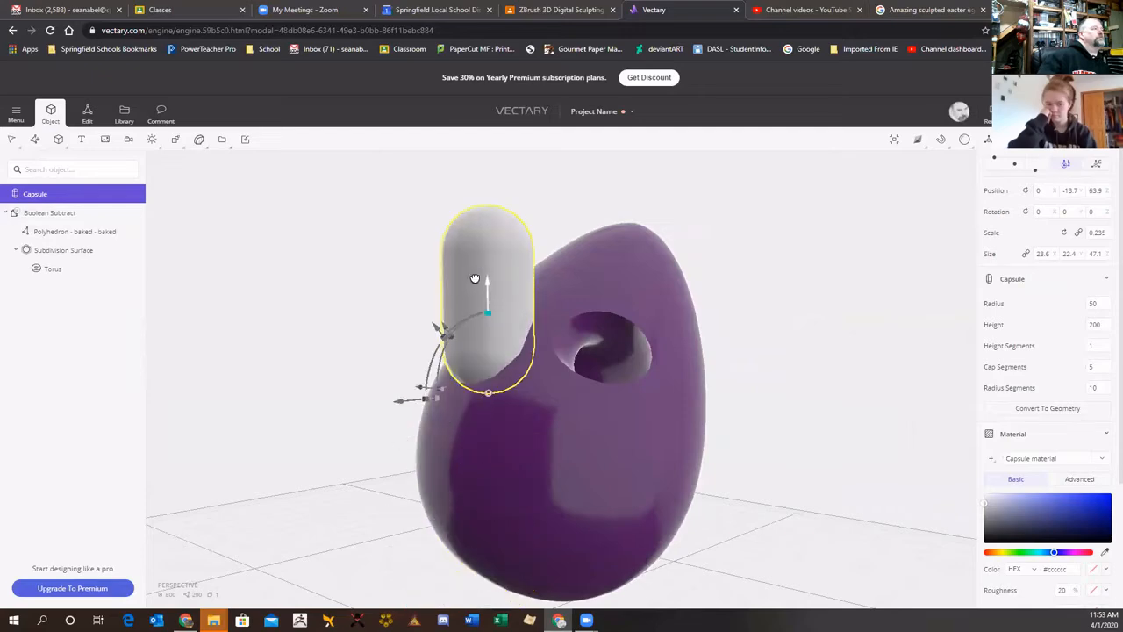
{"action": "left_click_drag", "start_coordinate": [692, 378], "coordinate": [468, 364]}
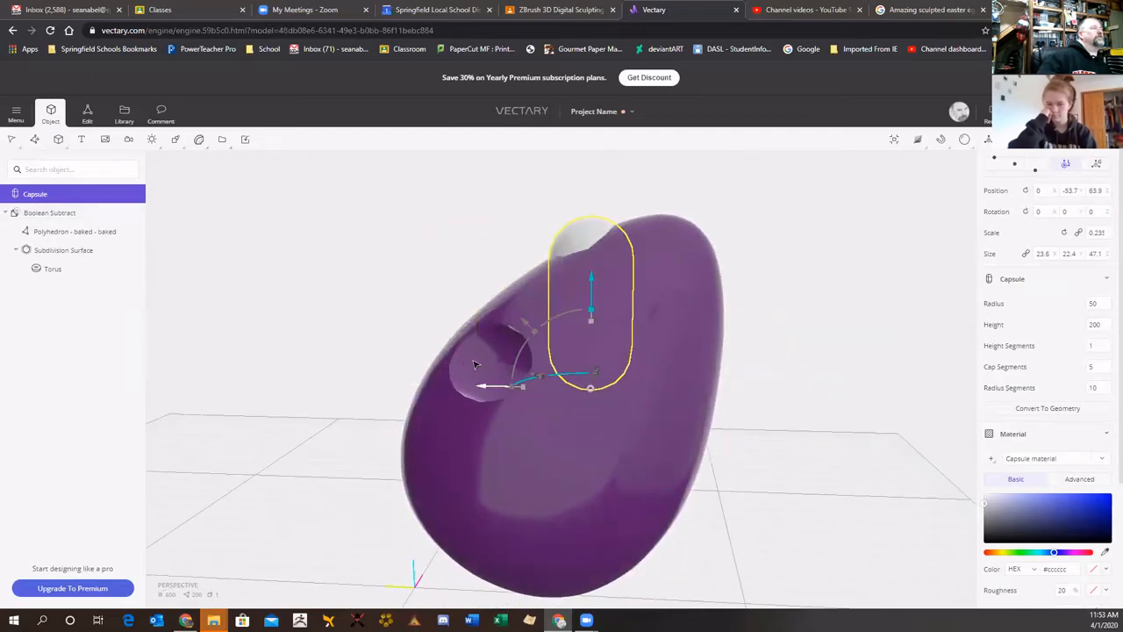
{"action": "left_click_drag", "start_coordinate": [531, 331], "coordinate": [488, 333]}
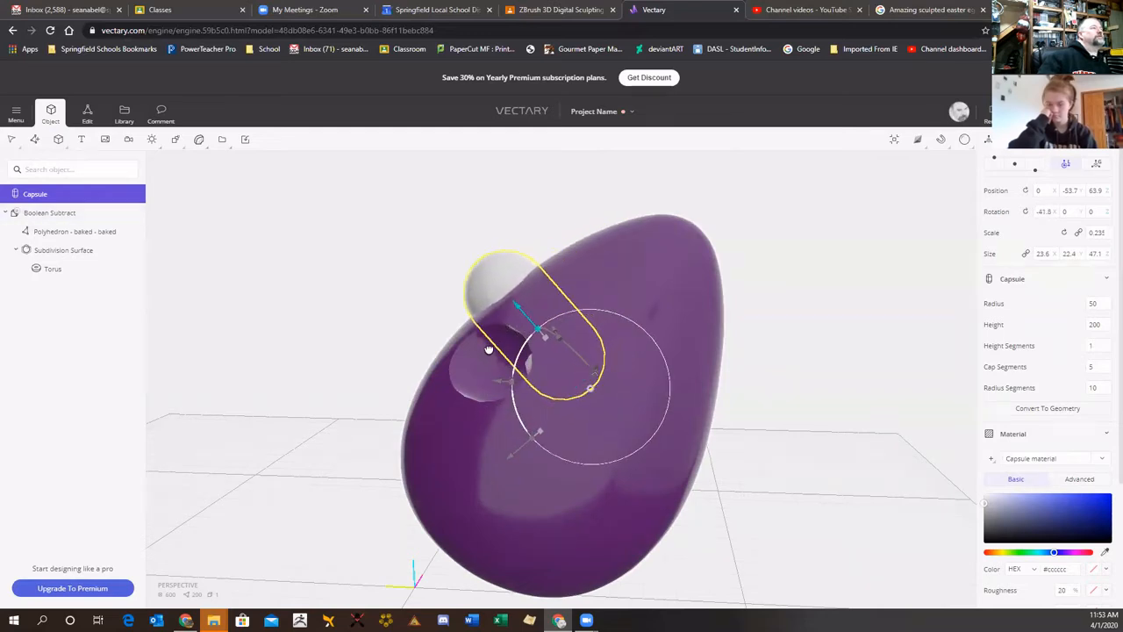
{"action": "left_click_drag", "start_coordinate": [588, 386], "coordinate": [707, 360]}
{"action": "right_click_drag", "start_coordinate": [733, 376], "coordinate": [596, 479]}
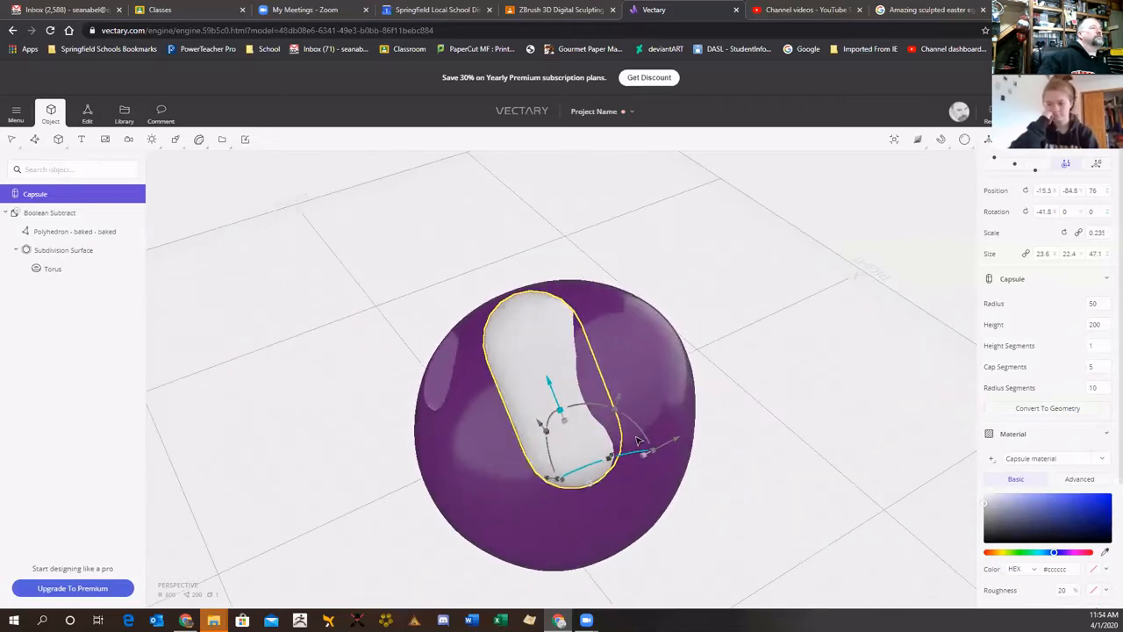
{"action": "left_click_drag", "start_coordinate": [589, 488], "coordinate": [594, 486]}
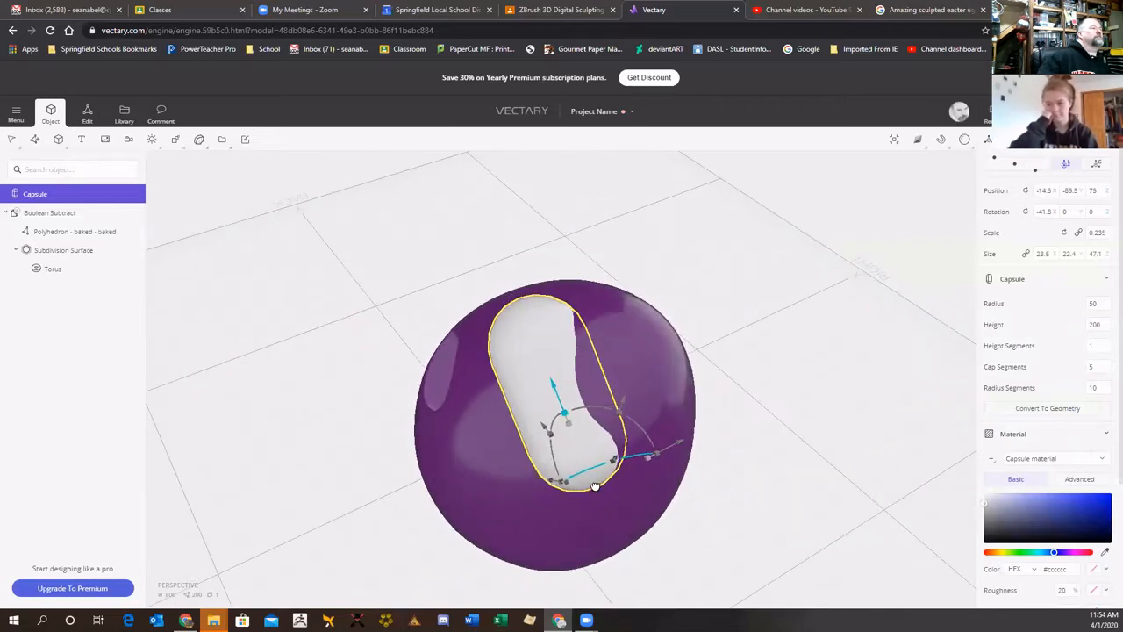
- Apply a Boolean subtract to the capsule and nest it in the egg's Boolean Subtract, between the egg mesh and the Subdivision Surface
{"action": "right_click_drag", "start_coordinate": [341, 510], "coordinate": [685, 319]}
{"action": "left_click", "coordinate": [178, 140]}
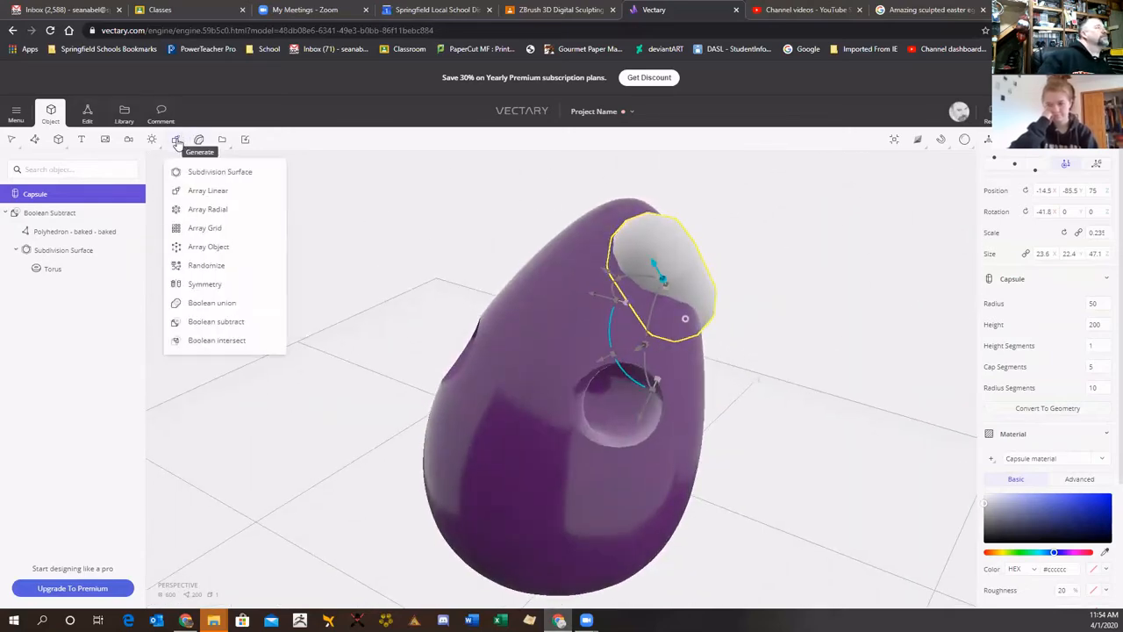
{"action": "left_click", "coordinate": [204, 322]}
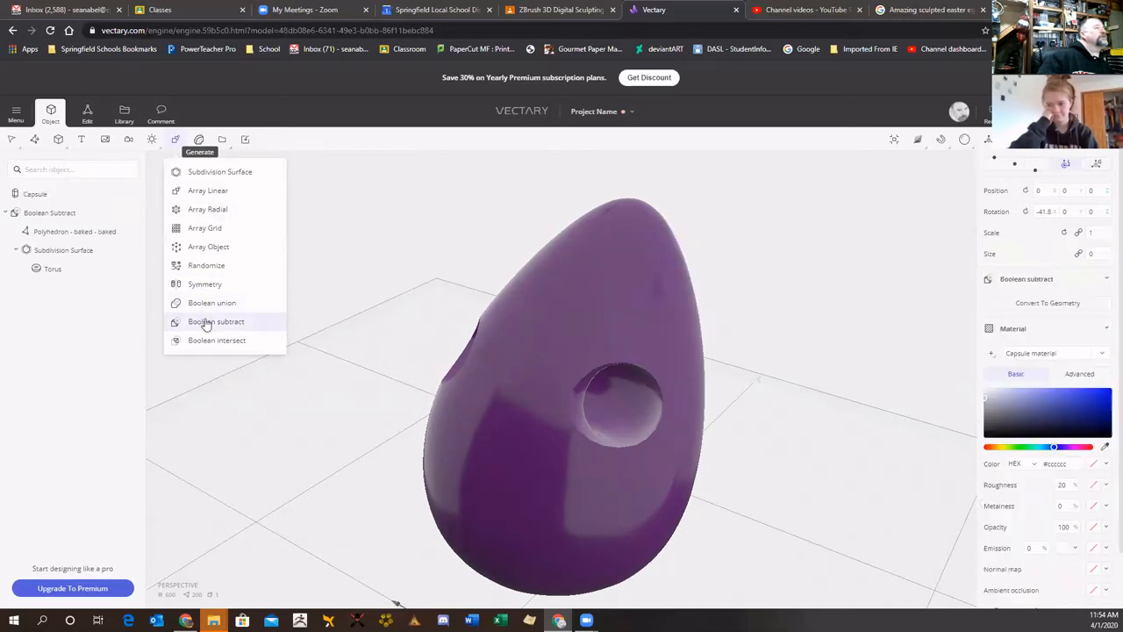
{"action": "right_click_drag", "start_coordinate": [780, 301], "coordinate": [712, 287]}
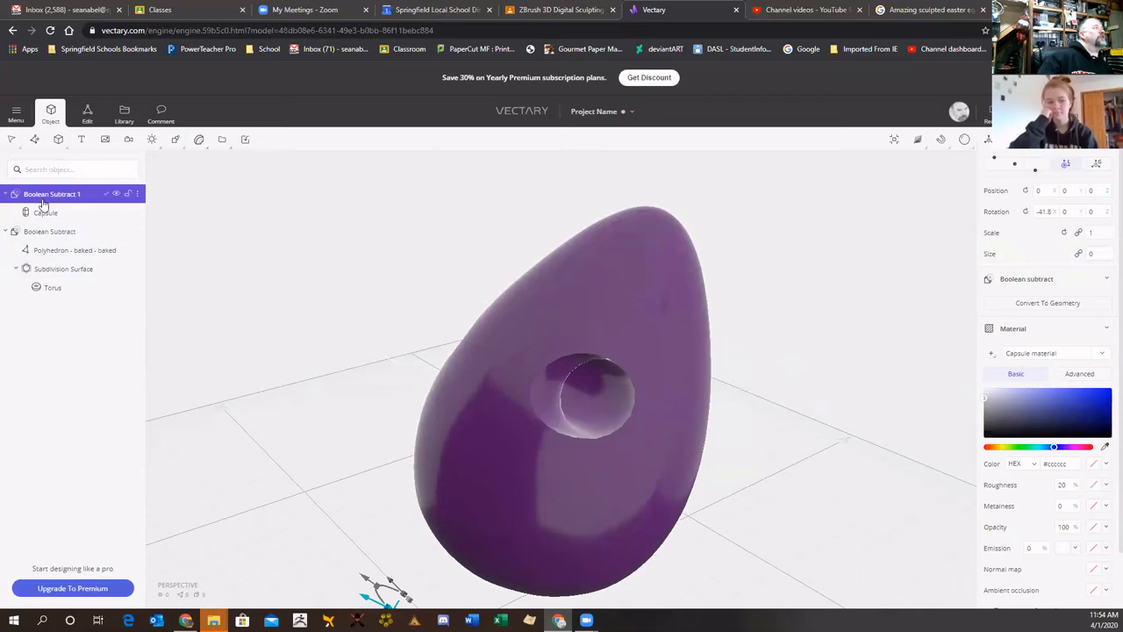
{"action": "left_click_drag", "start_coordinate": [42, 204], "coordinate": [54, 268]}
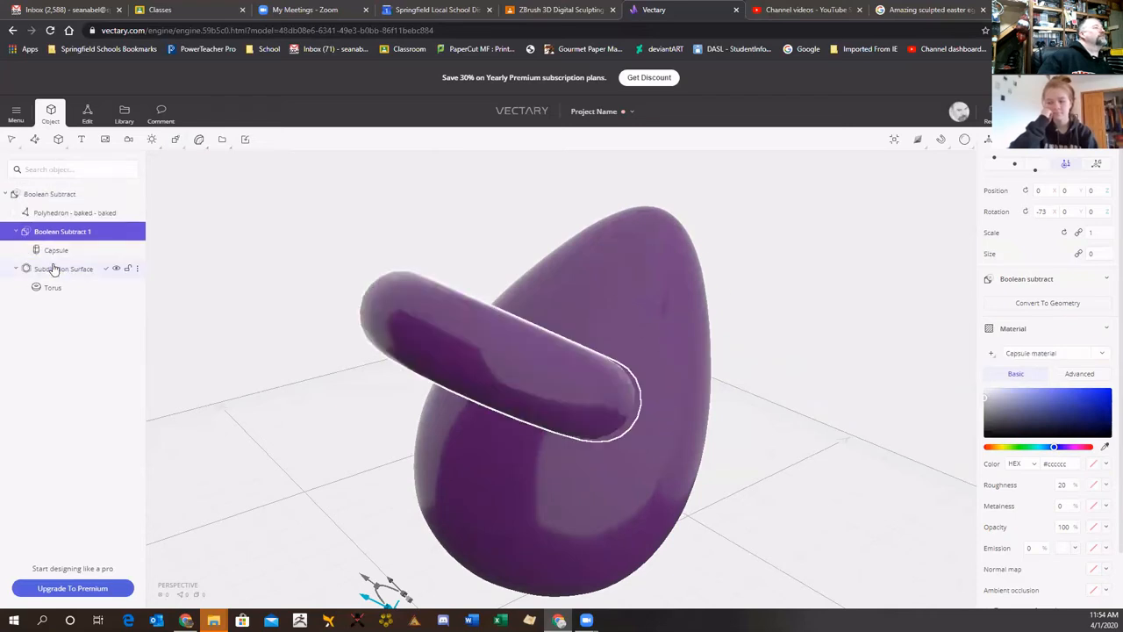
{"action": "right_click_drag", "start_coordinate": [656, 341], "coordinate": [762, 353]}
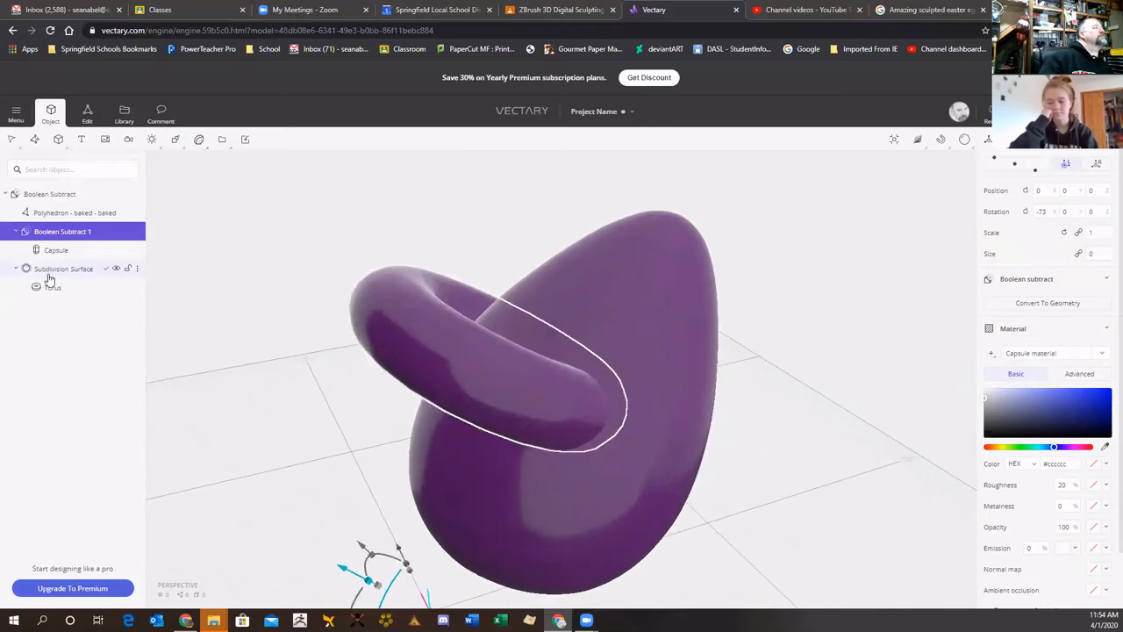
- Move the torus from the Subdivision Surface into the capsule's Boolean subtract, below the capsule, and select the emptied Subdivision Surface
{"action": "left_click", "coordinate": [54, 215]}
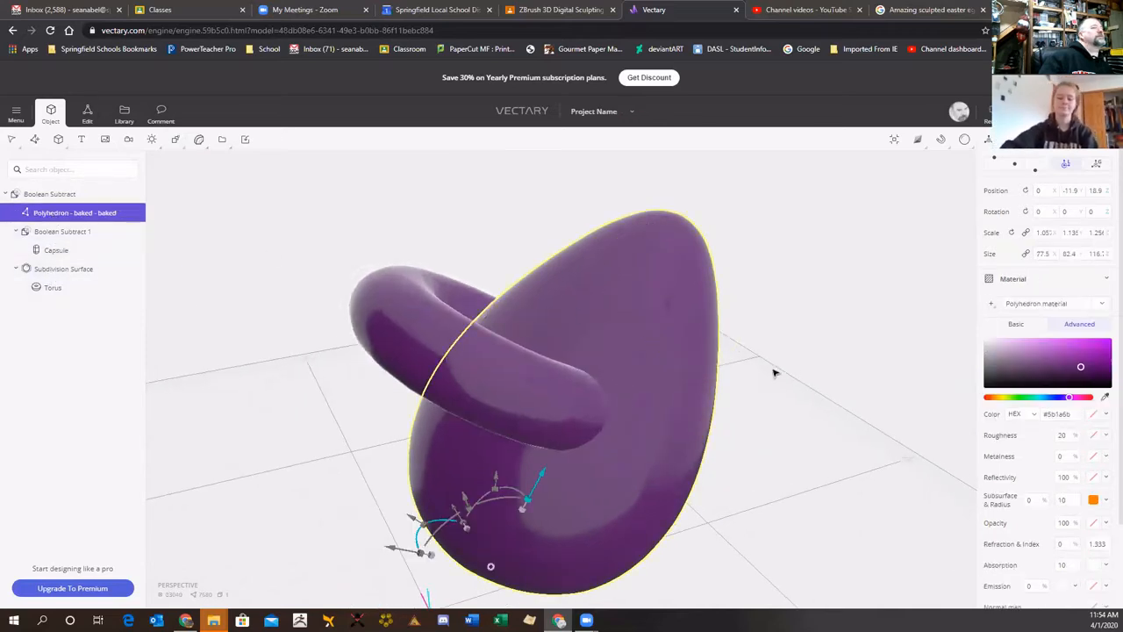
{"action": "right_click_drag", "start_coordinate": [840, 308], "coordinate": [886, 366]}
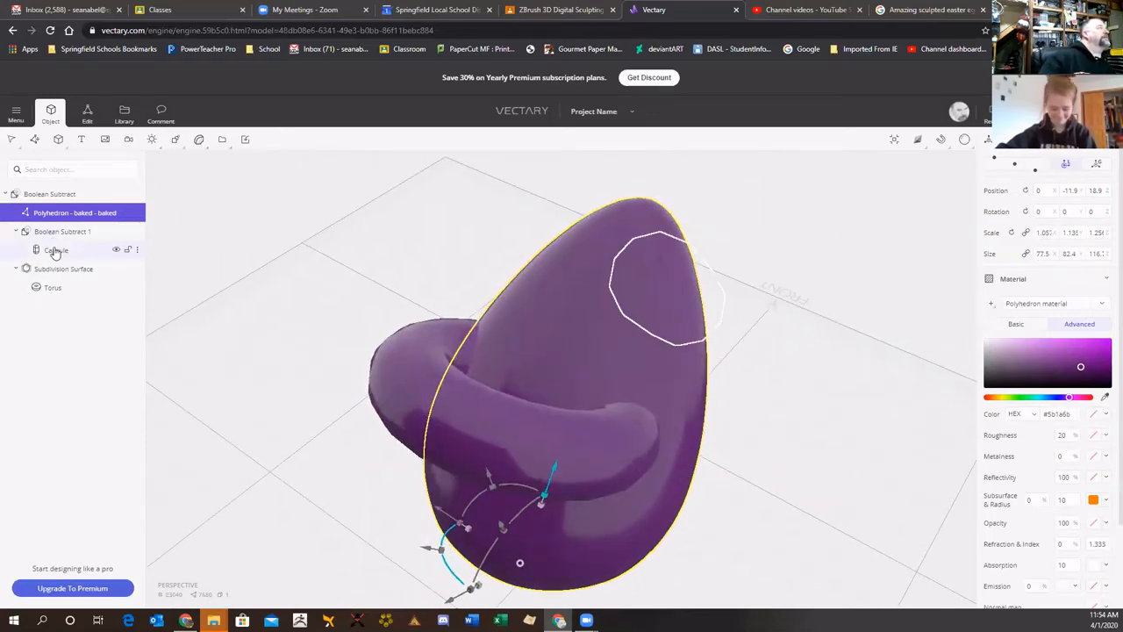
{"action": "left_click", "coordinate": [55, 252]}
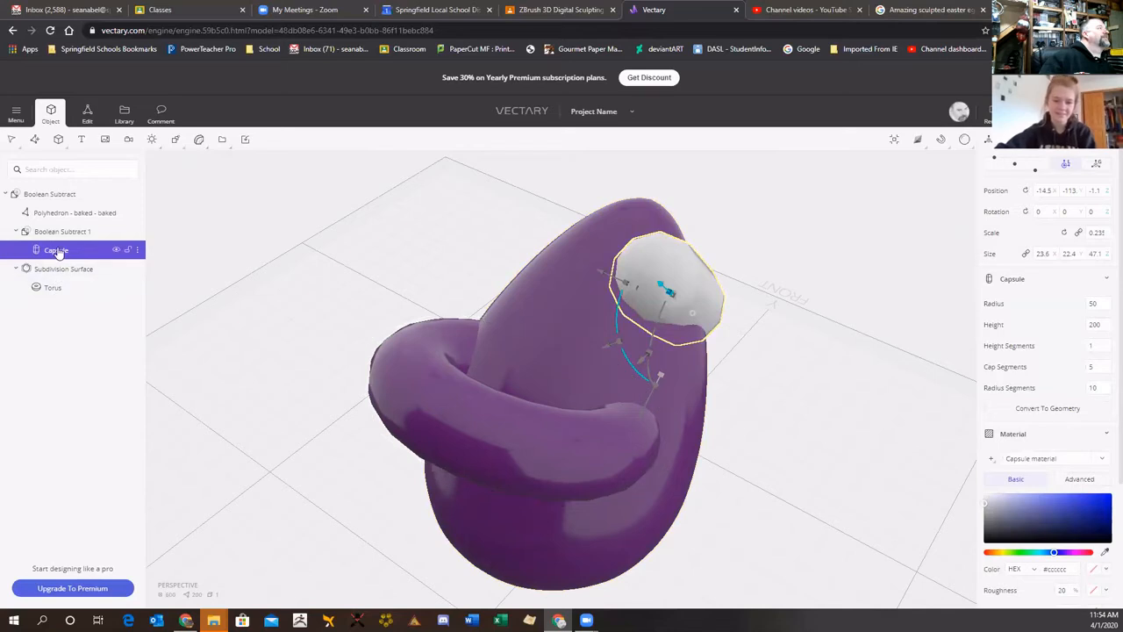
{"action": "right_click_drag", "start_coordinate": [189, 277], "coordinate": [235, 267]}
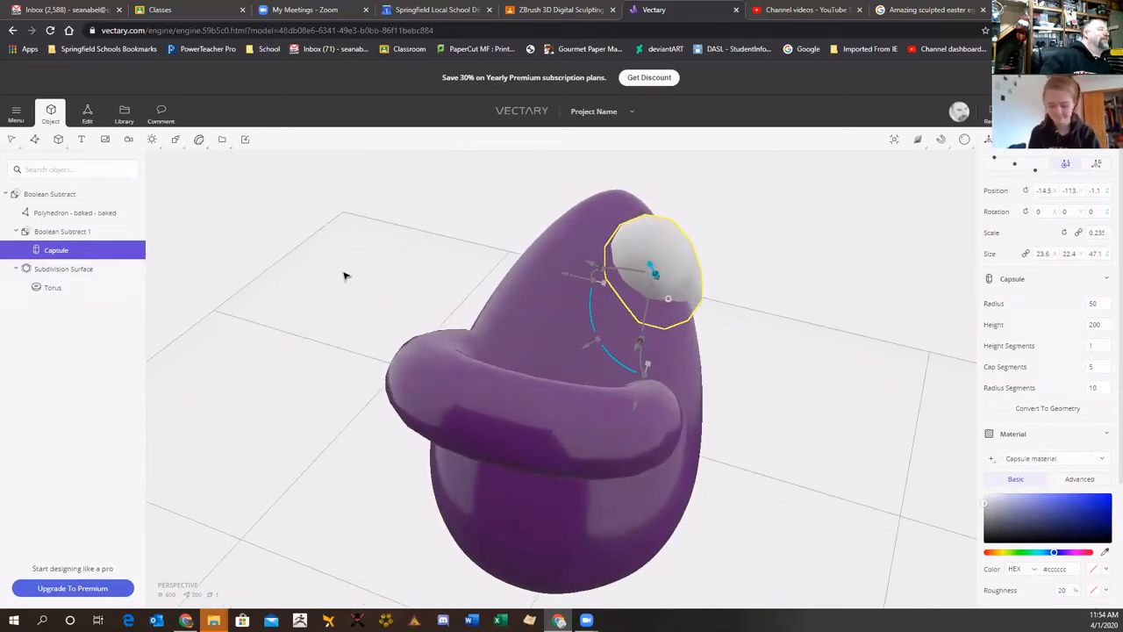
{"action": "right_click_drag", "start_coordinate": [556, 282], "coordinate": [122, 300]}
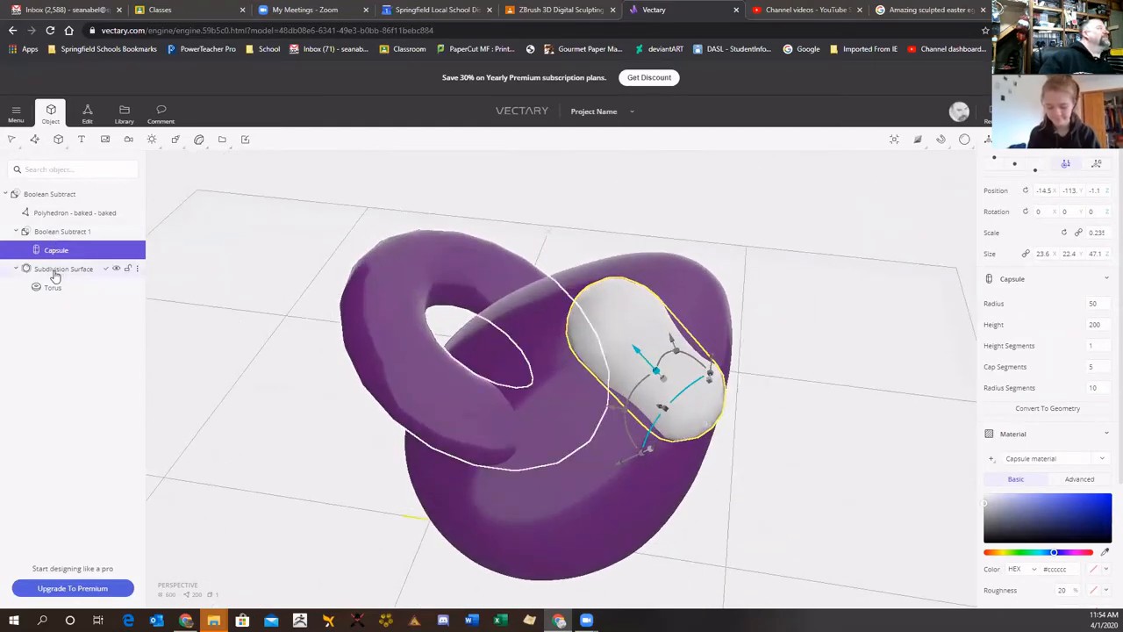
{"action": "mouse_move", "coordinate": [55, 275]}
{"action": "left_mouse_down"}
{"action": "mouse_move", "coordinate": [54, 247]}
{"action": "mouse_move", "coordinate": [49, 278]}
{"action": "mouse_move", "coordinate": [67, 255]}
{"action": "mouse_move", "coordinate": [63, 266]}
{"action": "left_mouse_up"}
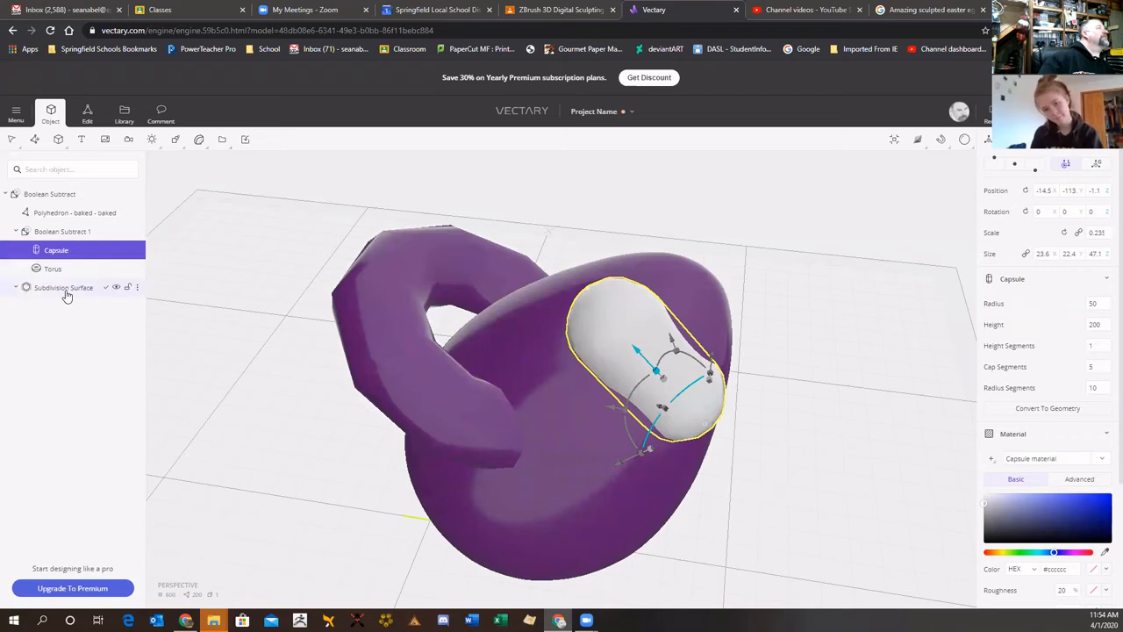
{"action": "left_click", "coordinate": [67, 288]}
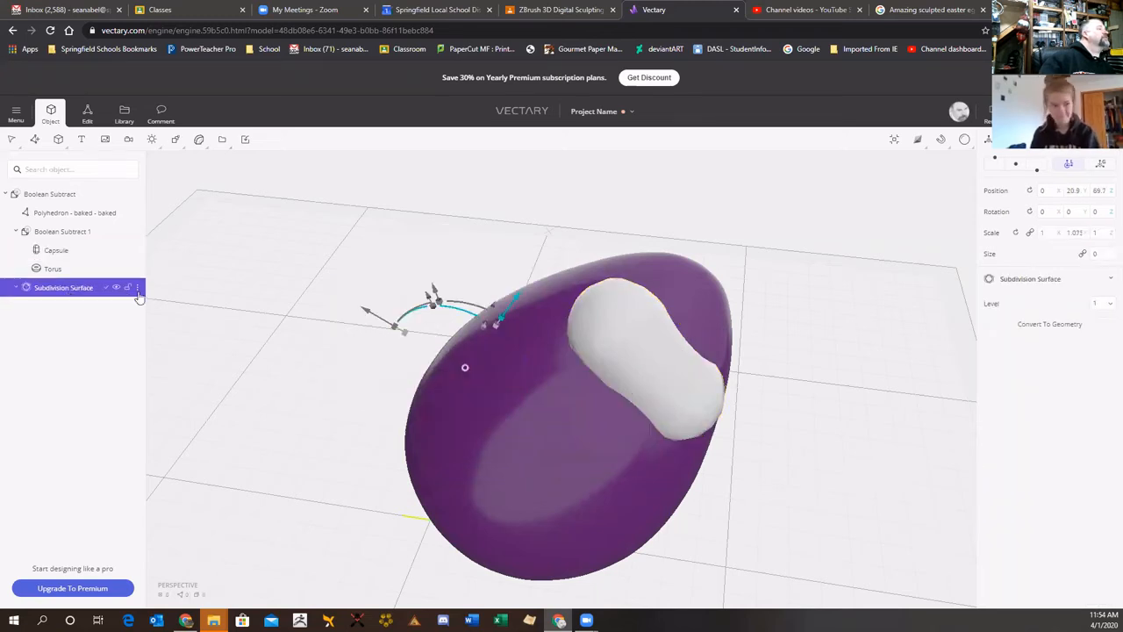
{"action": "right_click_drag", "start_coordinate": [288, 378], "coordinate": [415, 391]}
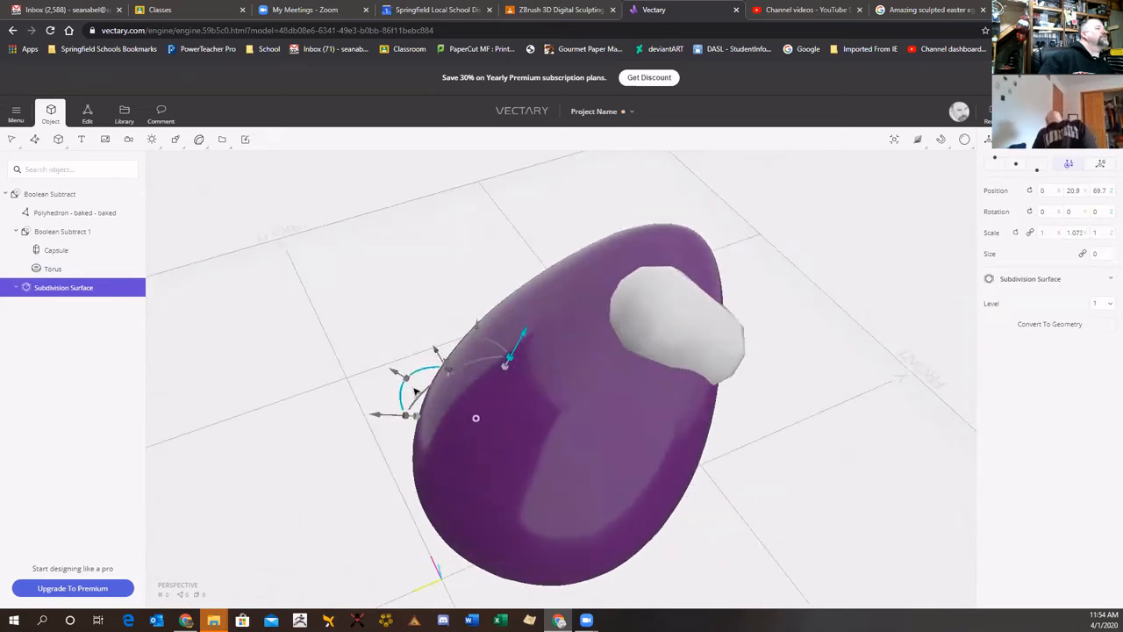
- Group the torus and capsule together inside the nested Boolean Subtract 1, and merge that Boolean
{"action": "left_click", "coordinate": [59, 252]}
{"action": "left_click", "coordinate": [61, 268]}
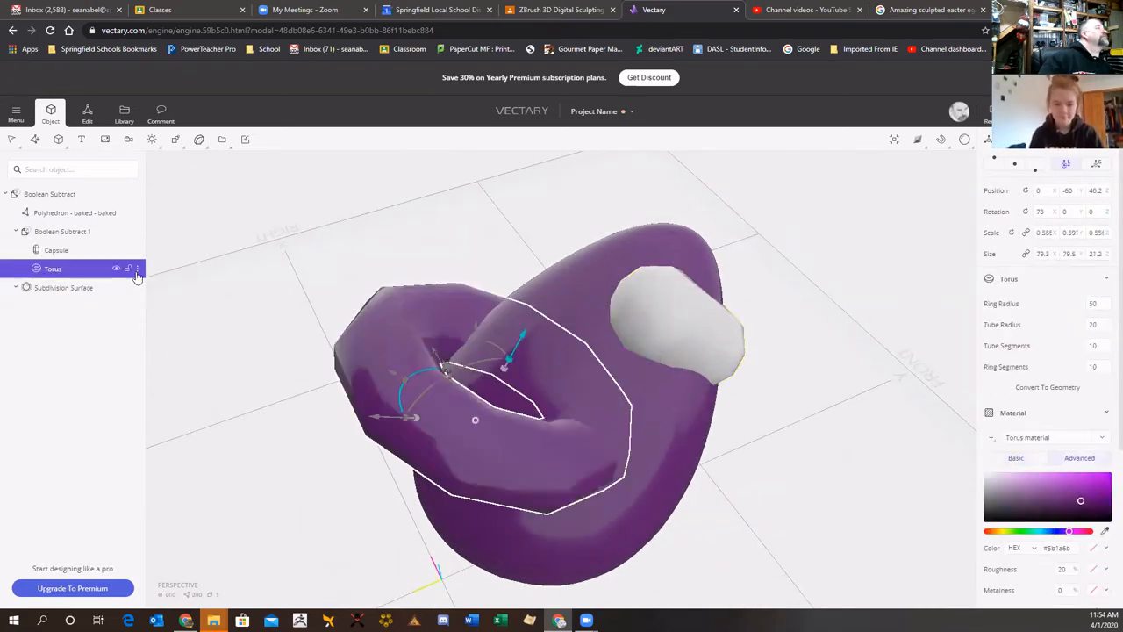
{"action": "left_click", "coordinate": [138, 269]}
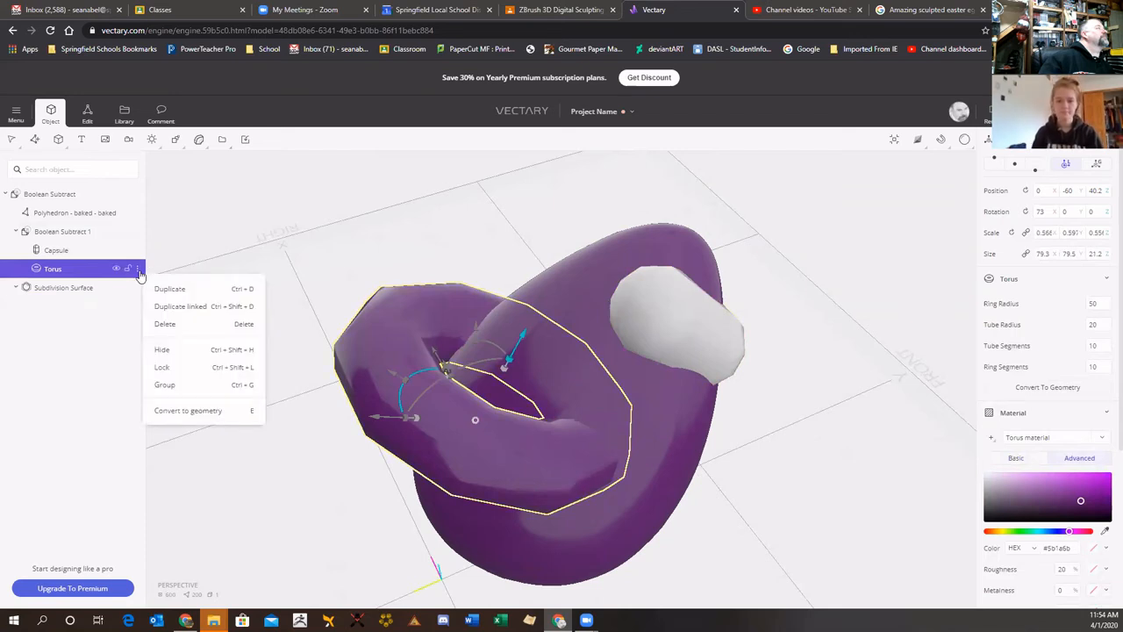
{"action": "left_click", "coordinate": [256, 386]}
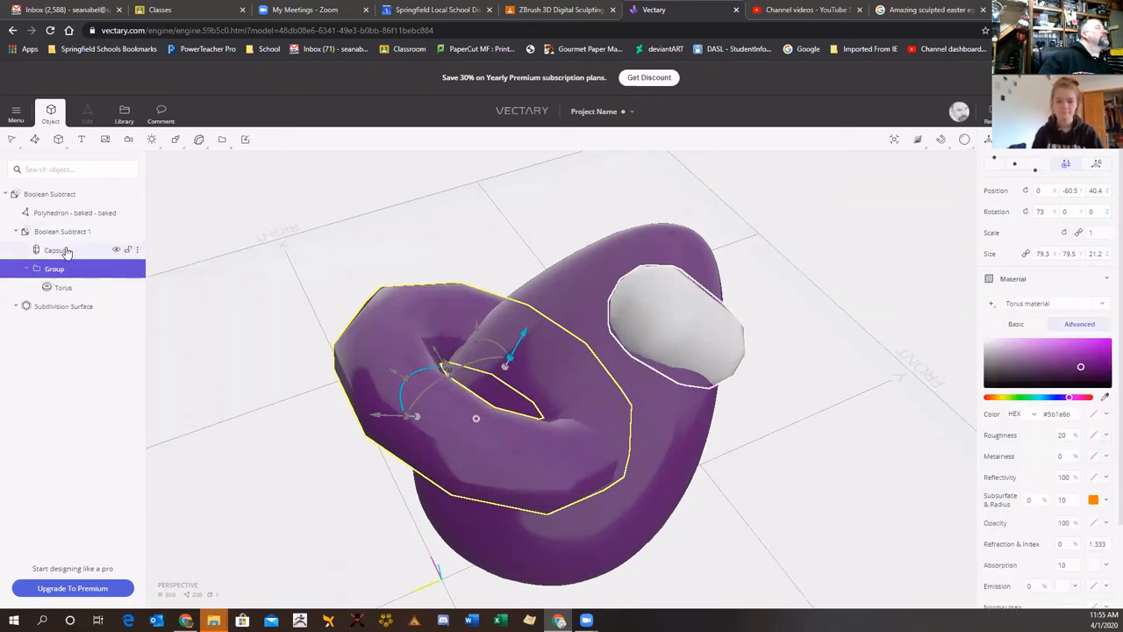
{"action": "left_click_drag", "start_coordinate": [61, 252], "coordinate": [62, 279]}
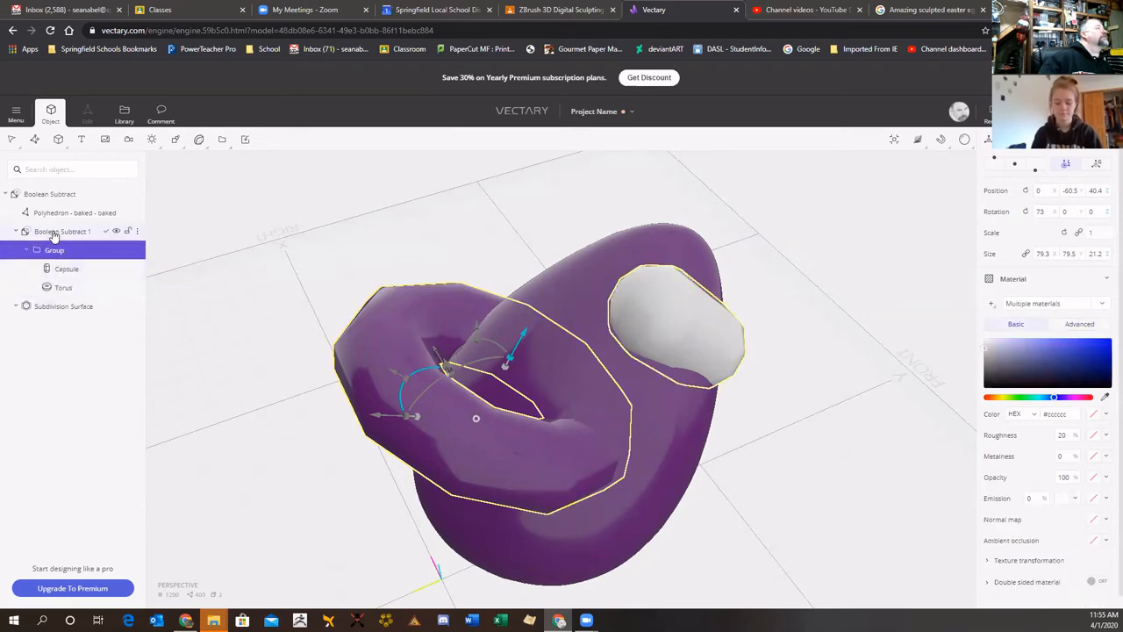
{"action": "right_click", "coordinate": [136, 232]}
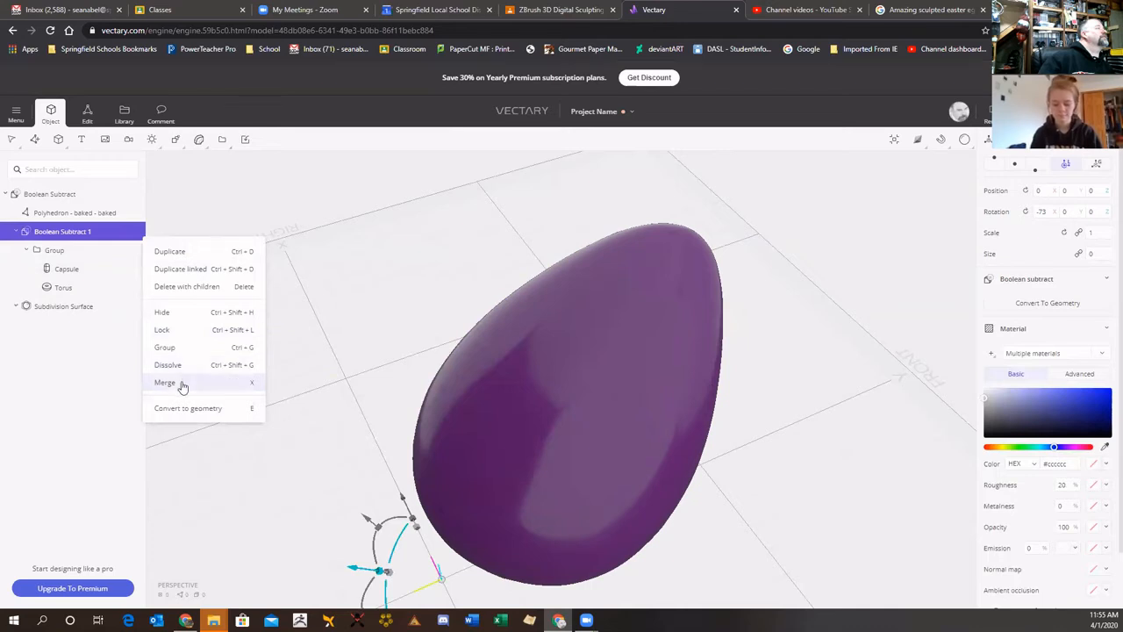
{"action": "left_click", "coordinate": [167, 383]}
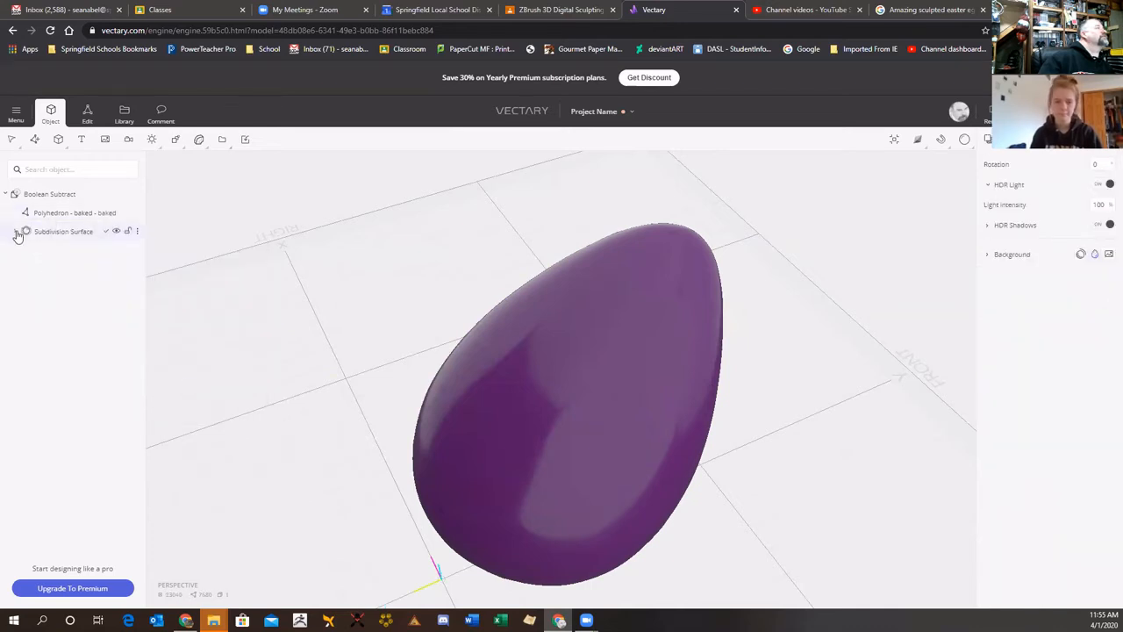
- Apply a Boolean subtract to the emptied Subdivision Surface and lock the new Boolean
{"action": "left_click", "coordinate": [51, 231]}
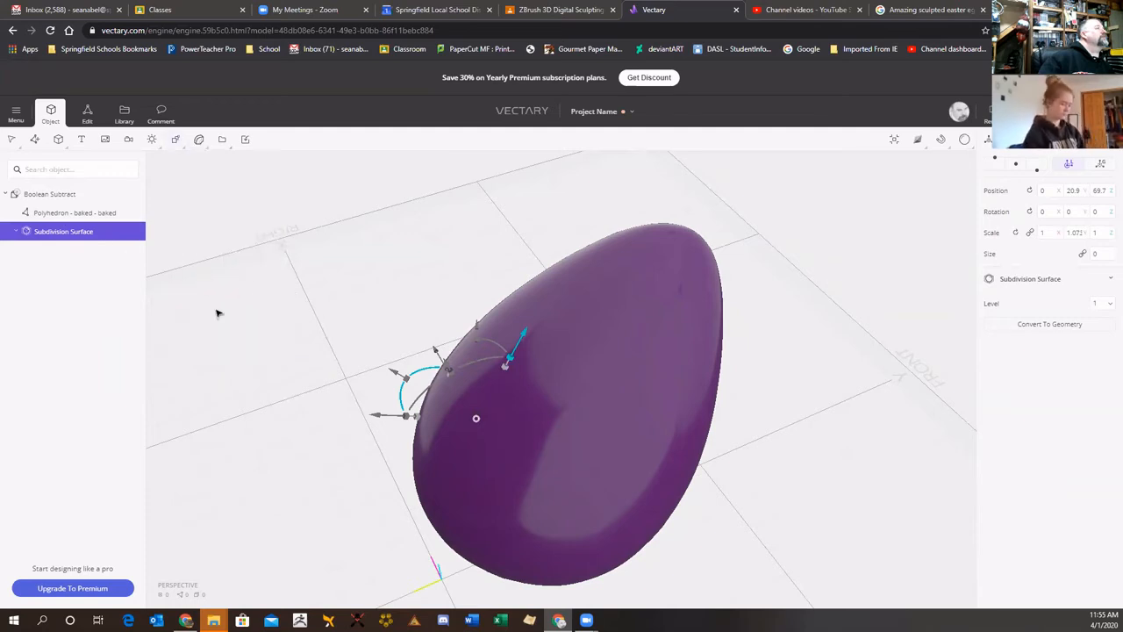
{"action": "left_click_drag", "start_coordinate": [217, 313], "coordinate": [366, 238]}
{"action": "mouse_move", "coordinate": [181, 145]}
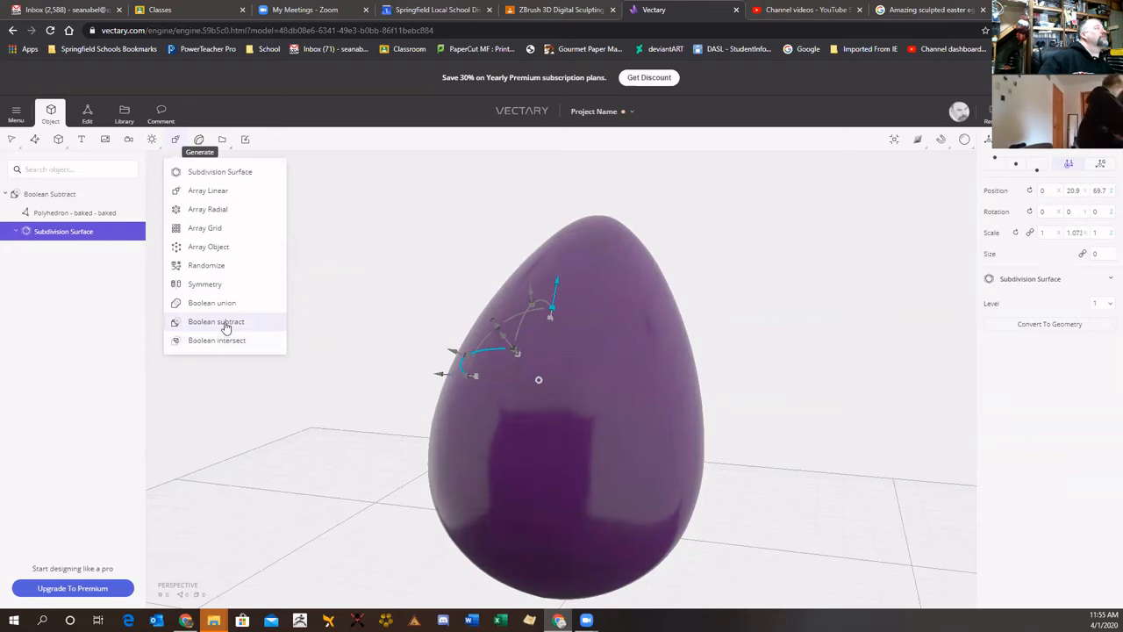
{"action": "left_click", "coordinate": [226, 325]}
{"action": "left_click_drag", "start_coordinate": [781, 439], "coordinate": [554, 406]}
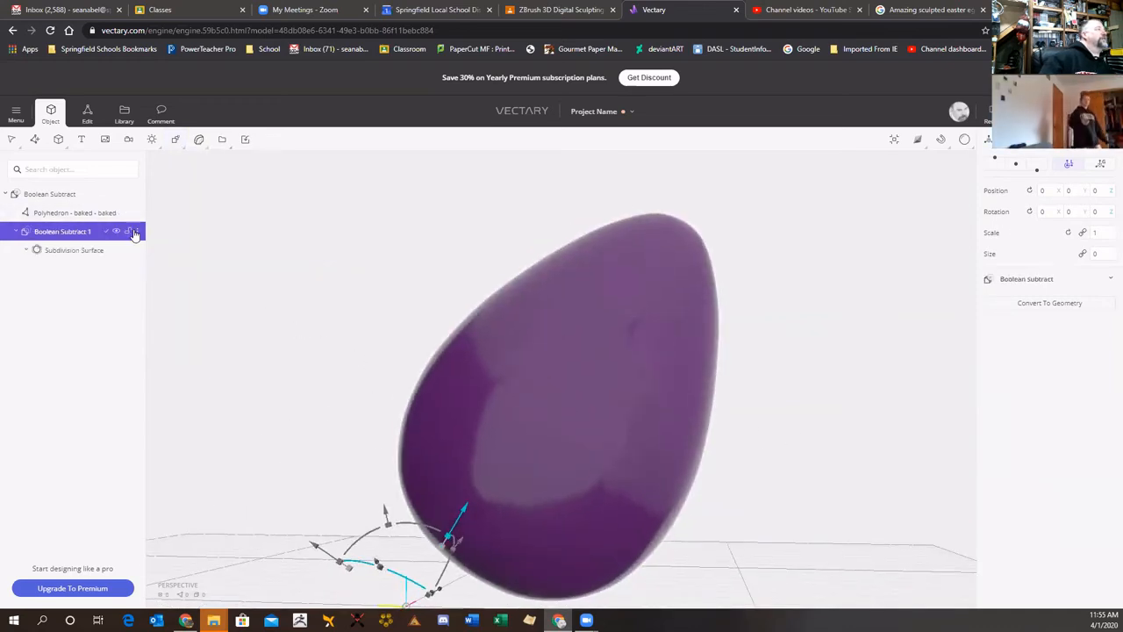
{"action": "left_click", "coordinate": [137, 232]}
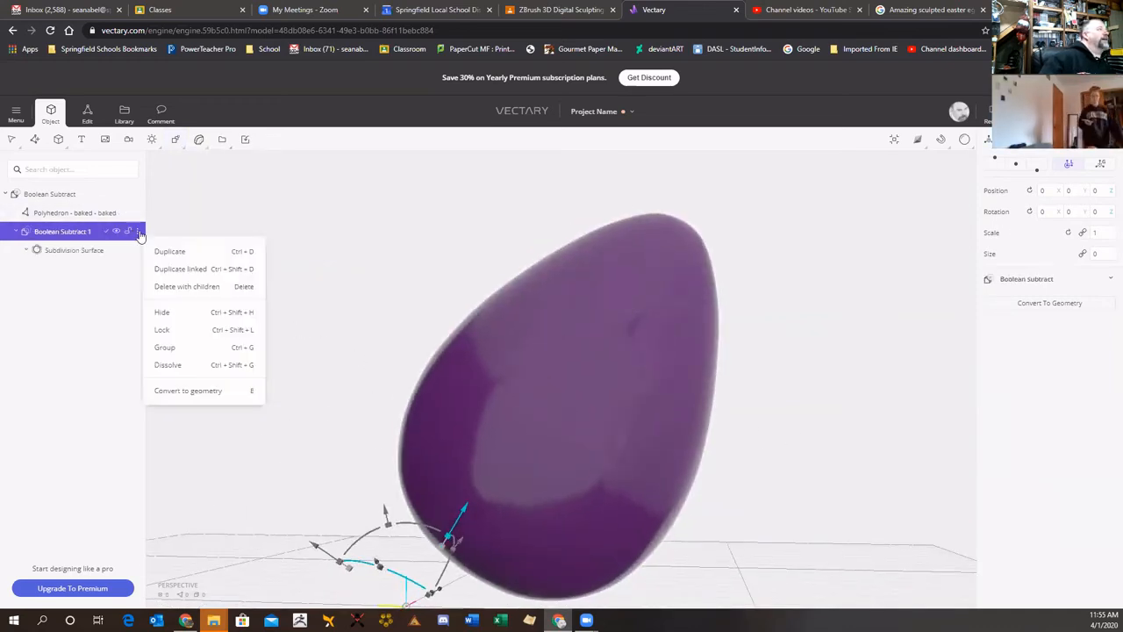
- Try applying a Boolean intersect twice to the baked egg mesh, and undo both
{"action": "left_click", "coordinate": [80, 213]}
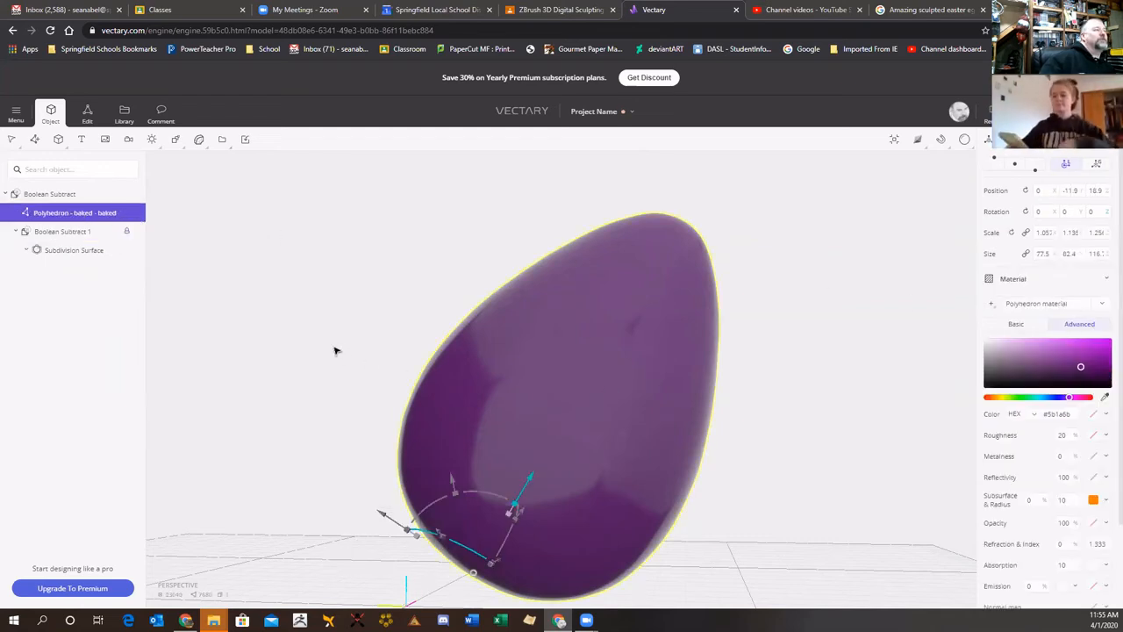
{"action": "left_click_drag", "start_coordinate": [334, 351], "coordinate": [421, 389]}
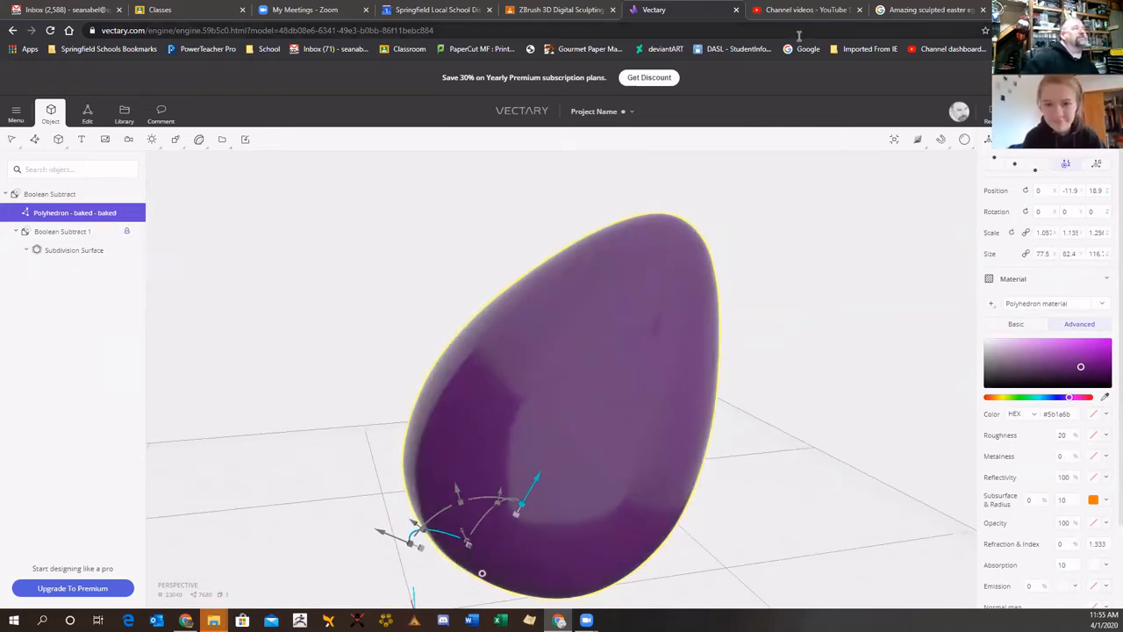
{"action": "left_click_drag", "start_coordinate": [296, 277], "coordinate": [381, 313]}
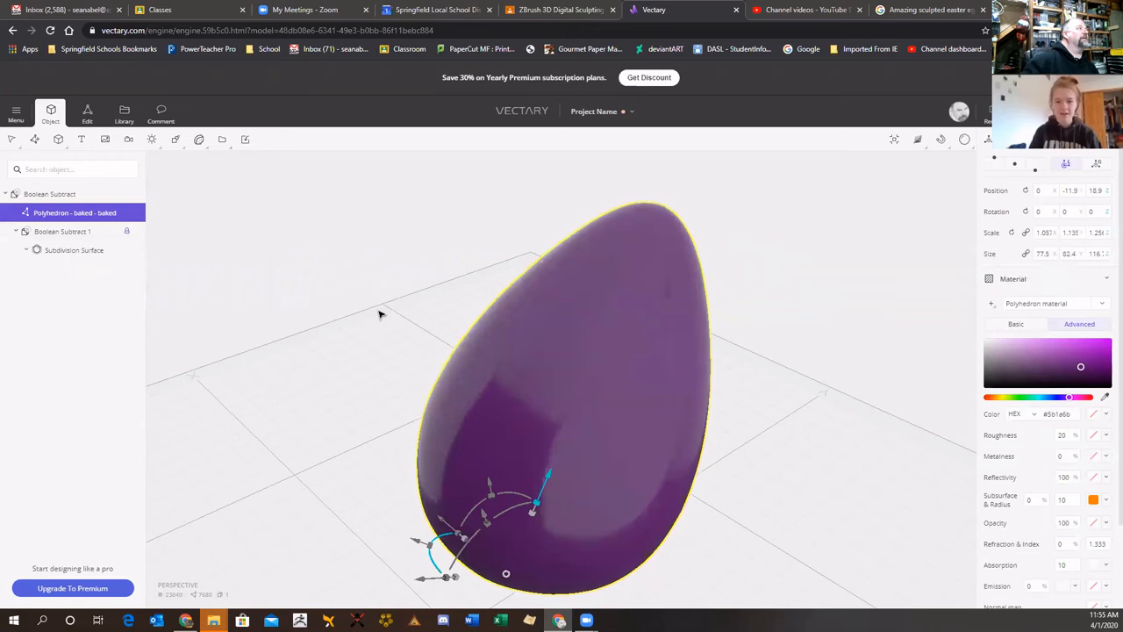
{"action": "left_click", "coordinate": [198, 143]}
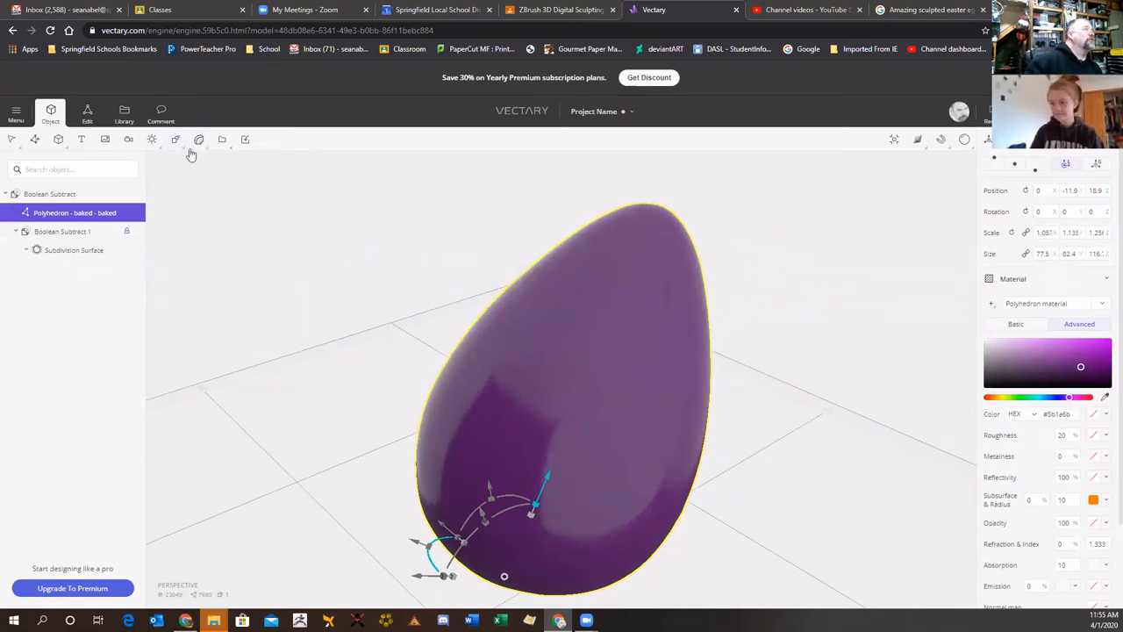
{"action": "mouse_move", "coordinate": [176, 140]}
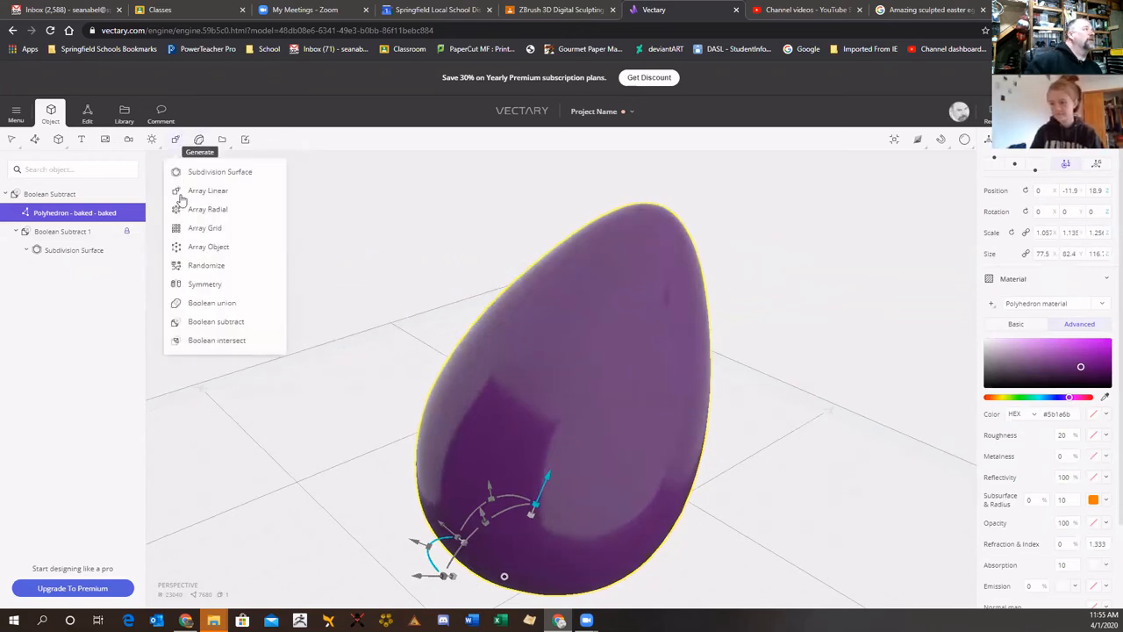
{"action": "left_click", "coordinate": [214, 341]}
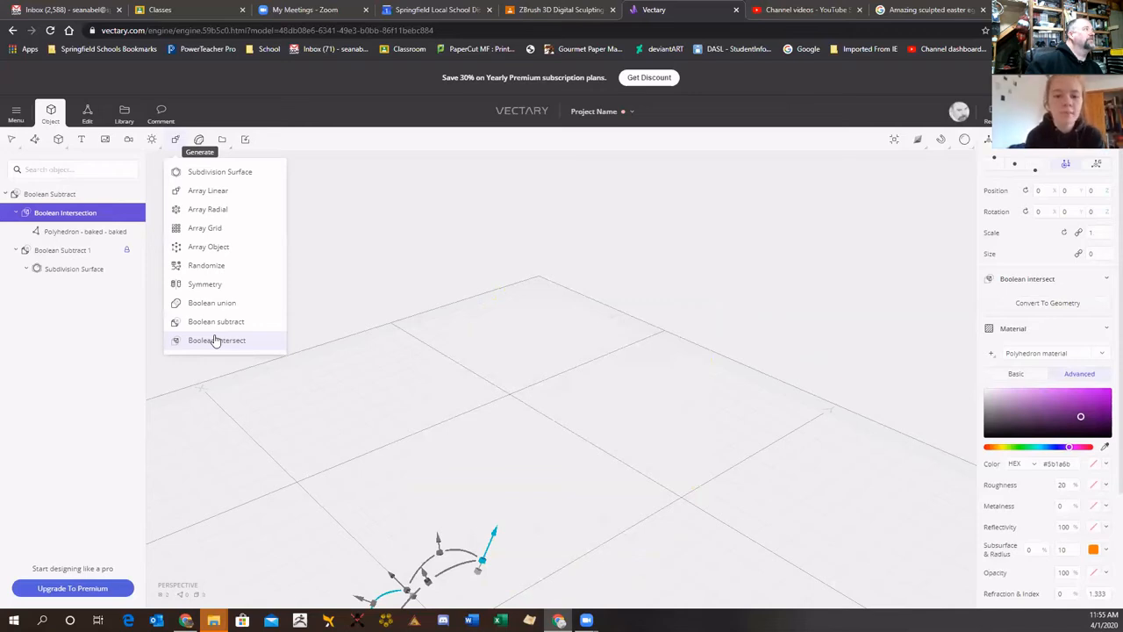
{"action": "left_click", "coordinate": [215, 340]}
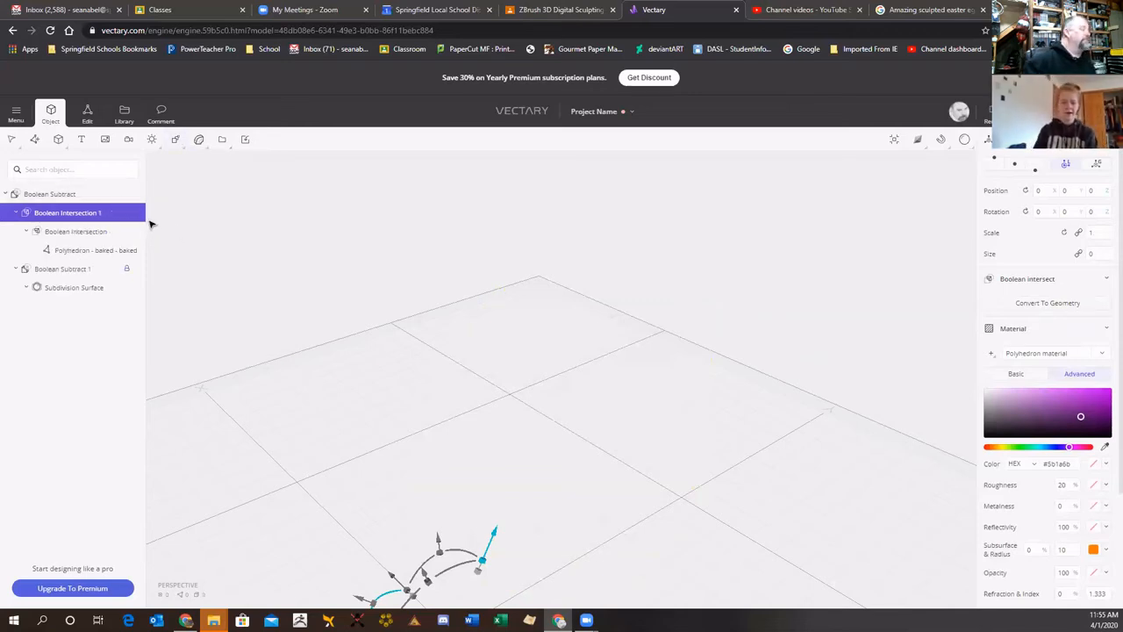
{"action": "key", "text": "ctrl+z"}
{"action": "key", "text": "ctrl+z"}
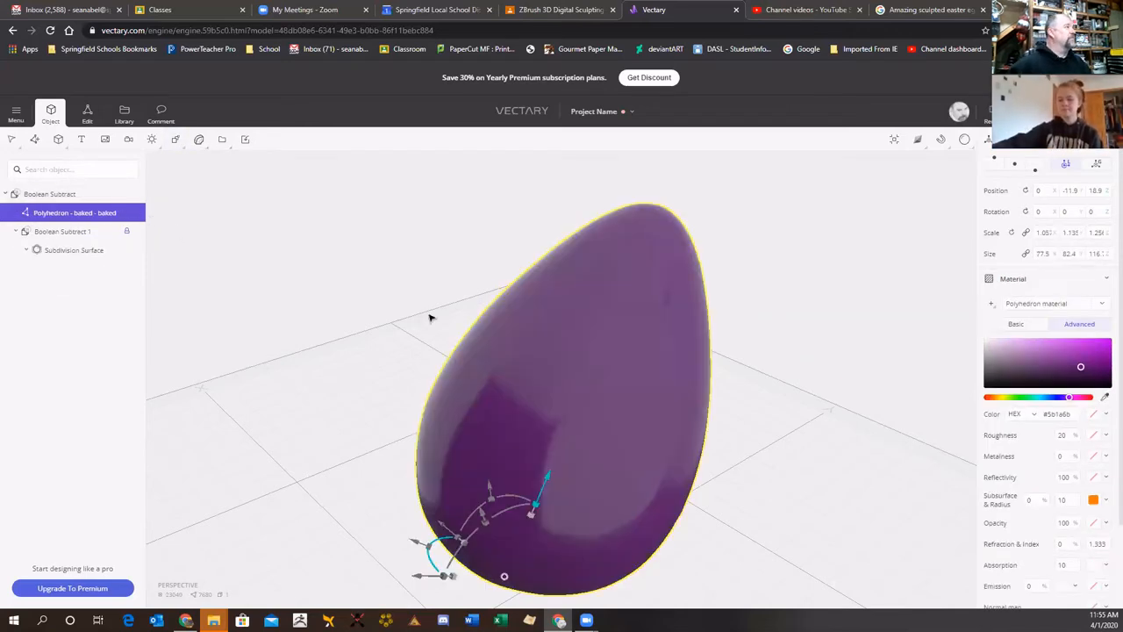
- Add a cone primitive, flatten its Z scale to about 0.34, and raise it to Z 80
{"action": "left_click_drag", "start_coordinate": [430, 318], "coordinate": [331, 286]}
{"action": "left_click", "coordinate": [58, 140]}
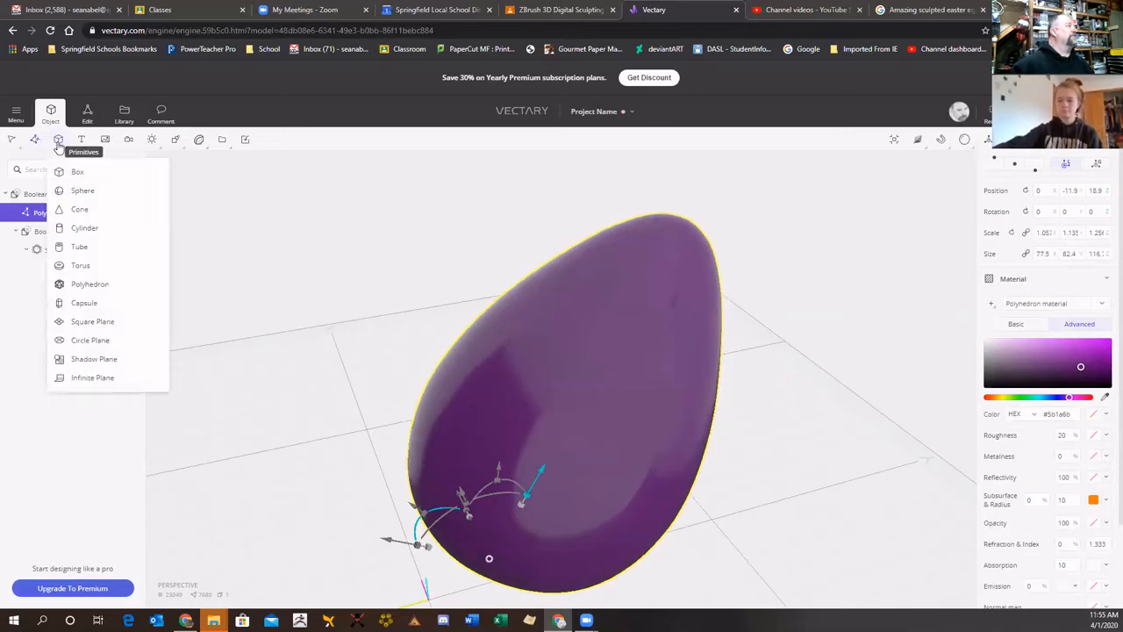
{"action": "left_click", "coordinate": [86, 210]}
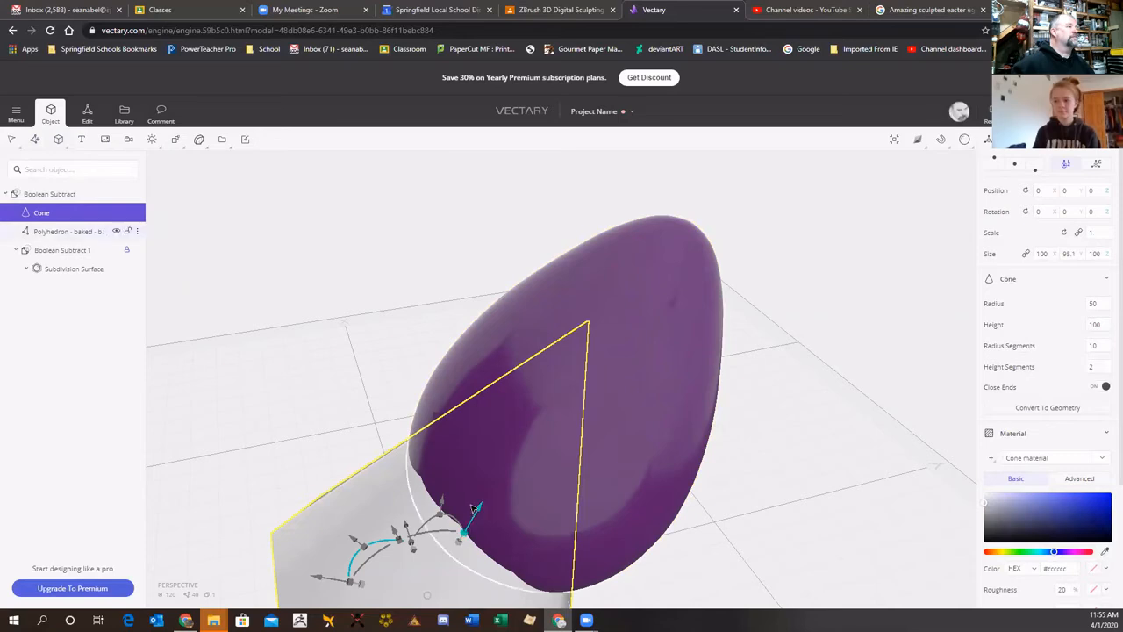
{"action": "left_click_drag", "start_coordinate": [468, 532], "coordinate": [624, 280]}
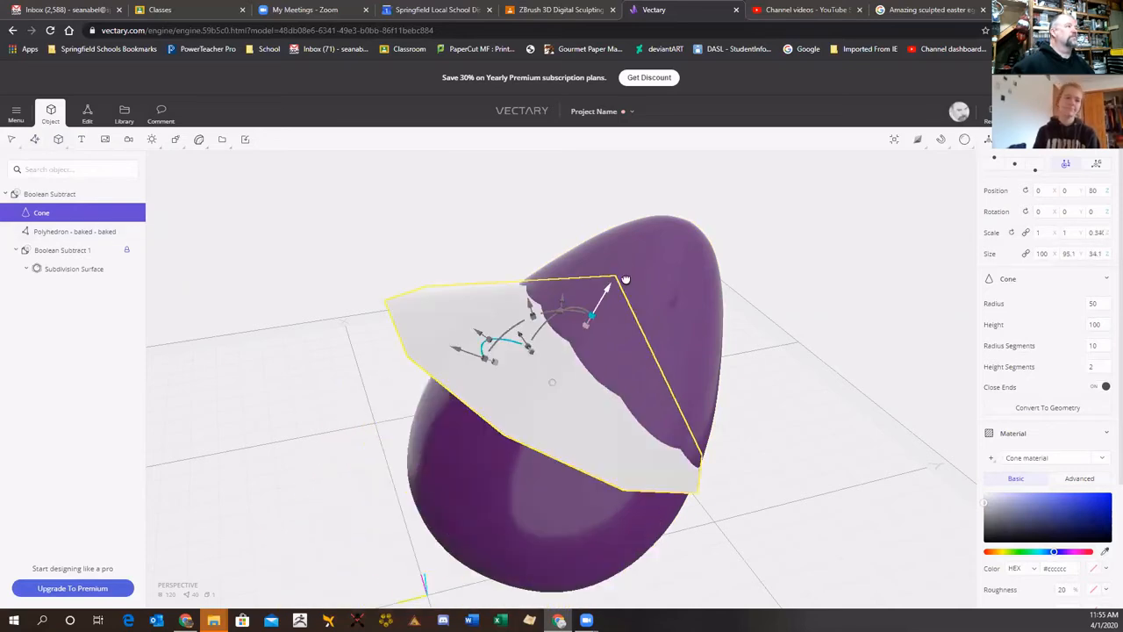
- Rotate the cone to about -91.5, 10.2, 98.1 degrees and scale it down proportionally to about 0.754 in X and Y
{"action": "left_click_drag", "start_coordinate": [540, 333], "coordinate": [471, 508]}
{"action": "right_click_drag", "start_coordinate": [412, 465], "coordinate": [324, 409]}
{"action": "left_click_drag", "start_coordinate": [641, 361], "coordinate": [573, 321]}
{"action": "right_click_drag", "start_coordinate": [734, 339], "coordinate": [431, 296]}
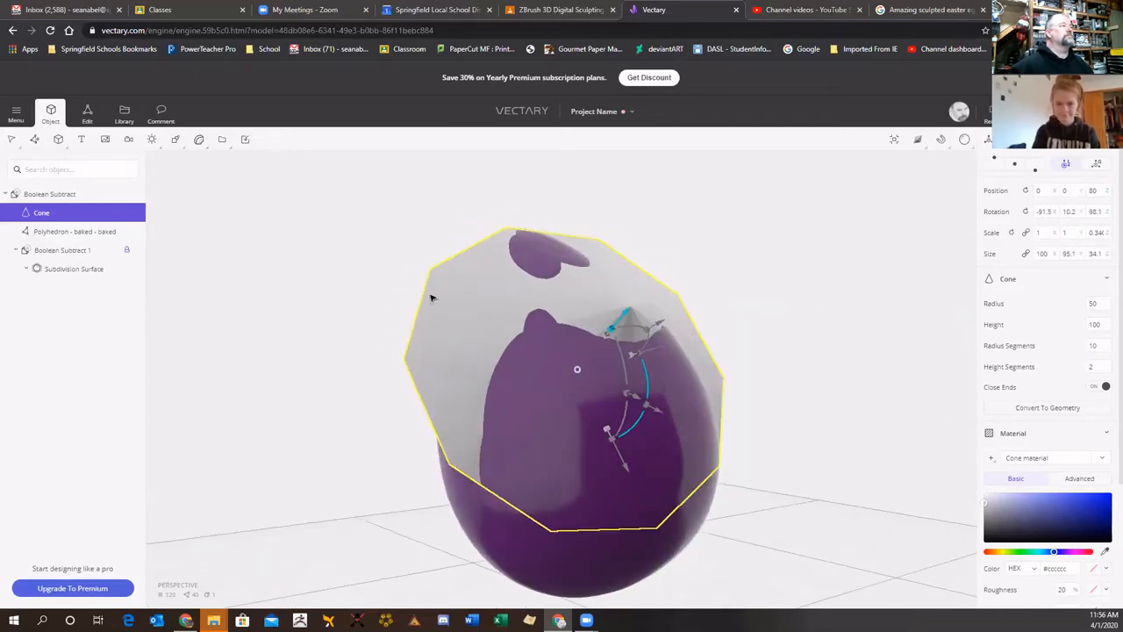
{"action": "left_click_drag", "start_coordinate": [638, 357], "coordinate": [622, 361]}
- Shift the cone outward from the egg's upper side to about 1.8, 9.8, 79.8 so its tip protrudes
{"action": "right_click_drag", "start_coordinate": [799, 440], "coordinate": [886, 430]}
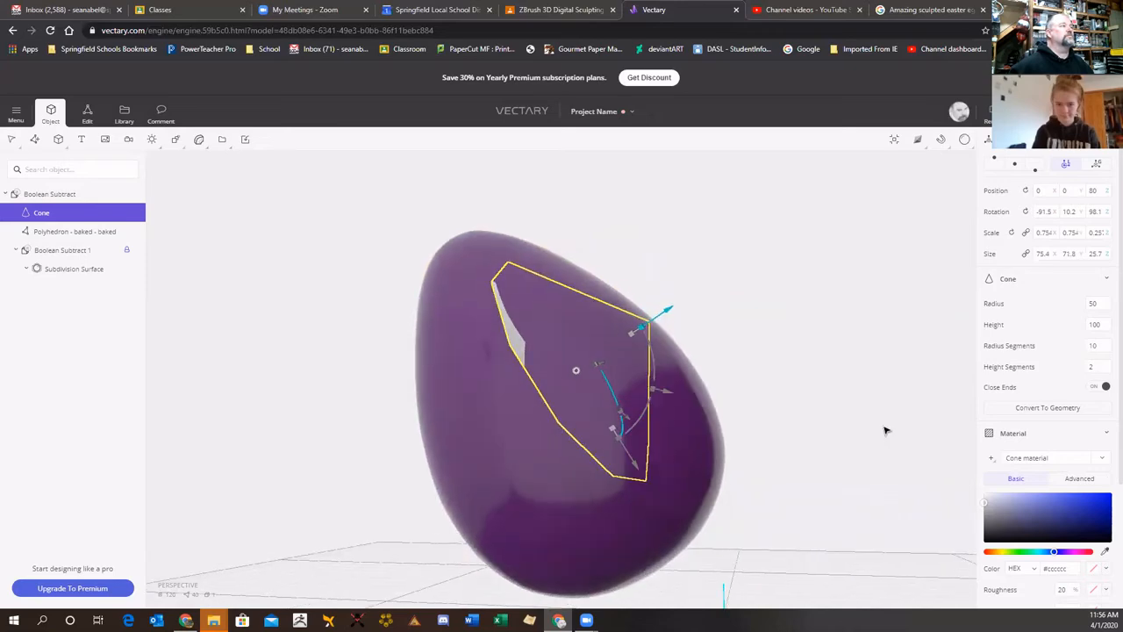
{"action": "left_click_drag", "start_coordinate": [663, 318], "coordinate": [691, 297]}
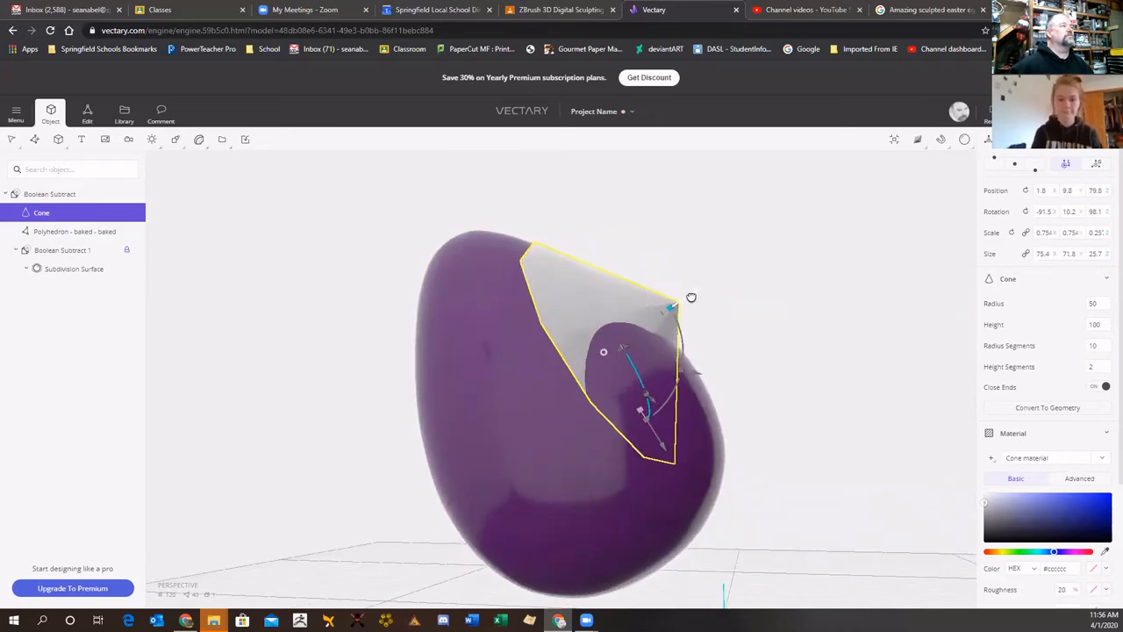
{"action": "right_click_drag", "start_coordinate": [751, 371], "coordinate": [379, 371]}
- Apply a Boolean intersect to the cone and reorder the objects so the baked egg mesh sits above the Boolean Intersection
{"action": "right_click_drag", "start_coordinate": [756, 404], "coordinate": [249, 270]}
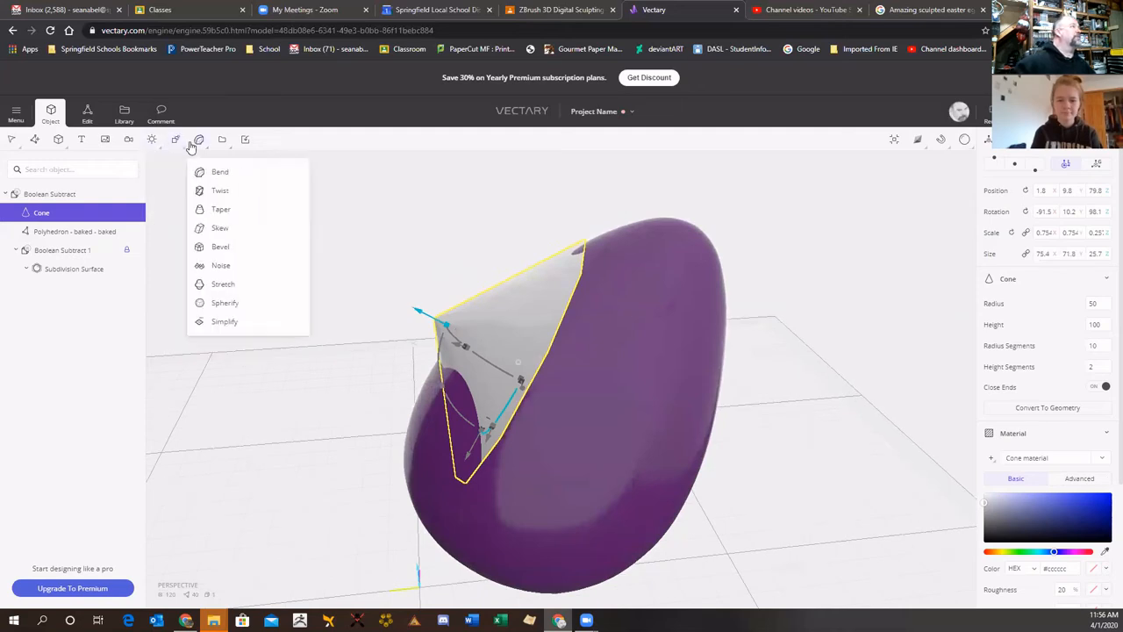
{"action": "mouse_move", "coordinate": [180, 145]}
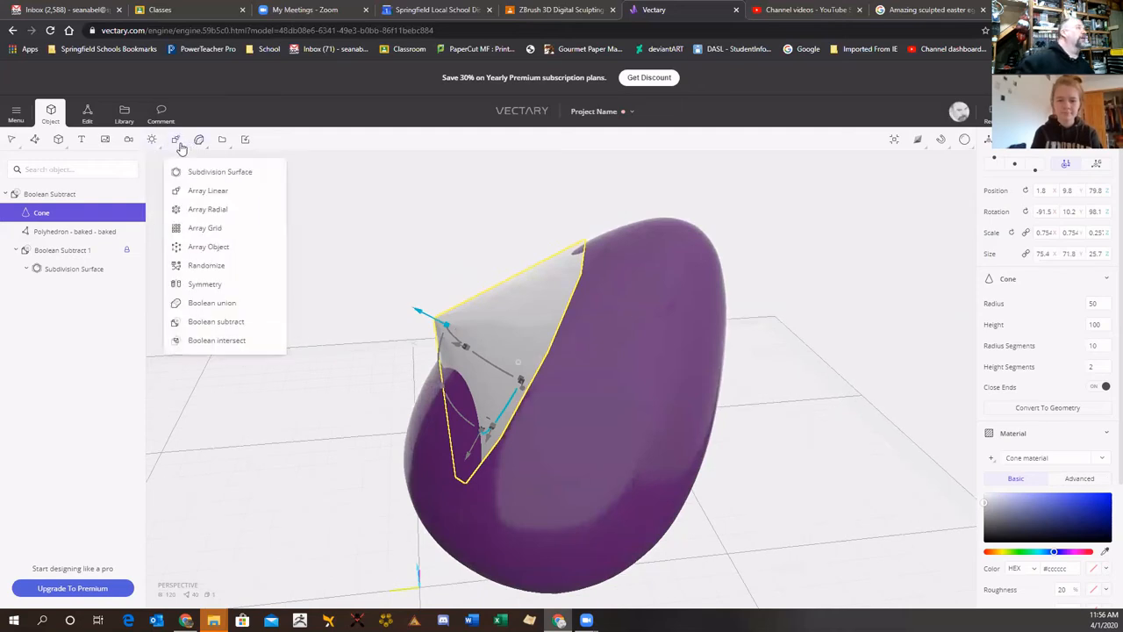
{"action": "left_click", "coordinate": [186, 342]}
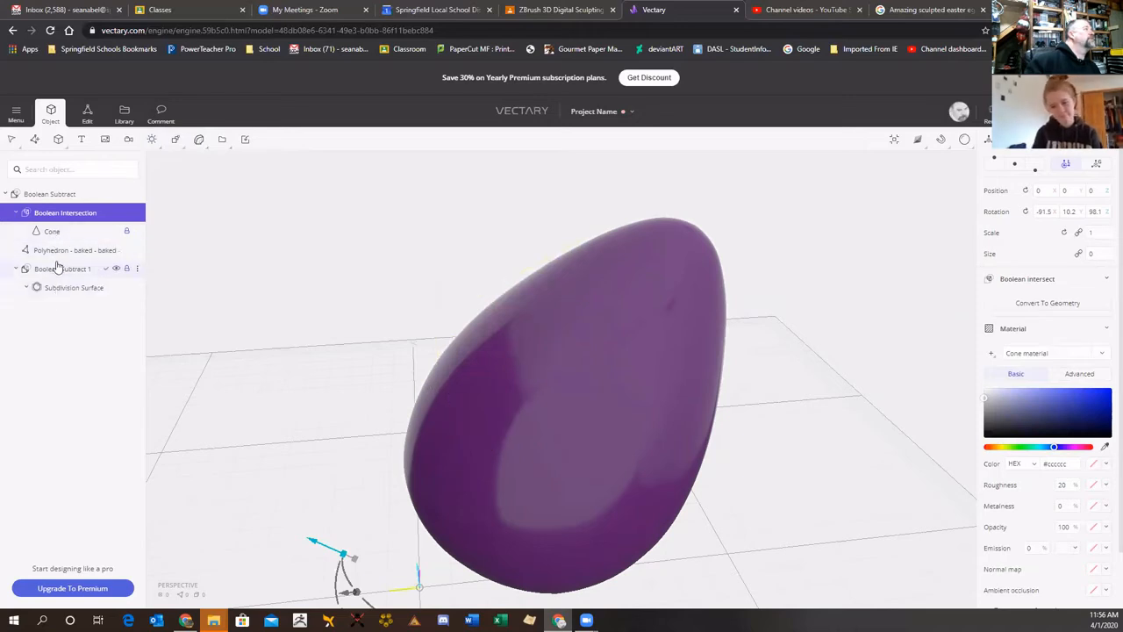
{"action": "left_click_drag", "start_coordinate": [56, 252], "coordinate": [58, 229]}
{"action": "mouse_move", "coordinate": [68, 223]}
{"action": "left_mouse_down"}
{"action": "mouse_move", "coordinate": [63, 206]}
{"action": "mouse_move", "coordinate": [70, 227]}
{"action": "left_mouse_up"}
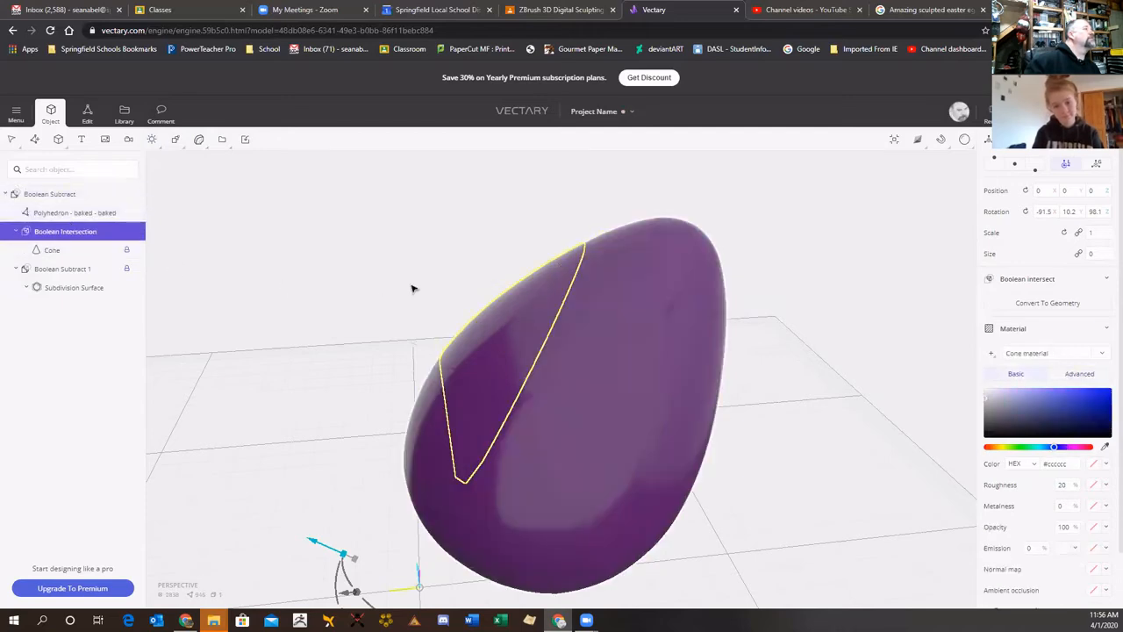
- Set the viewport display mode to Wired and inspect the egg from its front and side
{"action": "mouse_move", "coordinate": [412, 288]}
{"action": "left_mouse_down"}
{"action": "mouse_move", "coordinate": [632, 243]}
{"action": "mouse_move", "coordinate": [371, 236]}
{"action": "mouse_move", "coordinate": [581, 268]}
{"action": "left_mouse_up"}
{"action": "left_click", "coordinate": [917, 140]}
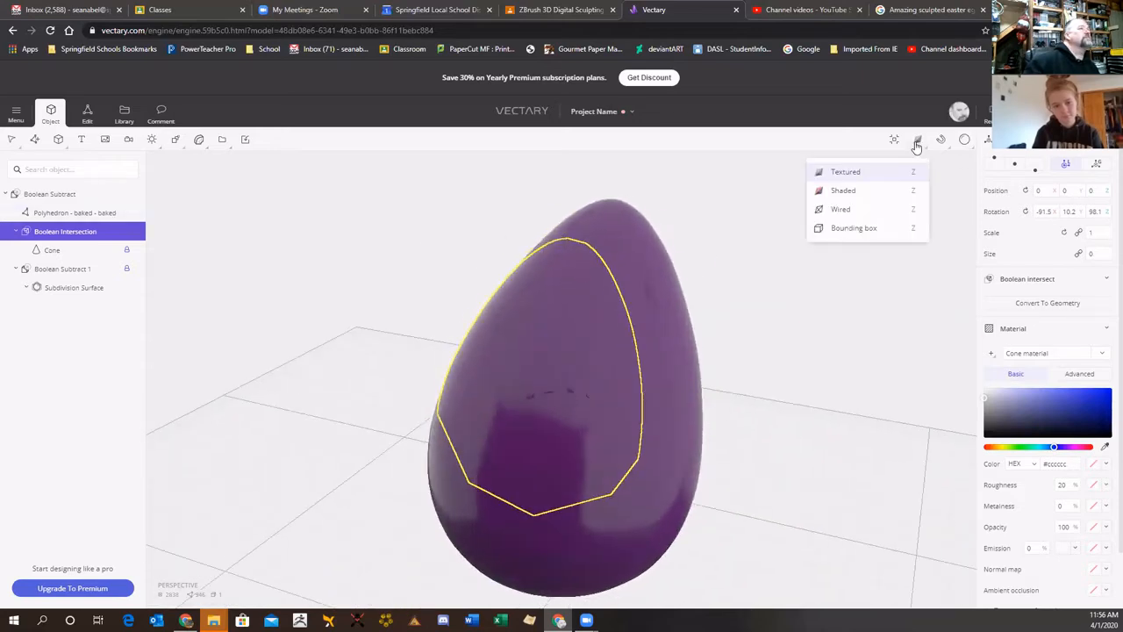
{"action": "left_click", "coordinate": [840, 210]}
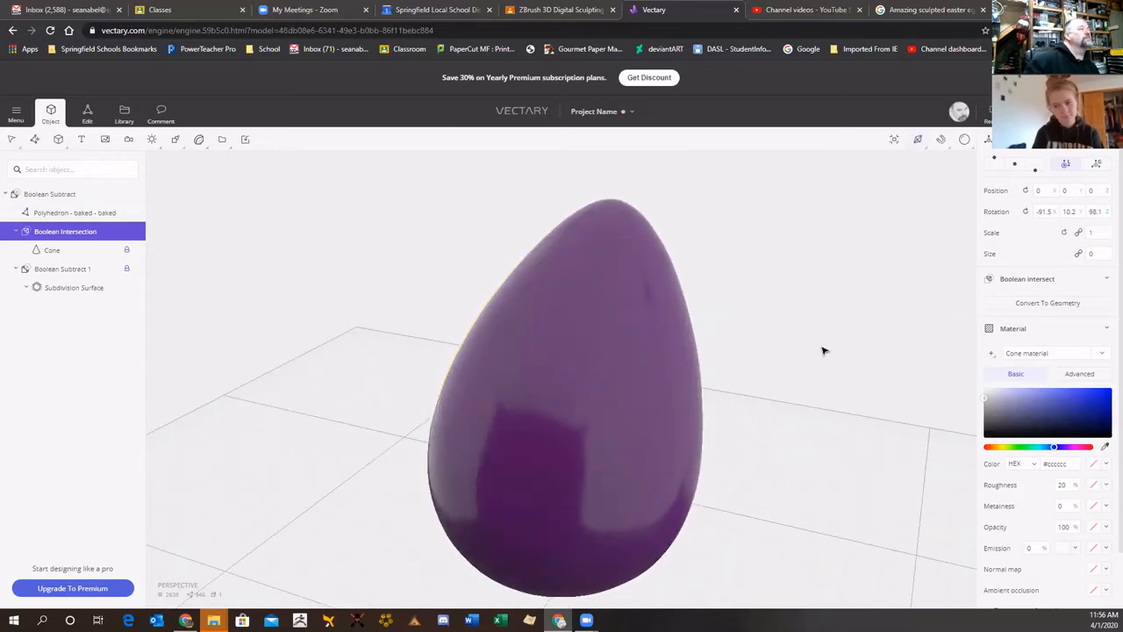
{"action": "left_click_drag", "start_coordinate": [823, 351], "coordinate": [627, 318]}
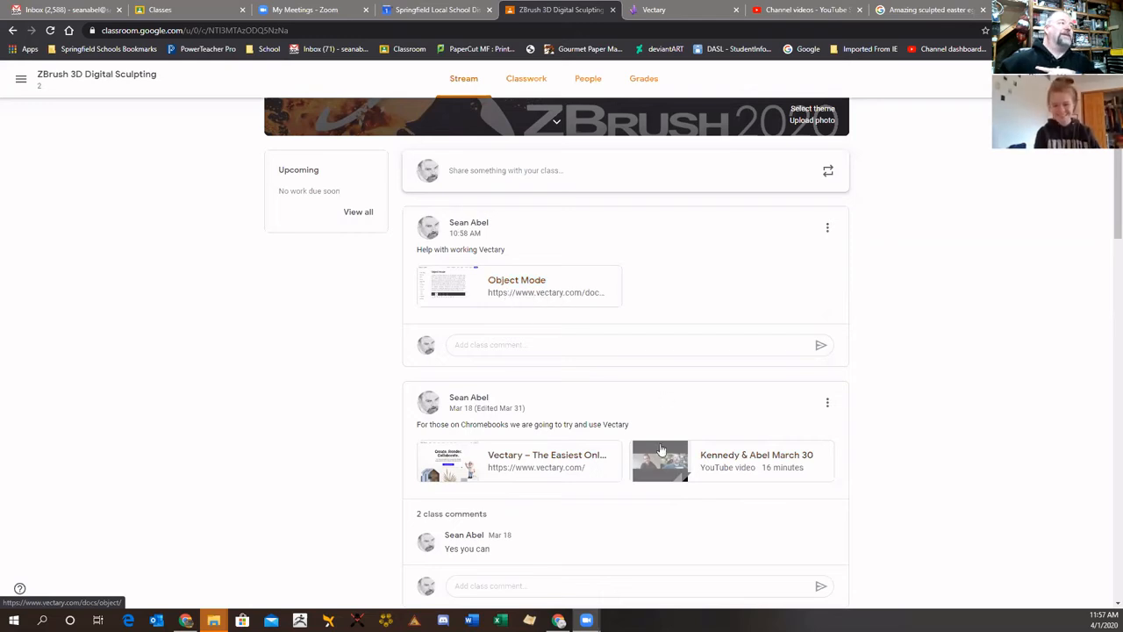
- Open the Object Mode help page linked in the Google Classroom stream and read down to its Select section
{"action": "left_click", "coordinate": [503, 291]}
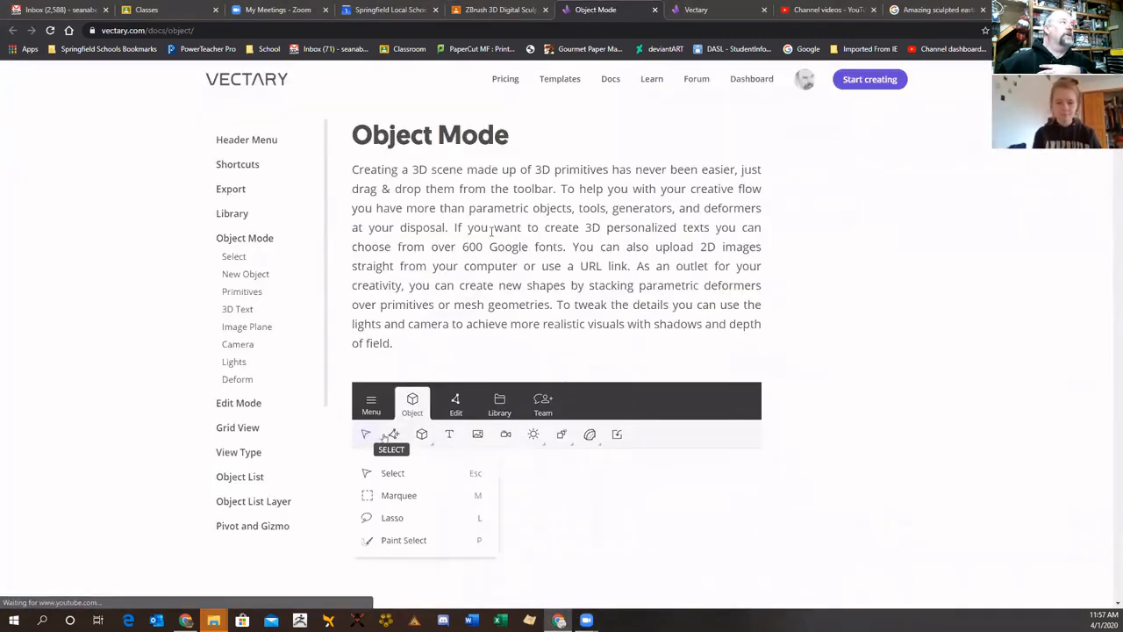
{"action": "scroll", "coordinate": [500, 436], "scroll_direction": "down", "scroll_amount": 1}
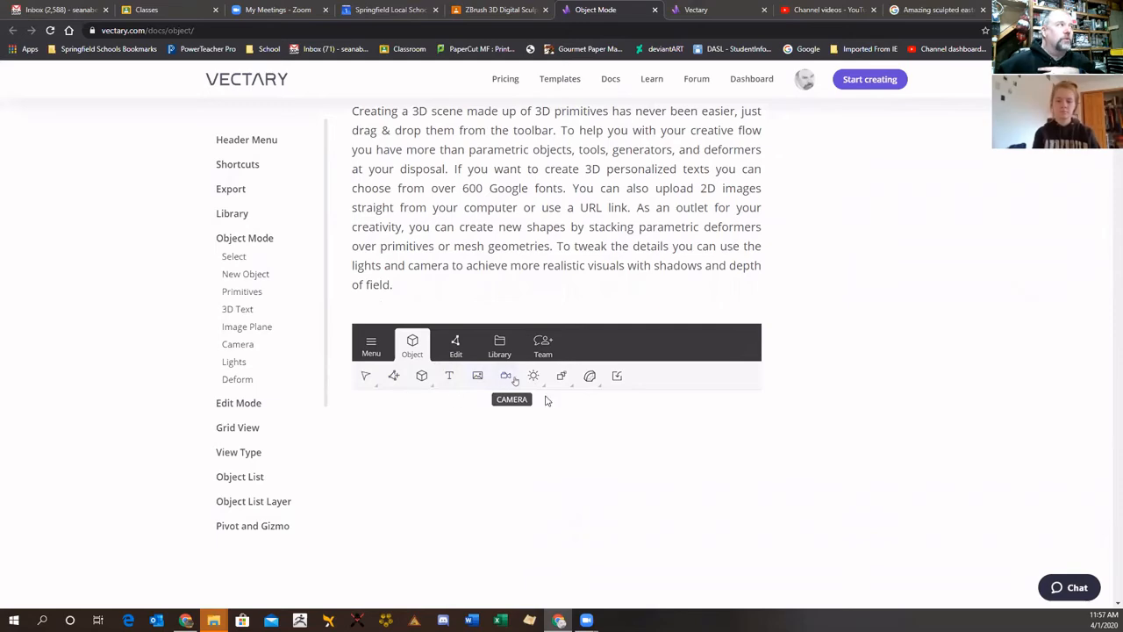
{"action": "scroll", "coordinate": [561, 439], "scroll_direction": "down", "scroll_amount": 5}
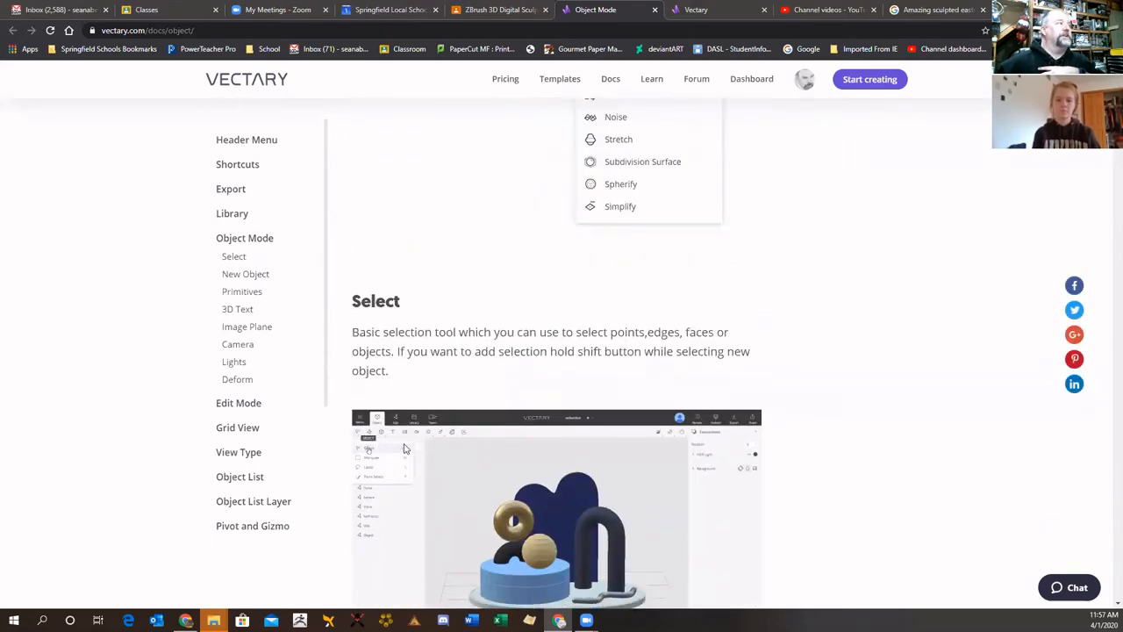
{"action": "scroll", "coordinate": [379, 443], "scroll_direction": "down", "scroll_amount": 2}
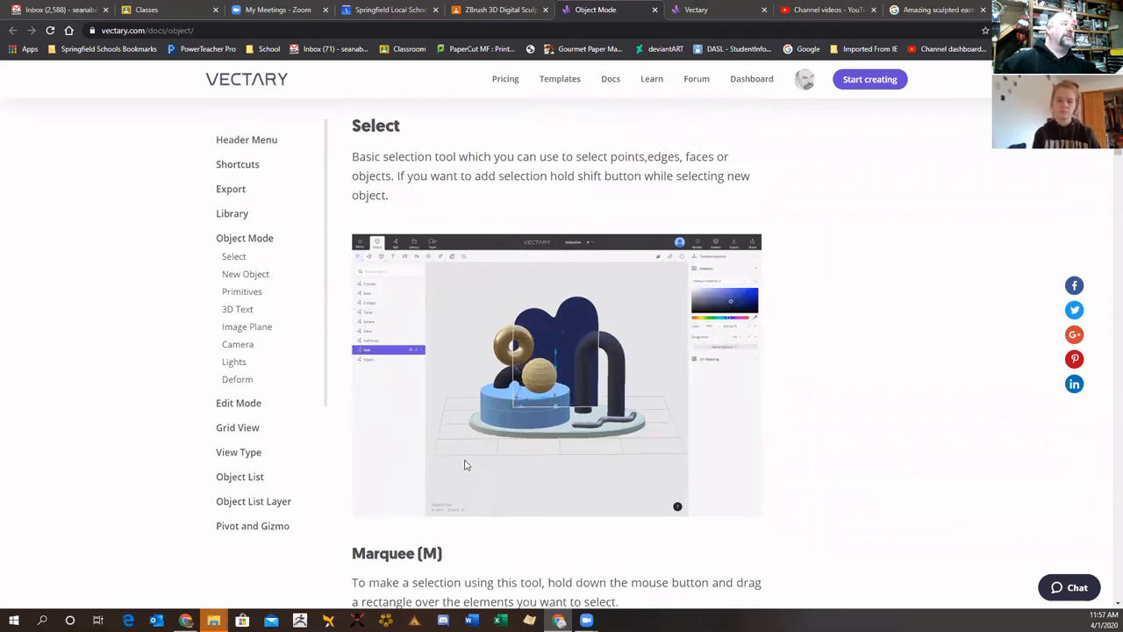
- Read the documentation on the Marquee, Lasso and Paint Select tools and the Selection Jog helpers
{"action": "scroll", "coordinate": [466, 465], "scroll_direction": "down", "scroll_amount": 3}
{"action": "scroll", "coordinate": [466, 388], "scroll_direction": "down", "scroll_amount": 2}
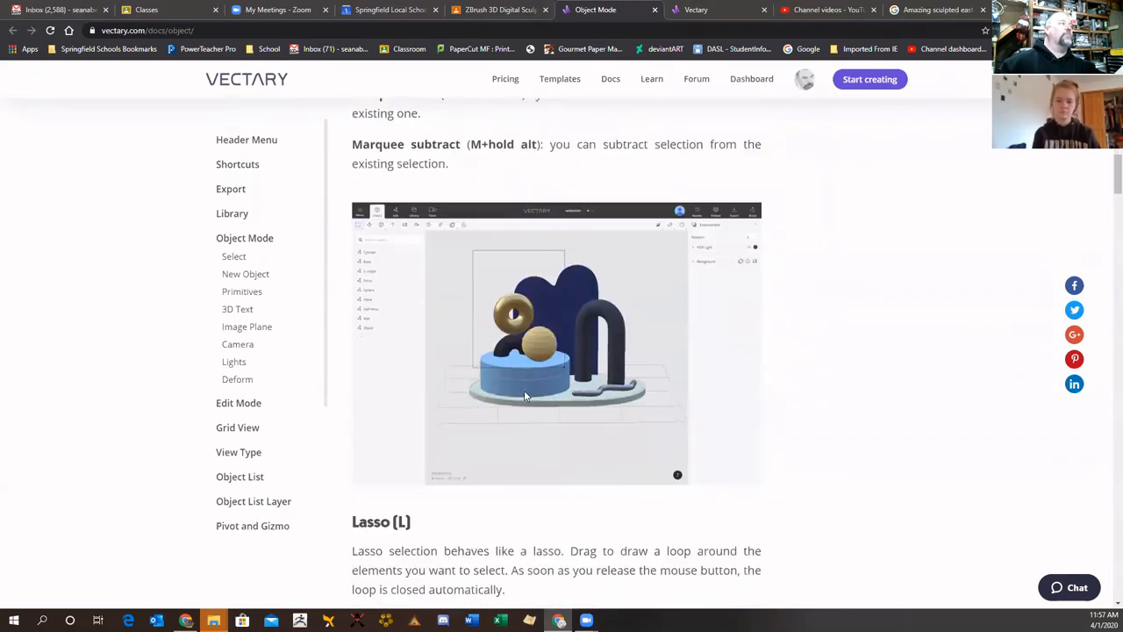
{"action": "scroll", "coordinate": [524, 394], "scroll_direction": "down", "scroll_amount": 2}
{"action": "scroll", "coordinate": [525, 410], "scroll_direction": "down", "scroll_amount": 4}
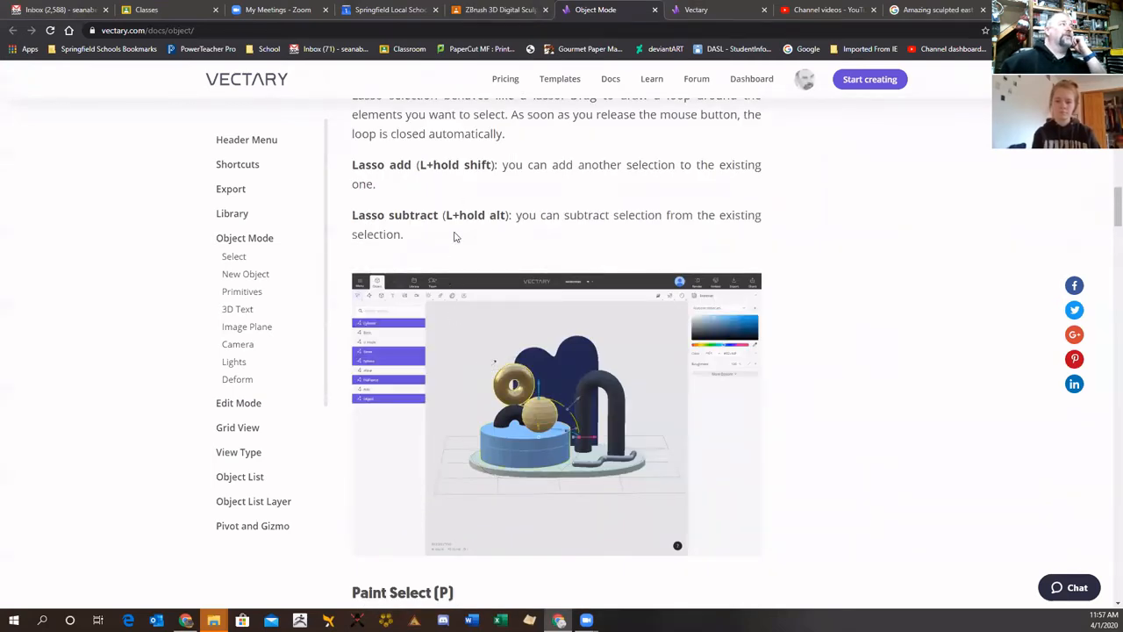
{"action": "scroll", "coordinate": [435, 288], "scroll_direction": "up", "scroll_amount": 2}
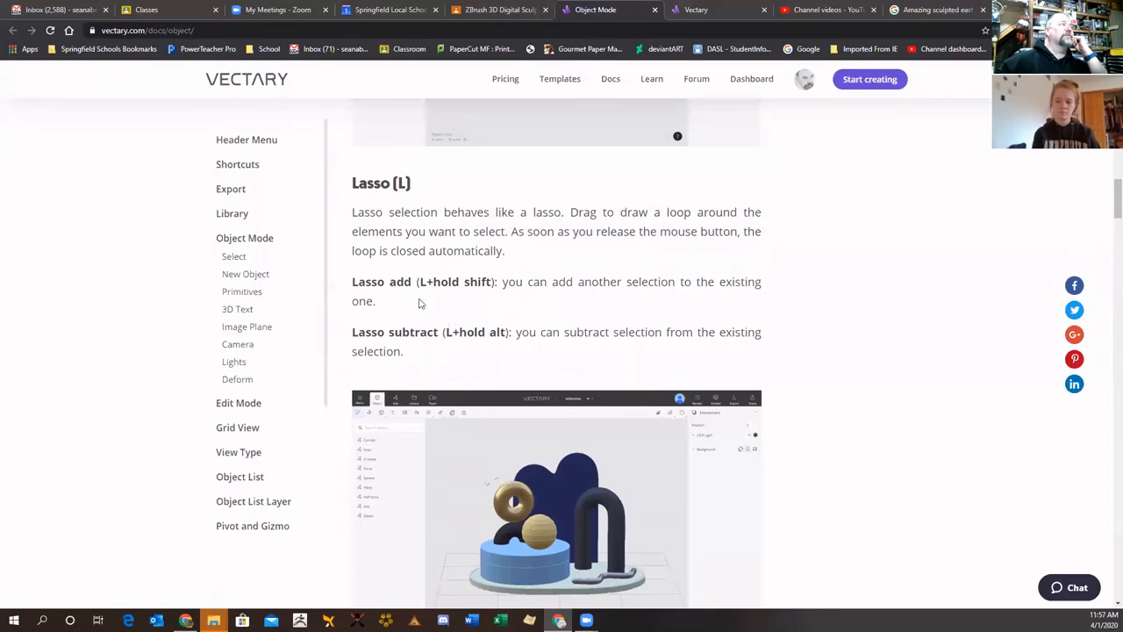
{"action": "scroll", "coordinate": [637, 301], "scroll_direction": "down", "scroll_amount": 4}
{"action": "scroll", "coordinate": [526, 298], "scroll_direction": "up", "scroll_amount": 4}
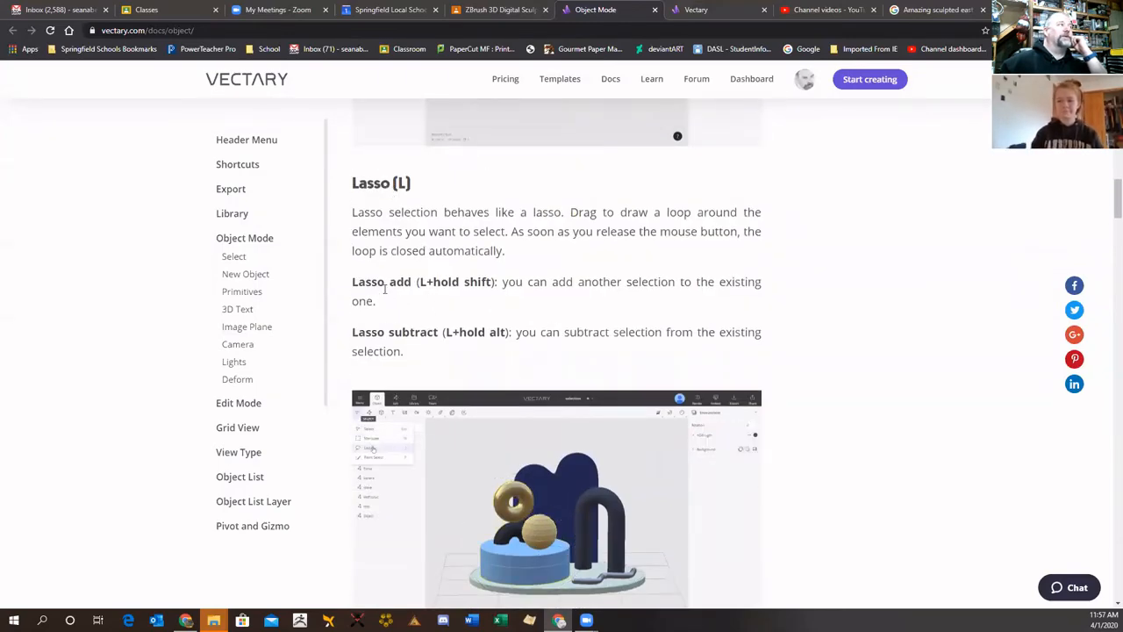
{"action": "scroll", "coordinate": [580, 338], "scroll_direction": "down", "scroll_amount": 1}
{"action": "scroll", "coordinate": [580, 337], "scroll_direction": "down", "scroll_amount": 2}
{"action": "scroll", "coordinate": [580, 337], "scroll_direction": "up", "scroll_amount": 1}
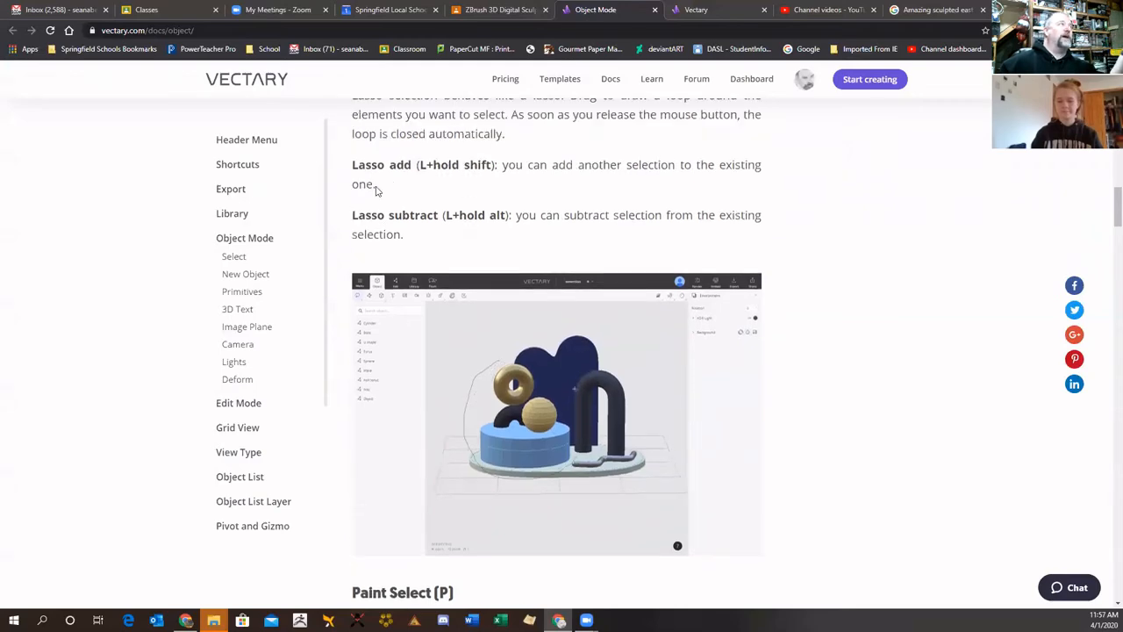
{"action": "scroll", "coordinate": [584, 430], "scroll_direction": "down", "scroll_amount": 3}
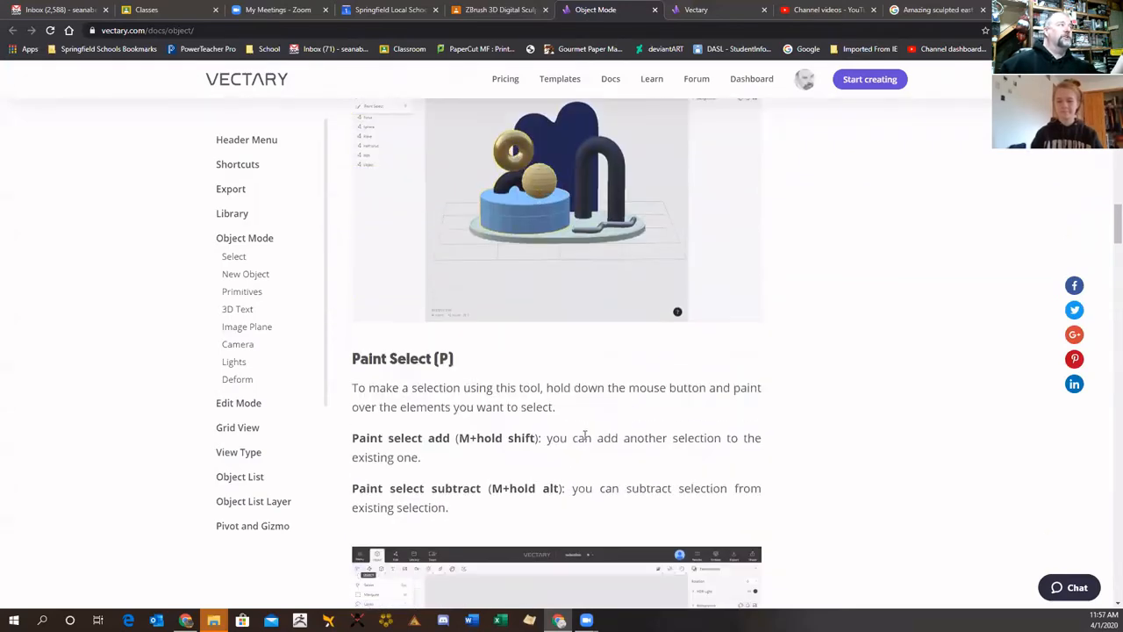
{"action": "scroll", "coordinate": [558, 467], "scroll_direction": "down", "scroll_amount": 3}
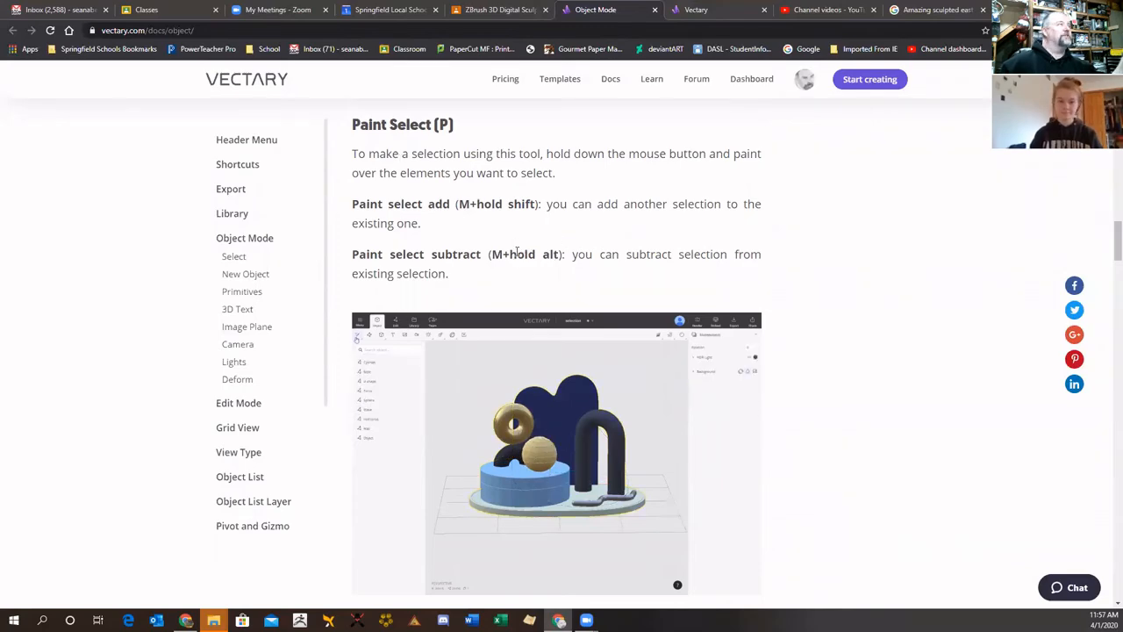
{"action": "scroll", "coordinate": [554, 321], "scroll_direction": "down", "scroll_amount": 6}
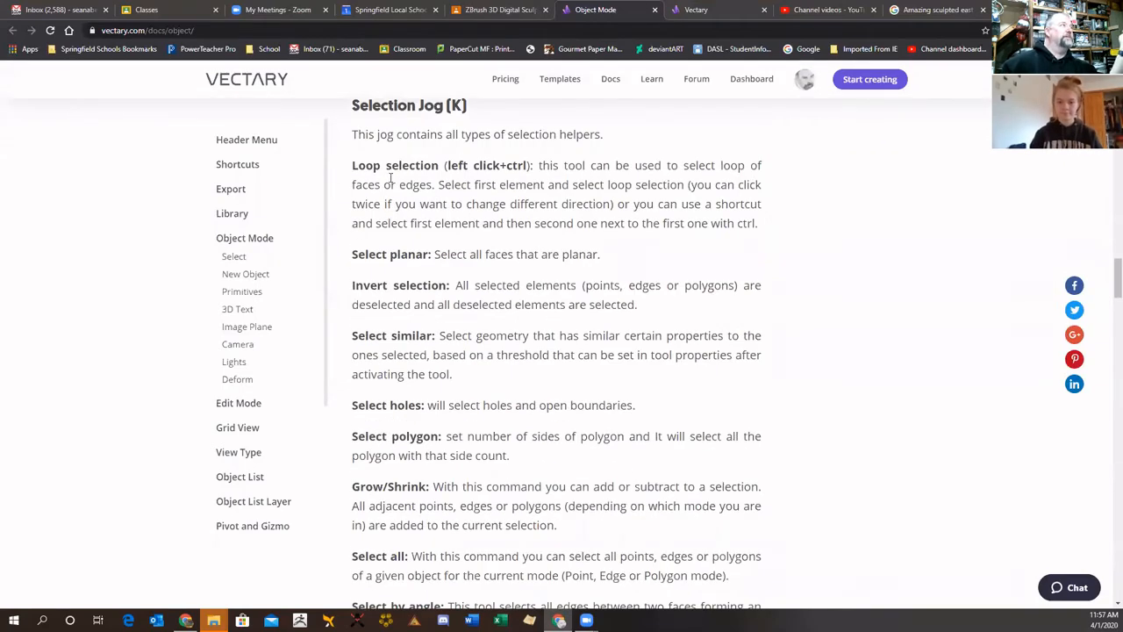
{"action": "scroll", "coordinate": [503, 451], "scroll_direction": "down", "scroll_amount": 3}
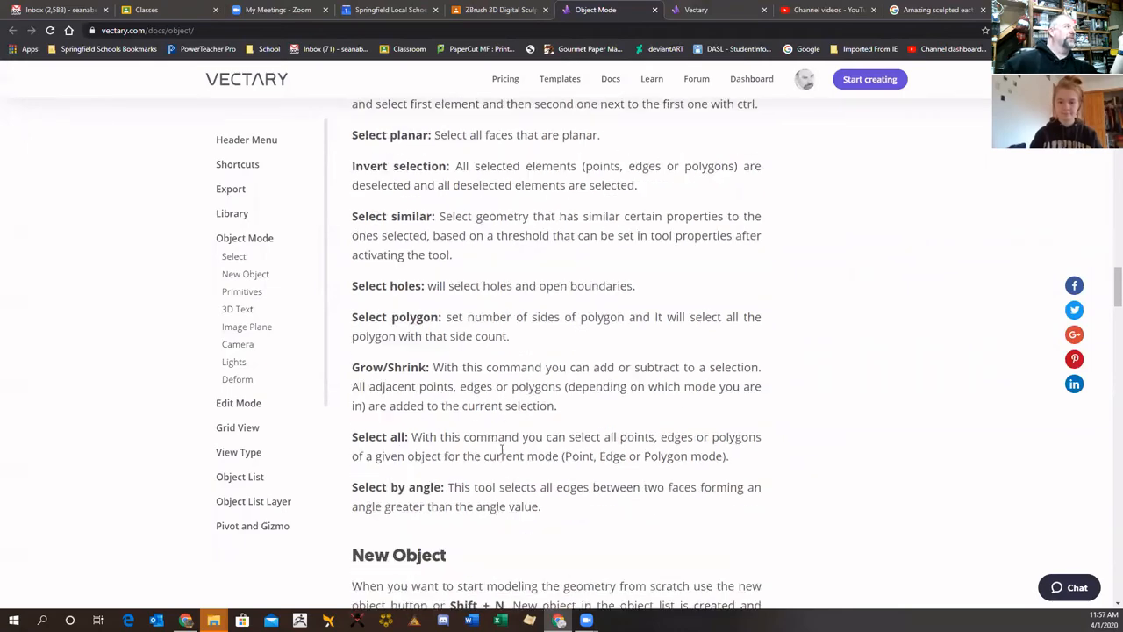
- Read on through the Object Mode documentation from New Object and Primitives to Image Plane, Camera and Lights
{"action": "scroll", "coordinate": [487, 392], "scroll_direction": "down", "scroll_amount": 10}
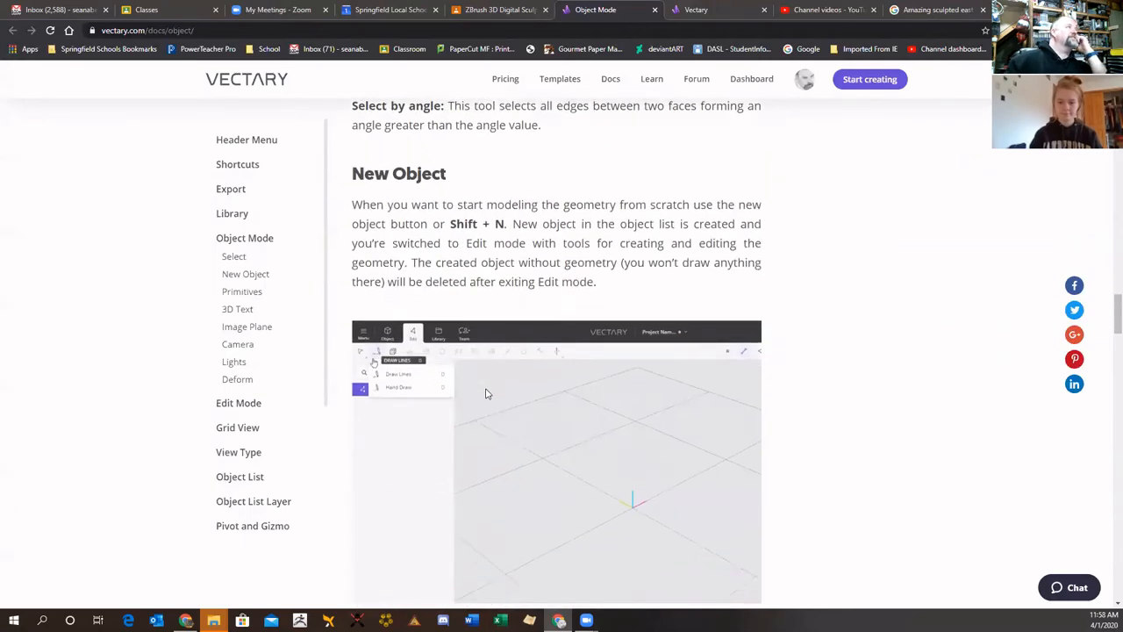
{"action": "scroll", "coordinate": [487, 391], "scroll_direction": "down", "scroll_amount": 5}
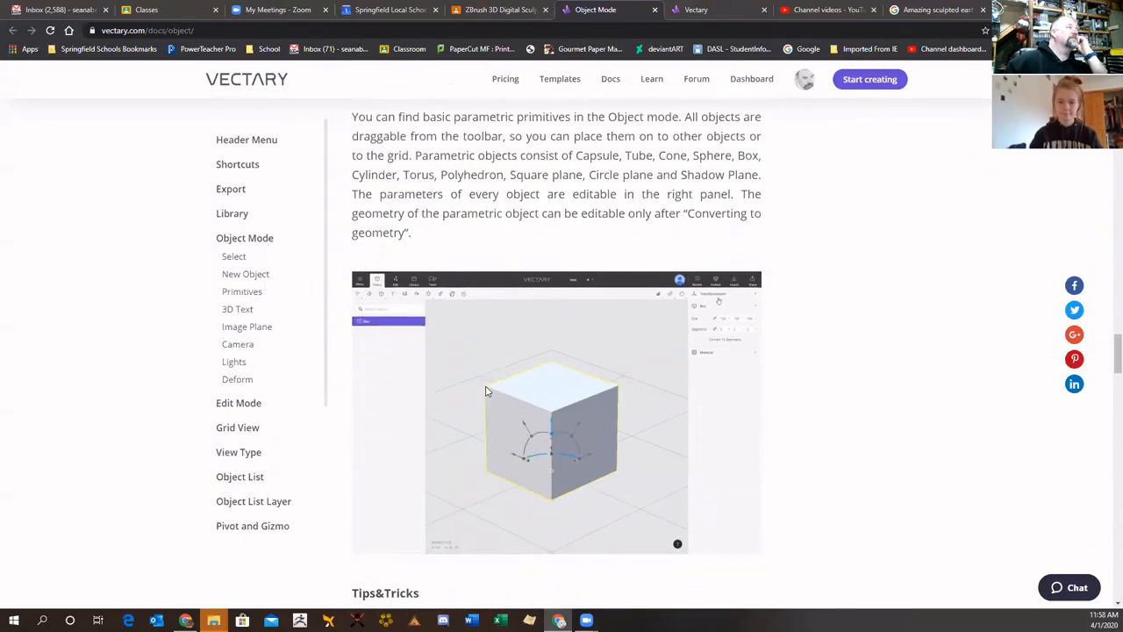
{"action": "scroll", "coordinate": [487, 386], "scroll_direction": "down", "scroll_amount": 8}
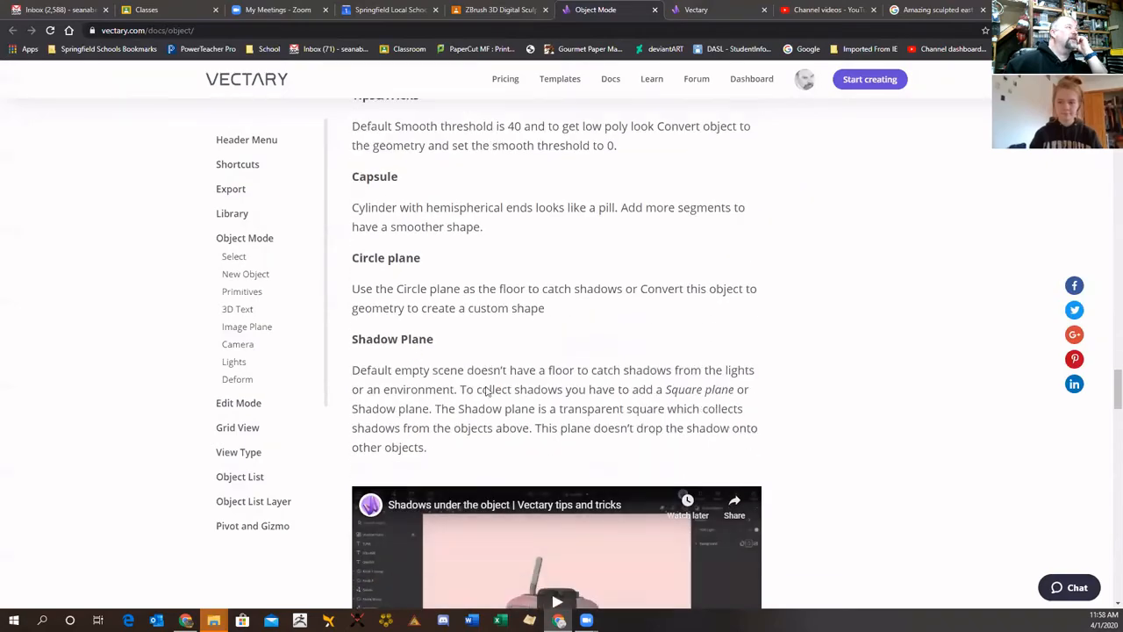
{"action": "scroll", "coordinate": [487, 392], "scroll_direction": "down", "scroll_amount": 8}
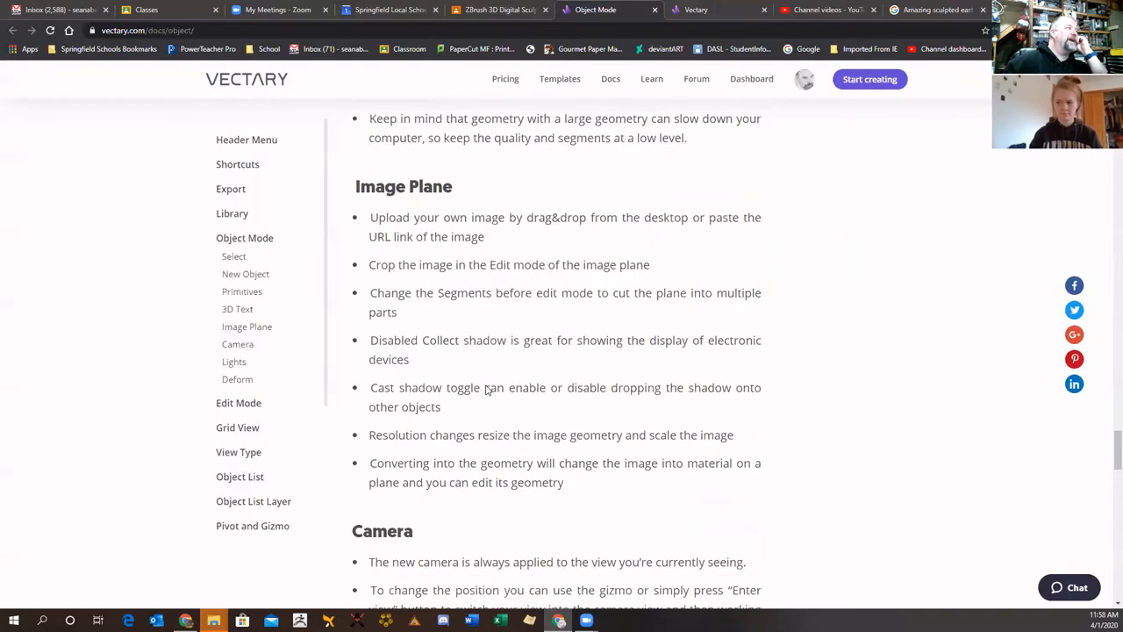
{"action": "scroll", "coordinate": [487, 392], "scroll_direction": "down", "scroll_amount": 8}
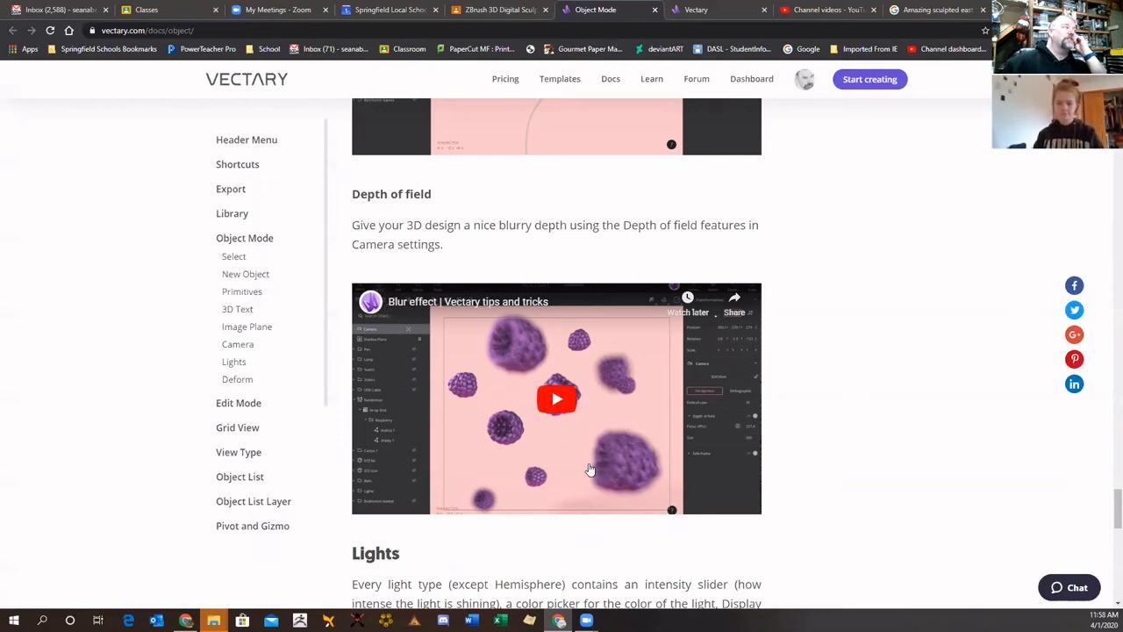
{"action": "scroll", "coordinate": [610, 521], "scroll_direction": "down", "scroll_amount": 3}
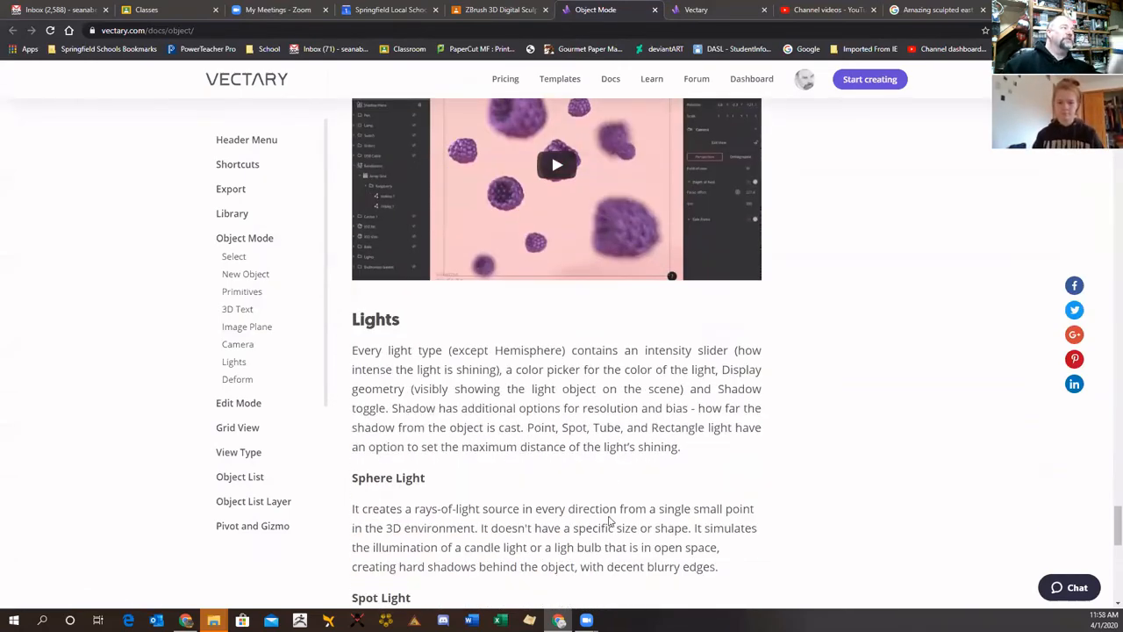
{"action": "scroll", "coordinate": [607, 521], "scroll_direction": "down", "scroll_amount": 3}
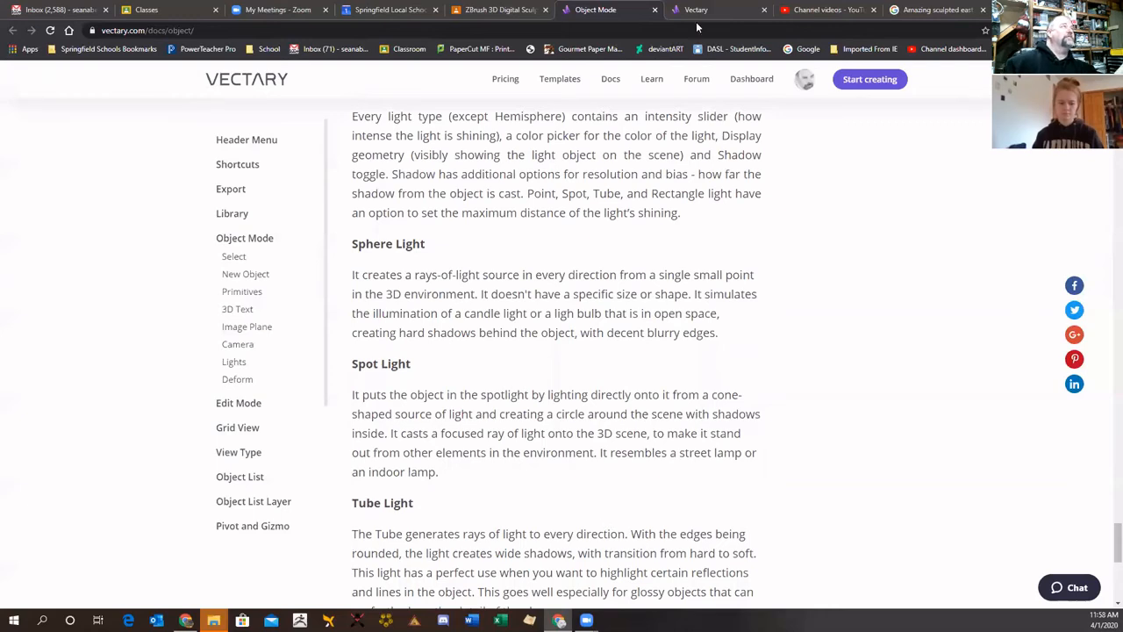
- Return to the egg project in the Vectary editor and review its export formats, 3D viewer embedding options and publishing platforms
{"action": "left_click", "coordinate": [731, 14]}
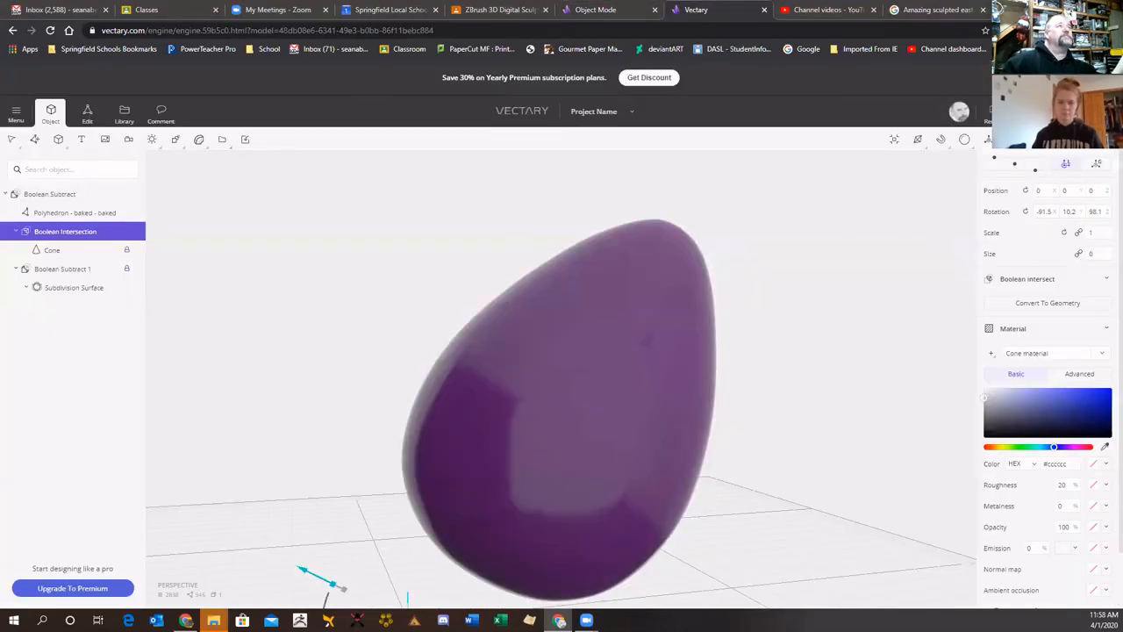
{"action": "left_click", "coordinate": [1033, 114]}
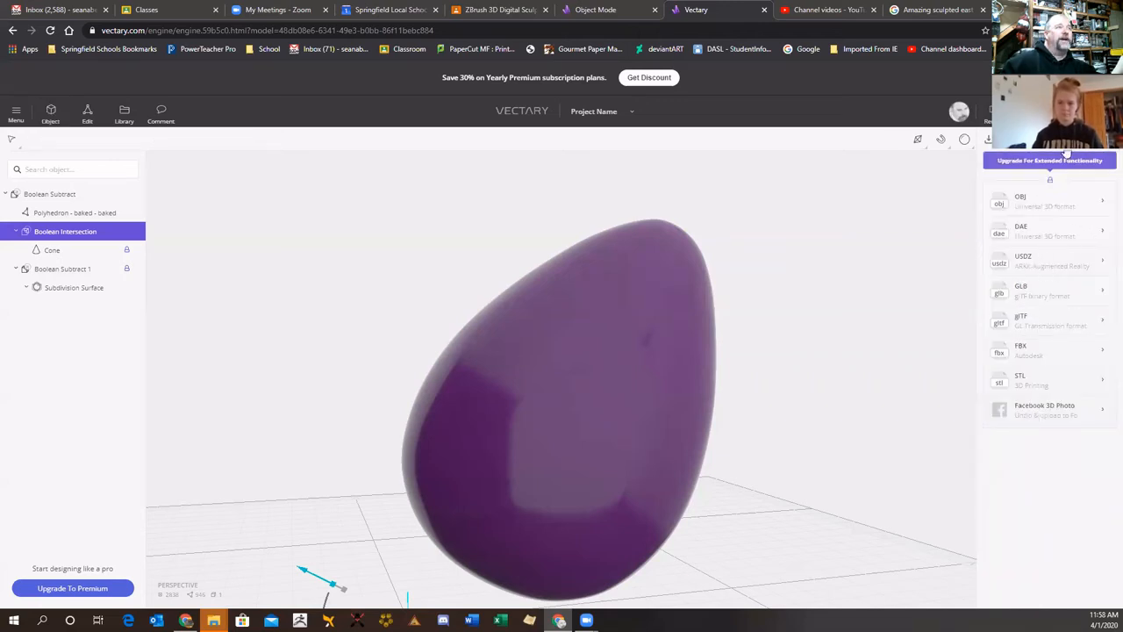
{"action": "left_click", "coordinate": [1109, 143]}
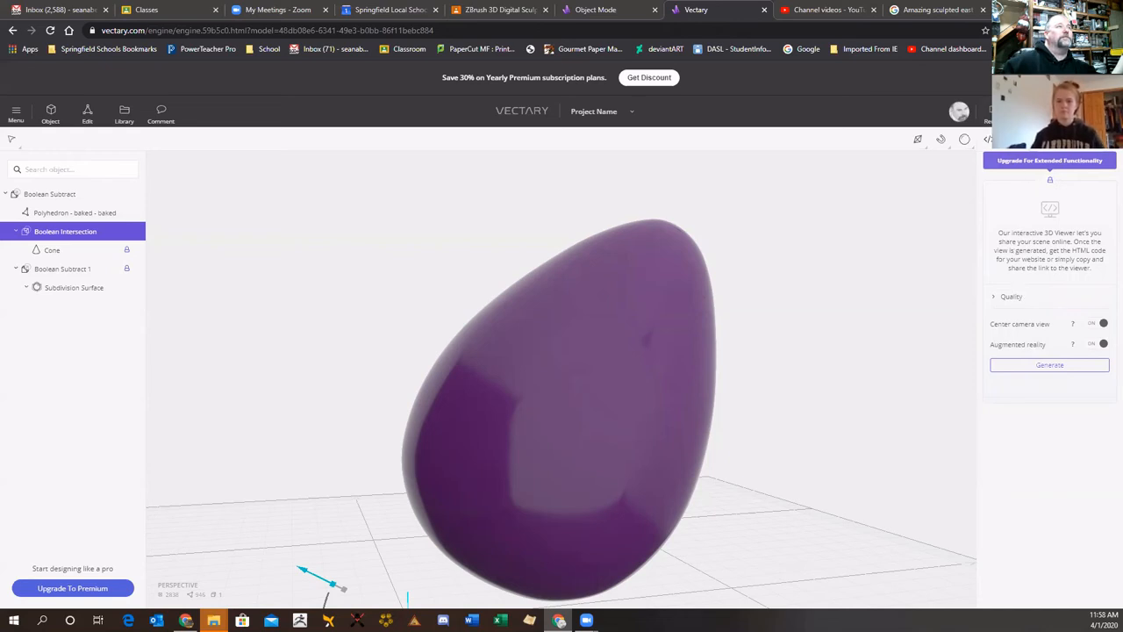
{"action": "left_click", "coordinate": [1068, 114]}
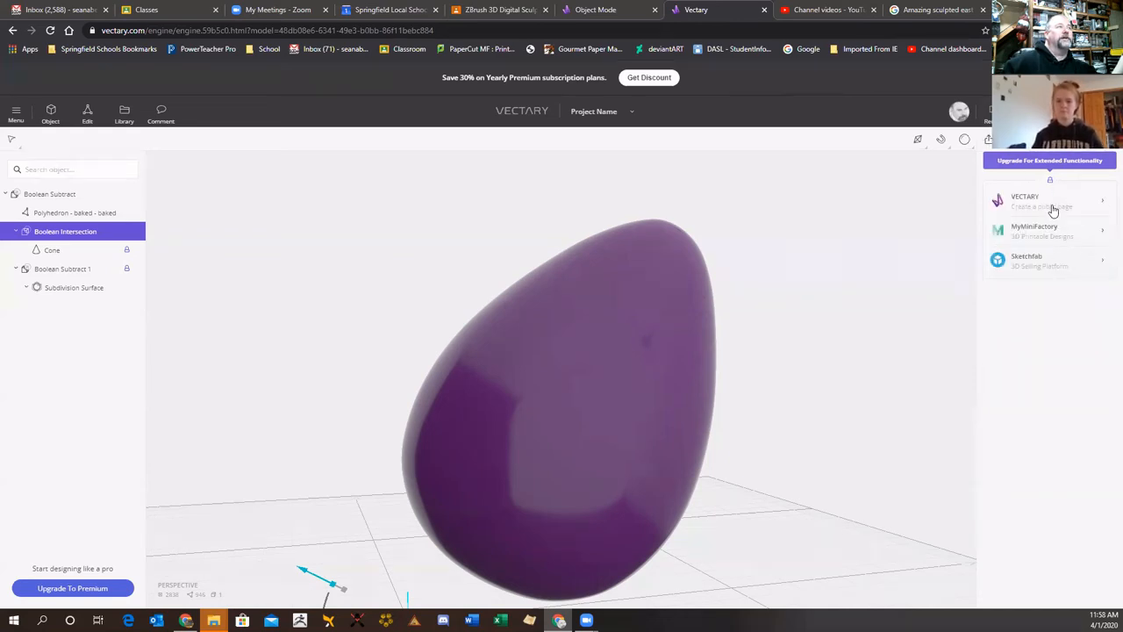
{"action": "left_click", "coordinate": [1039, 143]}
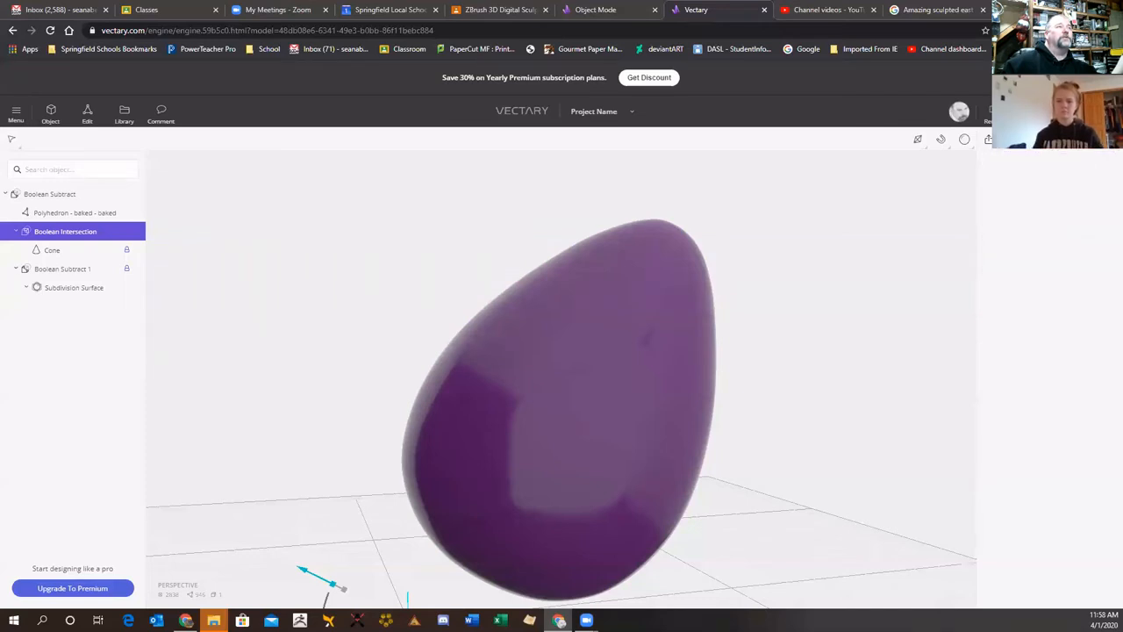
- Open the render settings and show the available quality levels for the Instant render
{"action": "left_click", "coordinate": [999, 114]}
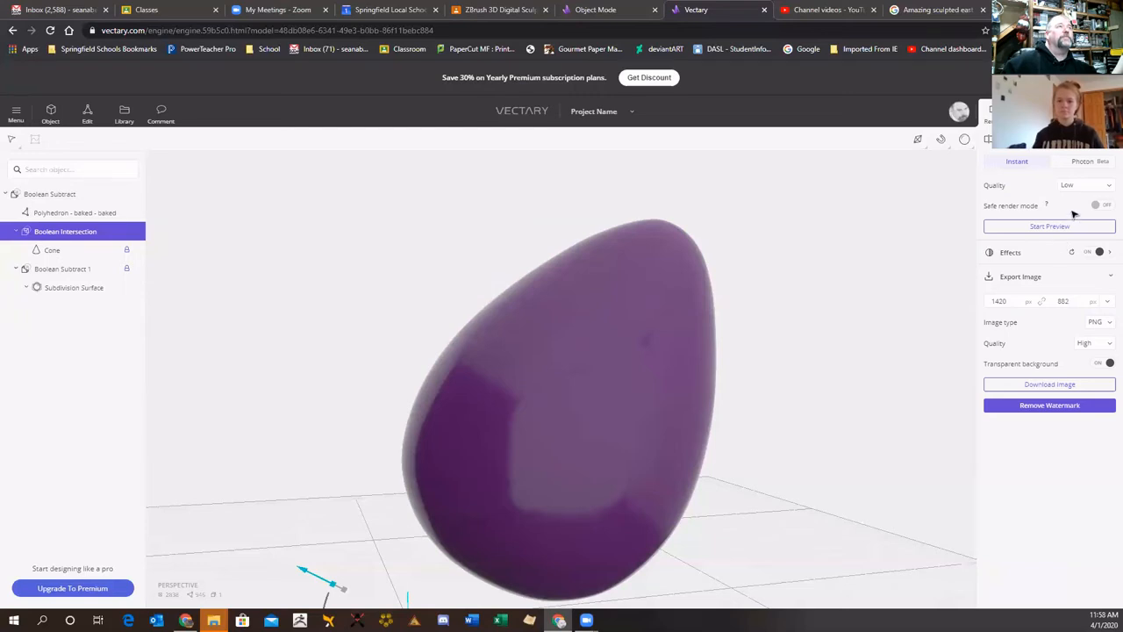
{"action": "left_click", "coordinate": [1104, 186]}
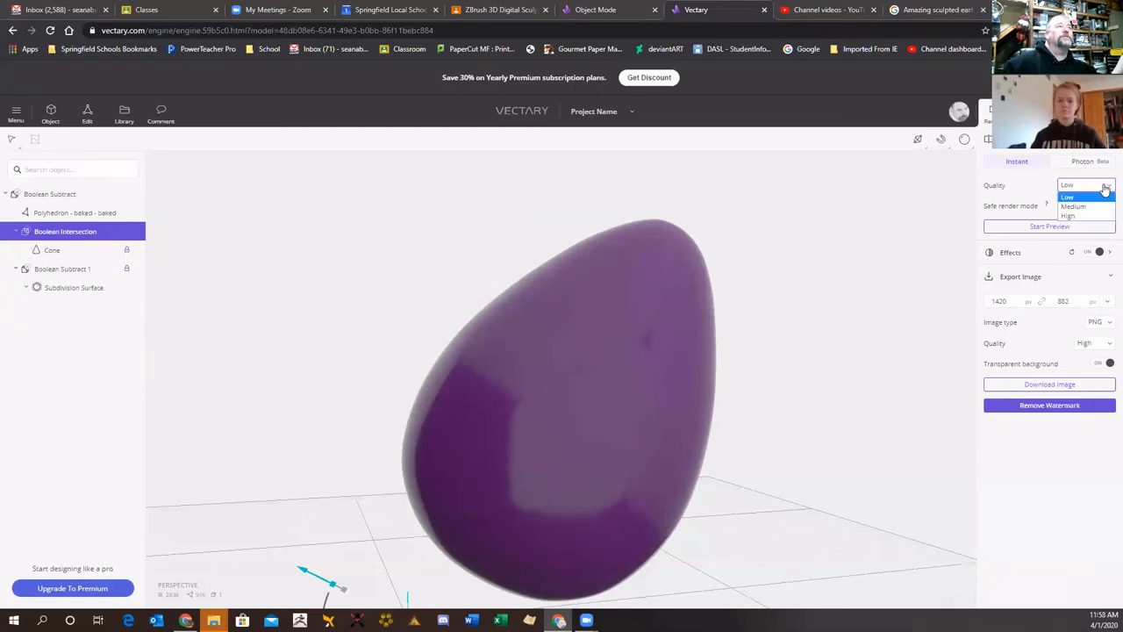